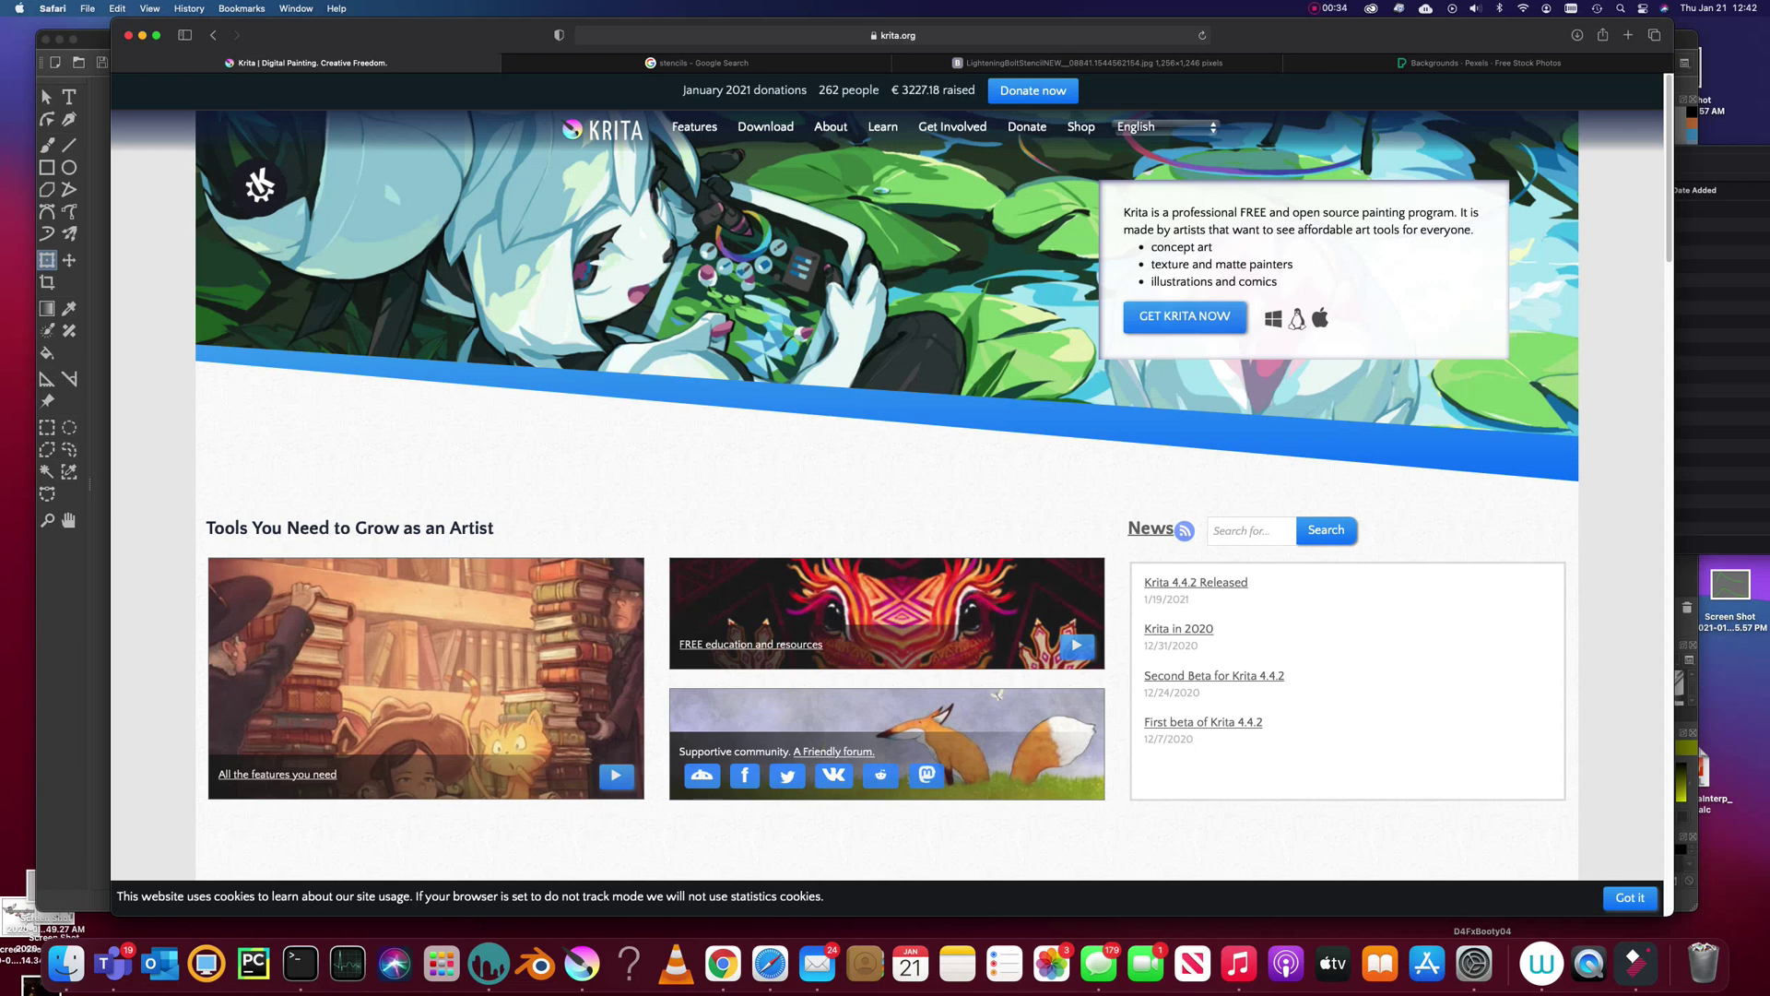
Switch to Krita and create a new document from the Texture 1024x1024 predefined size.
{"action": "key", "text": "super+Tab"}
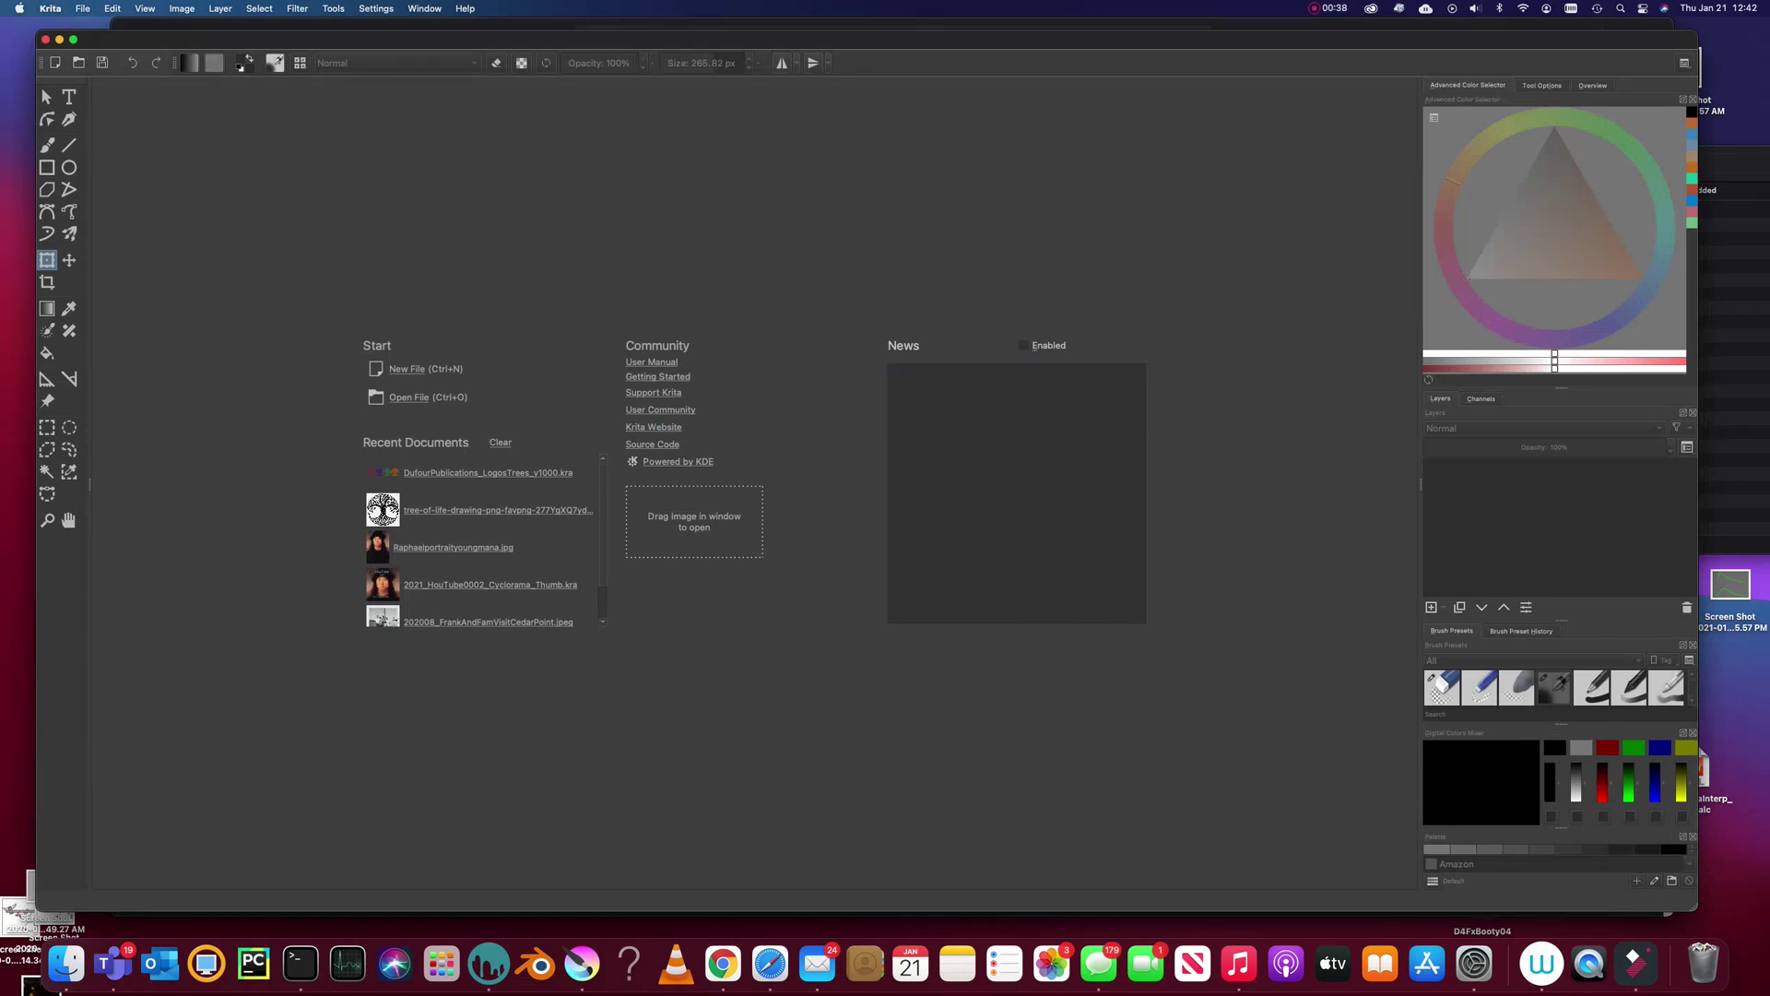
{"action": "key", "text": "super+n"}
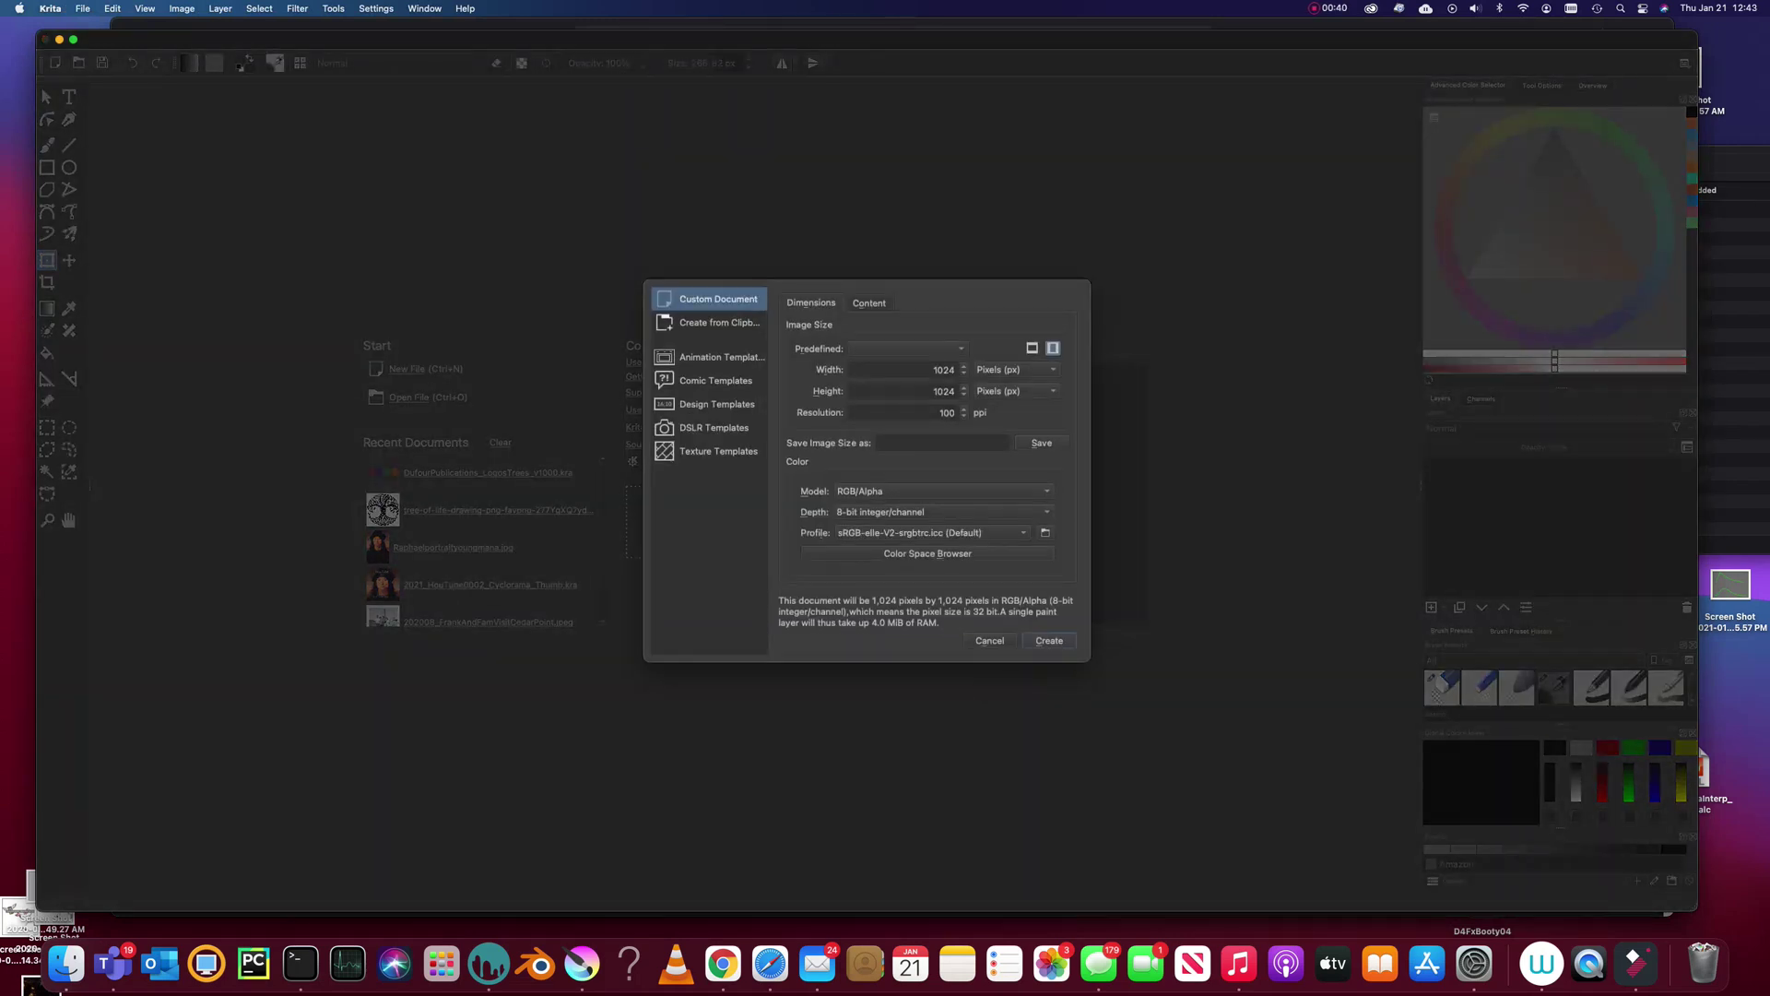
{"action": "left_click", "coordinate": [907, 349]}
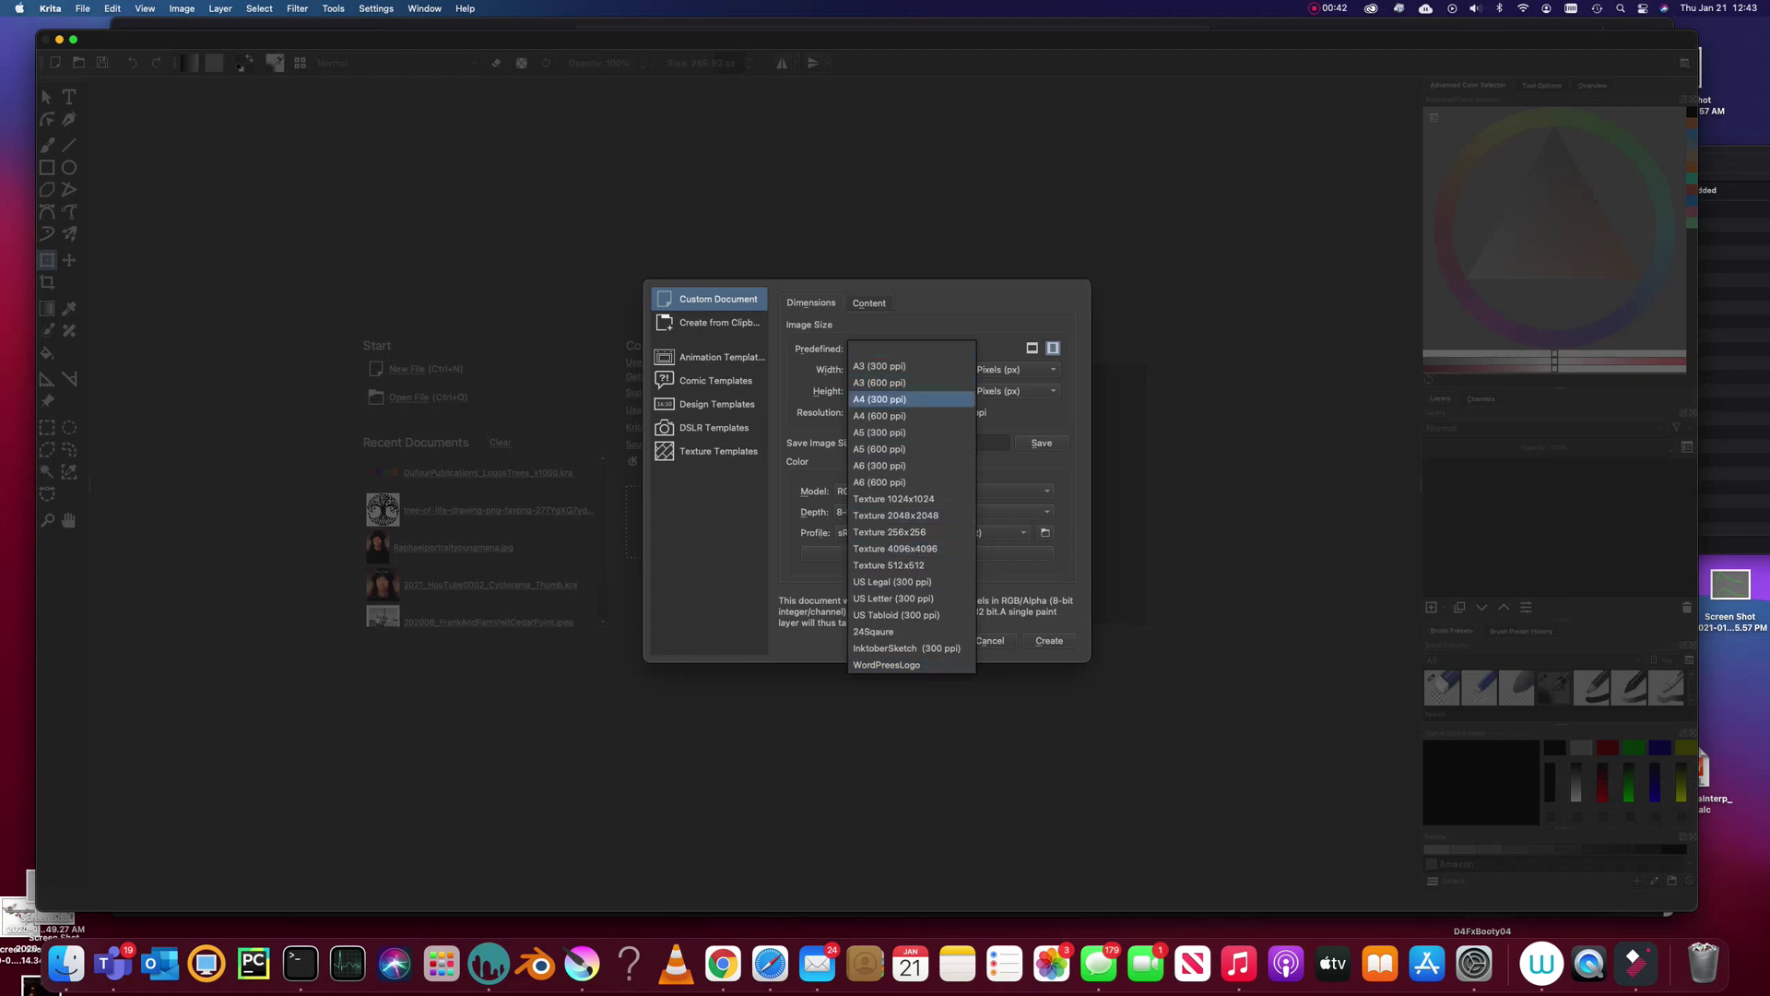
{"action": "key", "text": "Return"}
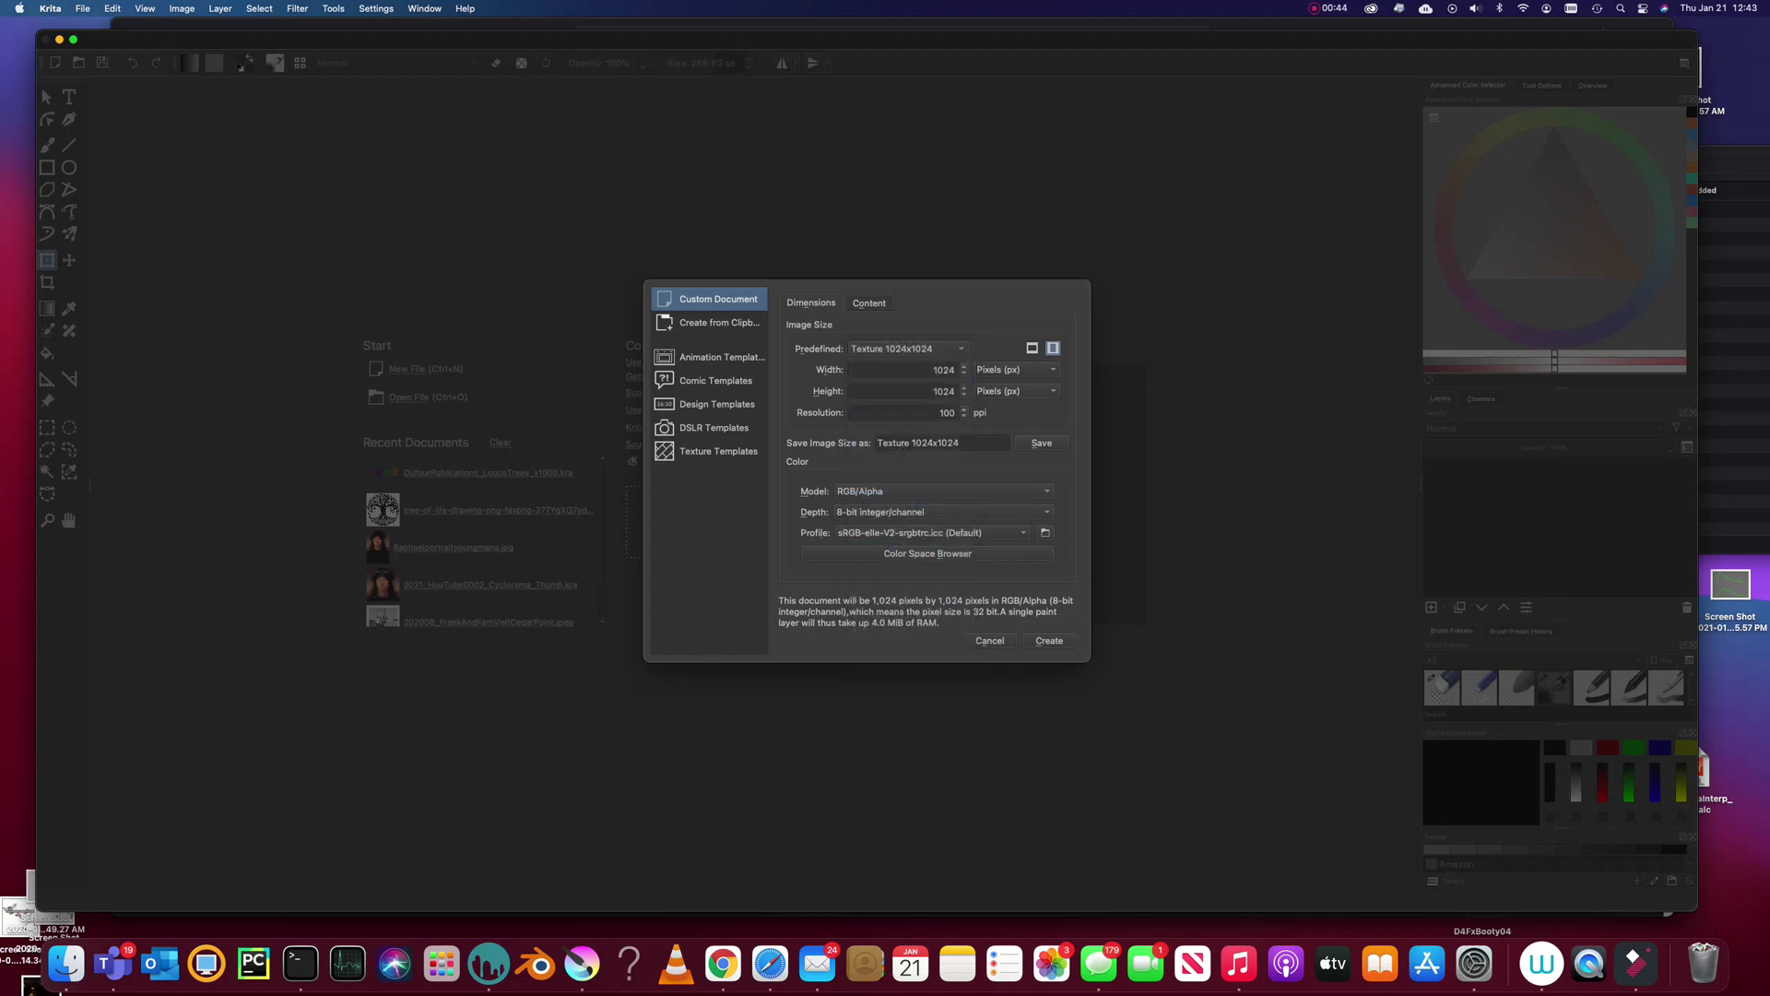
{"action": "key", "text": "Return"}
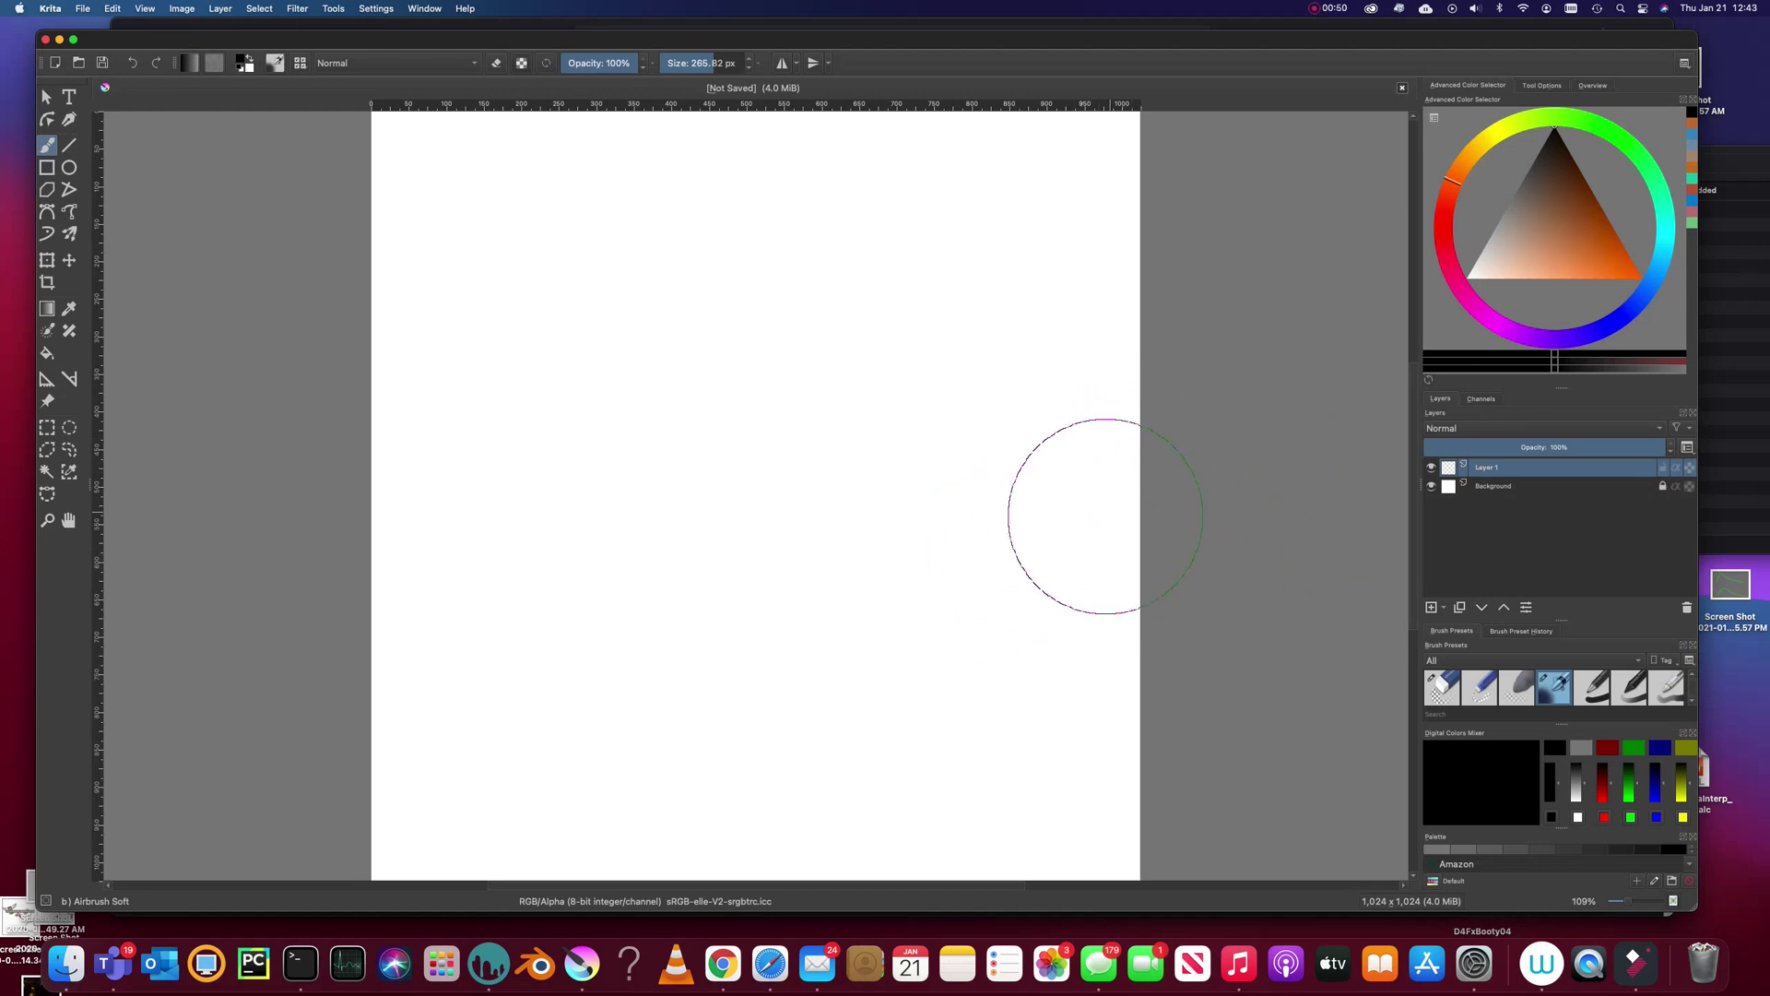
{"action": "scroll", "coordinate": [1229, 460], "scroll_direction": "right", "scroll_amount": 1}
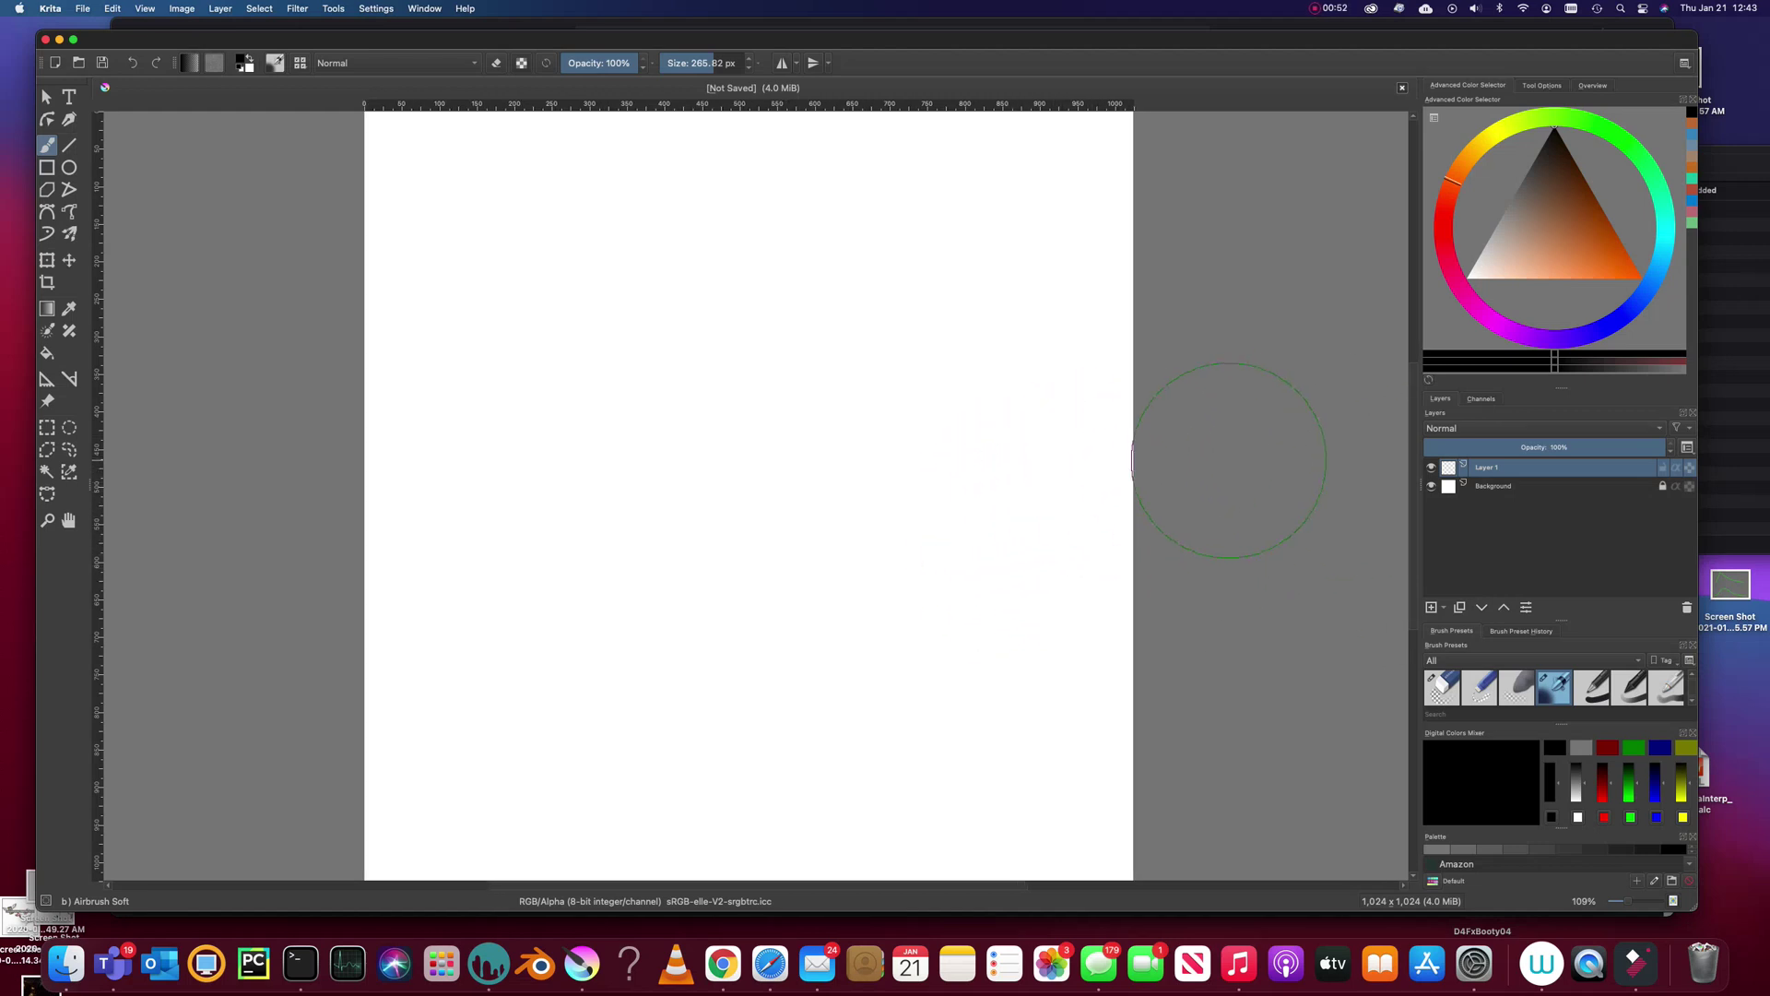
{"action": "mouse_move", "coordinate": [1229, 460]}
{"action": "left_mouse_down"}
{"action": "mouse_move", "coordinate": [1245, 443]}
{"action": "mouse_move", "coordinate": [1126, 578]}
{"action": "mouse_move", "coordinate": [1205, 541]}
{"action": "mouse_move", "coordinate": [1191, 464]}
{"action": "mouse_move", "coordinate": [1146, 500]}
{"action": "mouse_move", "coordinate": [1191, 472]}
{"action": "left_mouse_up"}
{"action": "scroll", "coordinate": [1153, 458], "scroll_direction": "up", "scroll_amount": 1}
{"action": "scroll", "coordinate": [1153, 459], "scroll_direction": "down", "scroll_amount": 3}
{"action": "scroll", "coordinate": [1153, 458], "scroll_direction": "up", "scroll_amount": 2}
{"action": "scroll", "coordinate": [1153, 458], "scroll_direction": "down", "scroll_amount": 4}
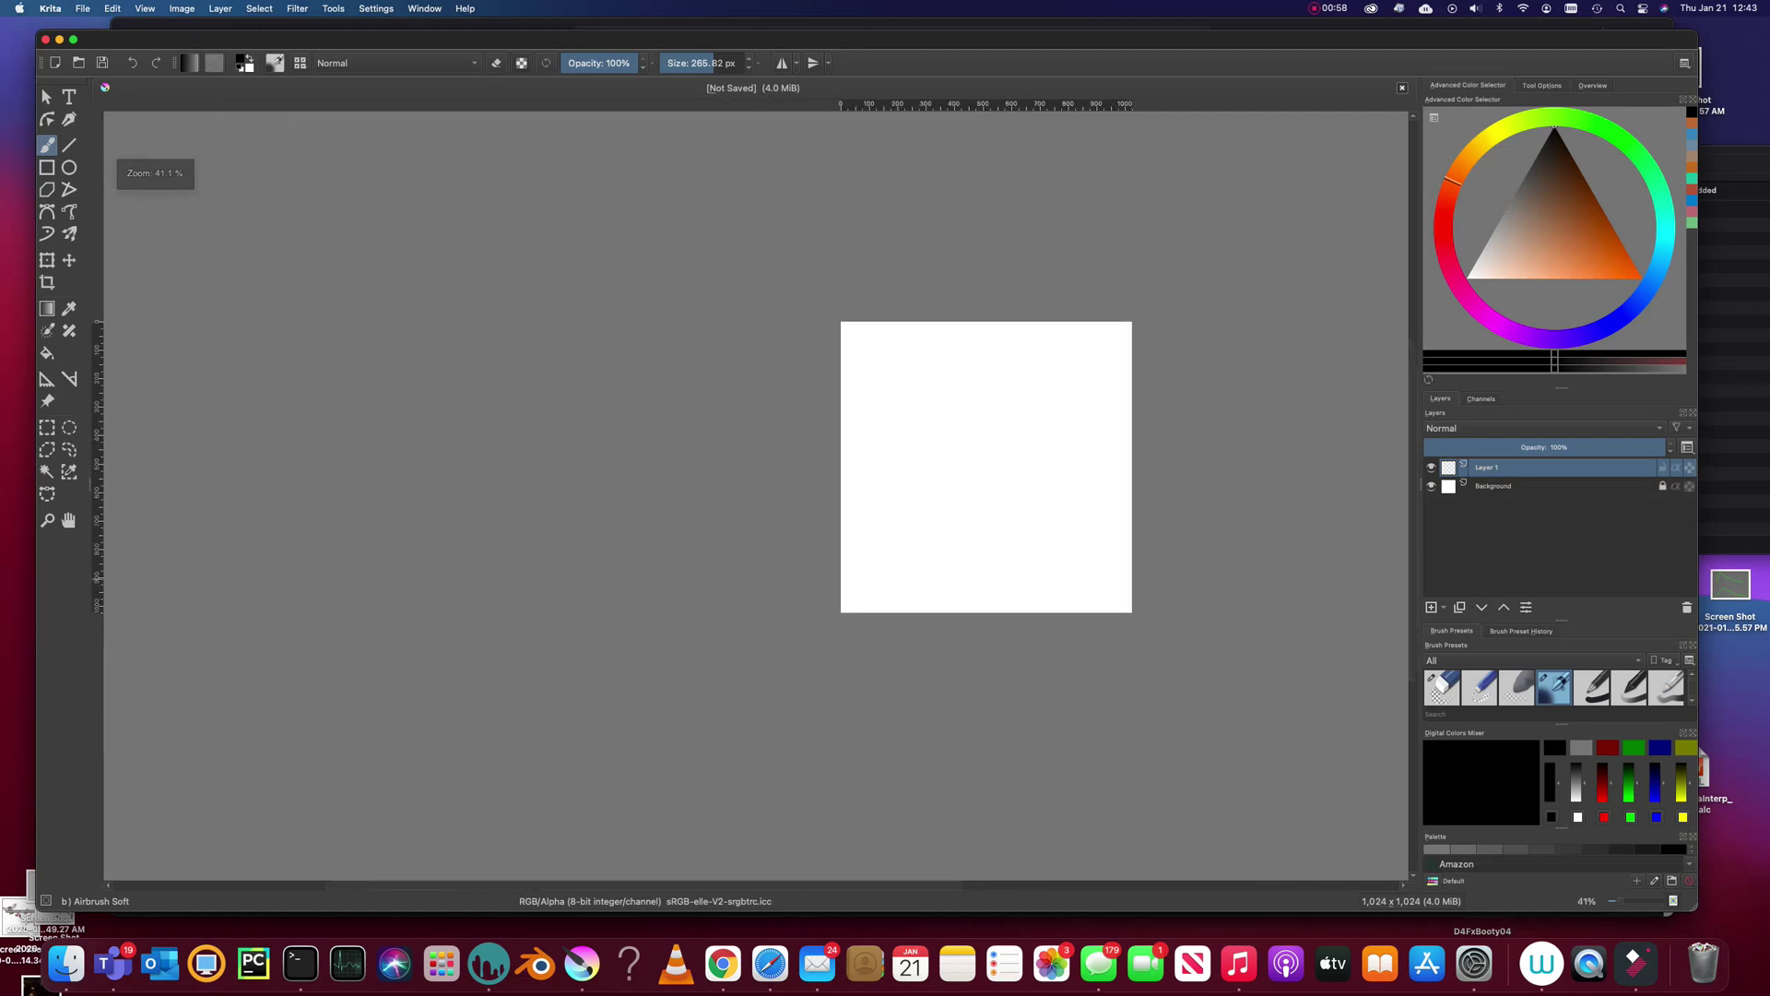
{"action": "scroll", "coordinate": [1157, 470], "scroll_direction": "down", "scroll_amount": 1}
{"action": "scroll", "coordinate": [1156, 469], "scroll_direction": "up", "scroll_amount": 4}
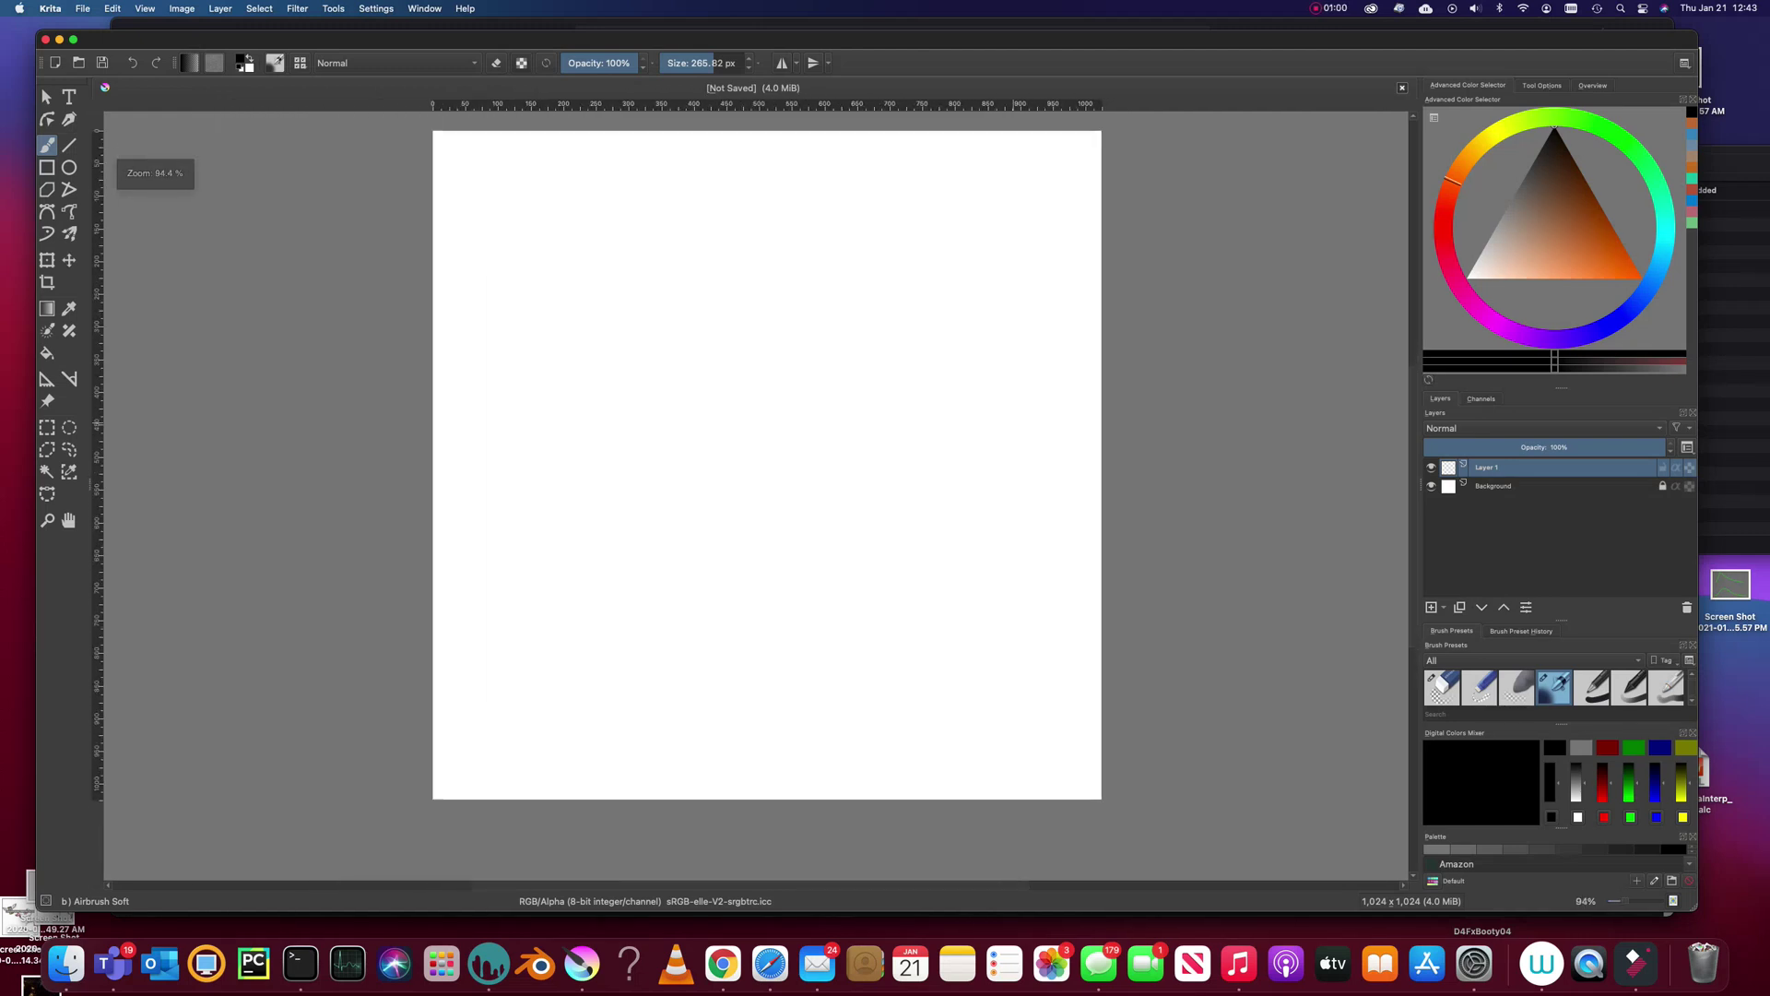
{"action": "scroll", "coordinate": [1157, 469], "scroll_direction": "up", "scroll_amount": 1}
{"action": "left_click_drag", "start_coordinate": [1201, 513], "coordinate": [1189, 587]}
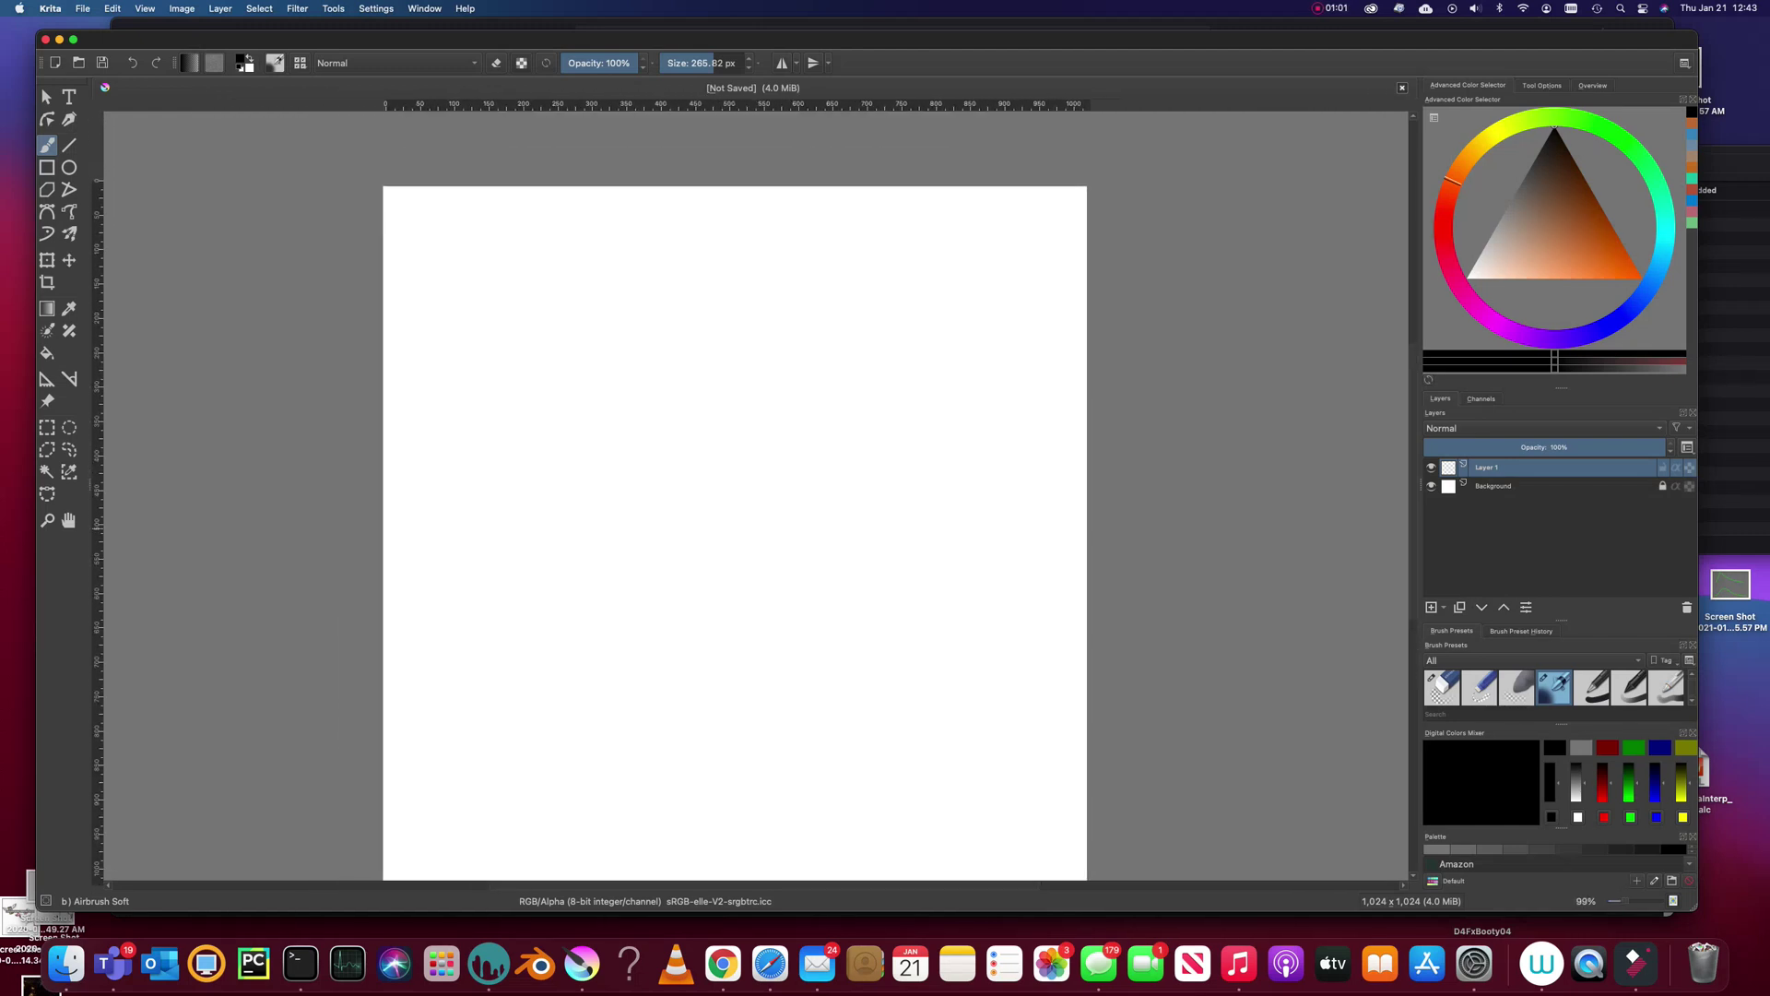
{"action": "scroll", "coordinate": [1162, 479], "scroll_direction": "down", "scroll_amount": 2}
{"action": "scroll", "coordinate": [1161, 480], "scroll_direction": "up", "scroll_amount": 3}
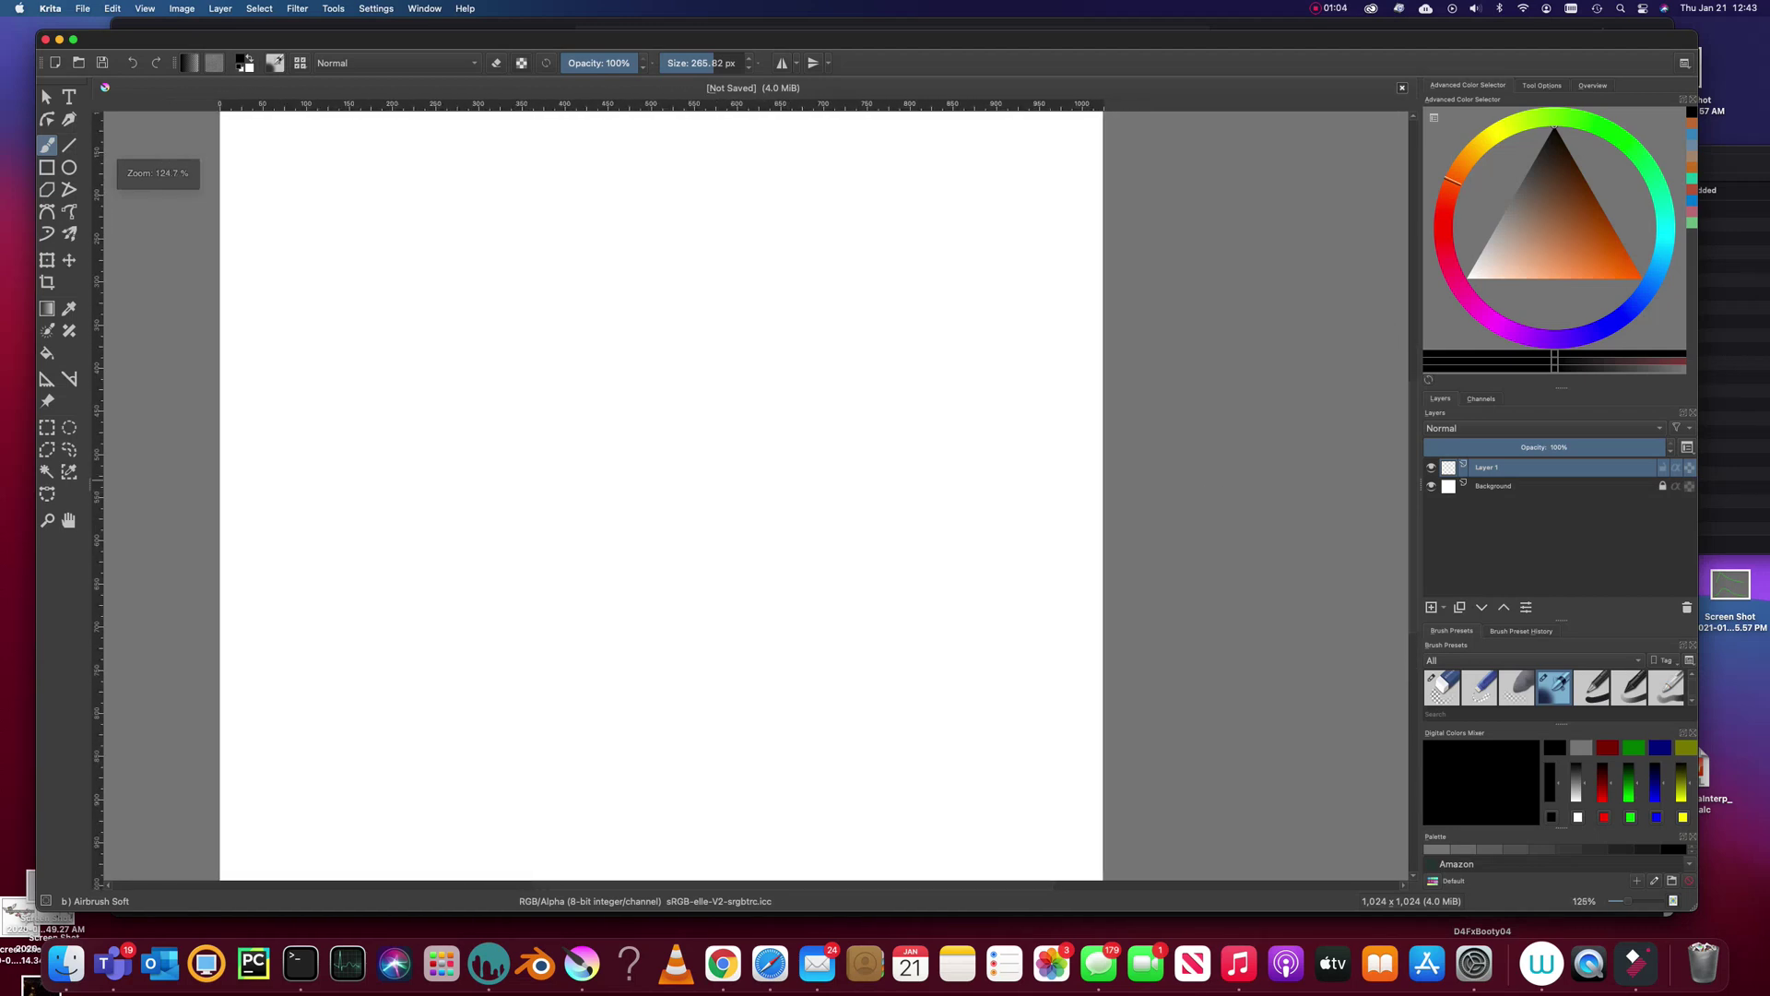
{"action": "scroll", "coordinate": [1169, 475], "scroll_direction": "up", "scroll_amount": 1}
{"action": "left_click_drag", "start_coordinate": [1187, 467], "coordinate": [1323, 472]}
{"action": "scroll", "coordinate": [1291, 479], "scroll_direction": "down", "scroll_amount": 1}
{"action": "scroll", "coordinate": [1291, 479], "scroll_direction": "up", "scroll_amount": 1}
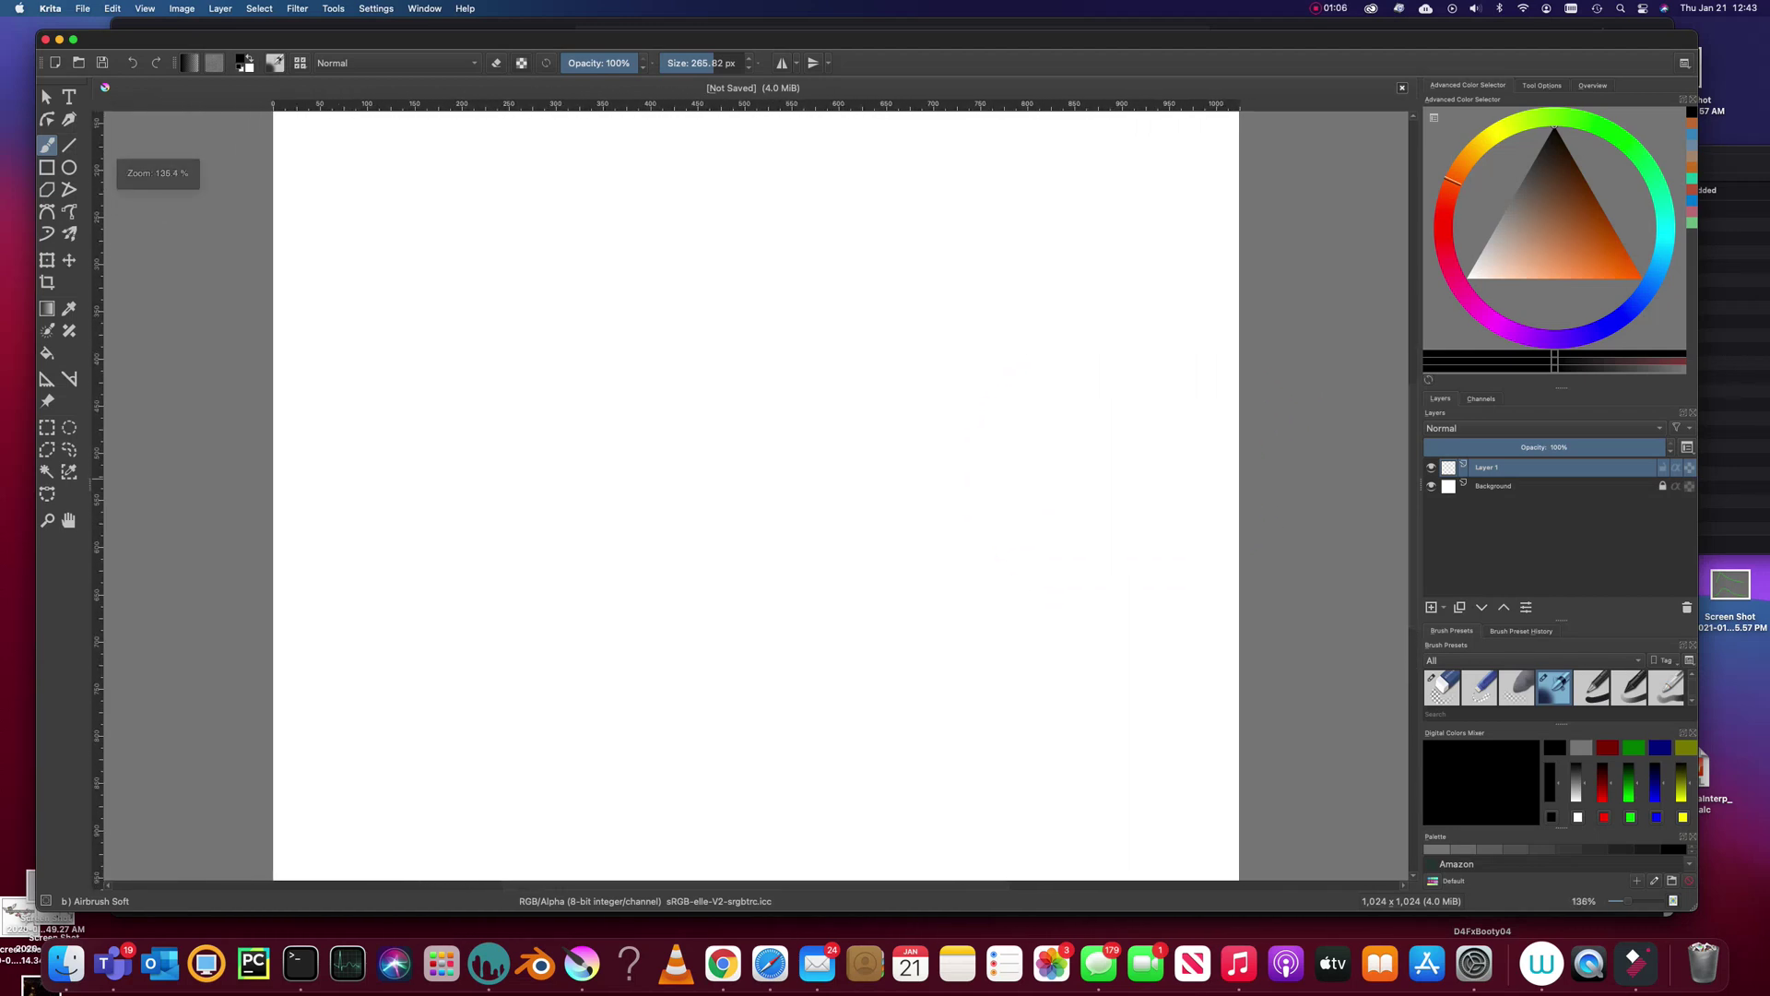
{"action": "scroll", "coordinate": [1205, 462], "scroll_direction": "up", "scroll_amount": 1}
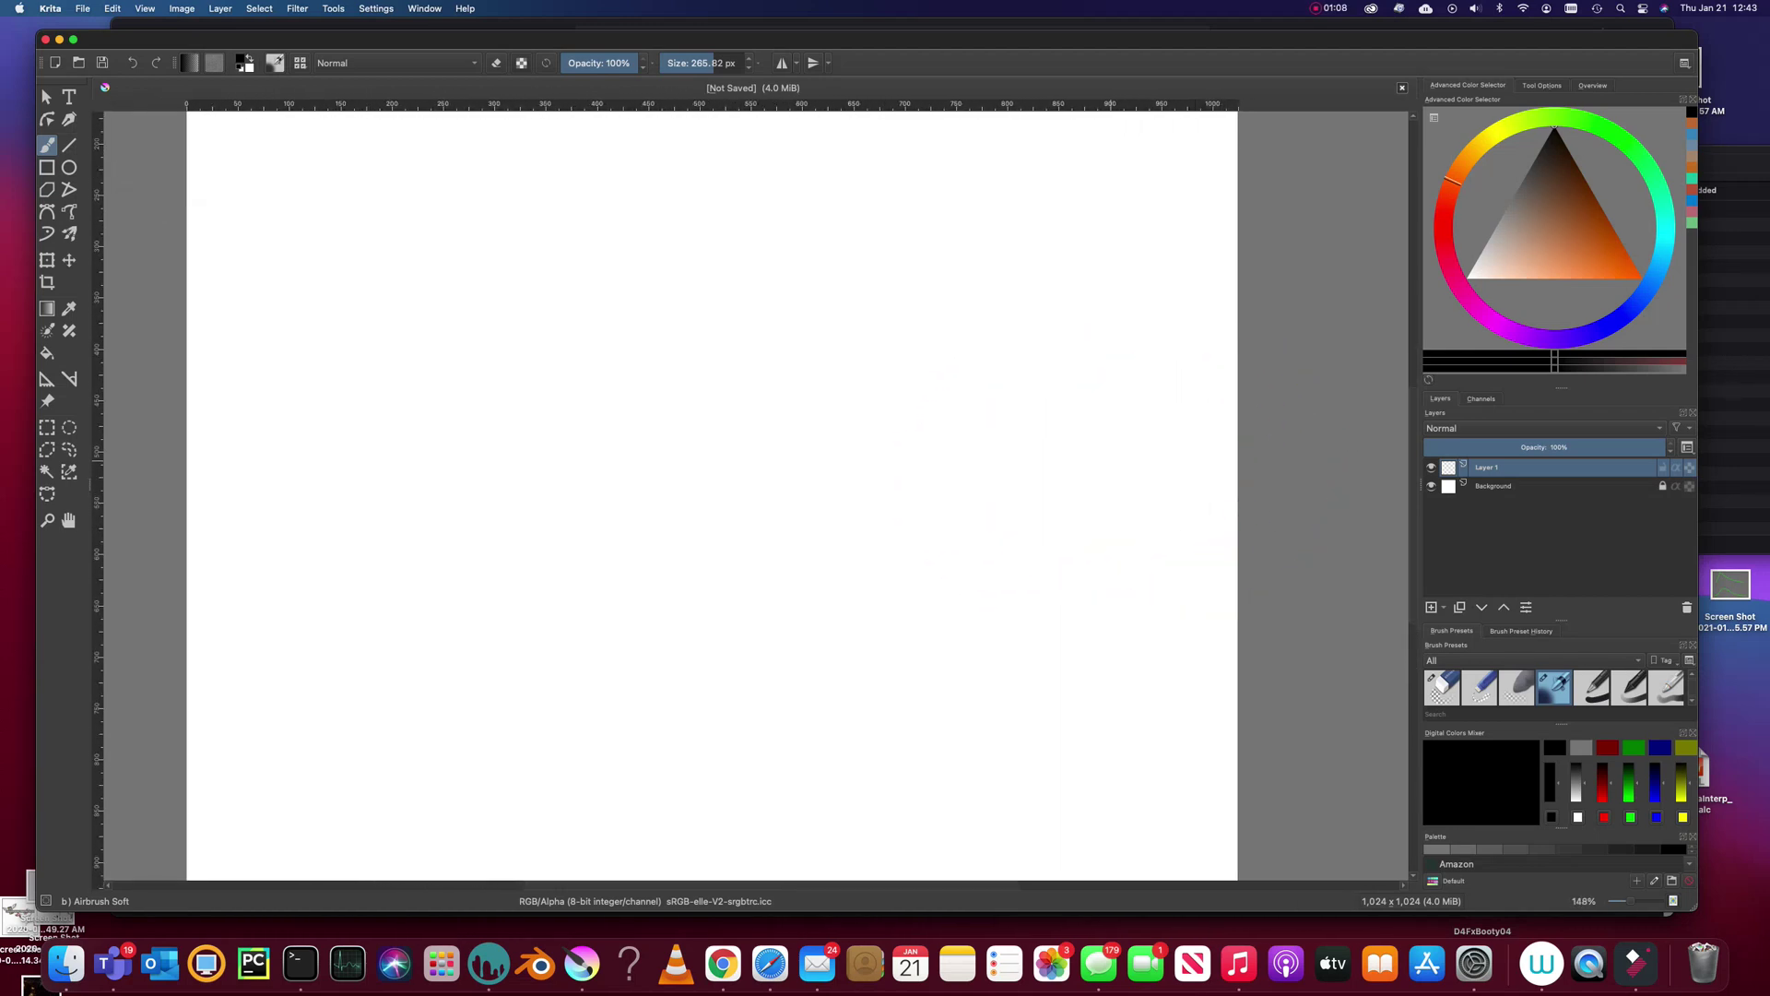
Swap the foreground colour to white, choose a light-blue hue on the colour wheel, and fill Layer 1 with the white foreground.
{"action": "key", "text": "x"}
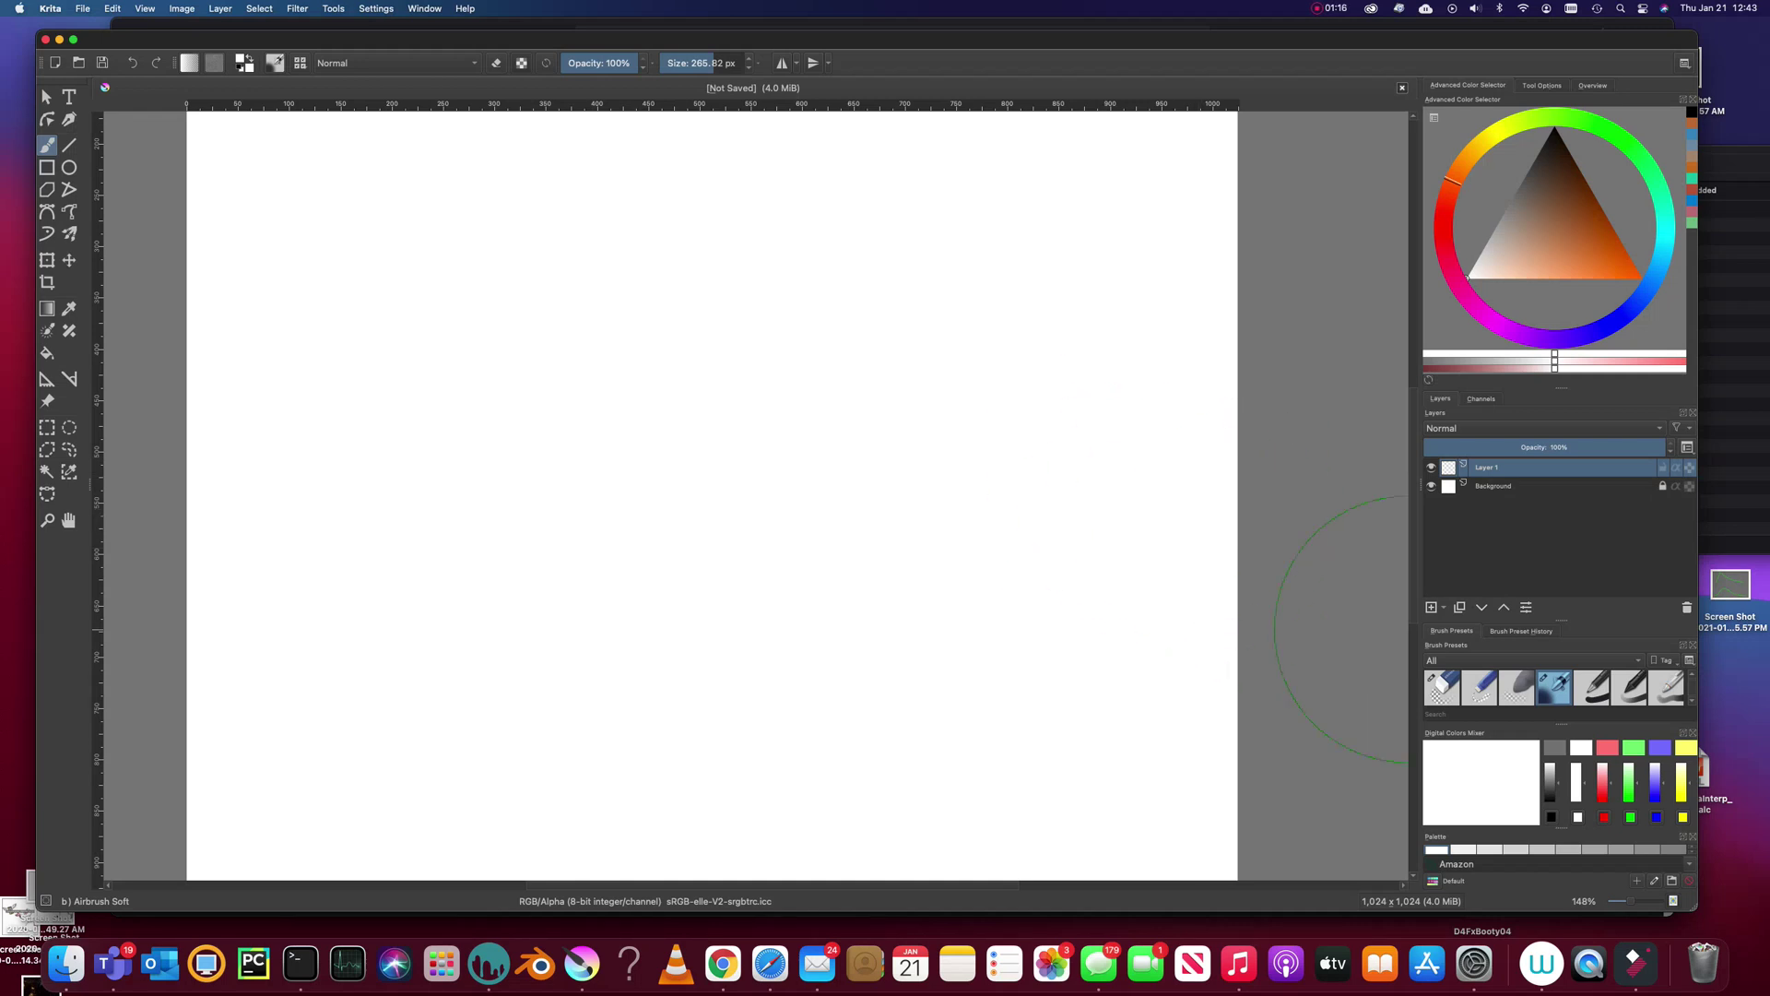
{"action": "left_click", "coordinate": [1661, 259]}
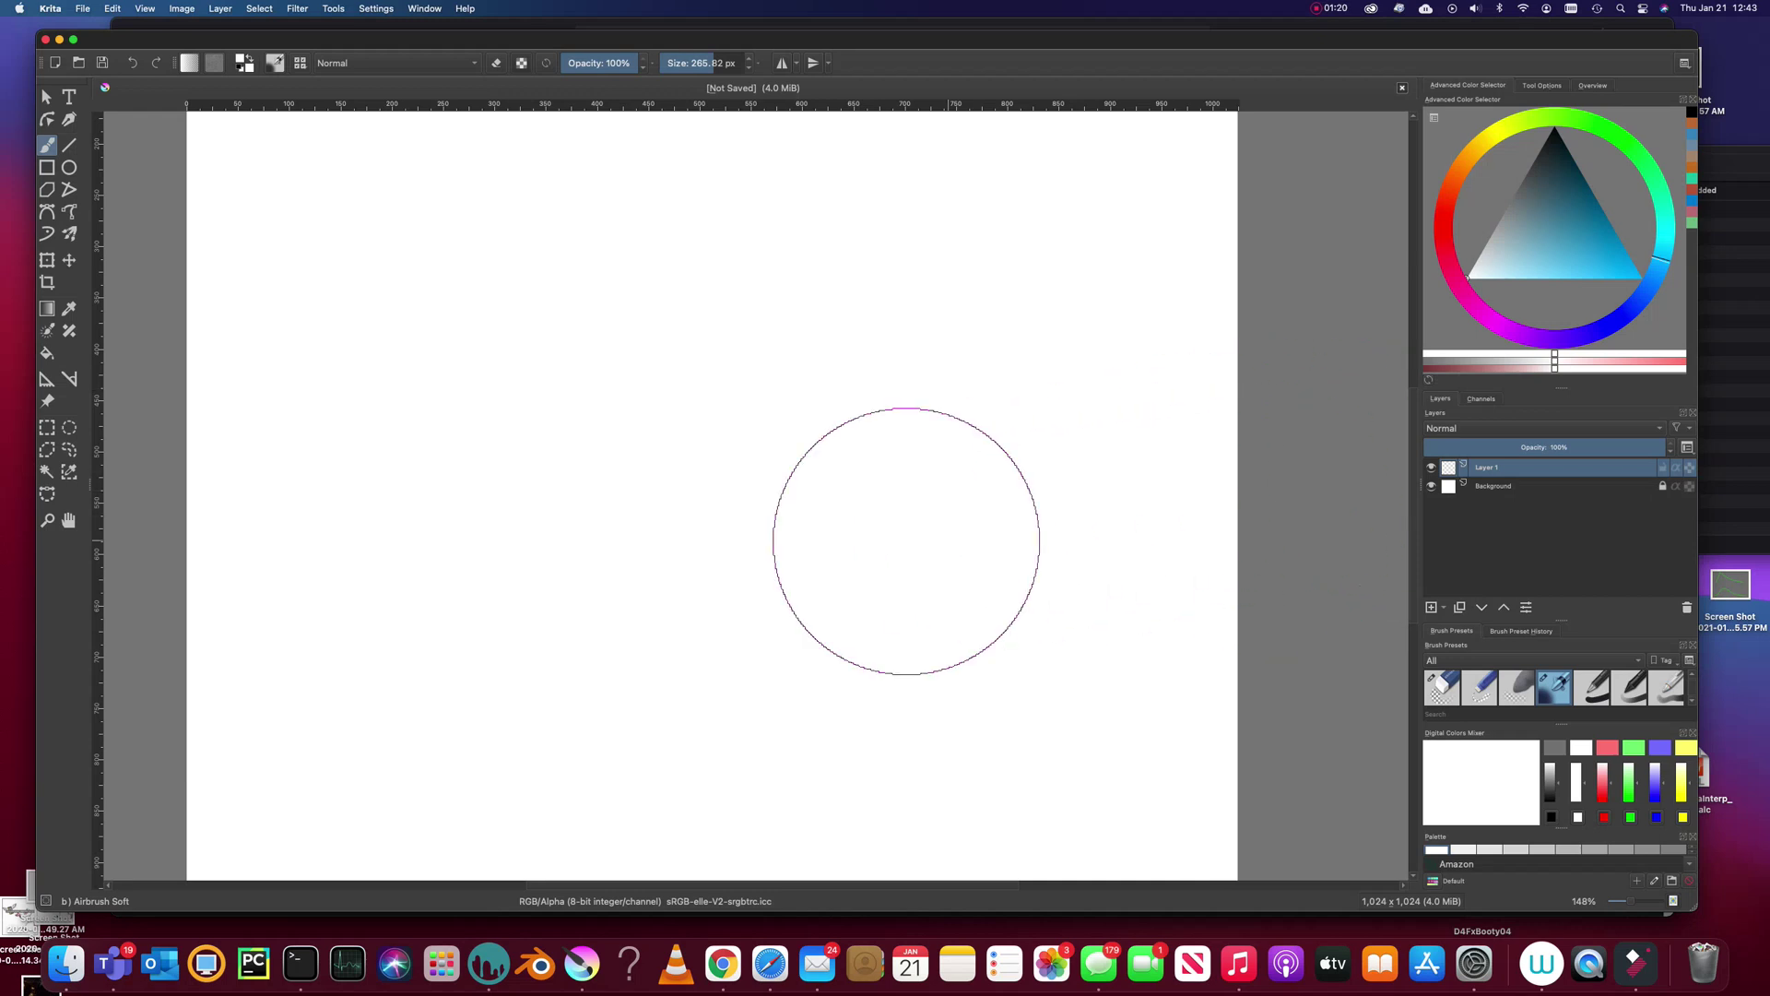
{"action": "key", "text": "shift+BackSpace"}
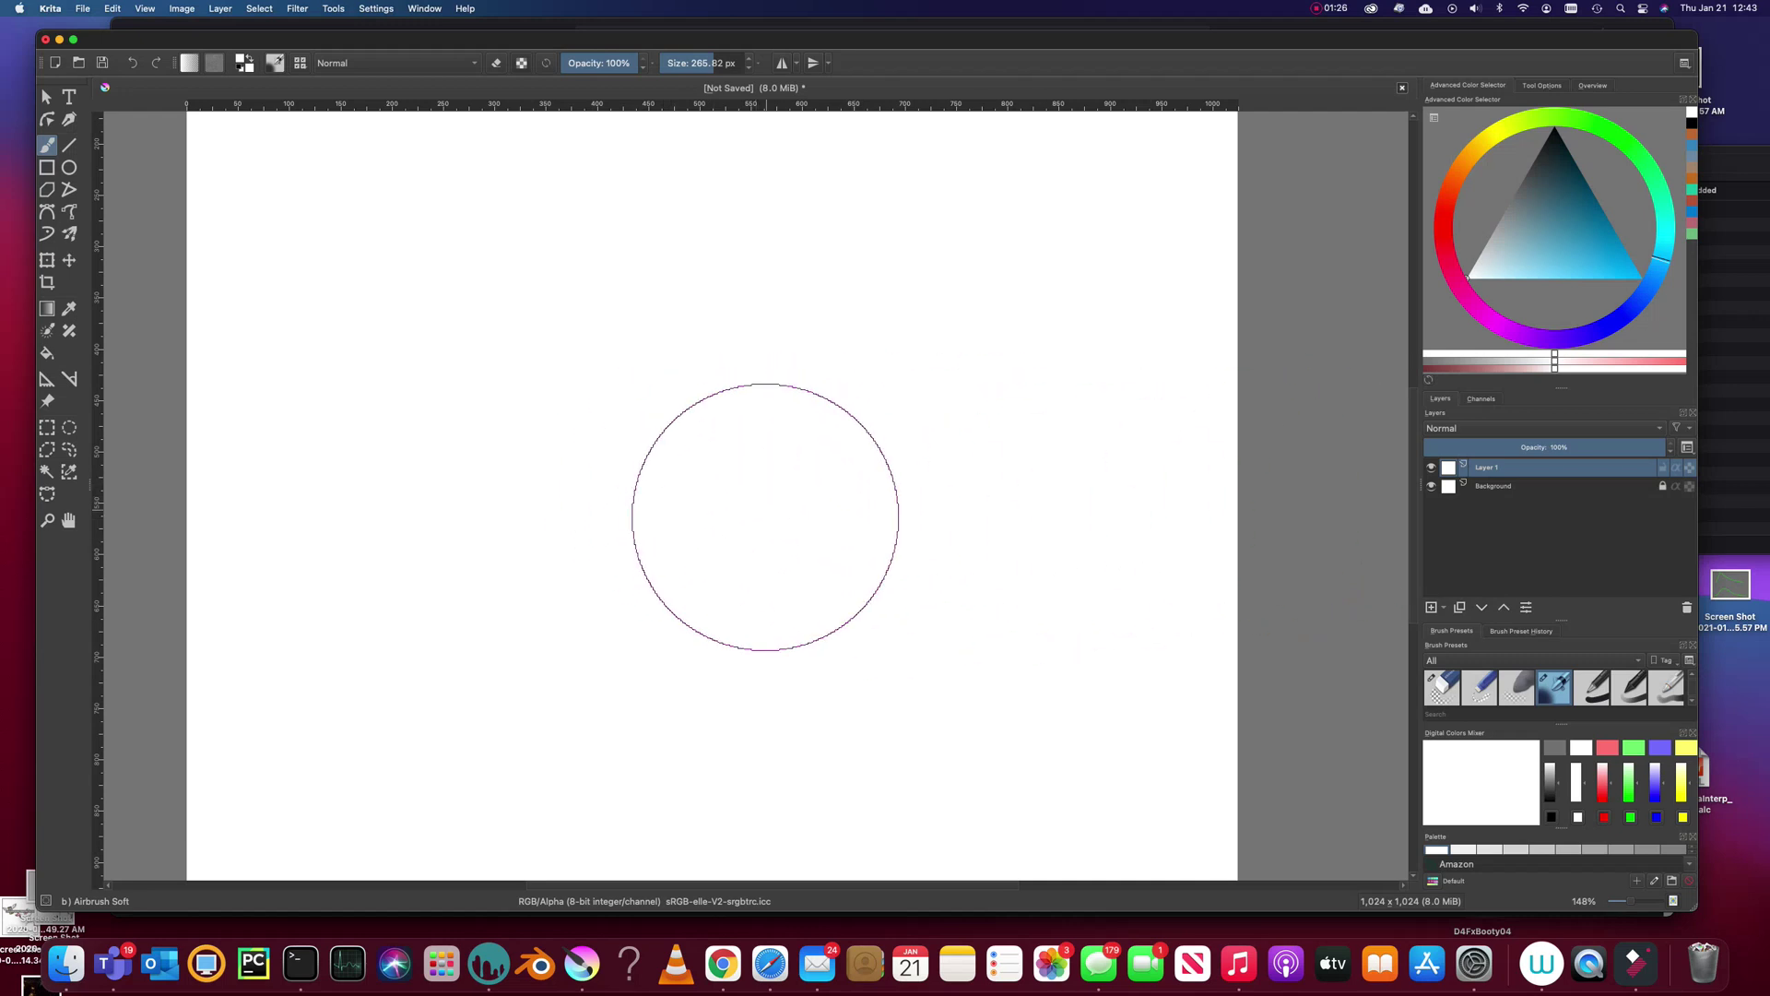
Select the whole canvas, try out blue and orange hues, and fill Layer 1 with a dark indigo colour.
{"action": "key", "text": "super+a"}
{"action": "left_click", "coordinate": [1587, 248]}
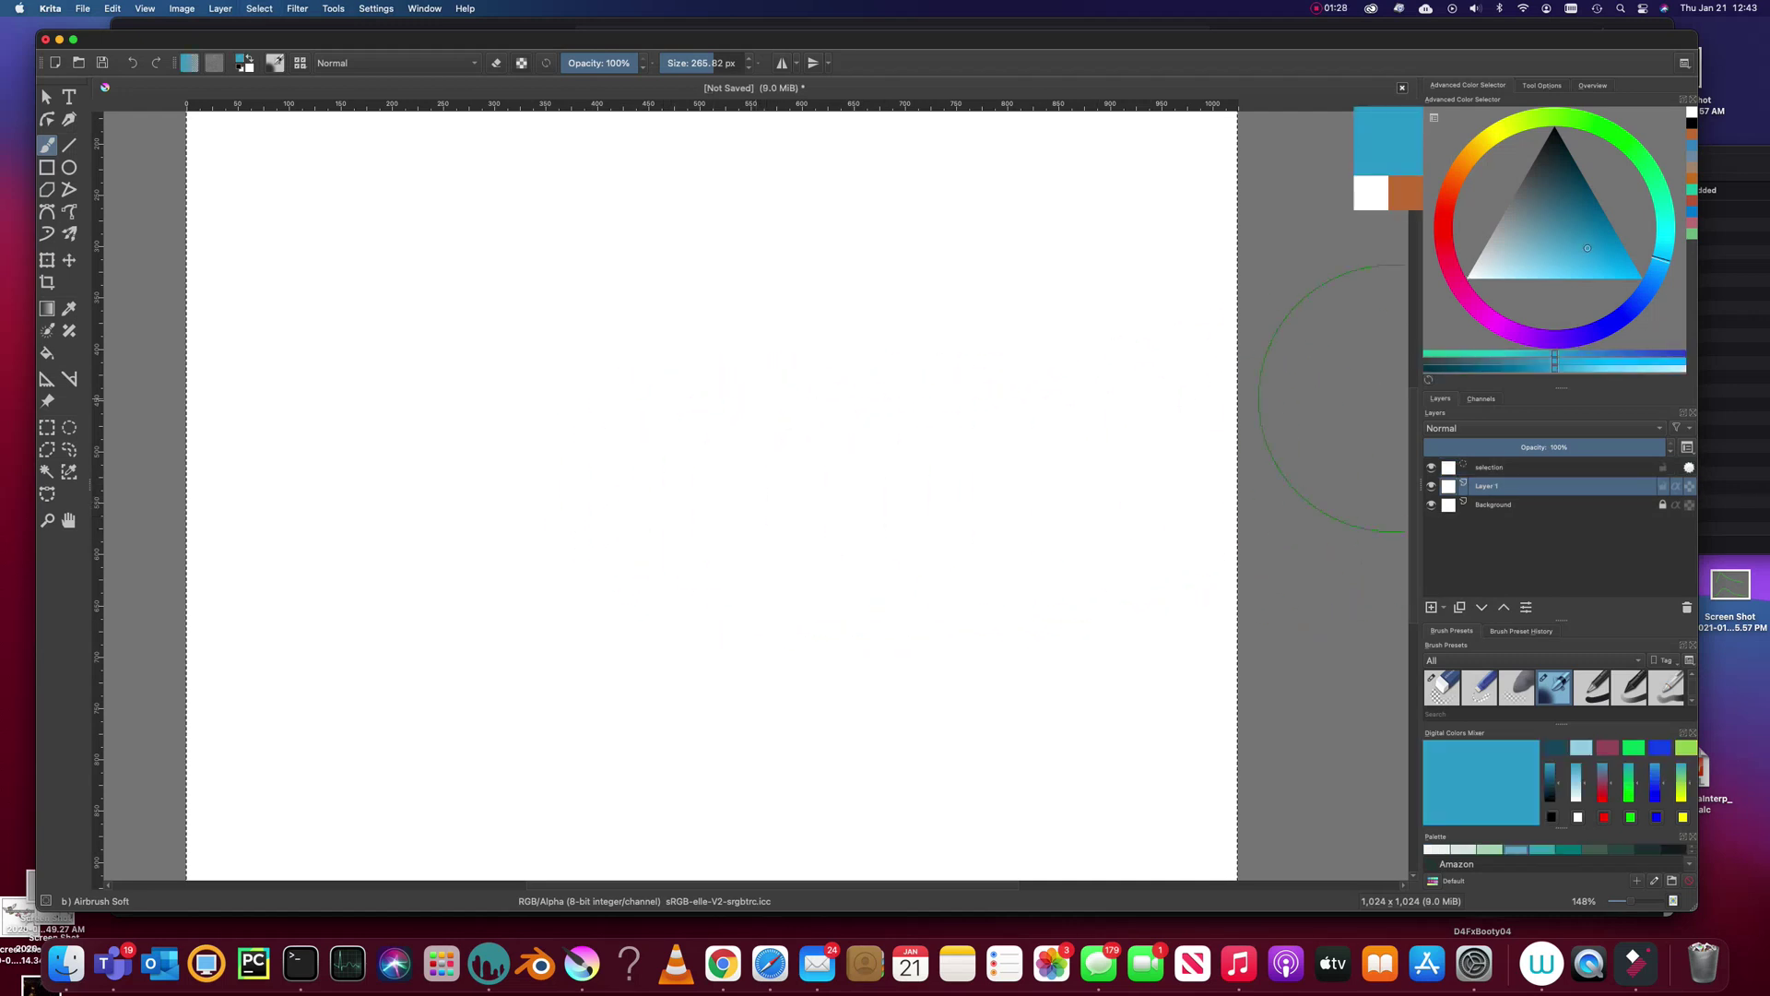
{"action": "left_click_drag", "start_coordinate": [1661, 261], "coordinate": [1642, 295]}
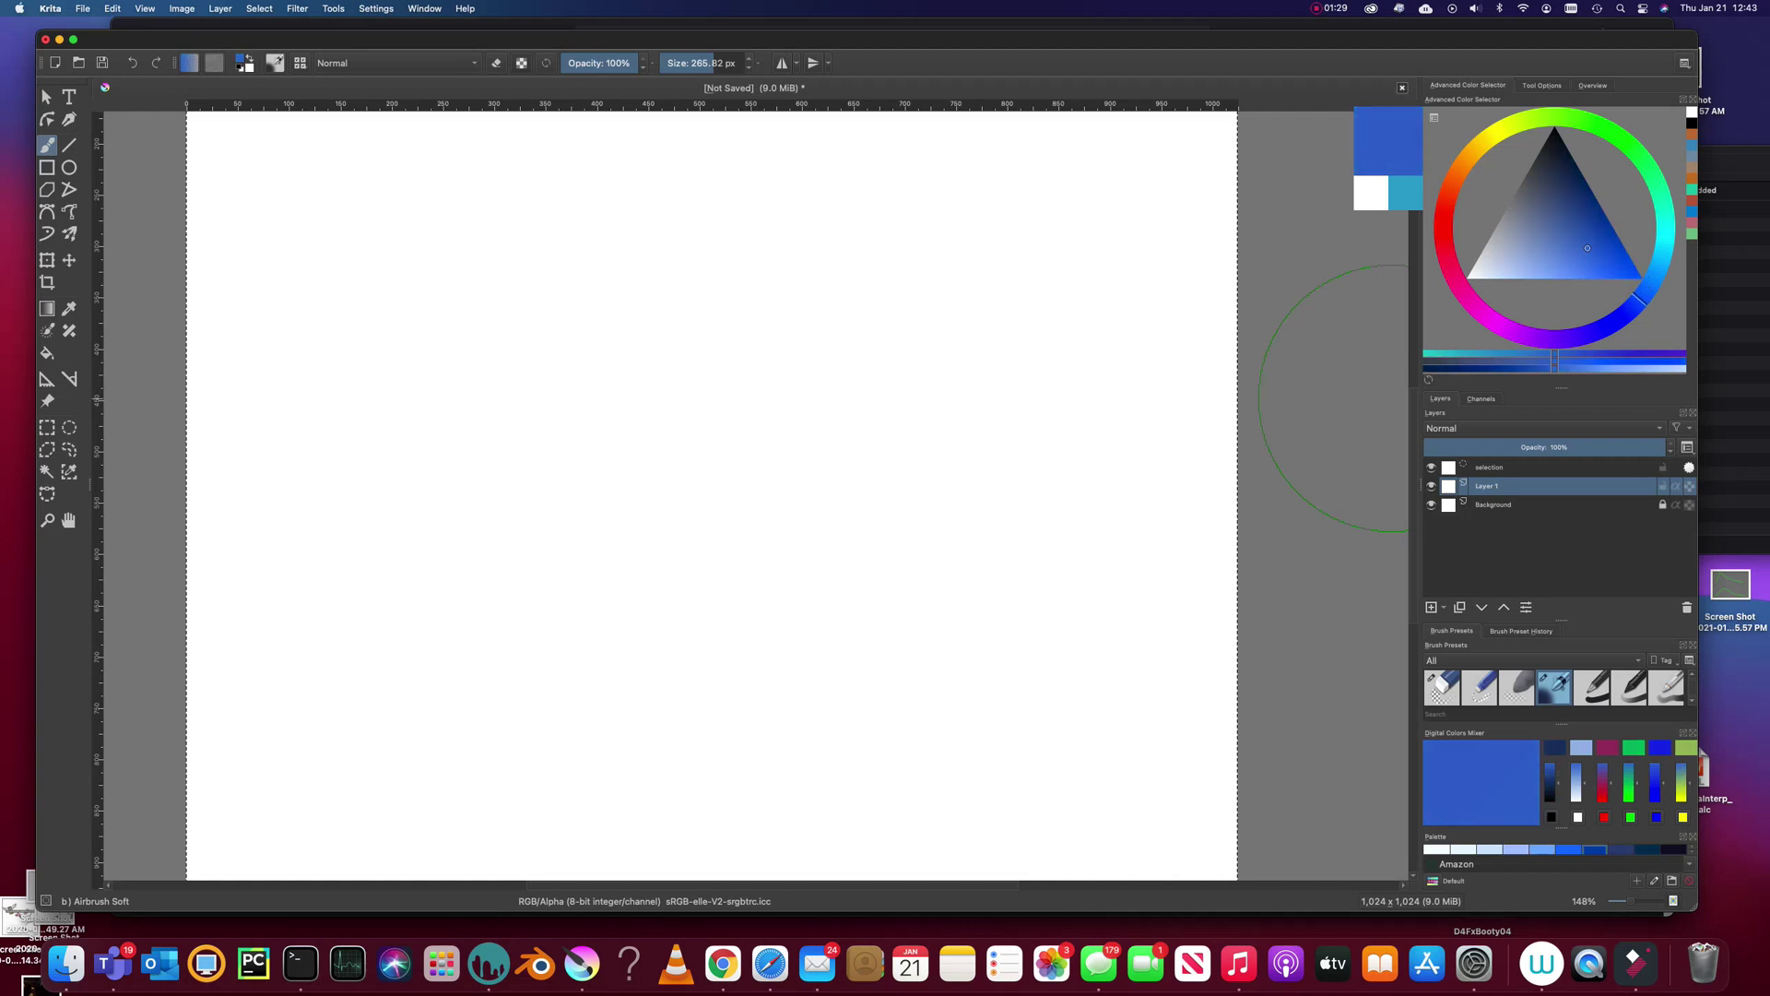
{"action": "left_click", "coordinate": [1454, 179]}
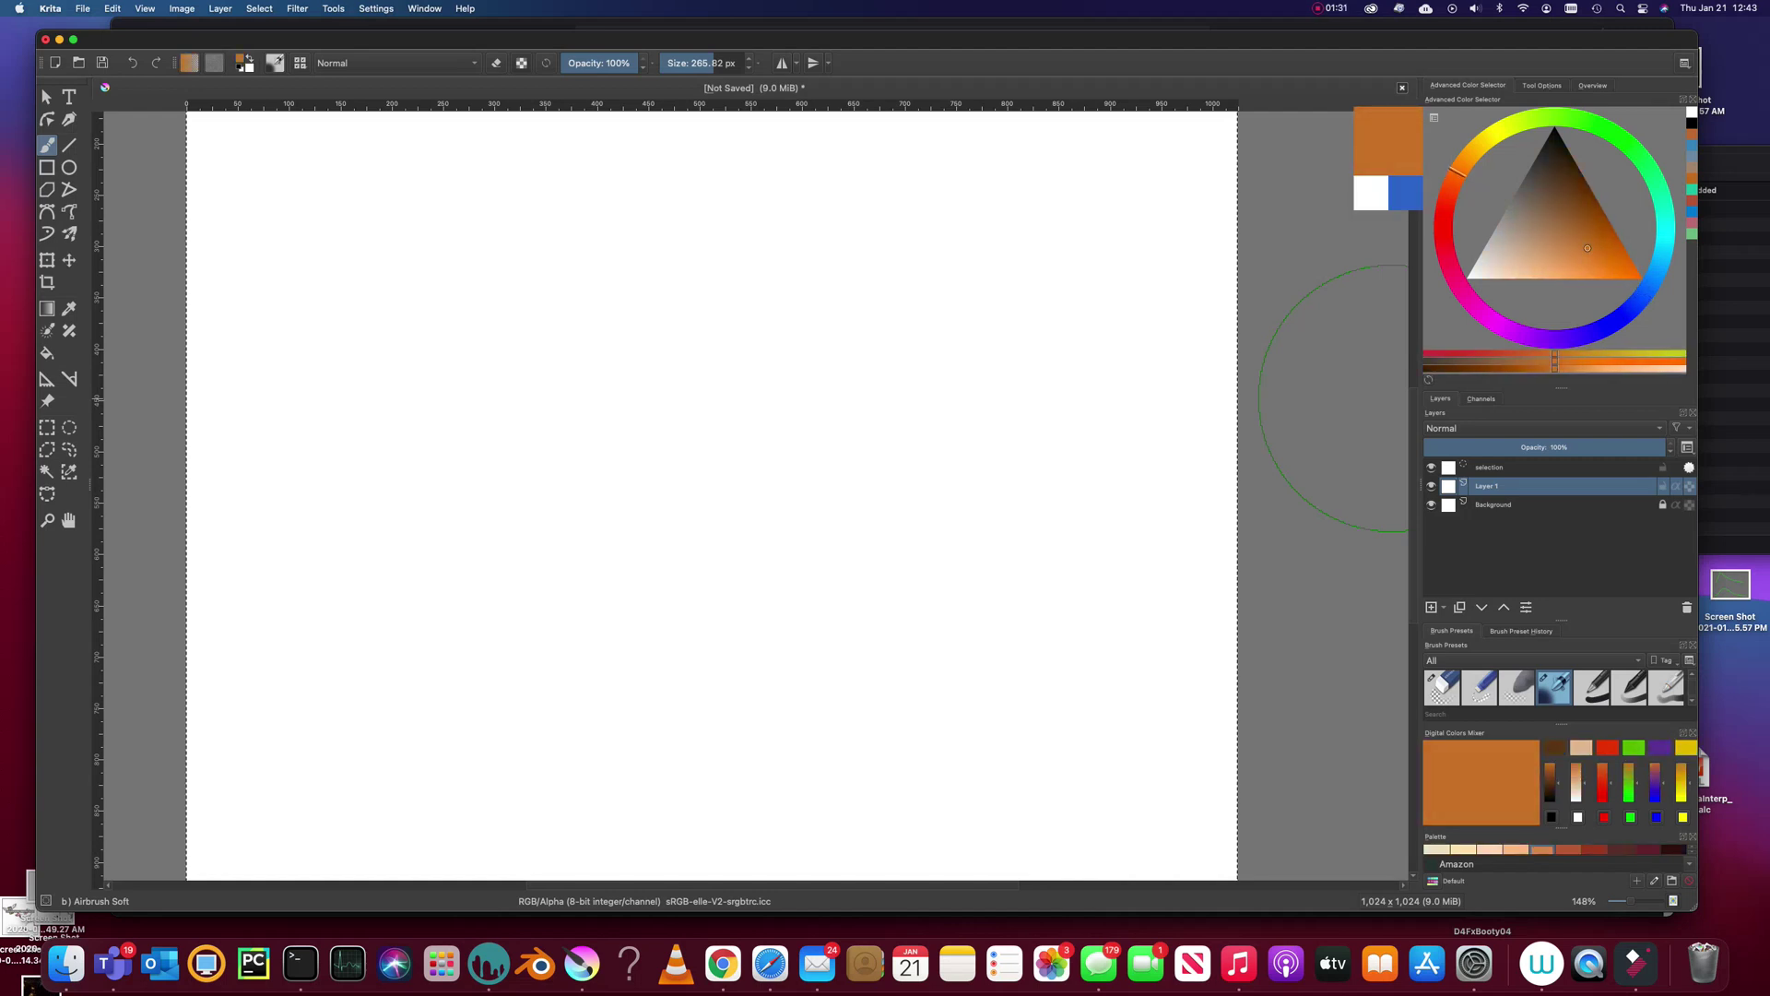
{"action": "left_click", "coordinate": [1597, 330]}
{"action": "left_click", "coordinate": [1516, 368]}
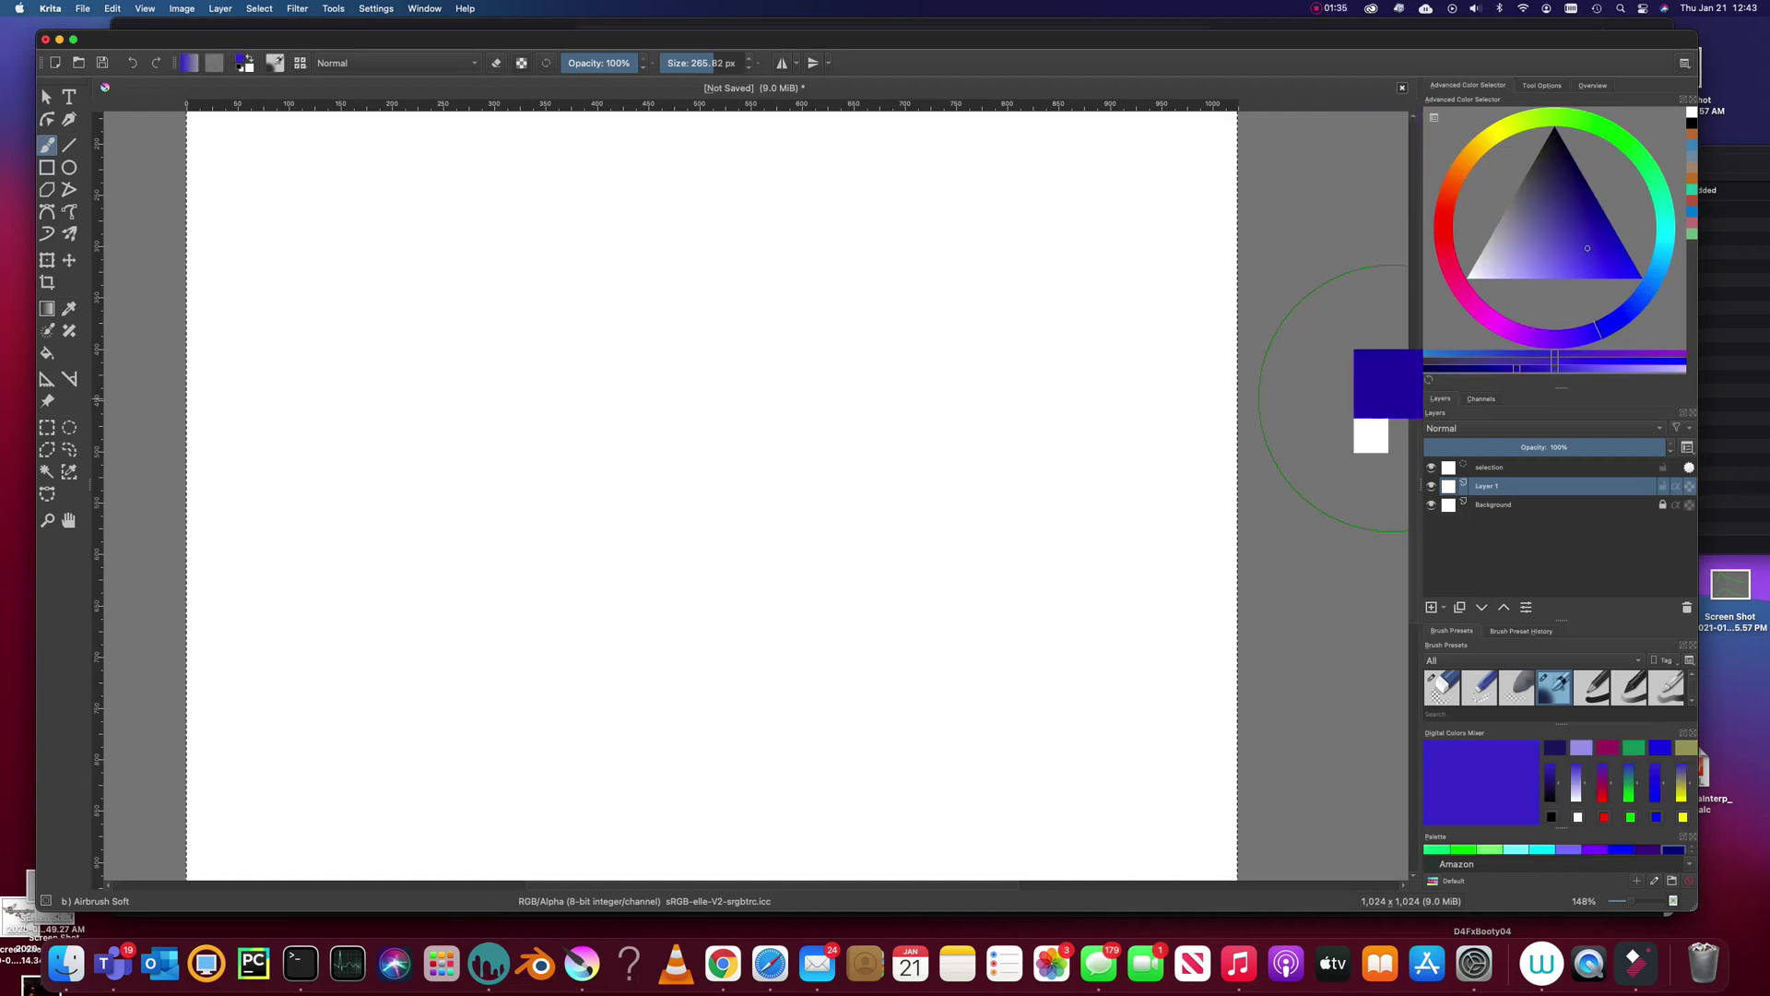
{"action": "left_click", "coordinate": [1573, 189]}
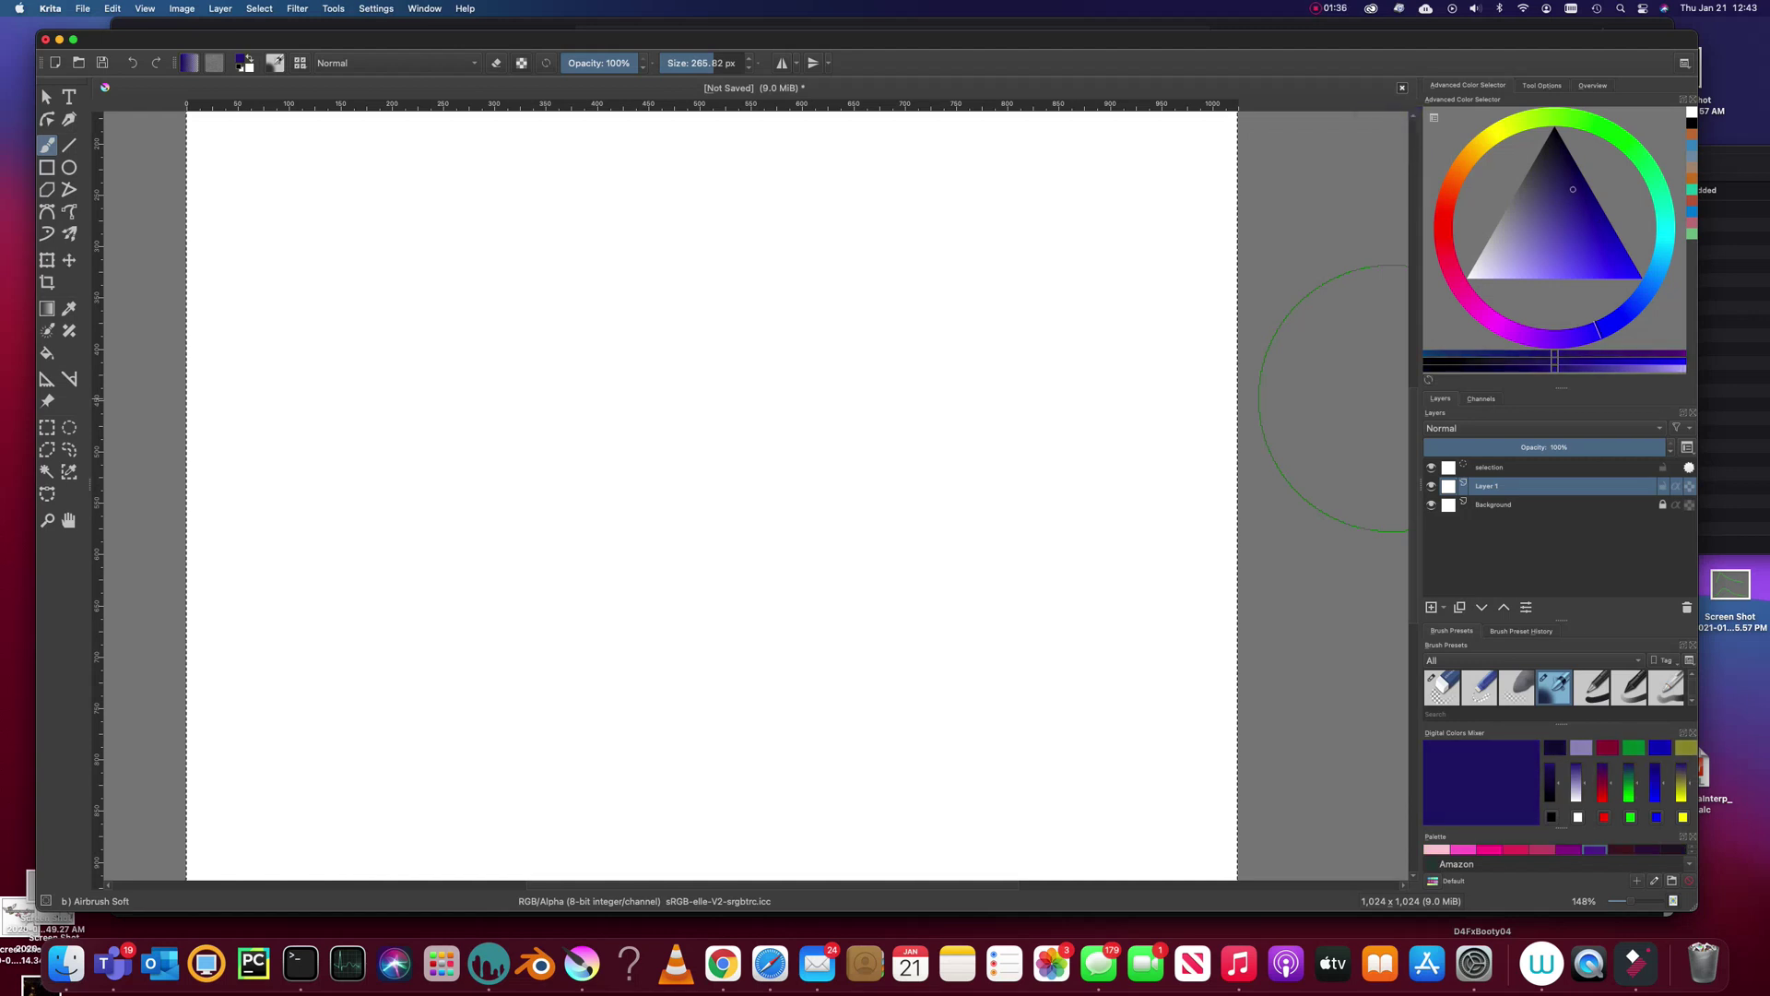
{"action": "key", "text": "shift+BackSpace"}
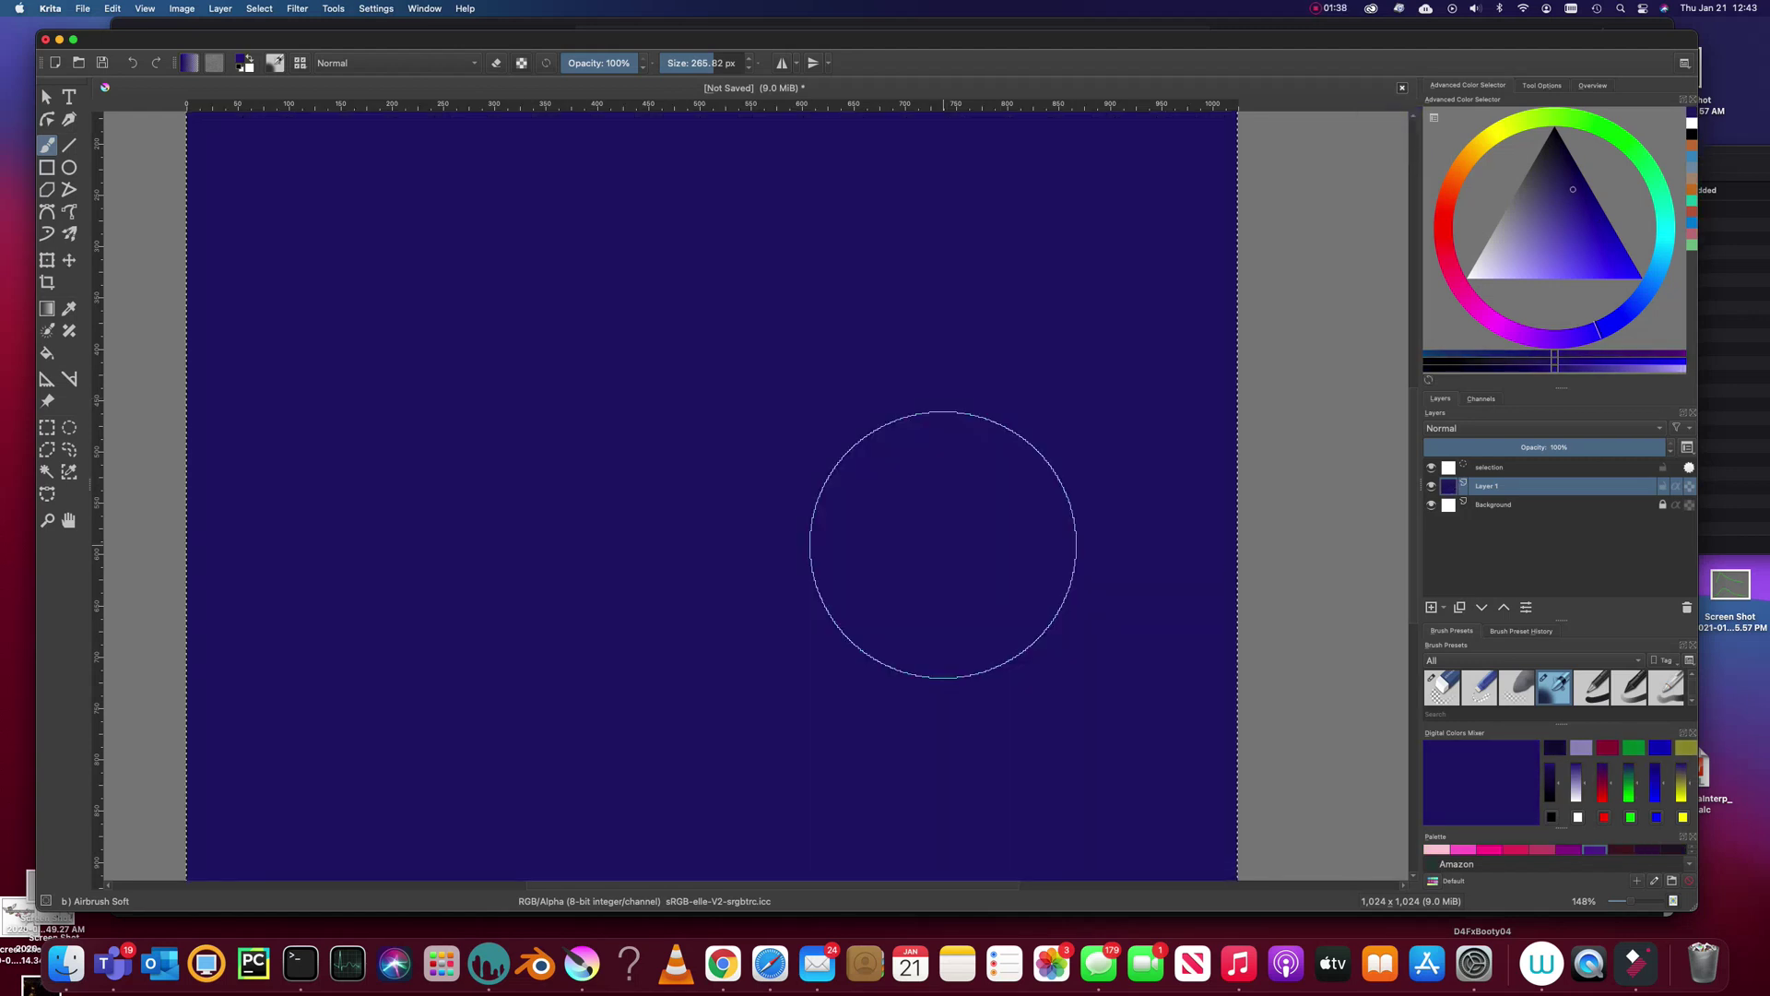
Darken the foreground colour to a near-black navy, fill Layer 1 with it, and clear the selection.
{"action": "left_click", "coordinate": [1552, 165]}
{"action": "key", "text": "shift+BackSpace"}
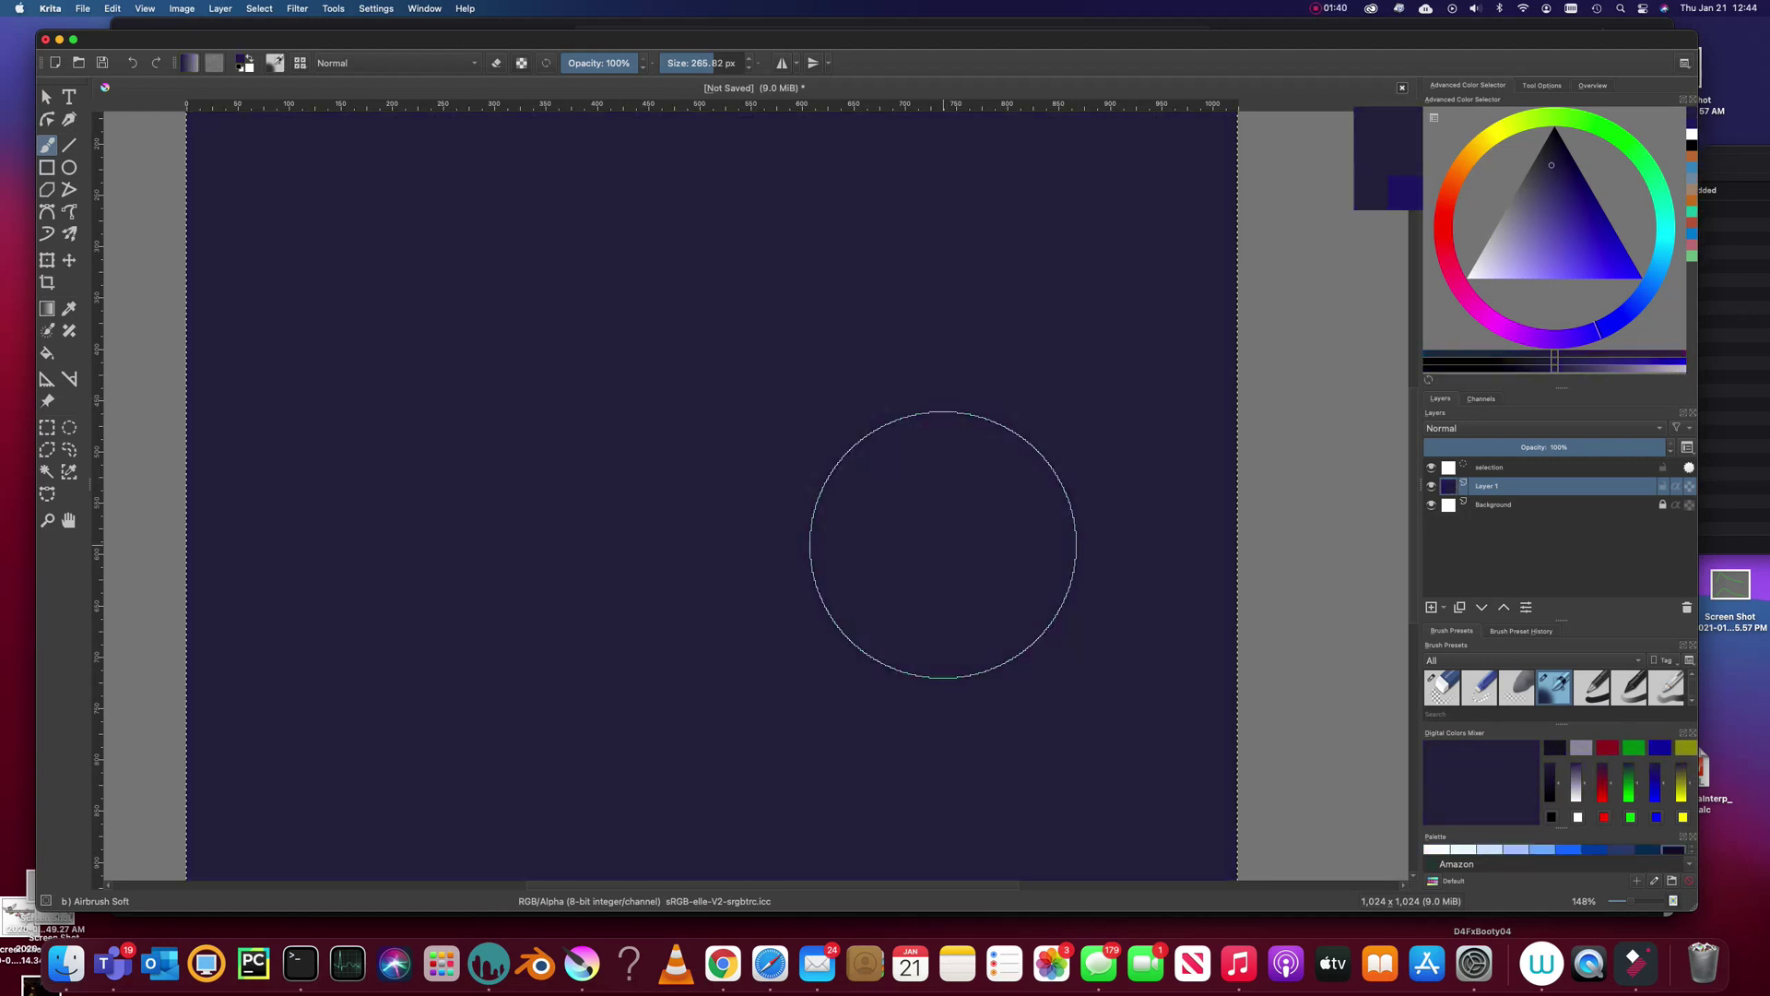
{"action": "left_click", "coordinate": [1559, 155]}
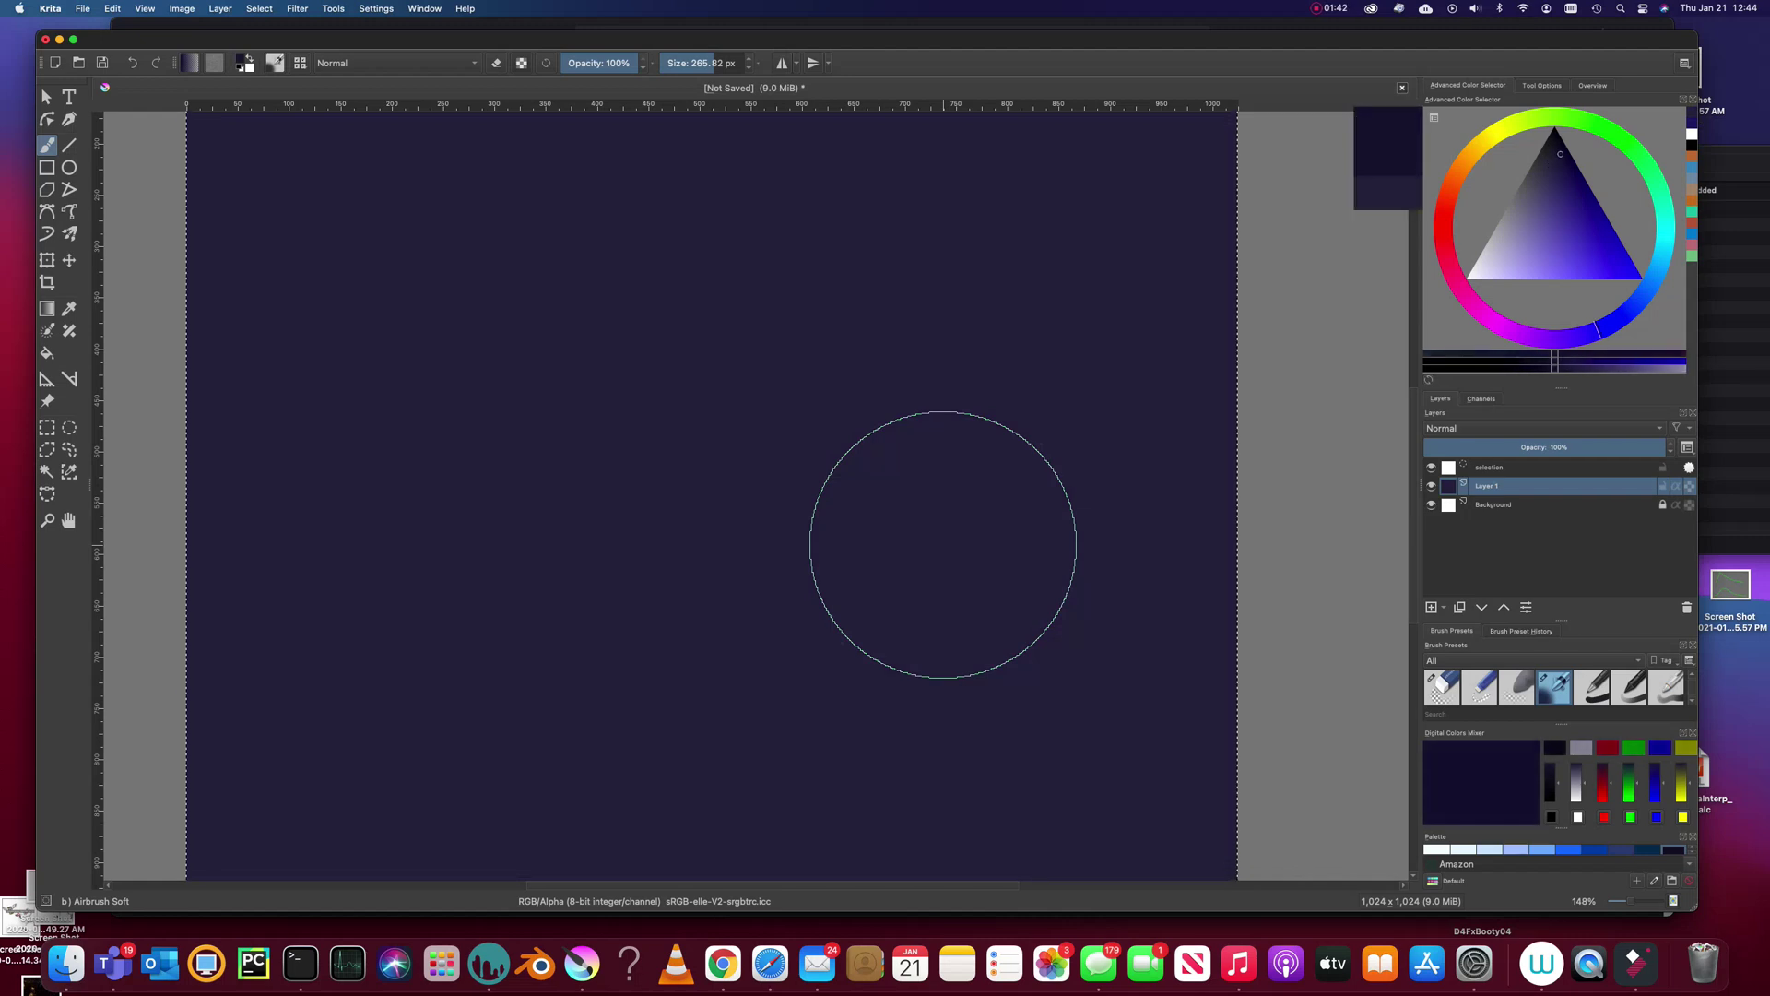
{"action": "left_click", "coordinate": [1610, 324]}
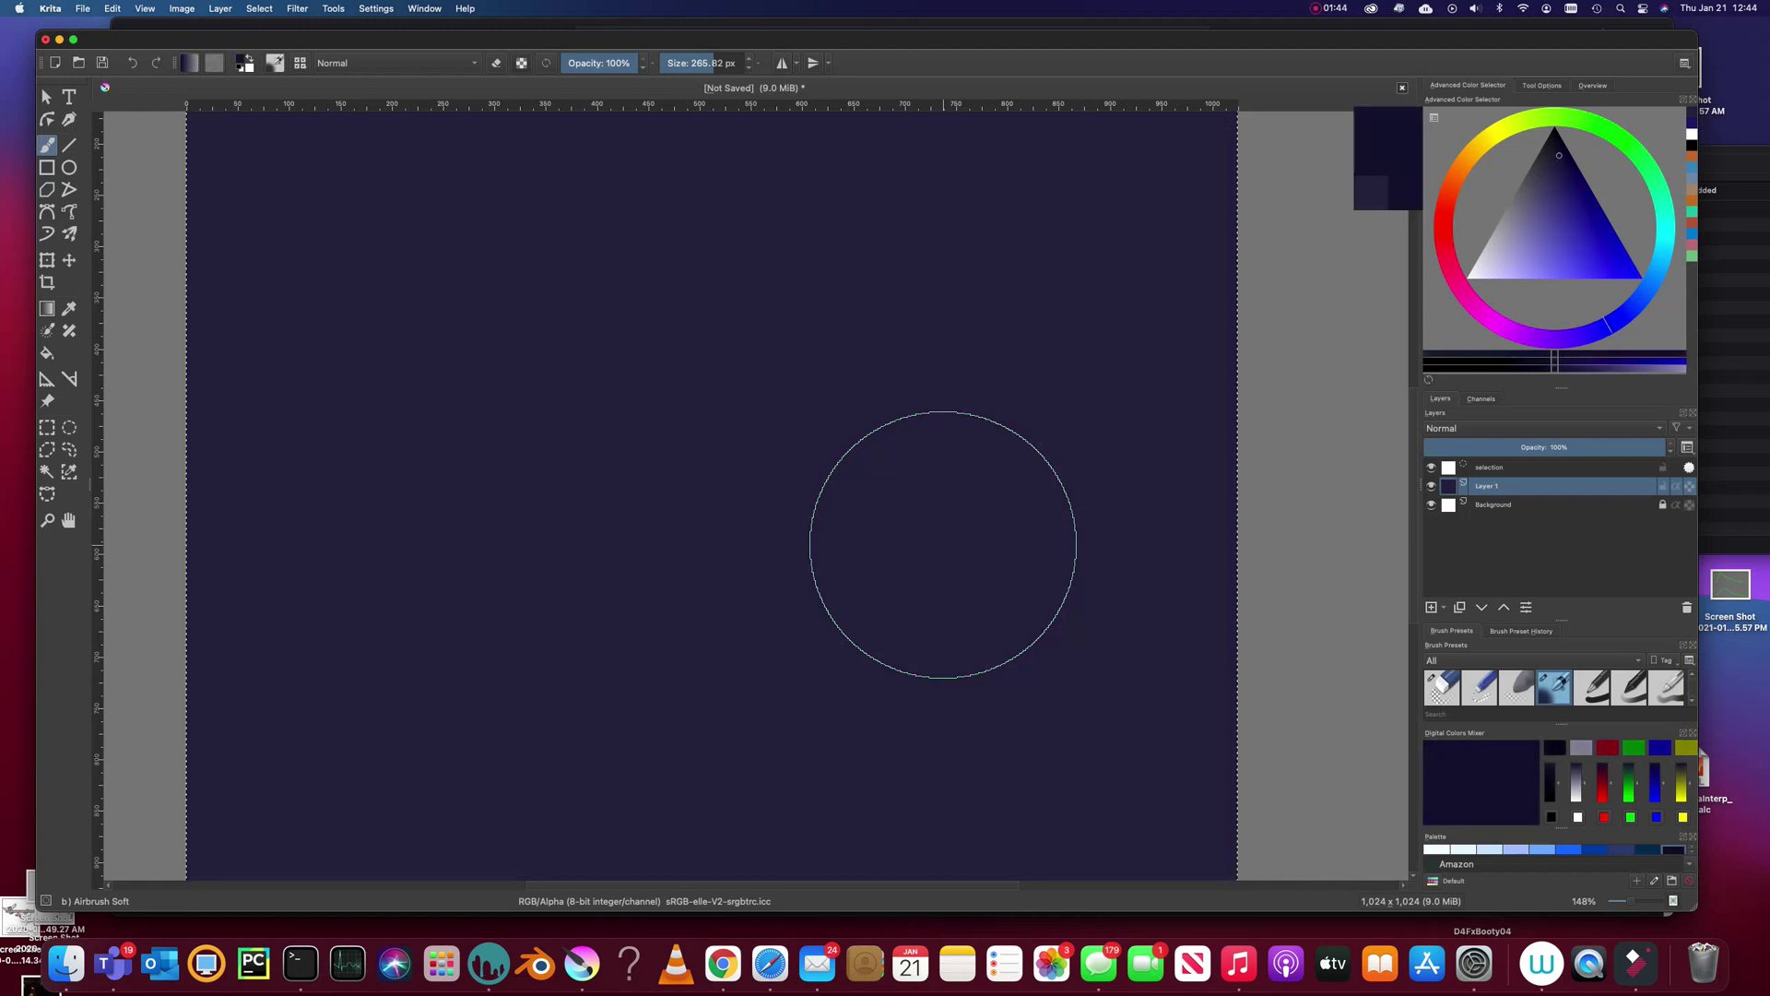
{"action": "key", "text": "shift+BackSpace"}
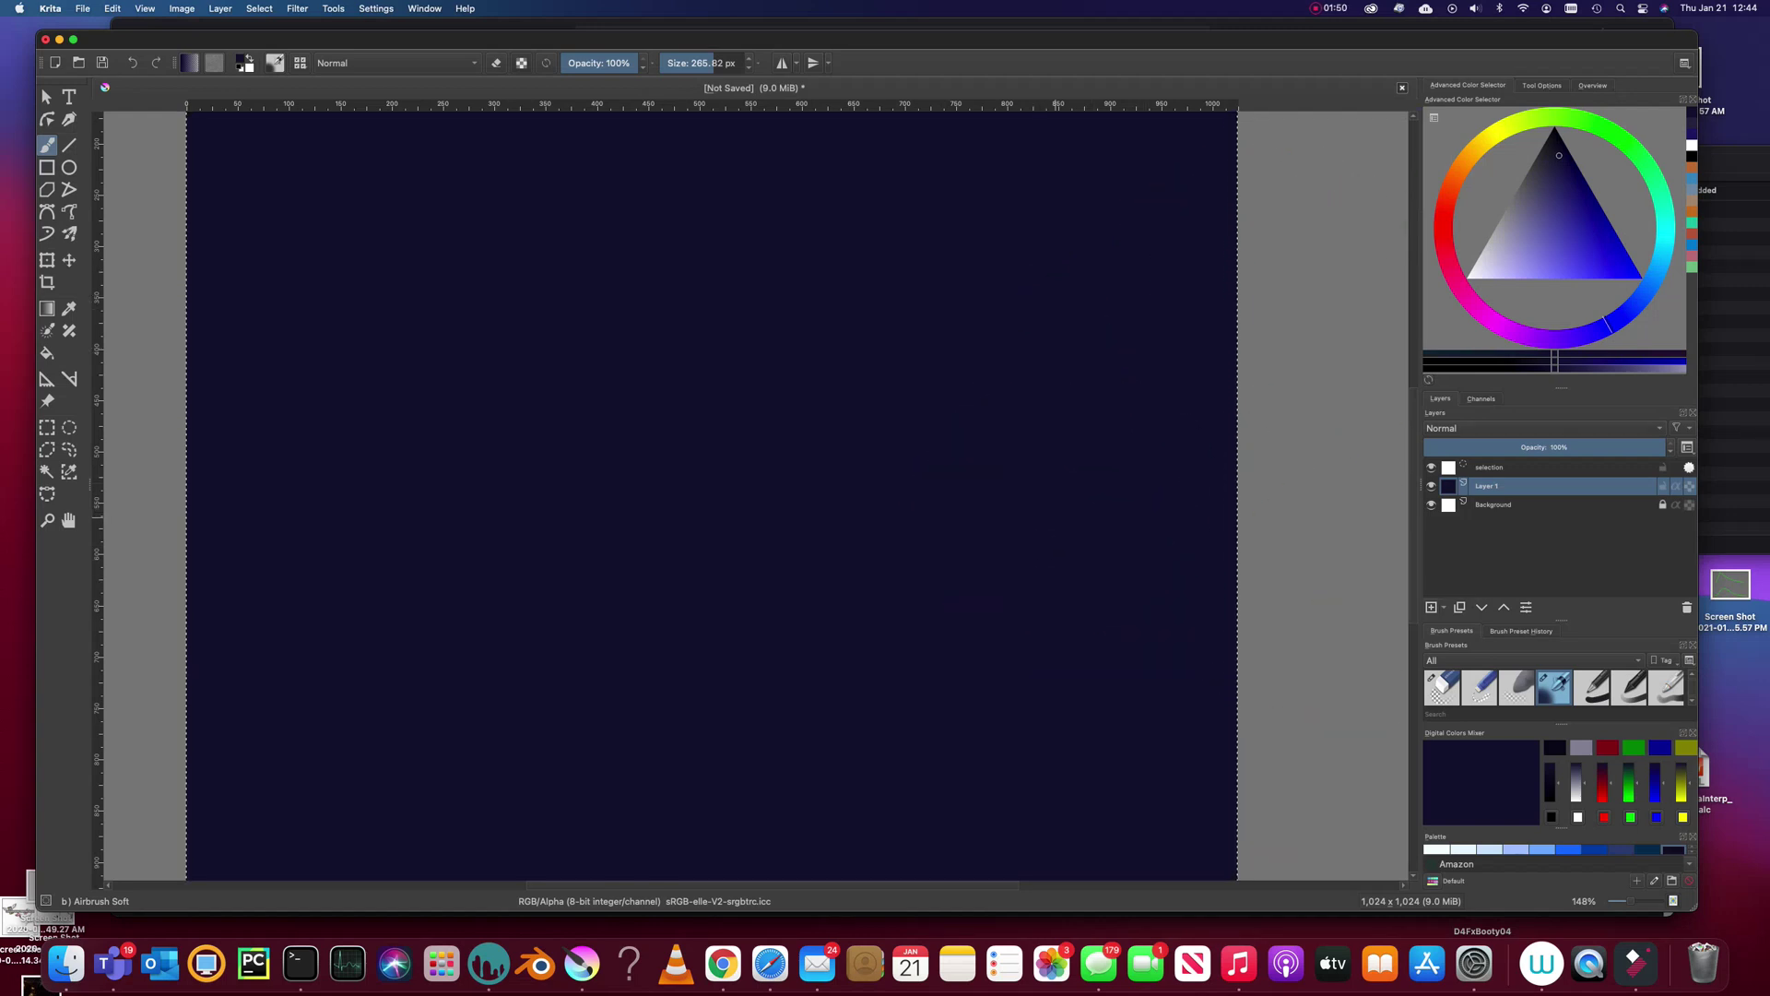
{"action": "key", "text": "ctrl+shift+a"}
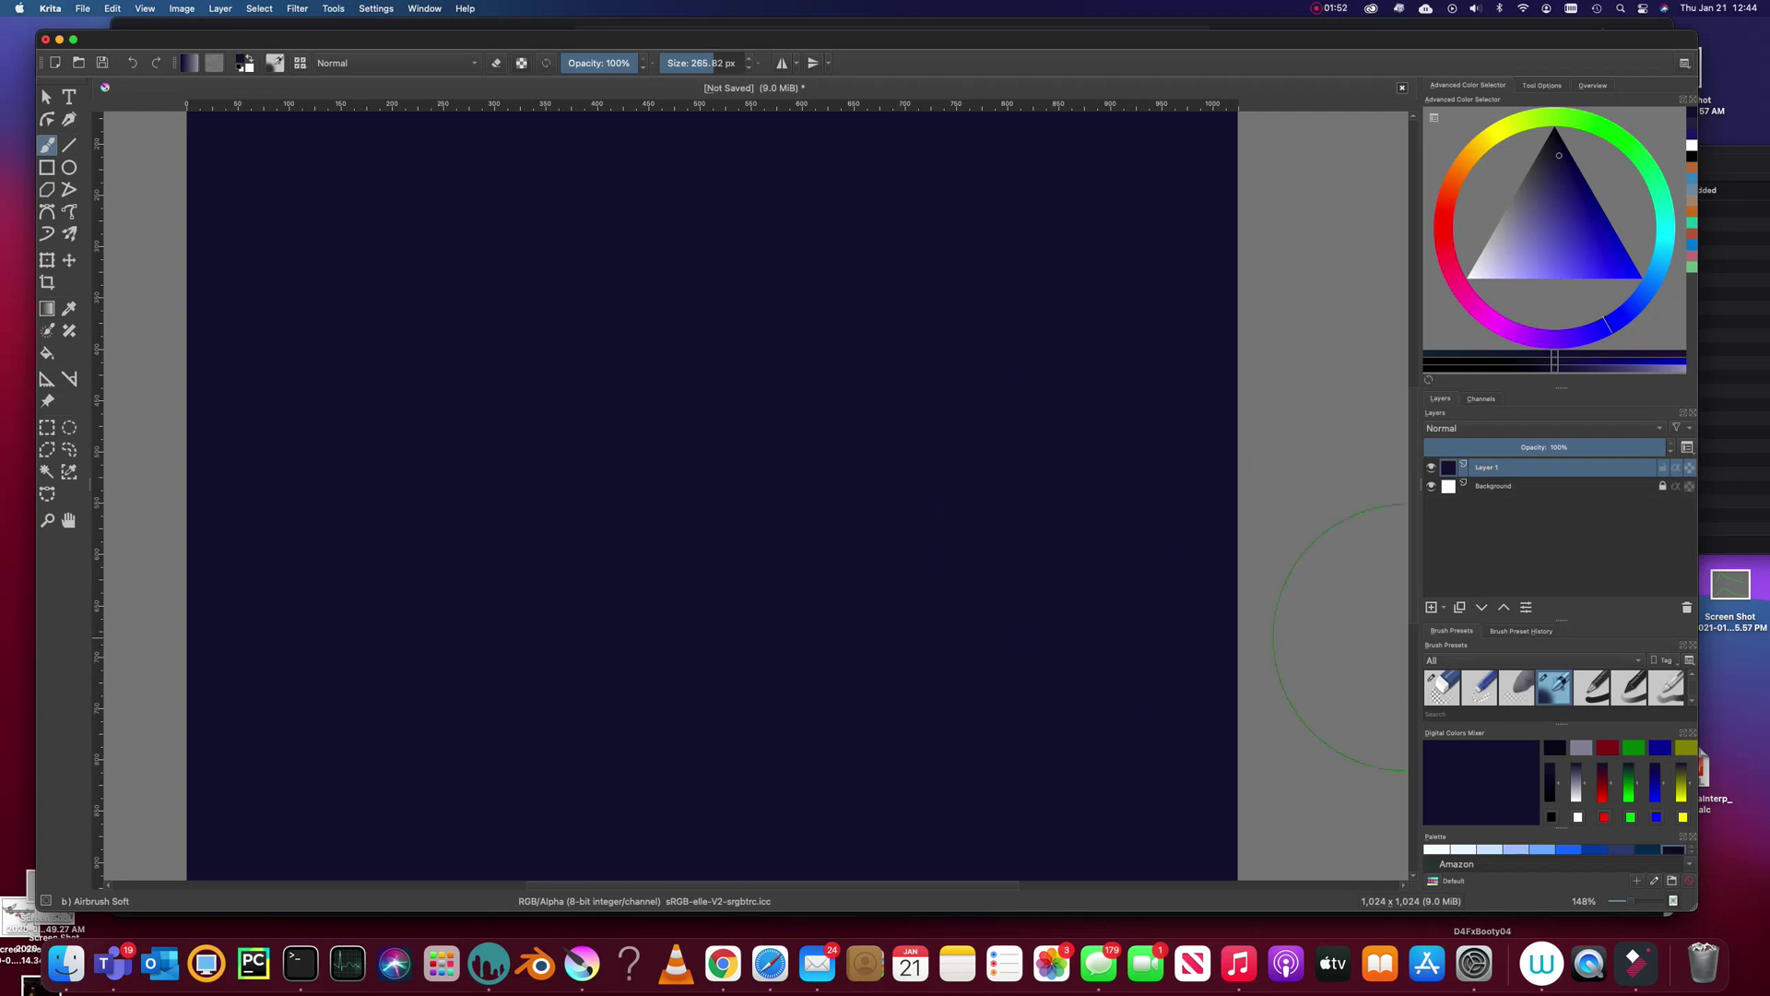
Add a new paint layer above Layer 1 and turn off Isolate Layer for it.
{"action": "key", "text": "Insert"}
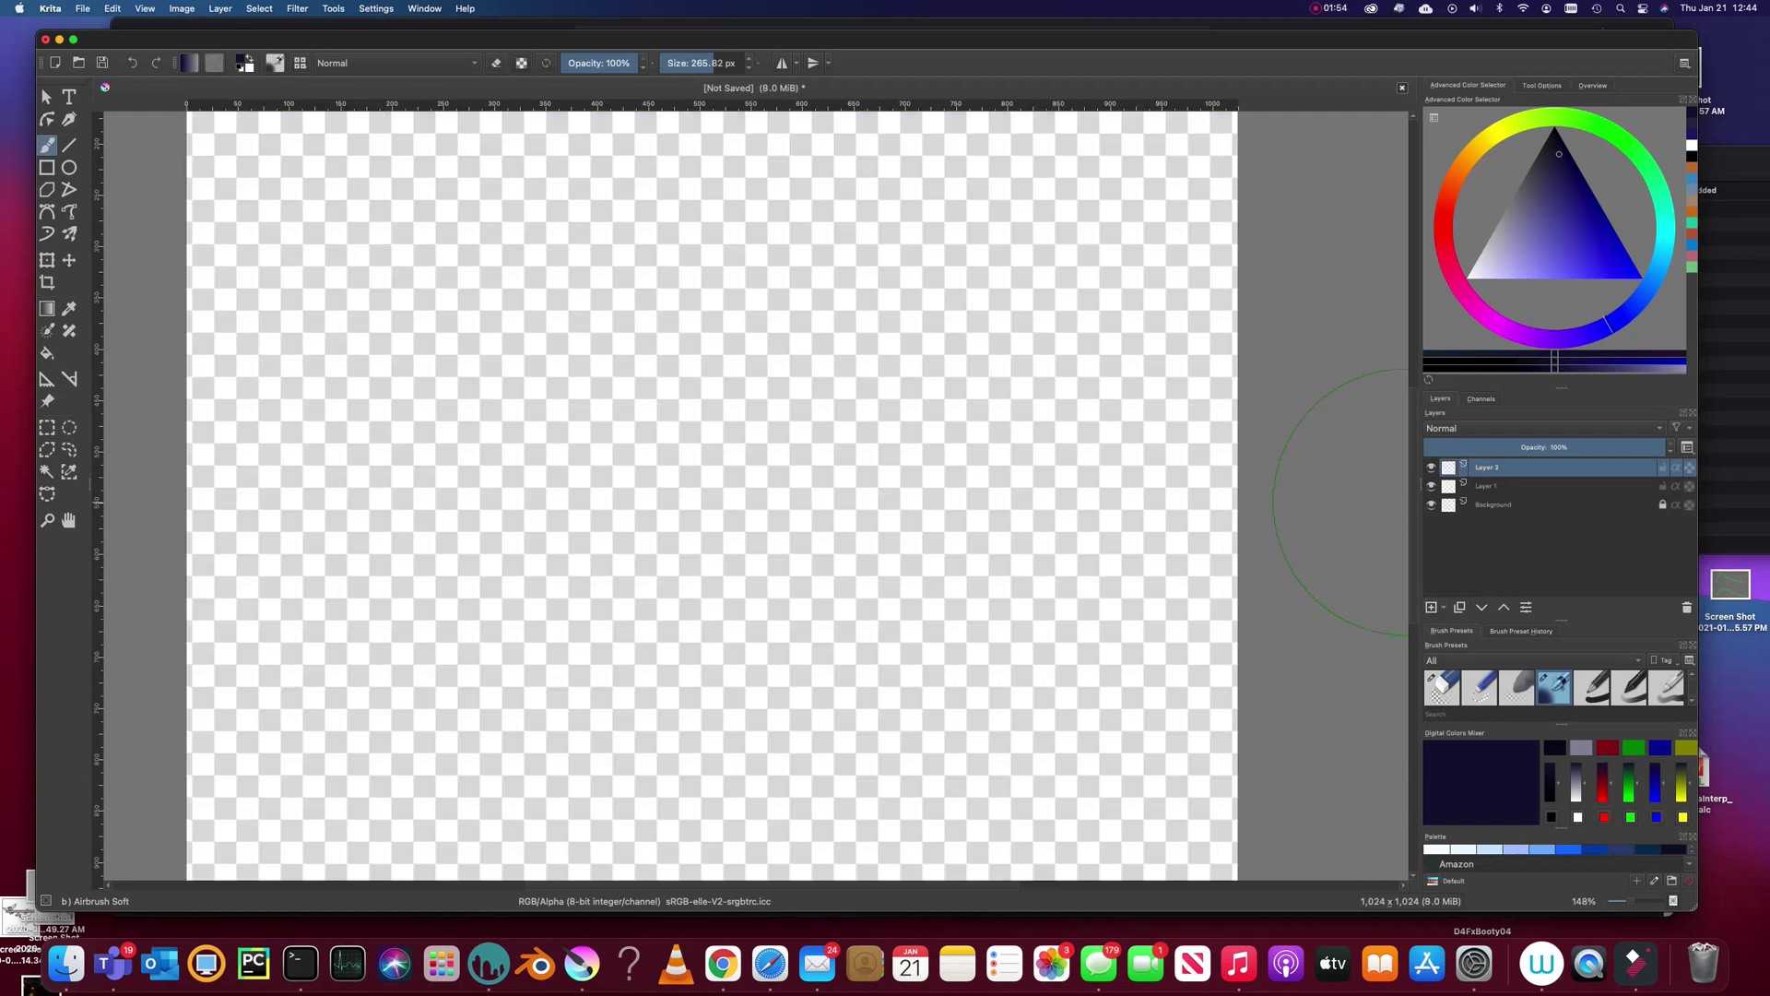
{"action": "right_click", "coordinate": [1494, 470]}
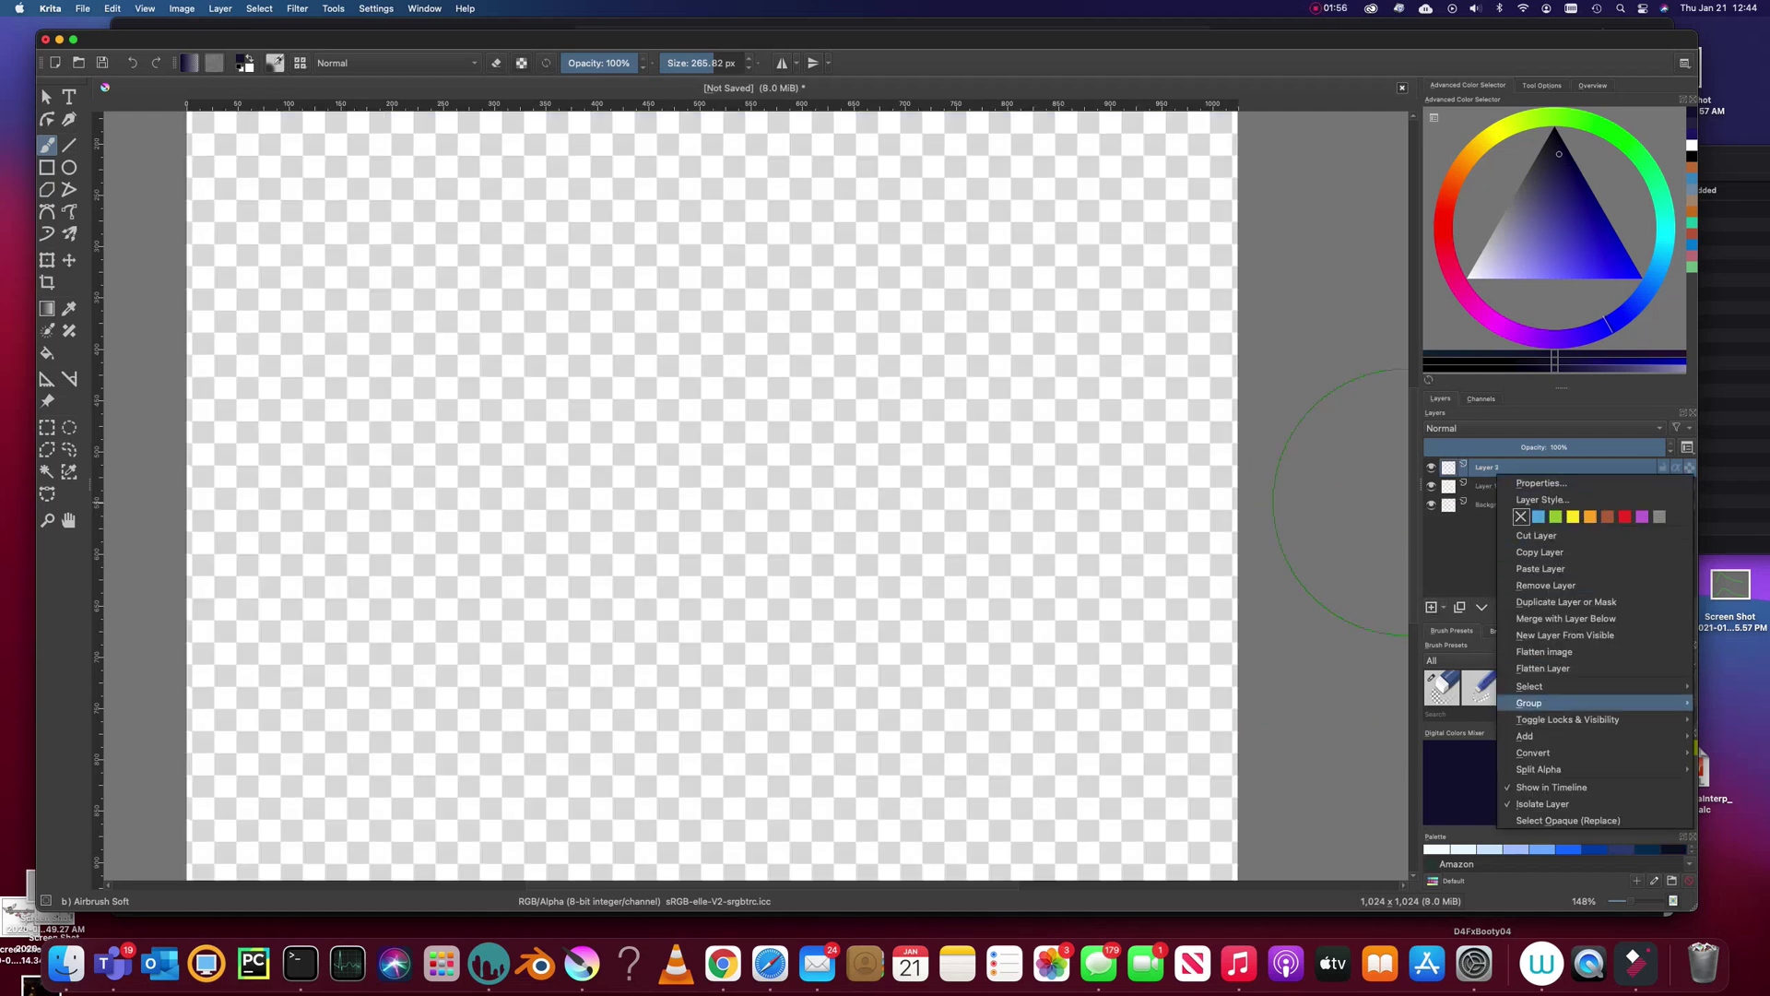
{"action": "left_click", "coordinate": [1538, 803]}
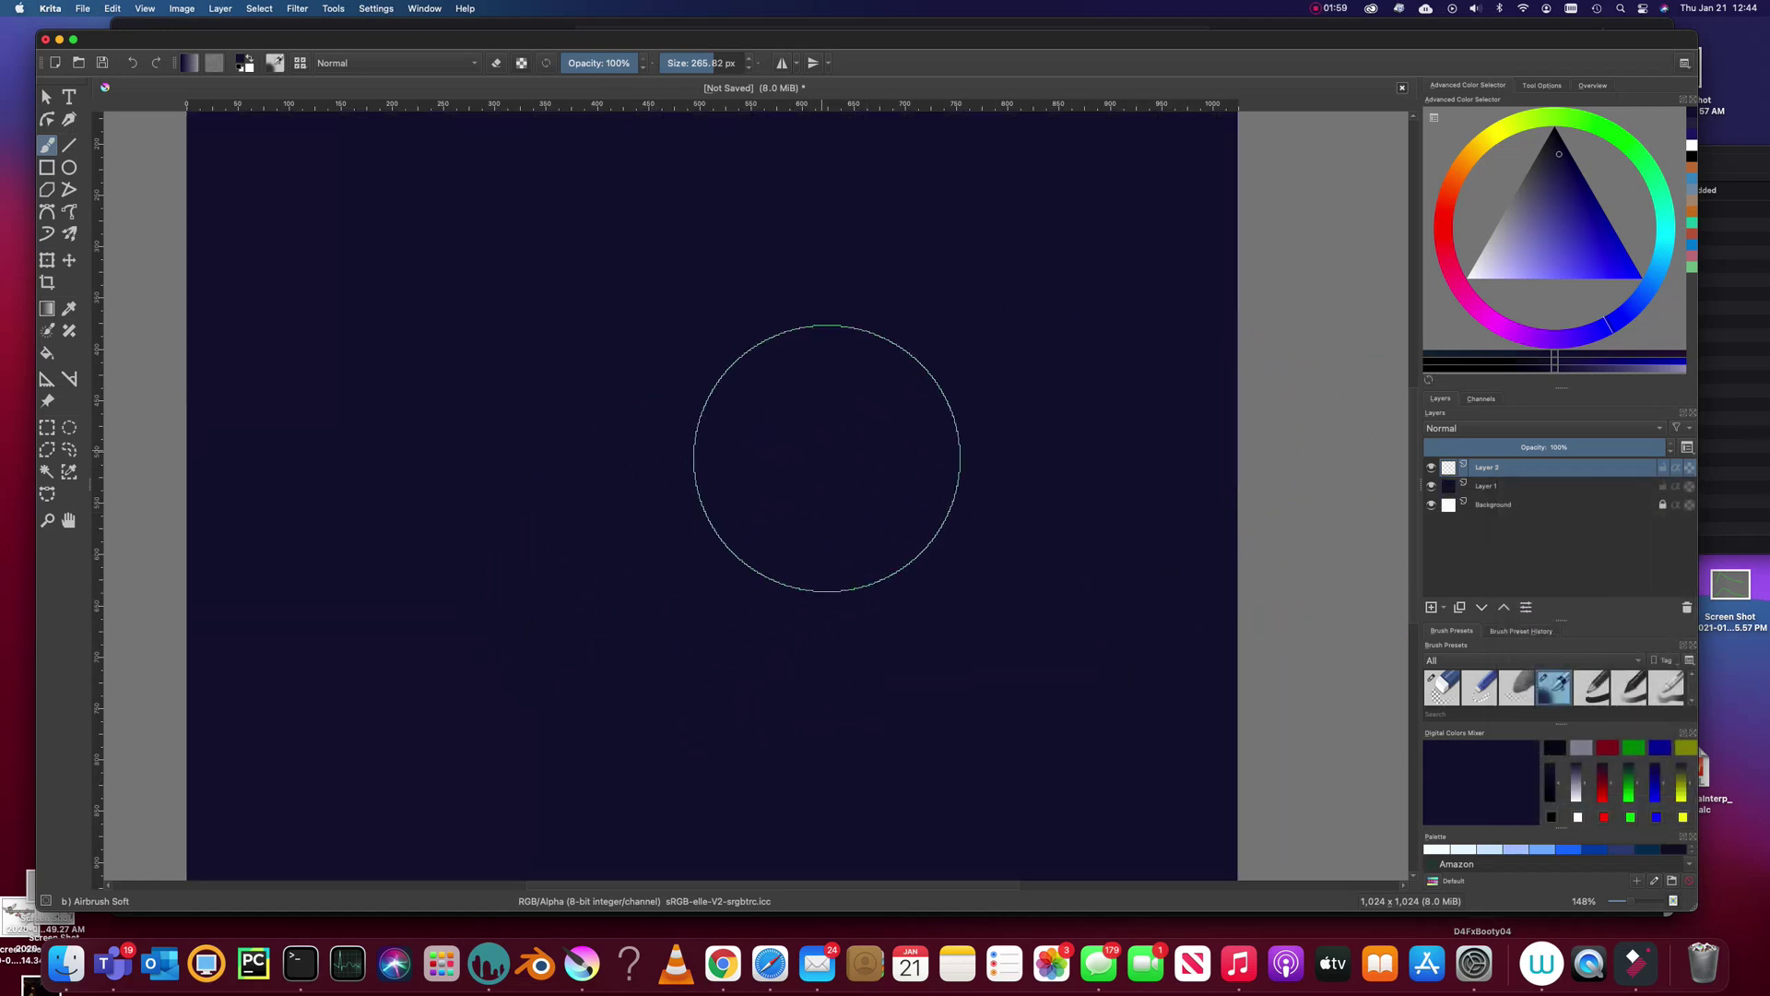
Reduce the soft airbrush to about 213 px in size and lower its opacity to 40%.
{"action": "mouse_move", "coordinate": [937, 434]}
{"action": "left_mouse_down", "text": "shift"}
{"action": "mouse_move", "coordinate": [788, 434]}
{"action": "mouse_move", "coordinate": [889, 434]}
{"action": "left_mouse_up", "text": "shift"}
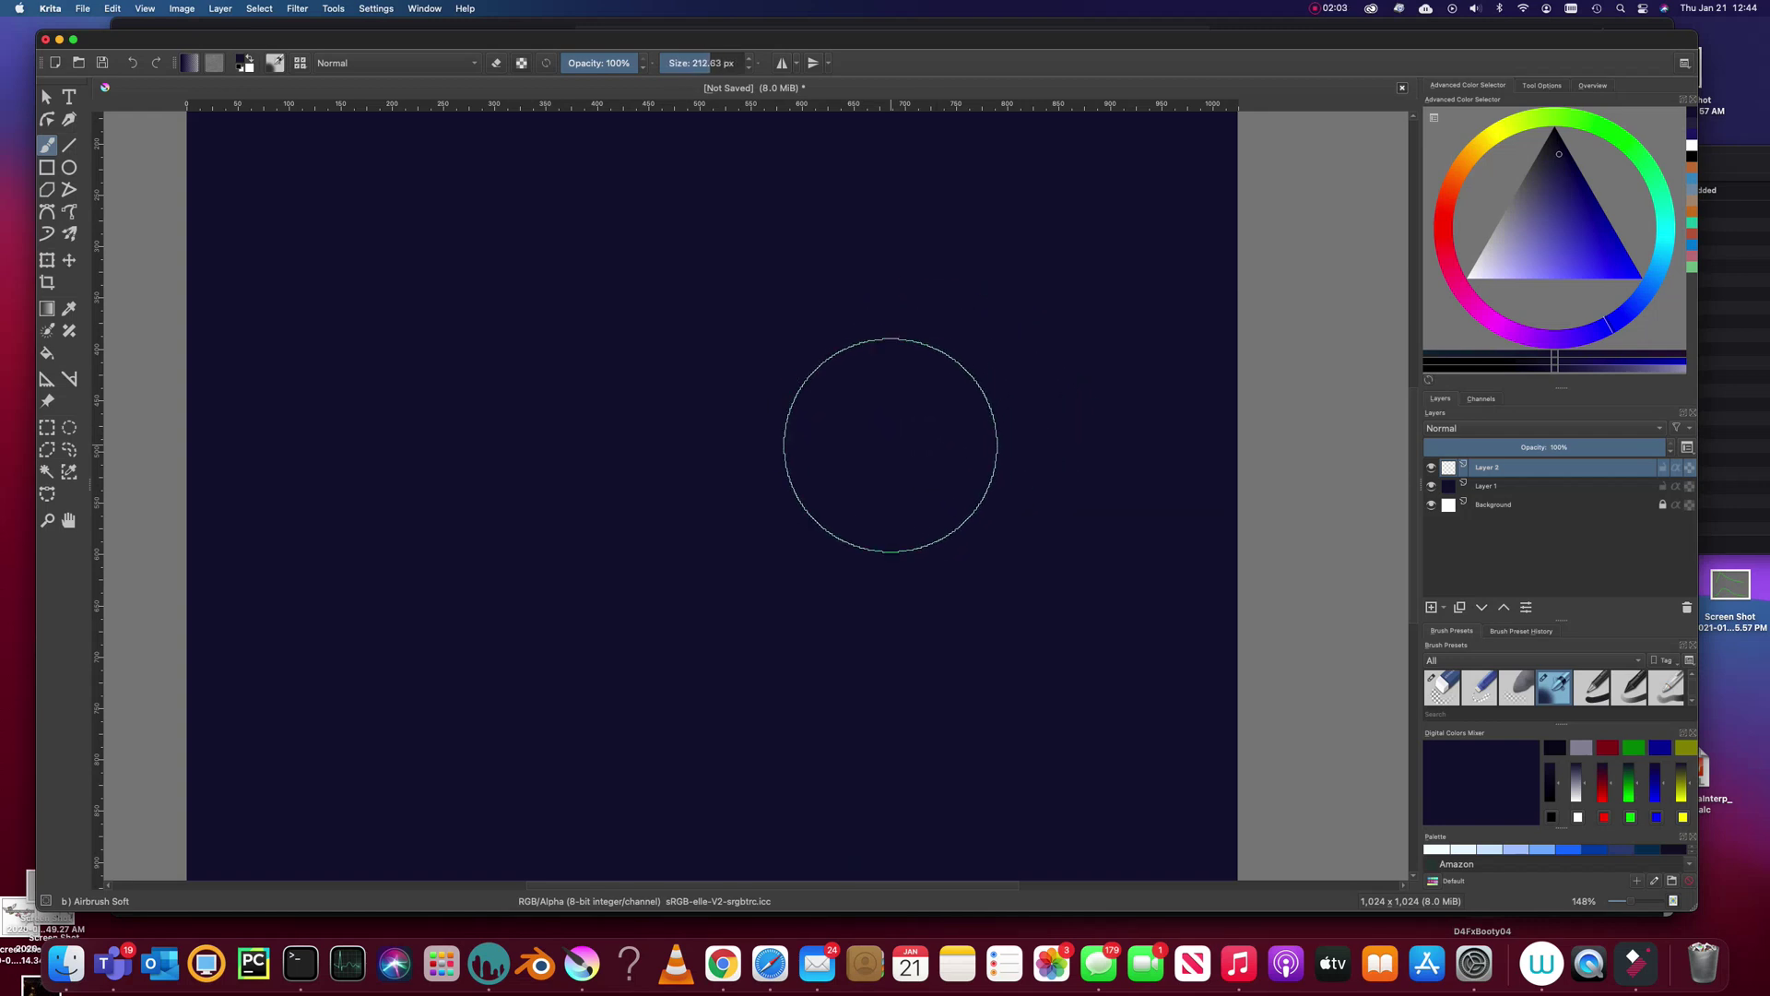
{"action": "key", "text": "i"}
{"action": "key", "text": "i"}
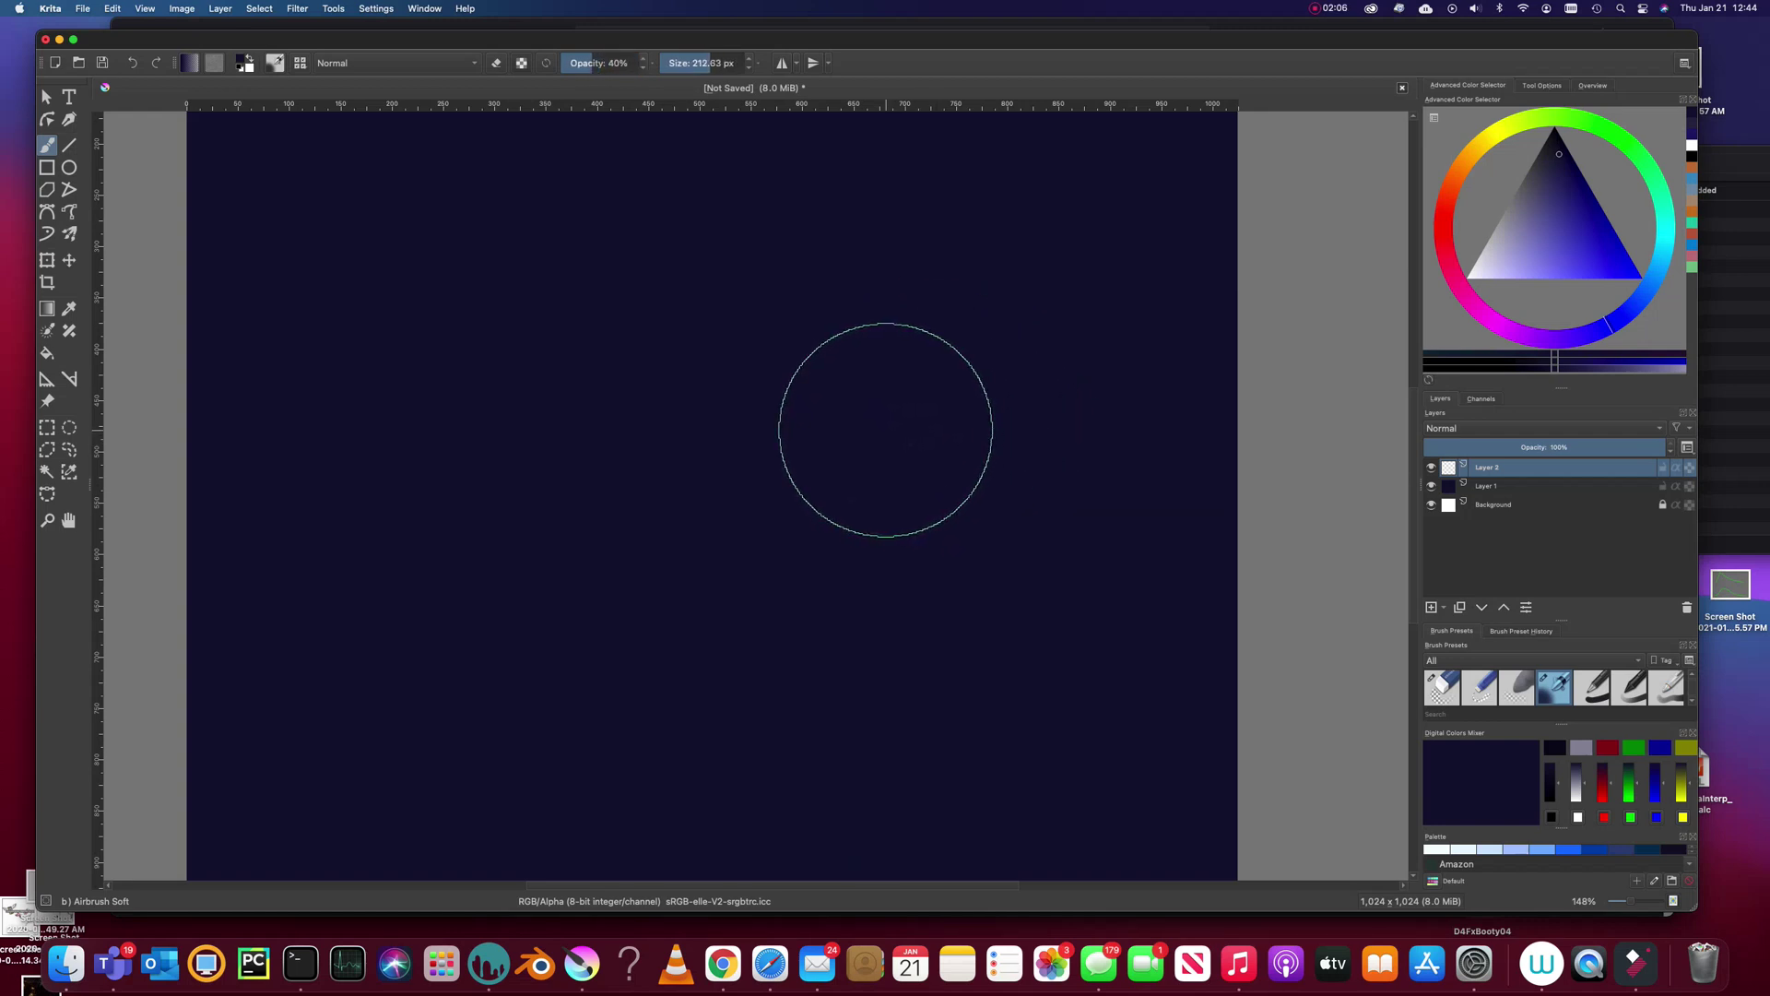
{"action": "key", "text": "o"}
{"action": "key", "text": "i"}
{"action": "key", "text": "i"}
{"action": "key", "text": "i"}
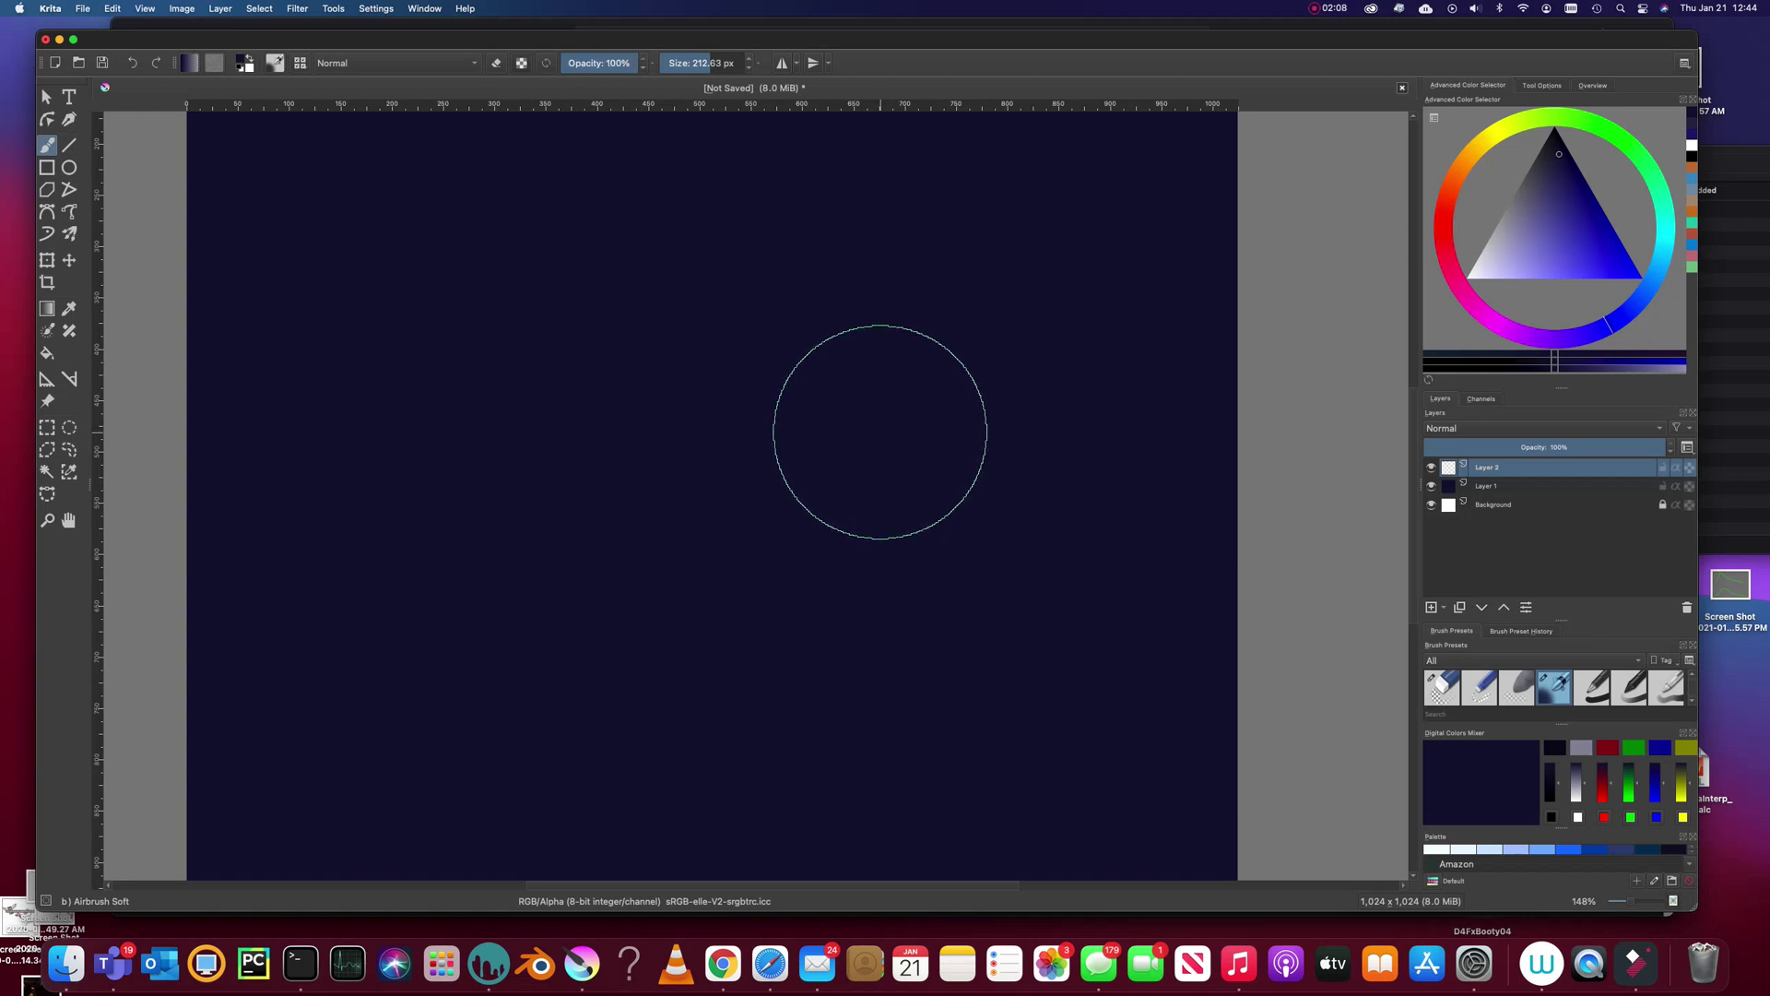
{"action": "key", "text": "i"}
{"action": "key", "text": "i"}
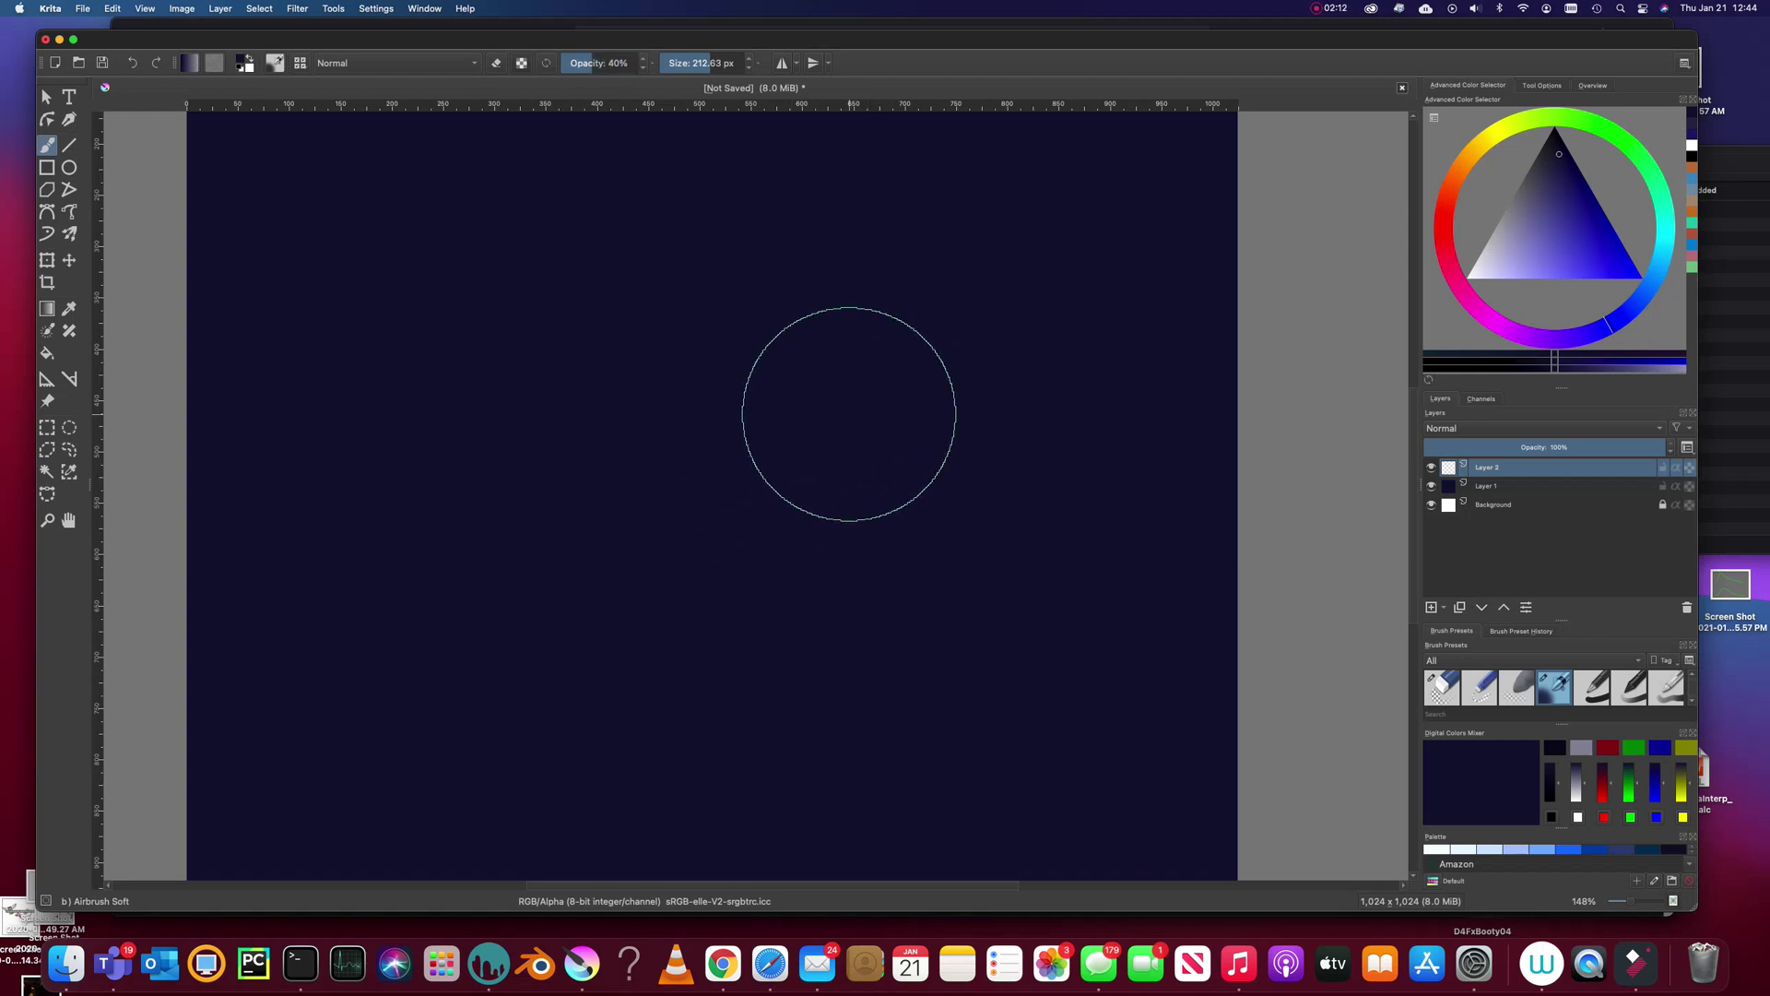
Choose a dark teal colour and airbrush a broad soft patch around the middle of the canvas on Layer 2.
{"action": "left_click", "coordinate": [1639, 150]}
{"action": "left_click", "coordinate": [1664, 230]}
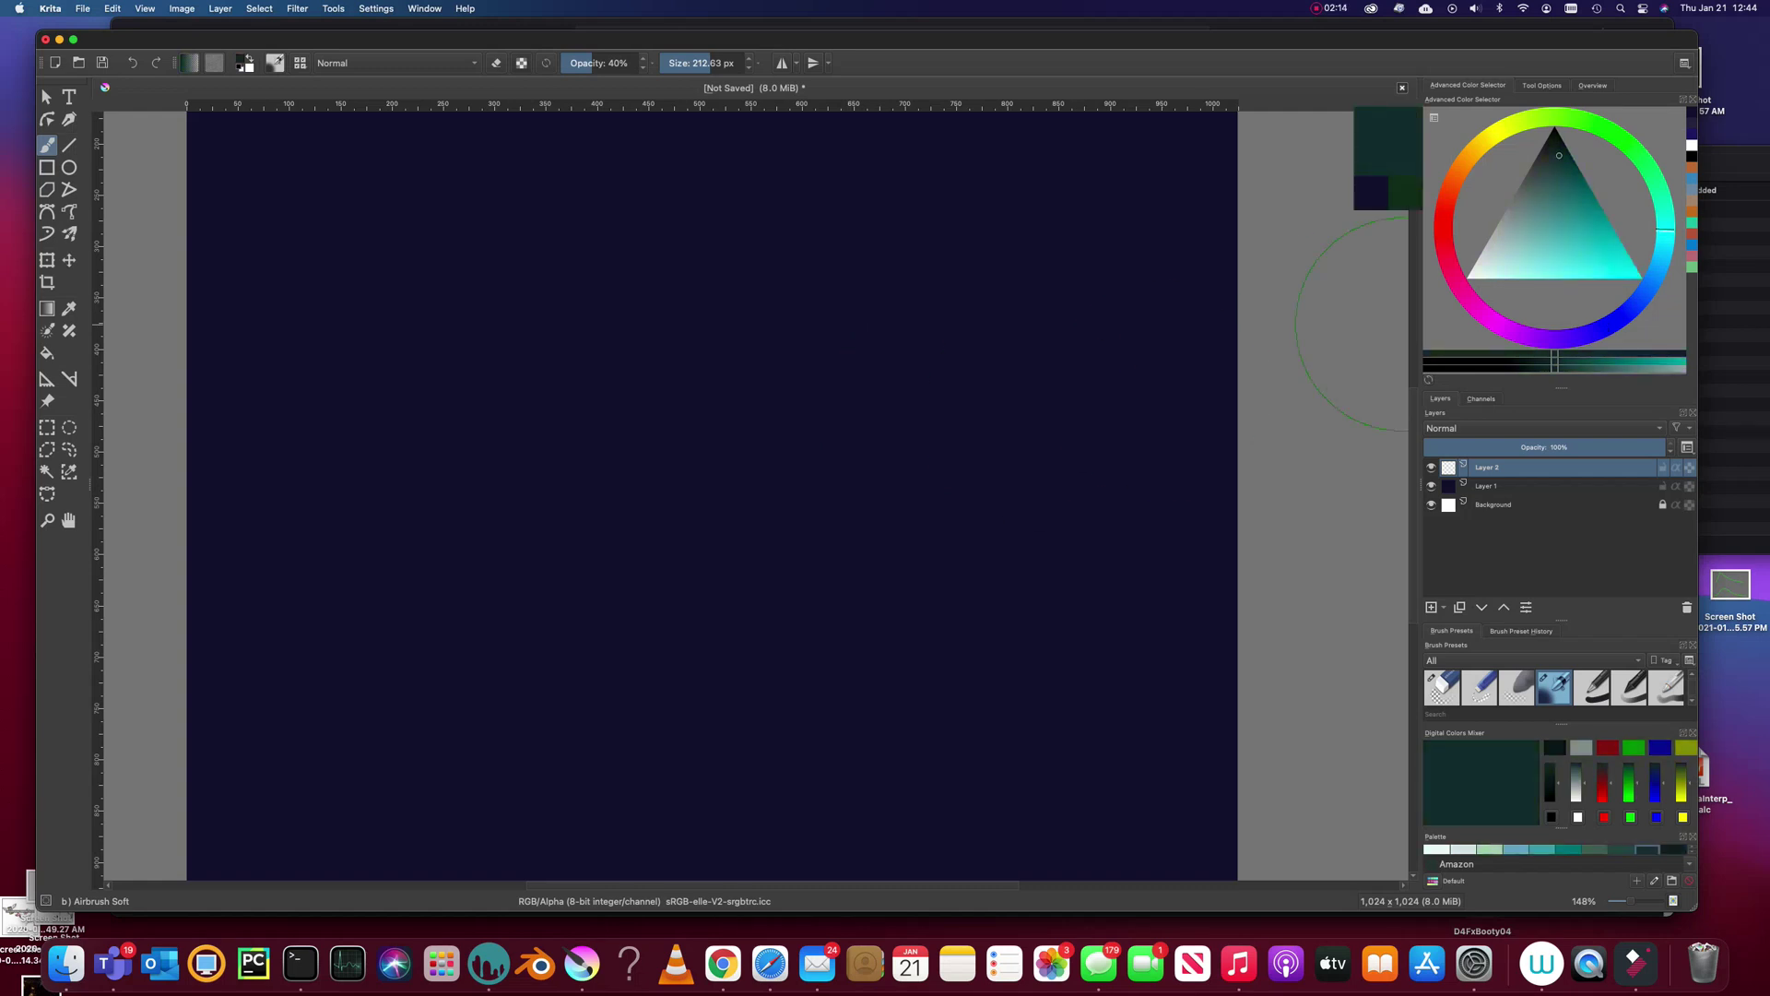
{"action": "mouse_move", "coordinate": [835, 294]}
{"action": "left_mouse_down"}
{"action": "mouse_move", "coordinate": [903, 363]}
{"action": "mouse_move", "coordinate": [814, 522]}
{"action": "mouse_move", "coordinate": [678, 406]}
{"action": "left_mouse_up"}
Choose a pale teal and airbrush a cloud-like patch across the middle of the canvas on Layer 2.
{"action": "left_click", "coordinate": [1497, 258]}
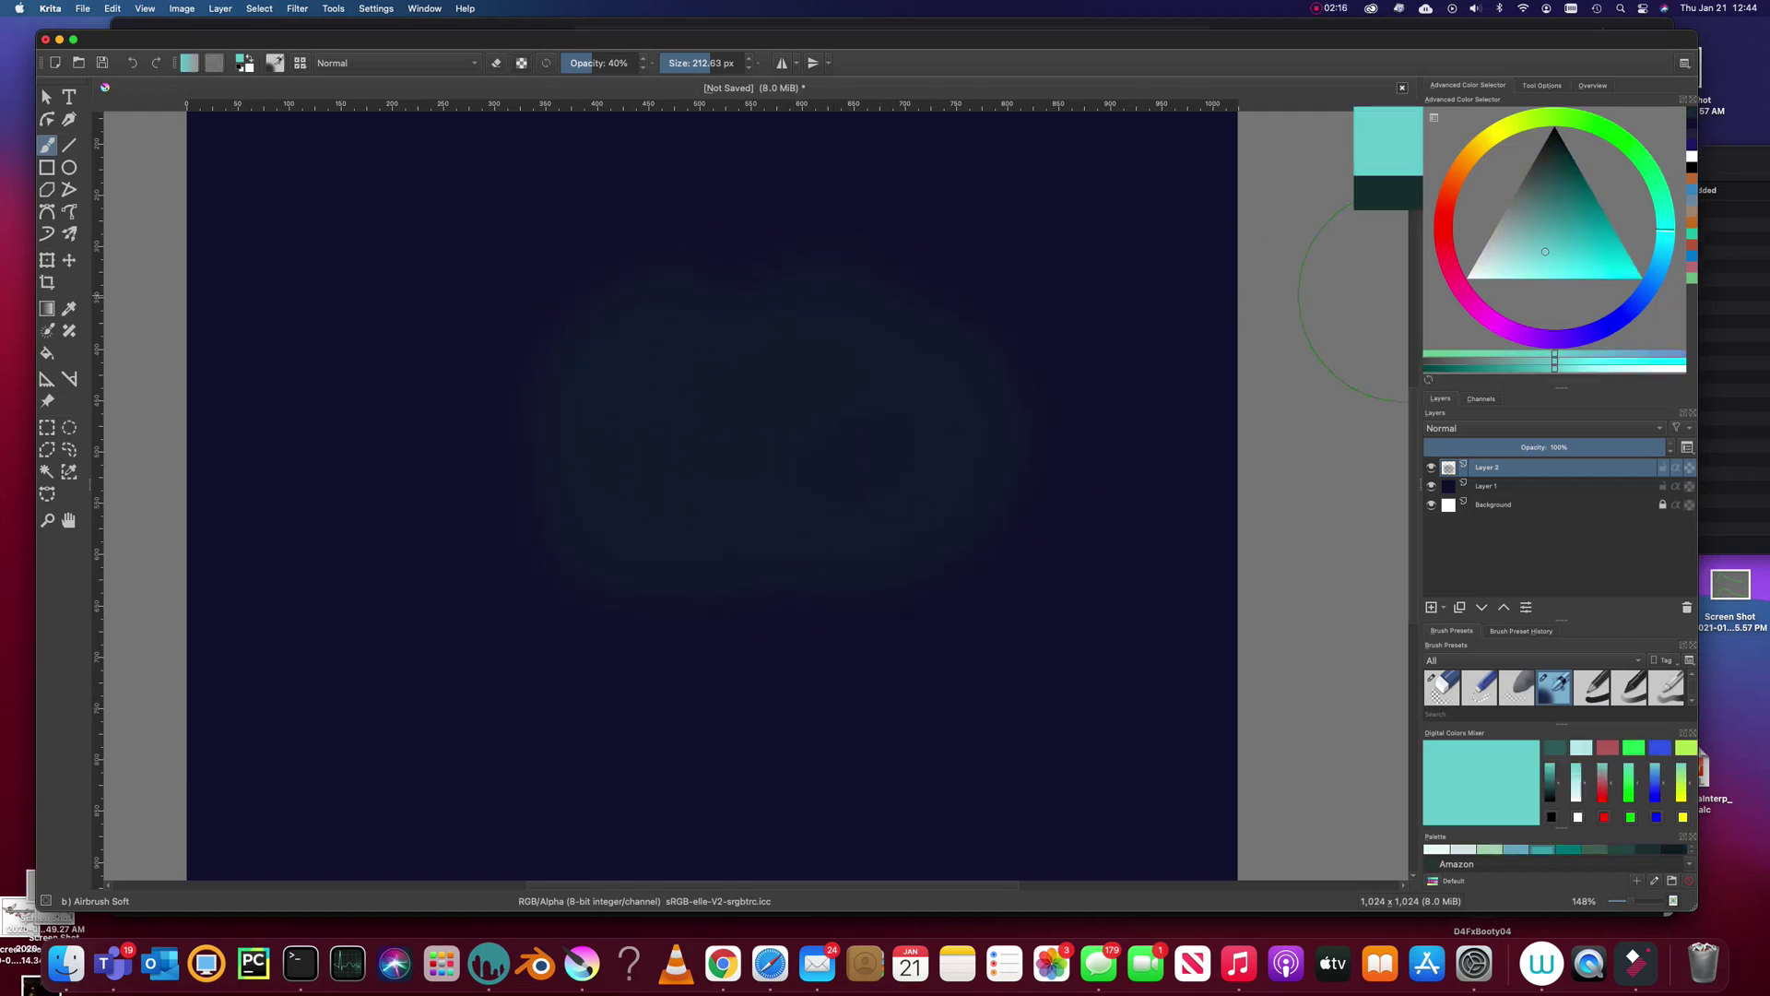
{"action": "mouse_move", "coordinate": [1055, 304]}
{"action": "left_mouse_down"}
{"action": "mouse_move", "coordinate": [697, 465]}
{"action": "mouse_move", "coordinate": [768, 415]}
{"action": "mouse_move", "coordinate": [565, 446]}
{"action": "mouse_move", "coordinate": [512, 484]}
{"action": "mouse_move", "coordinate": [447, 465]}
{"action": "left_mouse_up"}
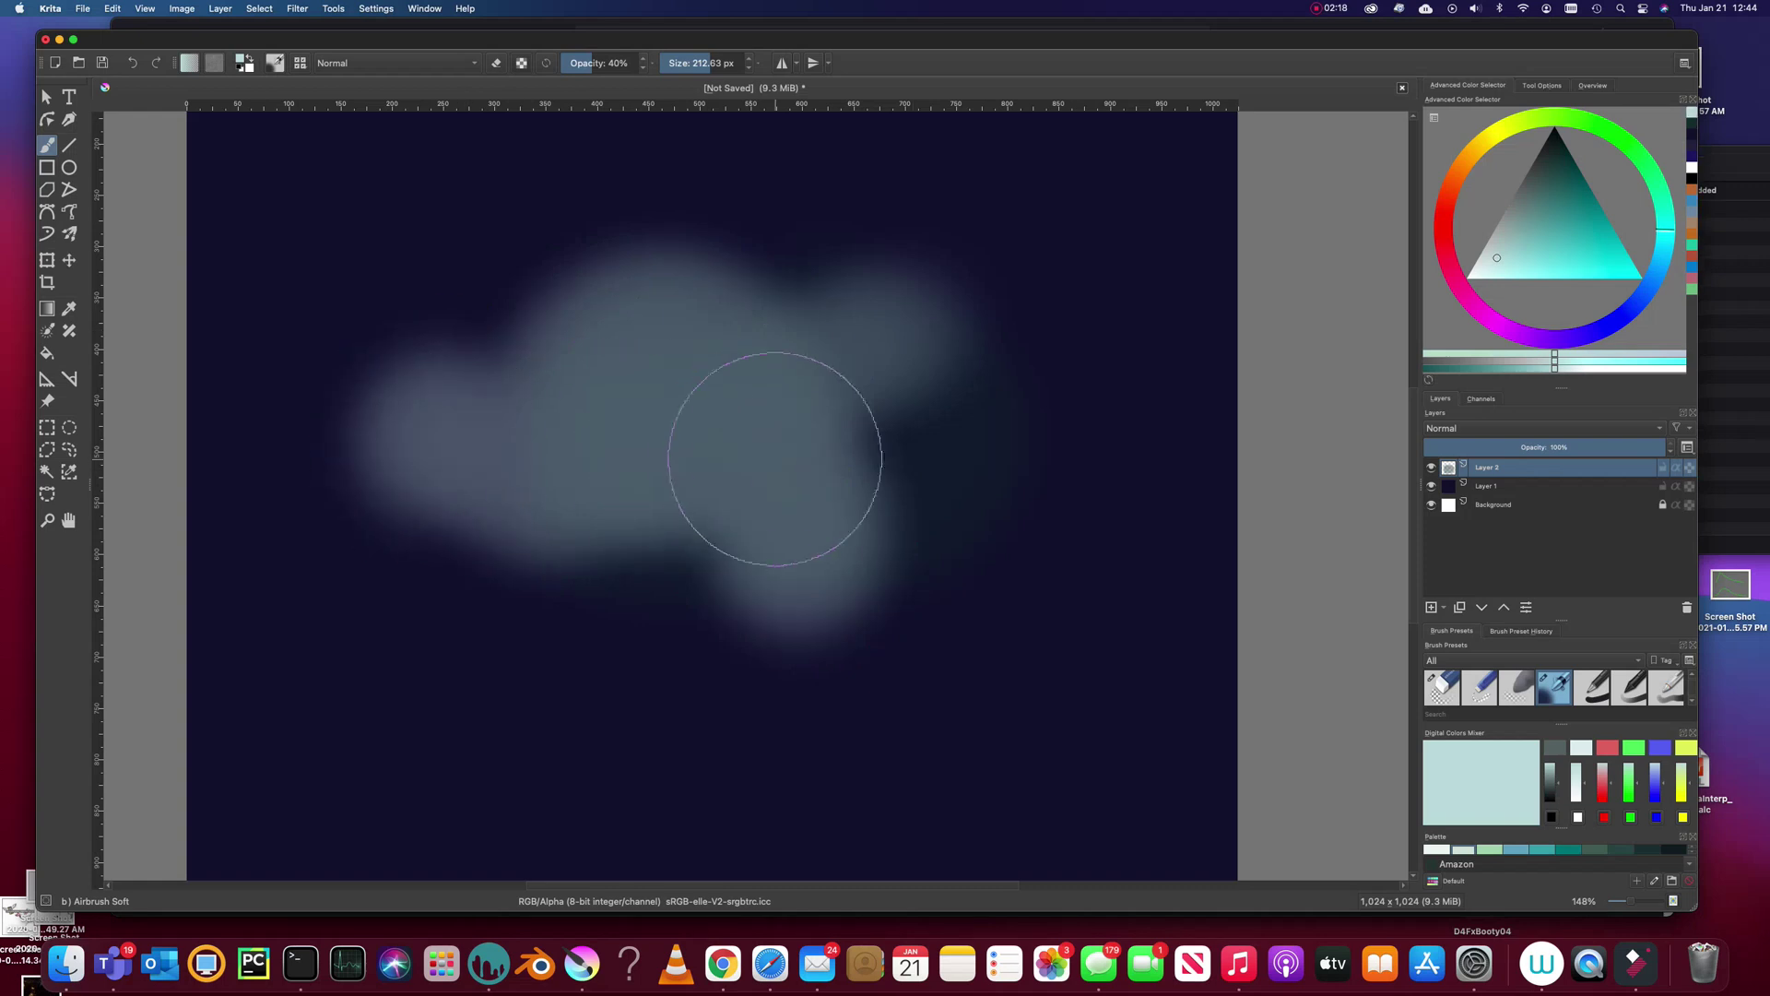
Try several favourite brush presets, including a bristle brush and Wet Paint Details, with pale teal strokes over the airbrushed patch.
{"action": "right_click", "coordinate": [790, 420]}
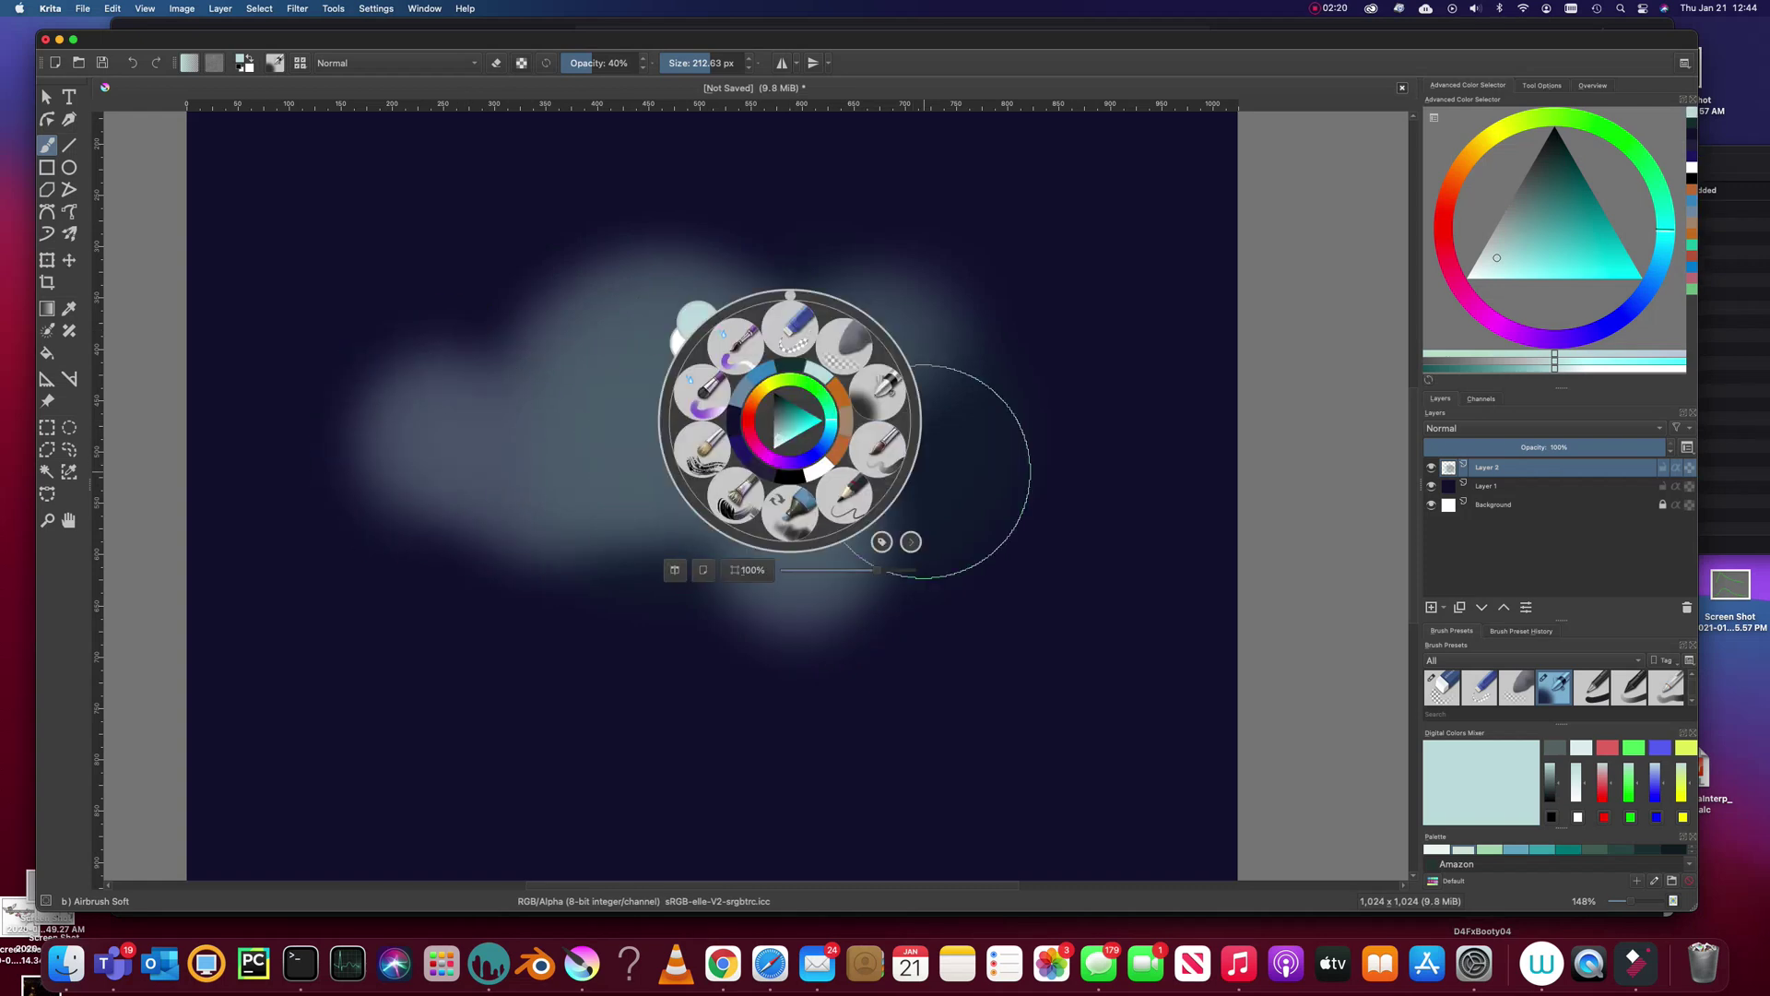
{"action": "left_click", "coordinate": [702, 450]}
{"action": "mouse_move", "coordinate": [862, 374]}
{"action": "left_mouse_down"}
{"action": "mouse_move", "coordinate": [906, 494]}
{"action": "mouse_move", "coordinate": [737, 360]}
{"action": "mouse_move", "coordinate": [678, 533]}
{"action": "mouse_move", "coordinate": [779, 318]}
{"action": "mouse_move", "coordinate": [837, 415]}
{"action": "mouse_move", "coordinate": [819, 381]}
{"action": "mouse_move", "coordinate": [885, 443]}
{"action": "mouse_move", "coordinate": [901, 517]}
{"action": "mouse_move", "coordinate": [687, 484]}
{"action": "left_mouse_up"}
{"action": "right_click", "coordinate": [875, 387]}
{"action": "left_click", "coordinate": [785, 358]}
{"action": "right_click", "coordinate": [801, 384]}
{"action": "left_click", "coordinate": [748, 311]}
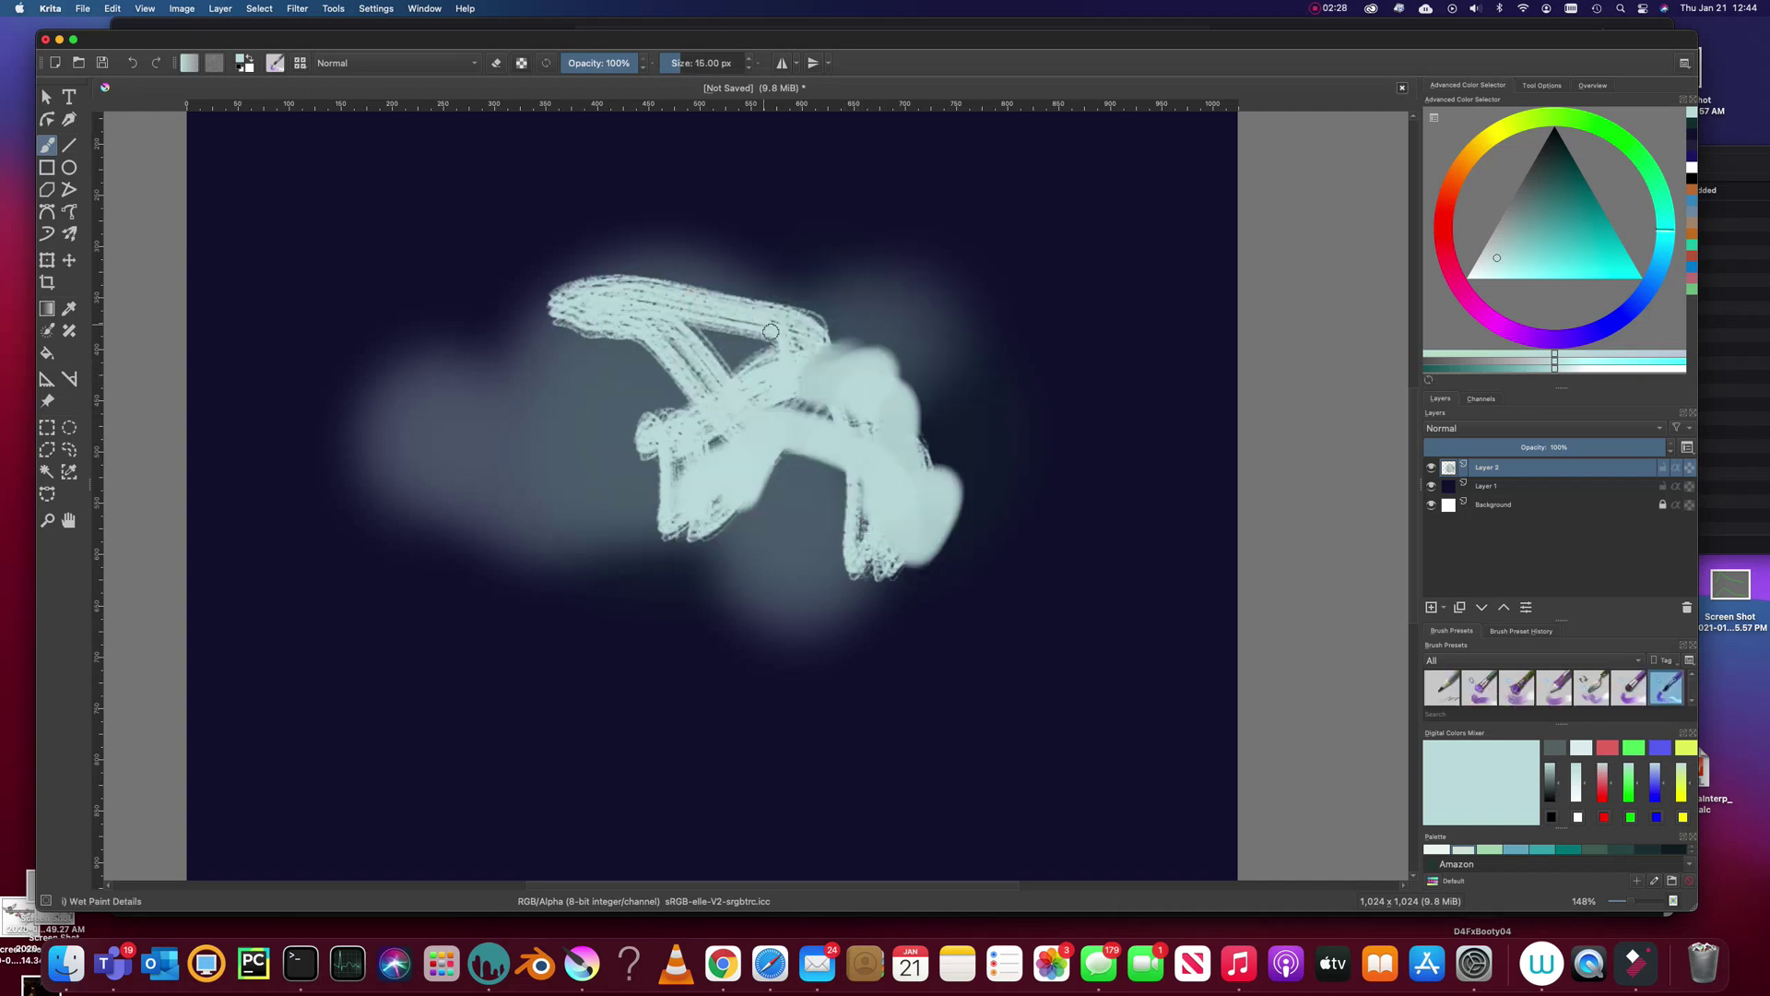
{"action": "left_click_drag", "start_coordinate": [896, 344], "coordinate": [799, 339]}
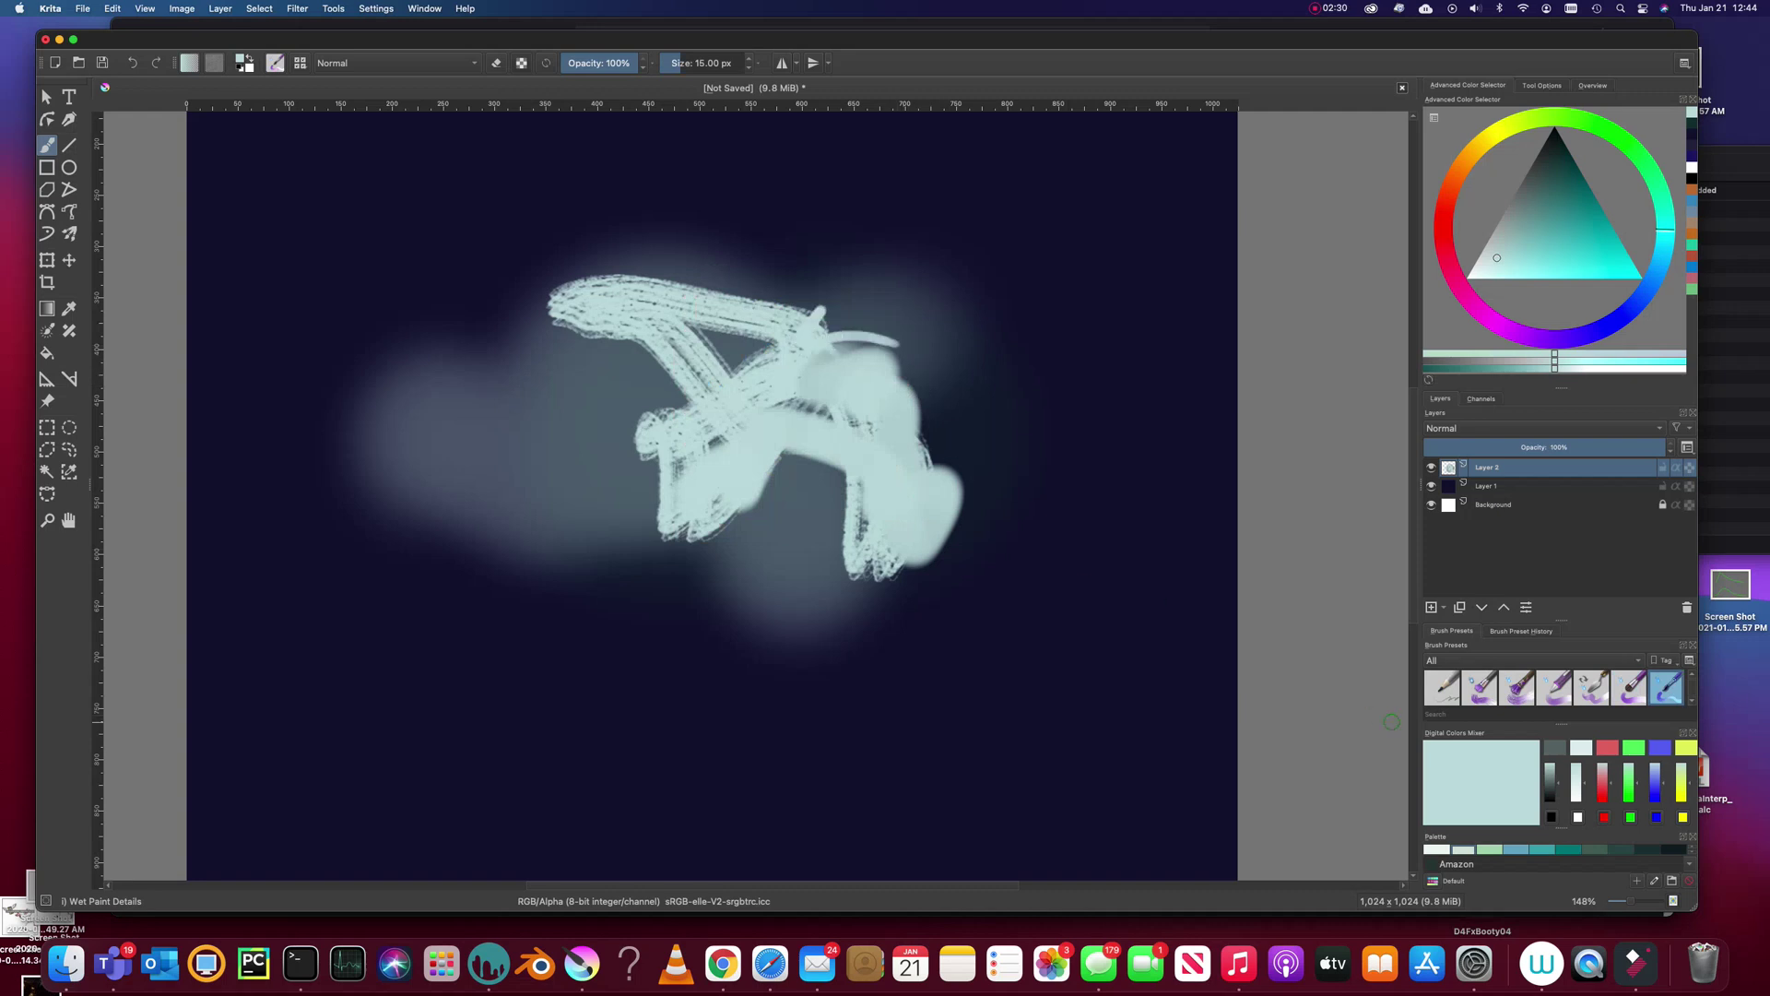
Try the Pencil-2 preset with thin pale teal strokes around the lower and outer edges of the painted shape.
{"action": "scroll", "coordinate": [1553, 687], "scroll_direction": "up", "scroll_amount": 5}
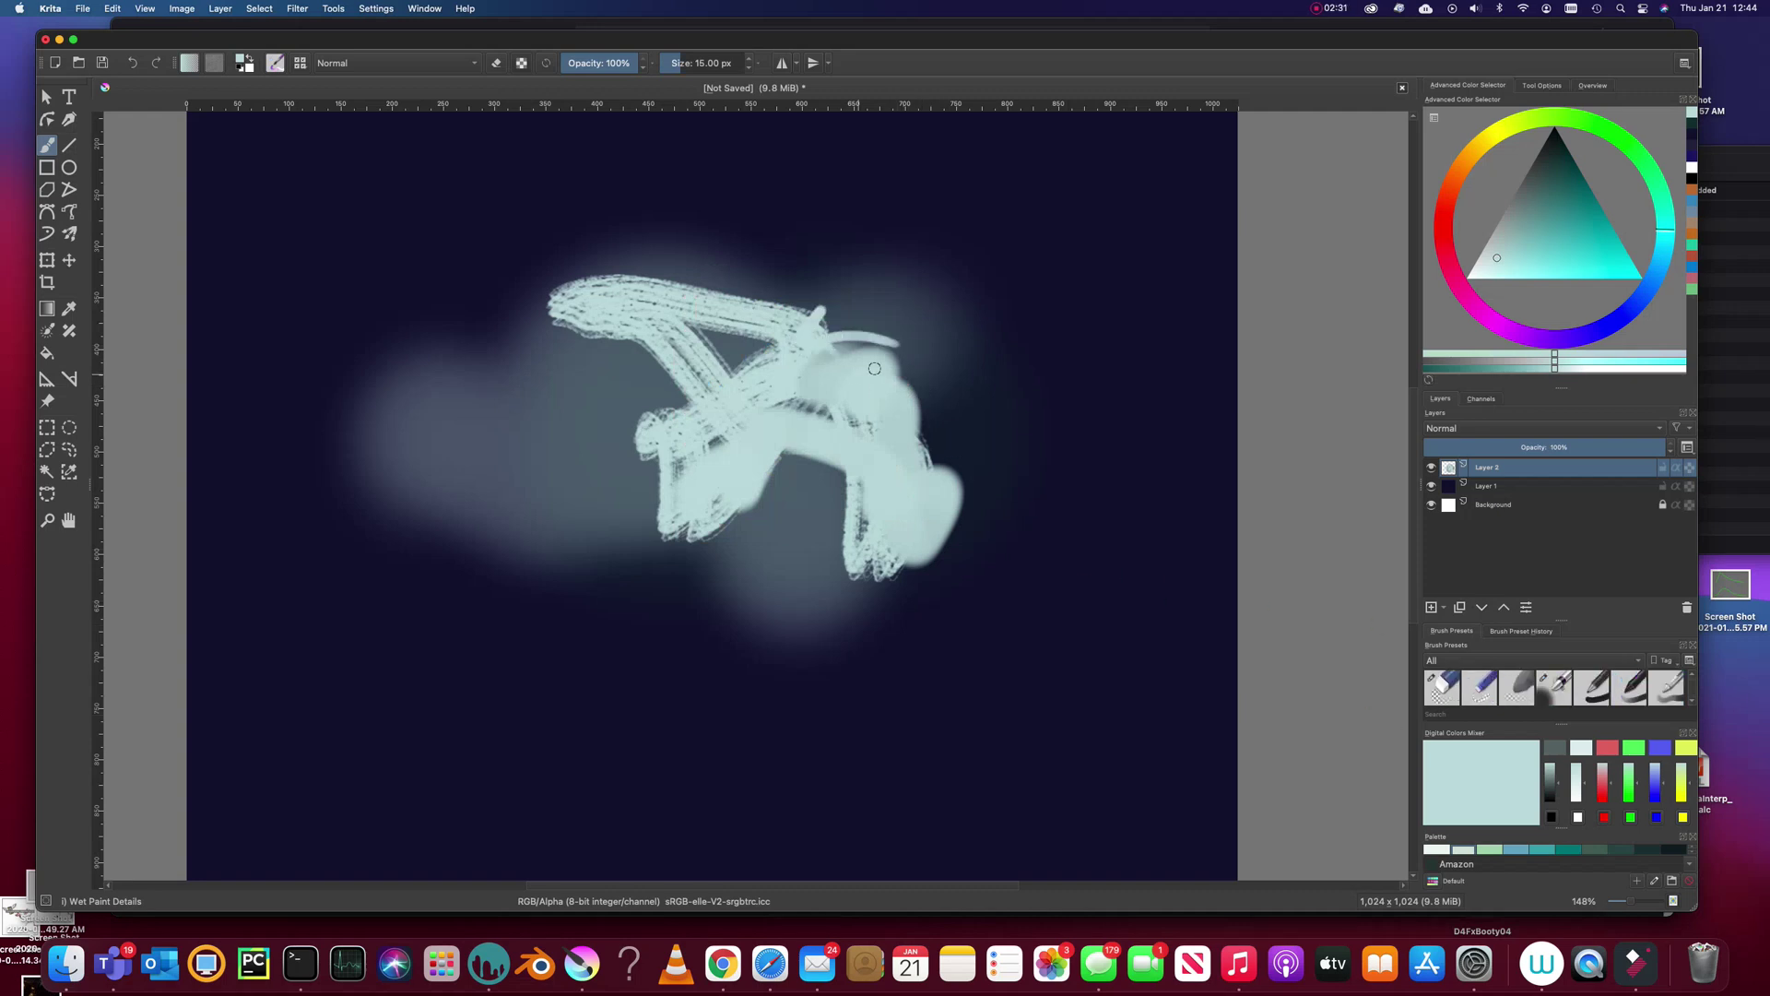
{"action": "right_click", "coordinate": [906, 388]}
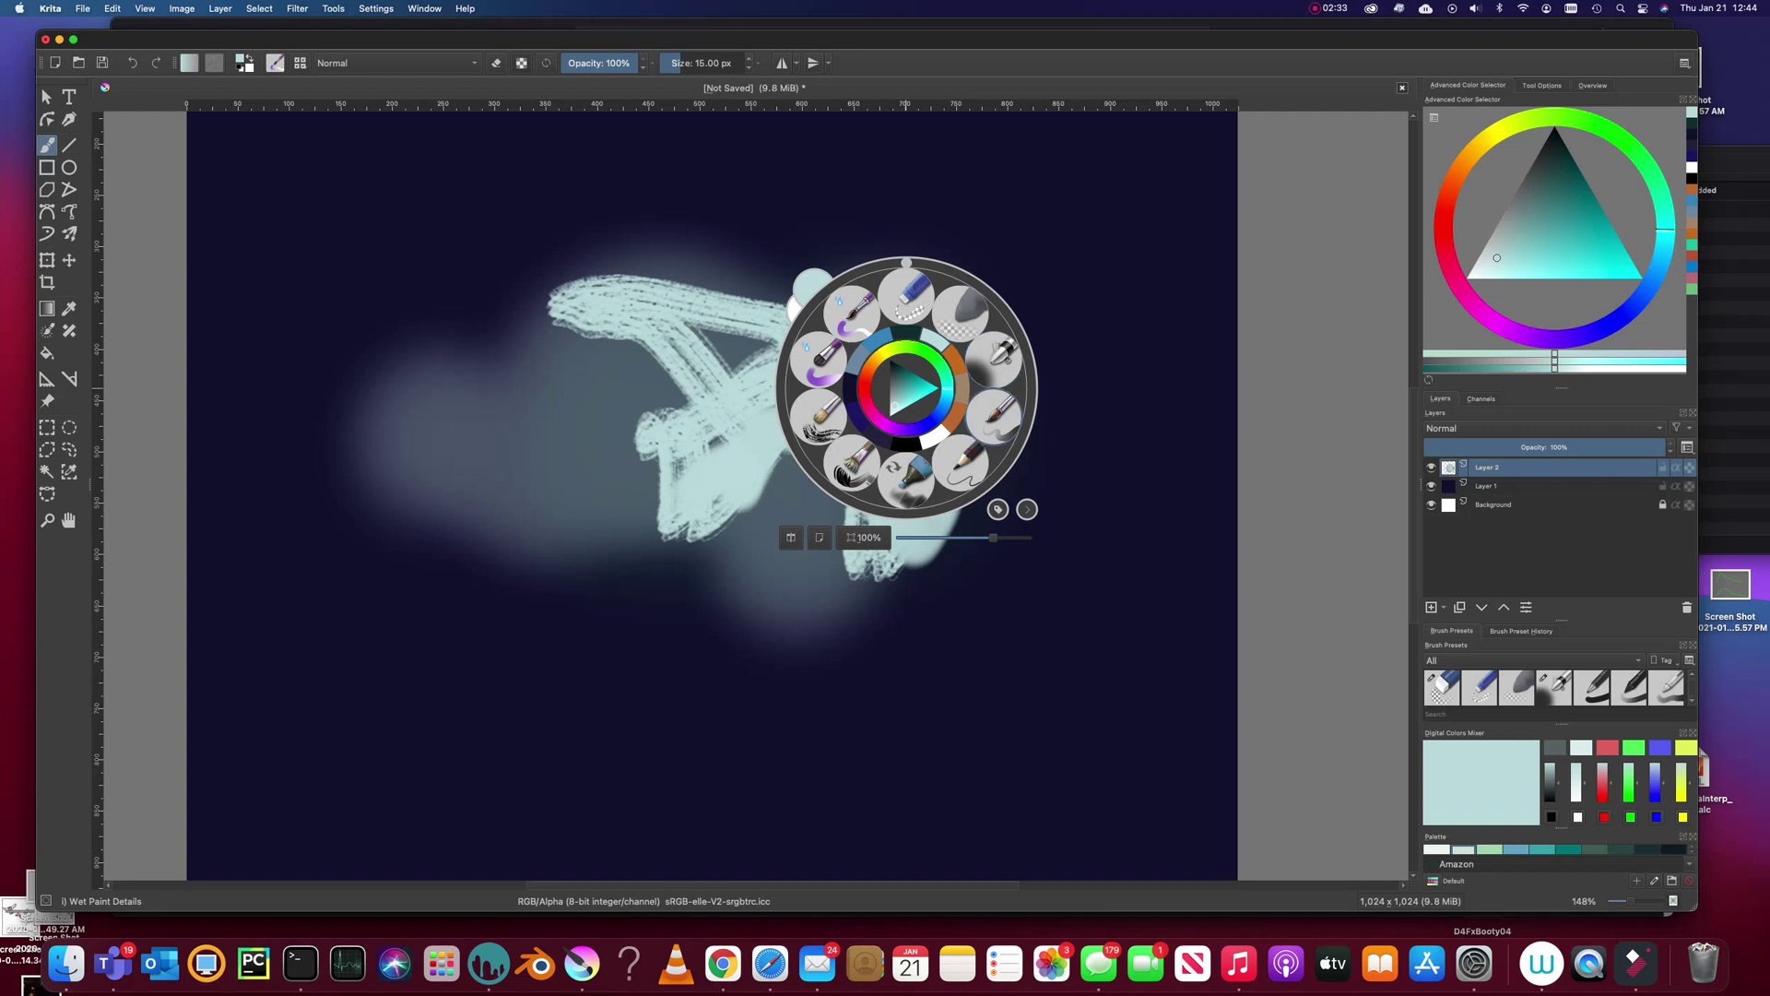
{"action": "left_click", "coordinate": [964, 447]}
{"action": "mouse_move", "coordinate": [892, 362]}
{"action": "left_mouse_down"}
{"action": "mouse_move", "coordinate": [938, 417]}
{"action": "mouse_move", "coordinate": [973, 549]}
{"action": "left_mouse_up"}
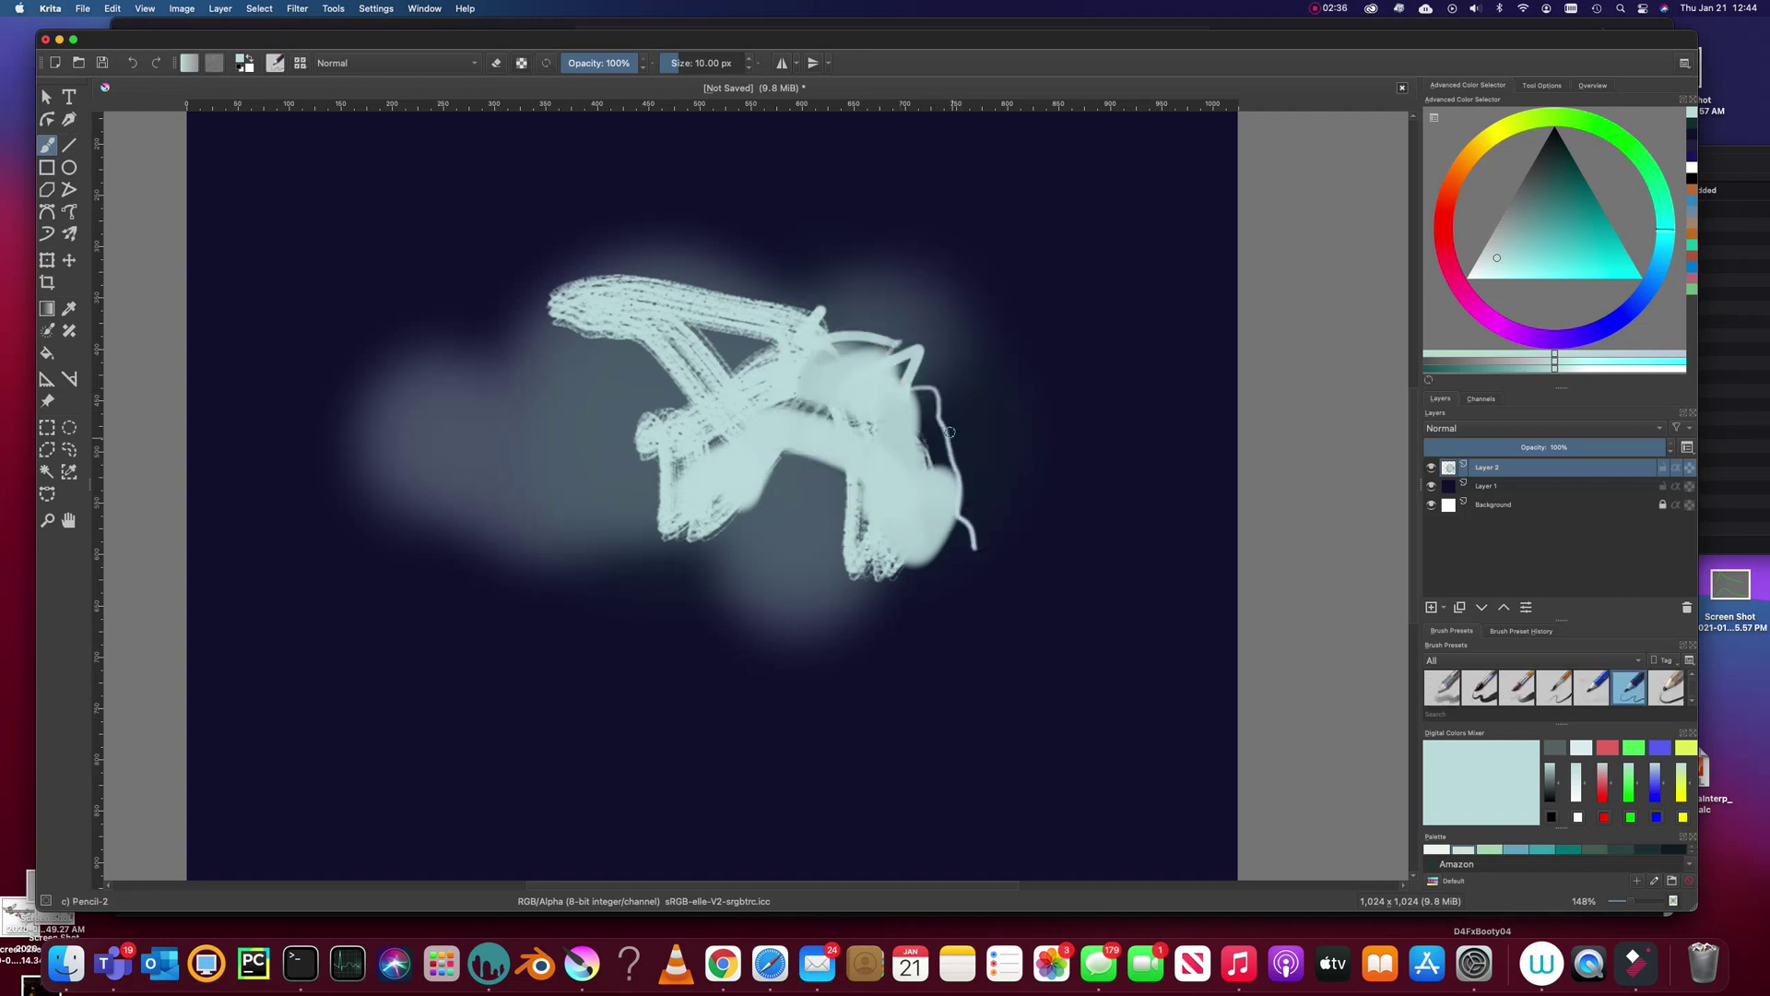
{"action": "right_click", "coordinate": [907, 401]}
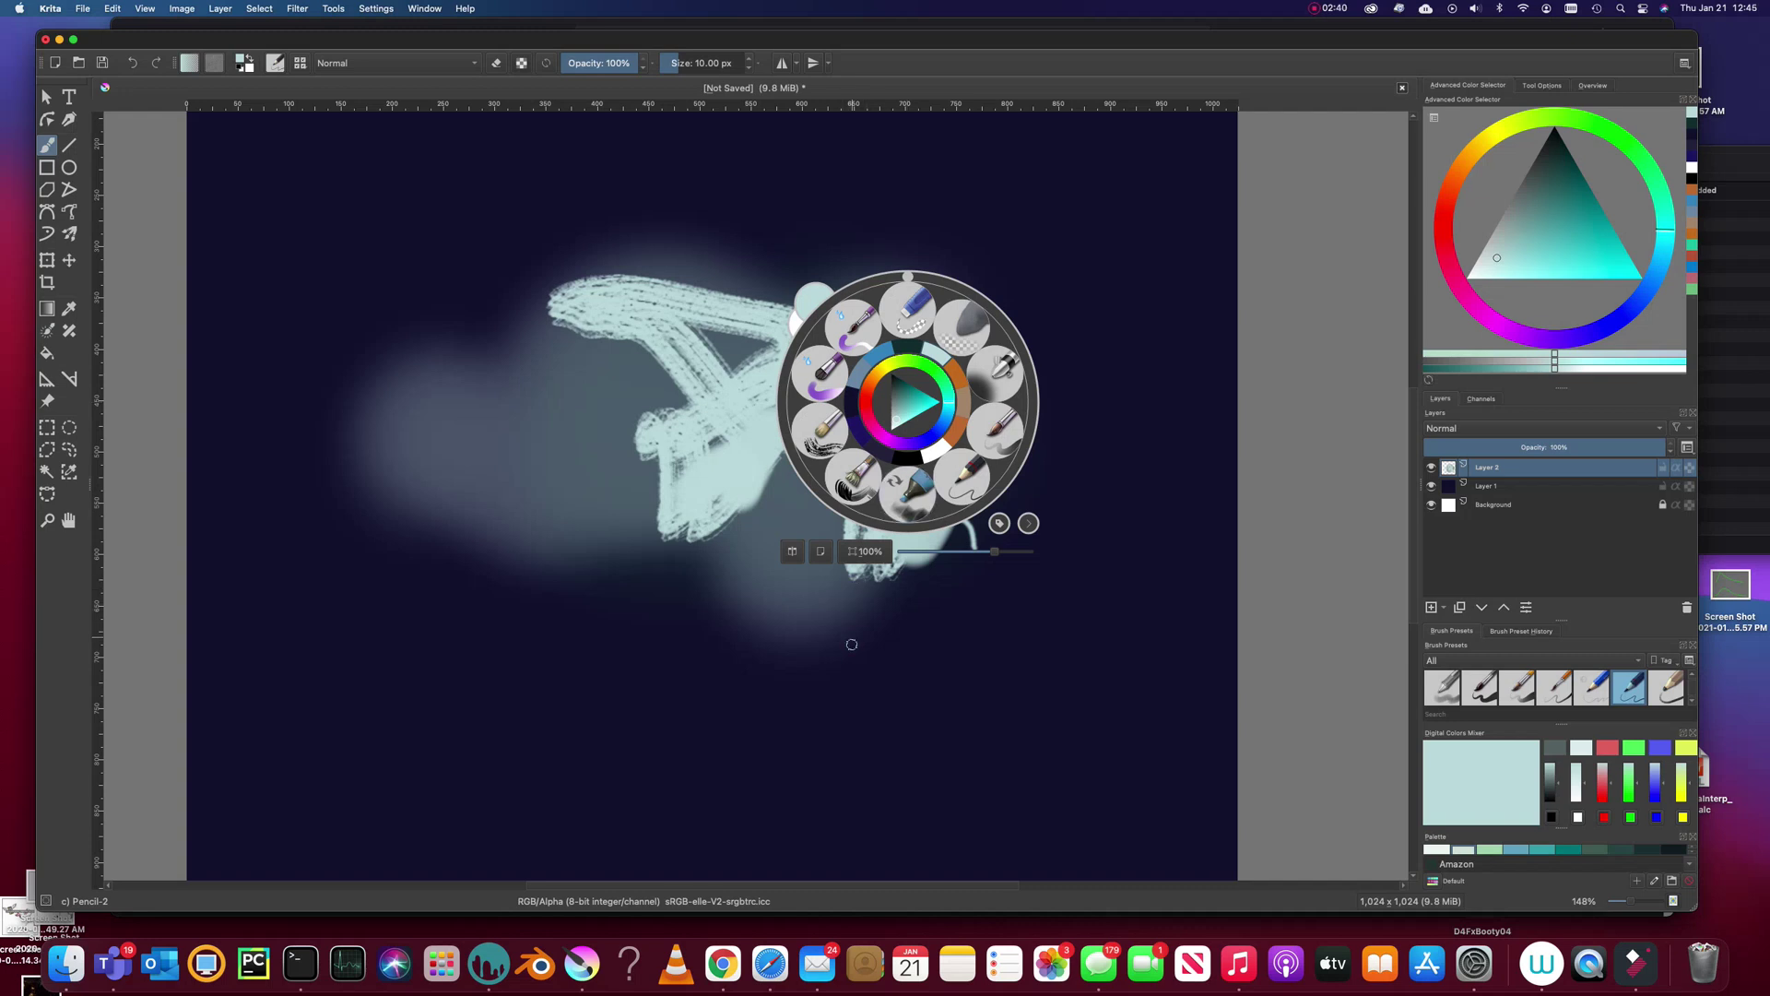
{"action": "left_click", "coordinate": [823, 618]}
{"action": "left_click_drag", "start_coordinate": [913, 558], "coordinate": [779, 620]}
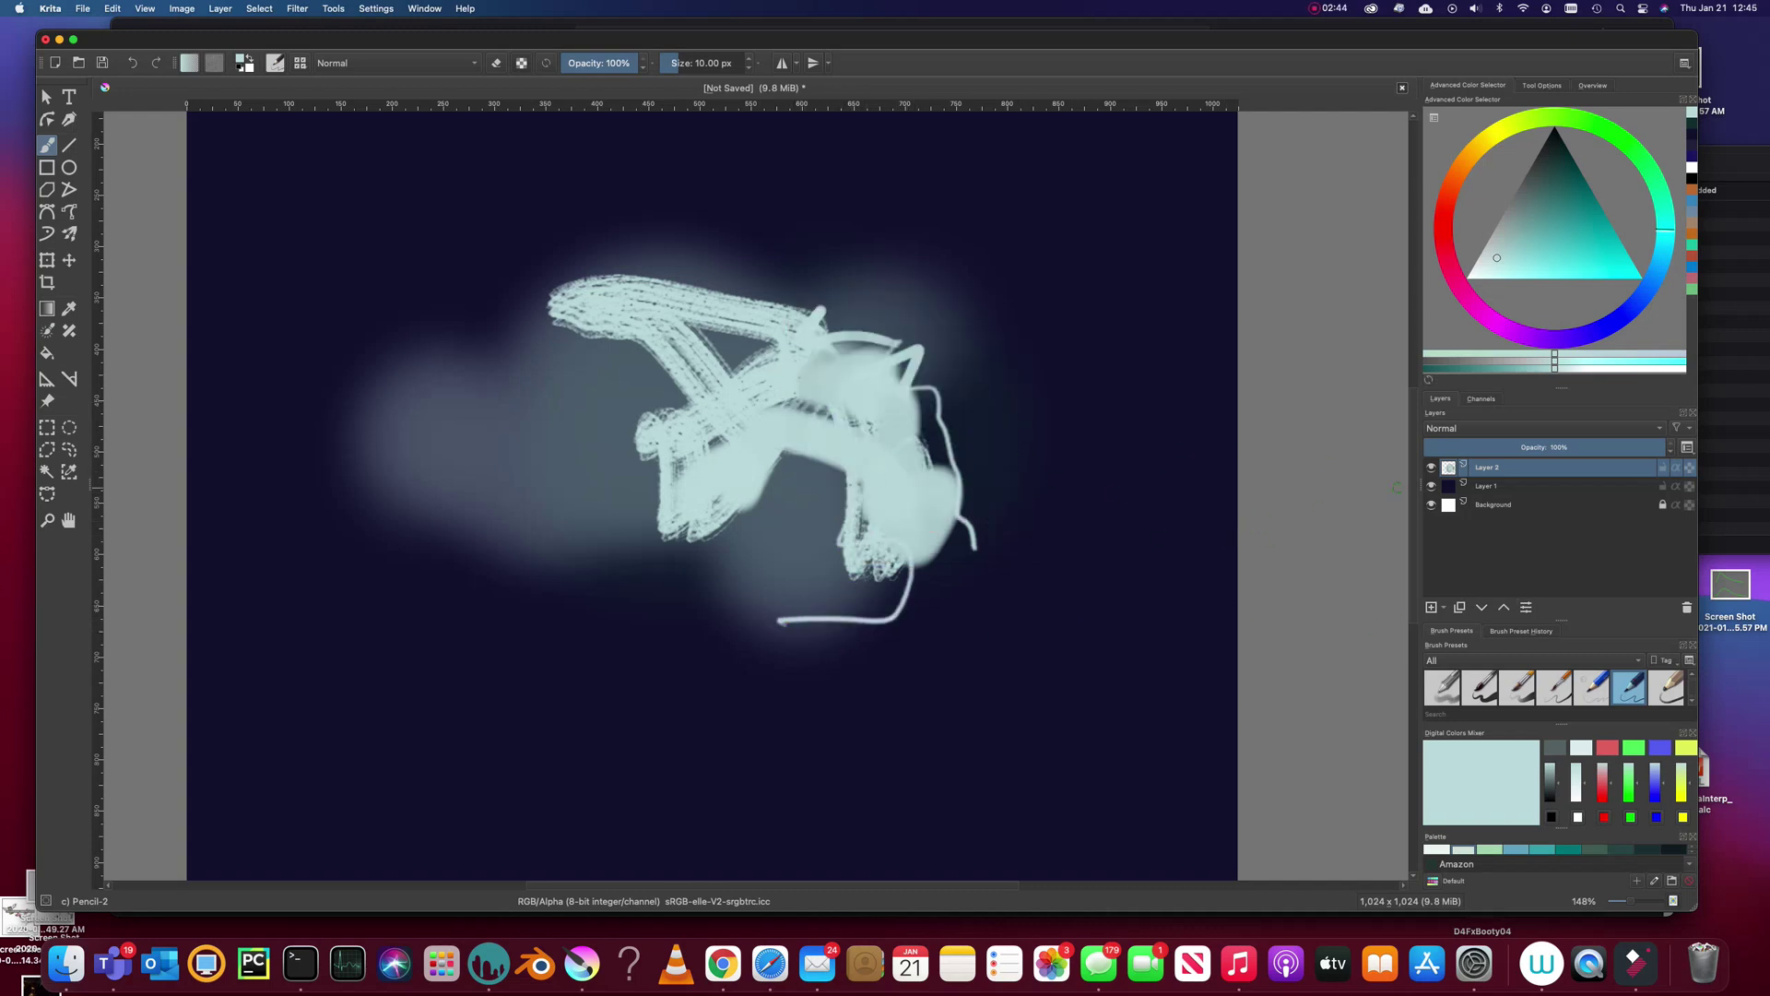
Delete Layer 2 with all its test strokes.
{"action": "key", "text": "shift+Delete"}
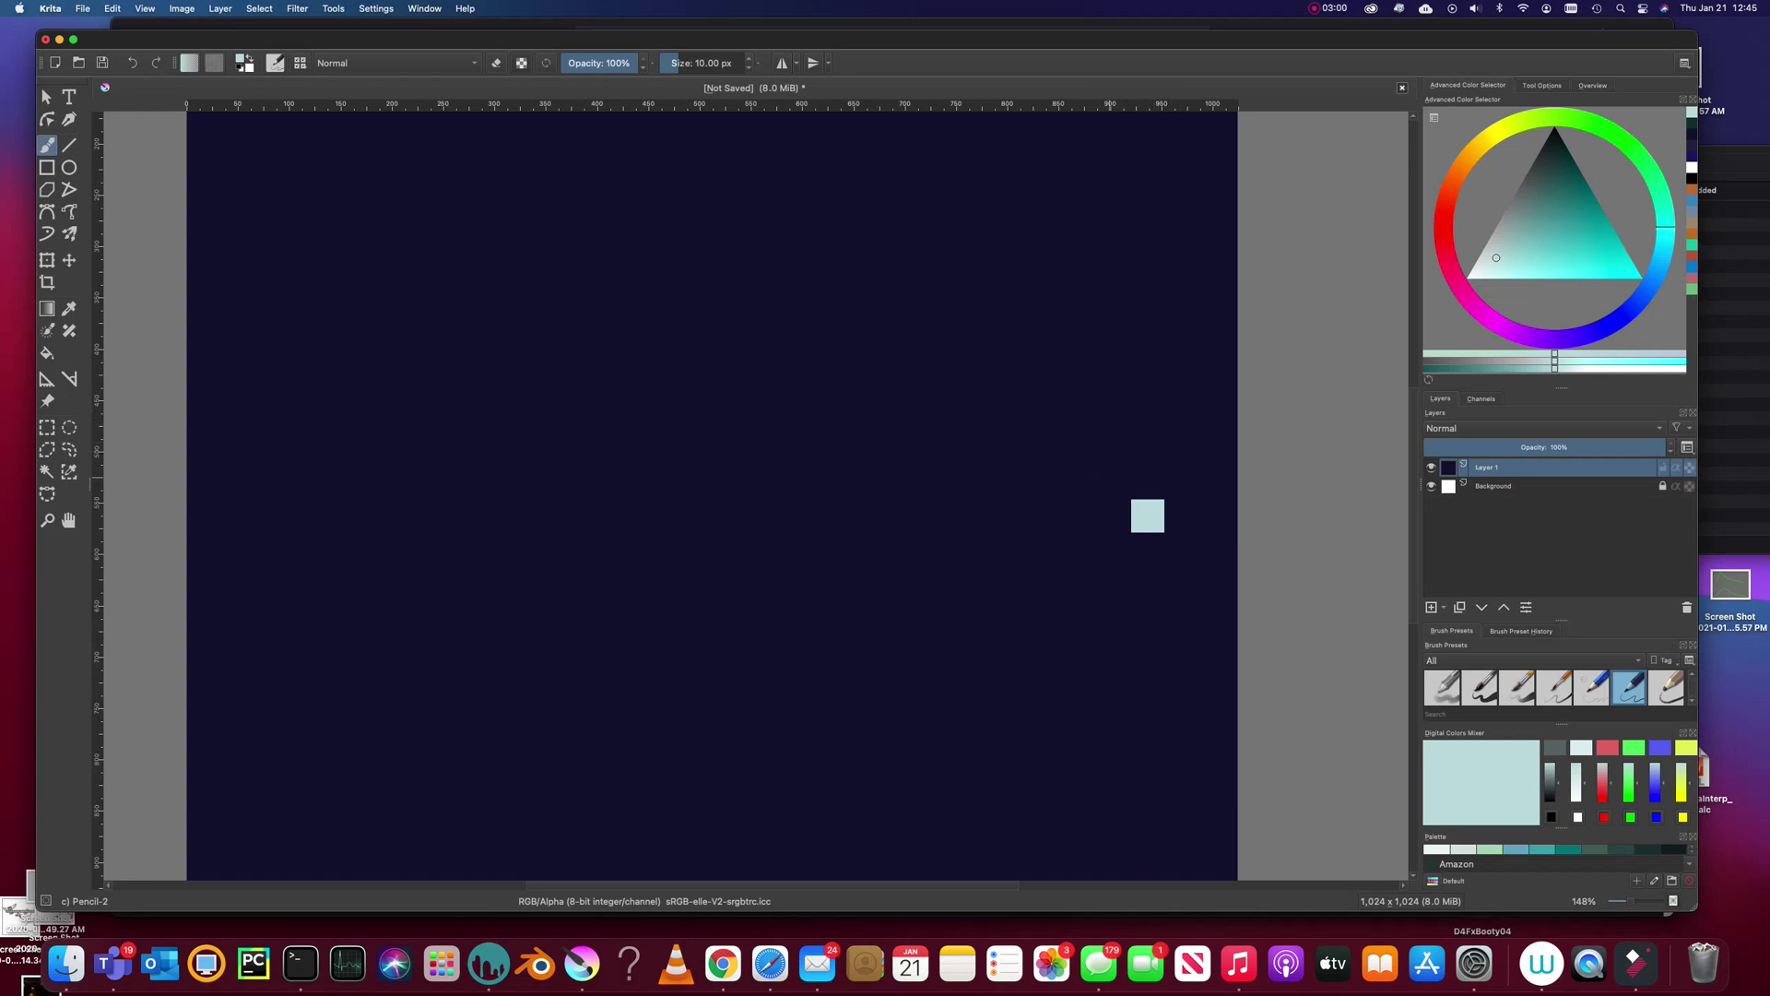
{"action": "scroll", "coordinate": [1146, 513], "scroll_direction": "down", "scroll_amount": 5}
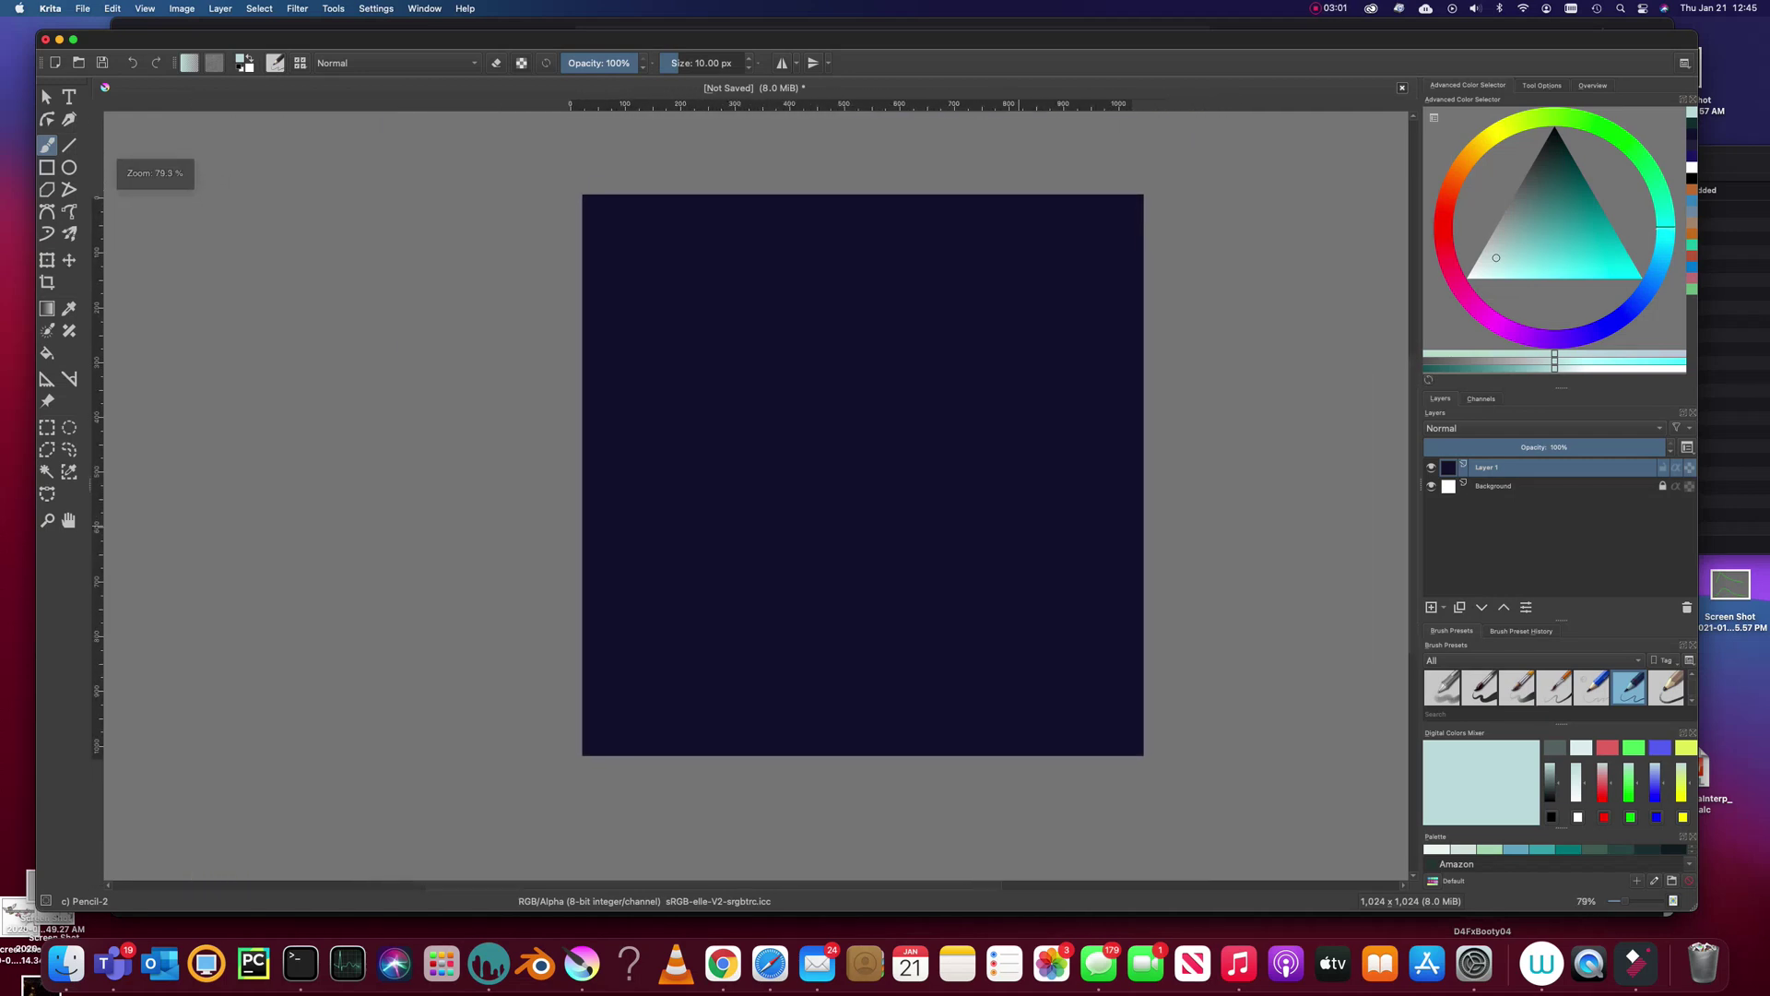
Switch to Safari and bring up the black lightning bolt stencil image.
{"action": "key", "text": "super+Tab"}
{"action": "key", "text": "super+Tab"}
{"action": "key", "text": "super+shift+Tab"}
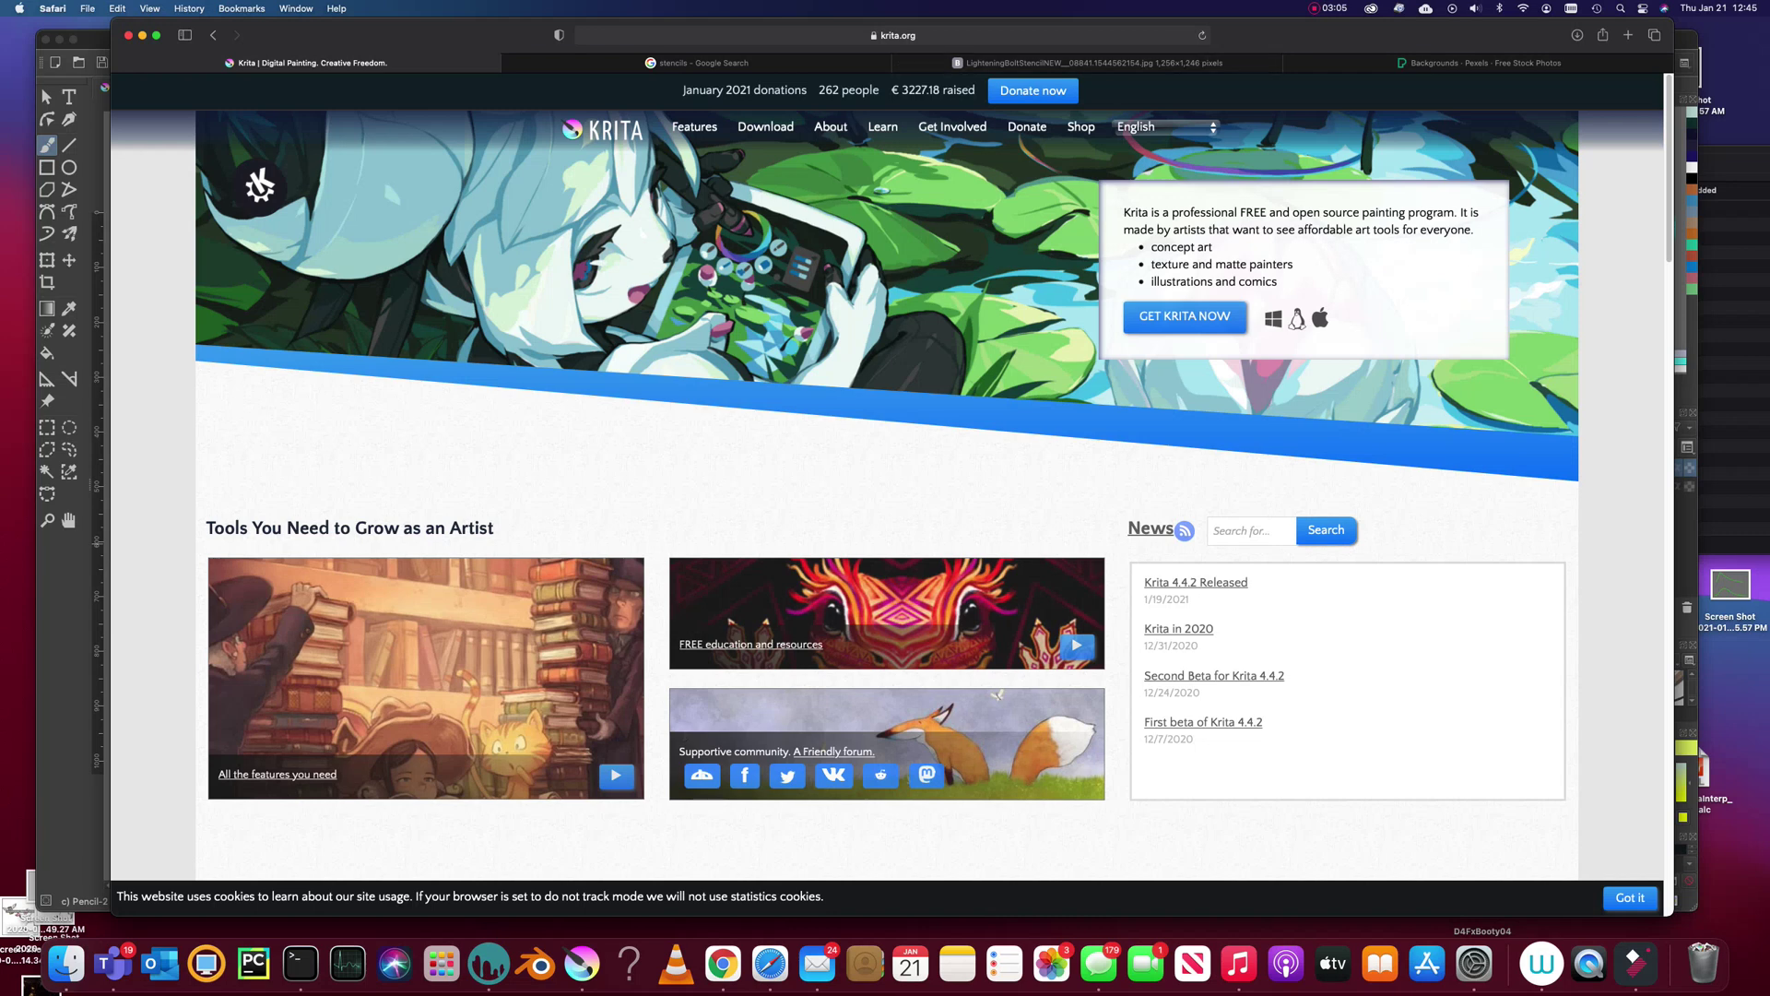
{"action": "left_click", "coordinate": [1088, 62]}
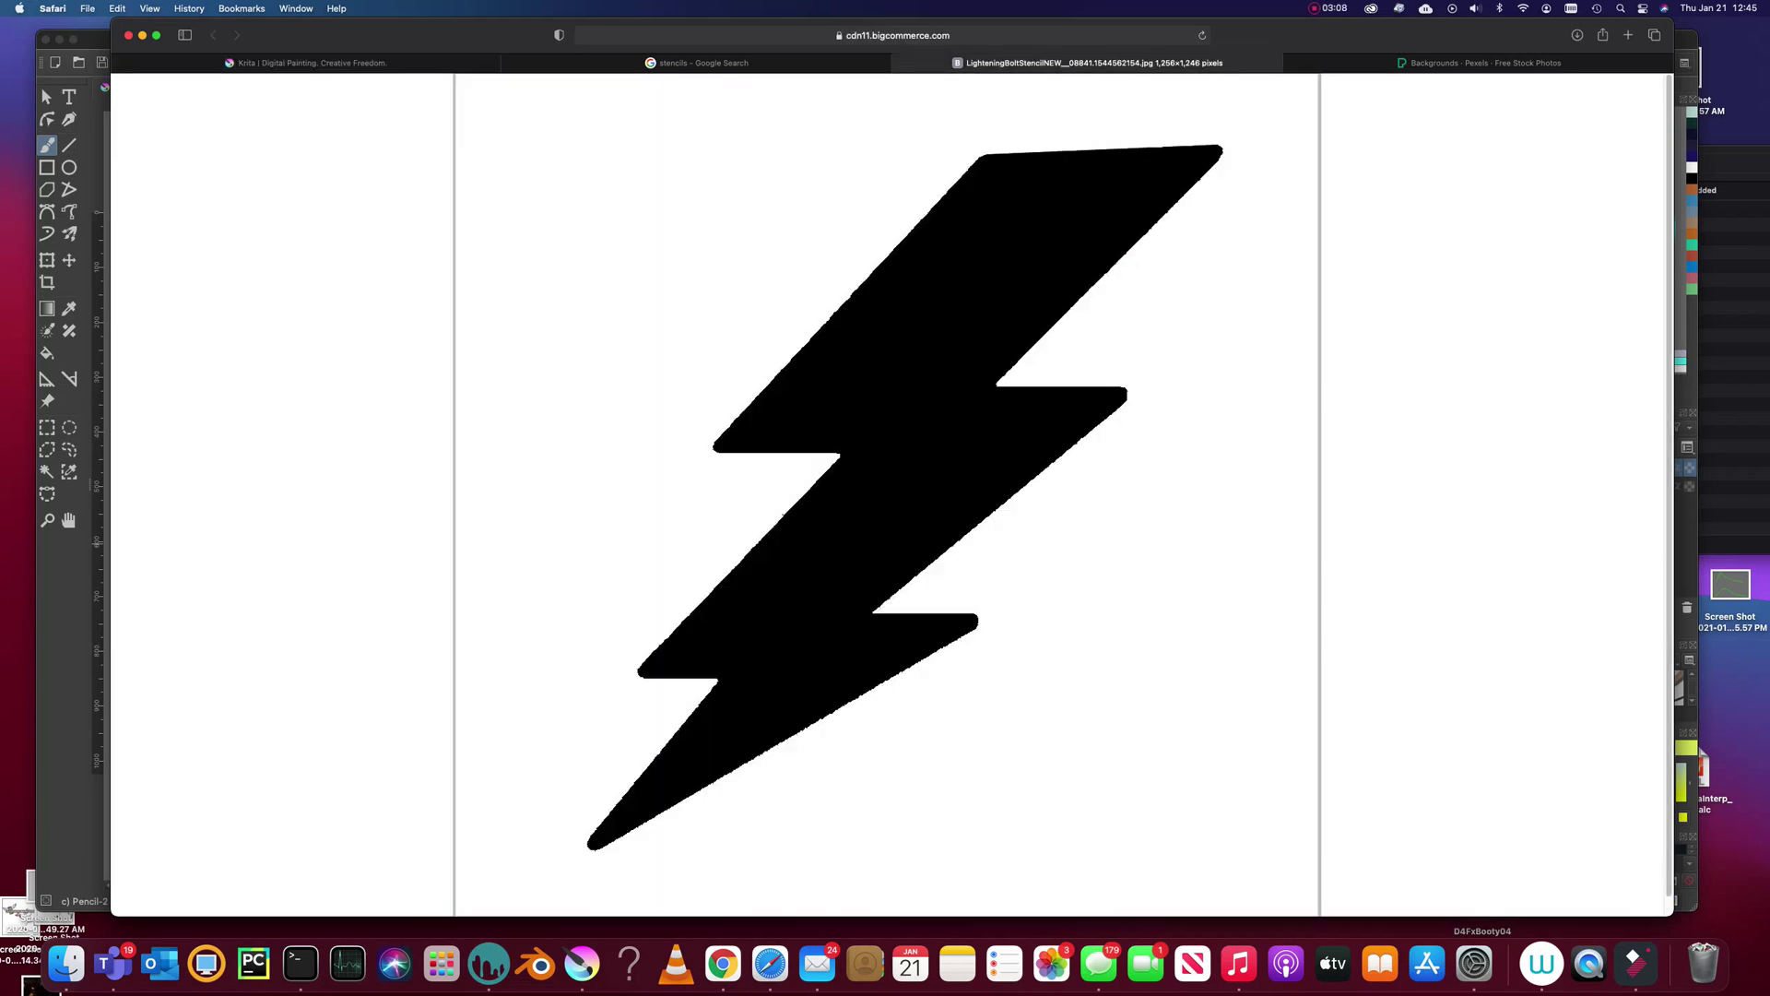
Move the browser window beside the Krita canvas and bring the lightning bolt image into the painting as a new layer.
{"action": "left_click_drag", "start_coordinate": [415, 35], "coordinate": [1199, 35]}
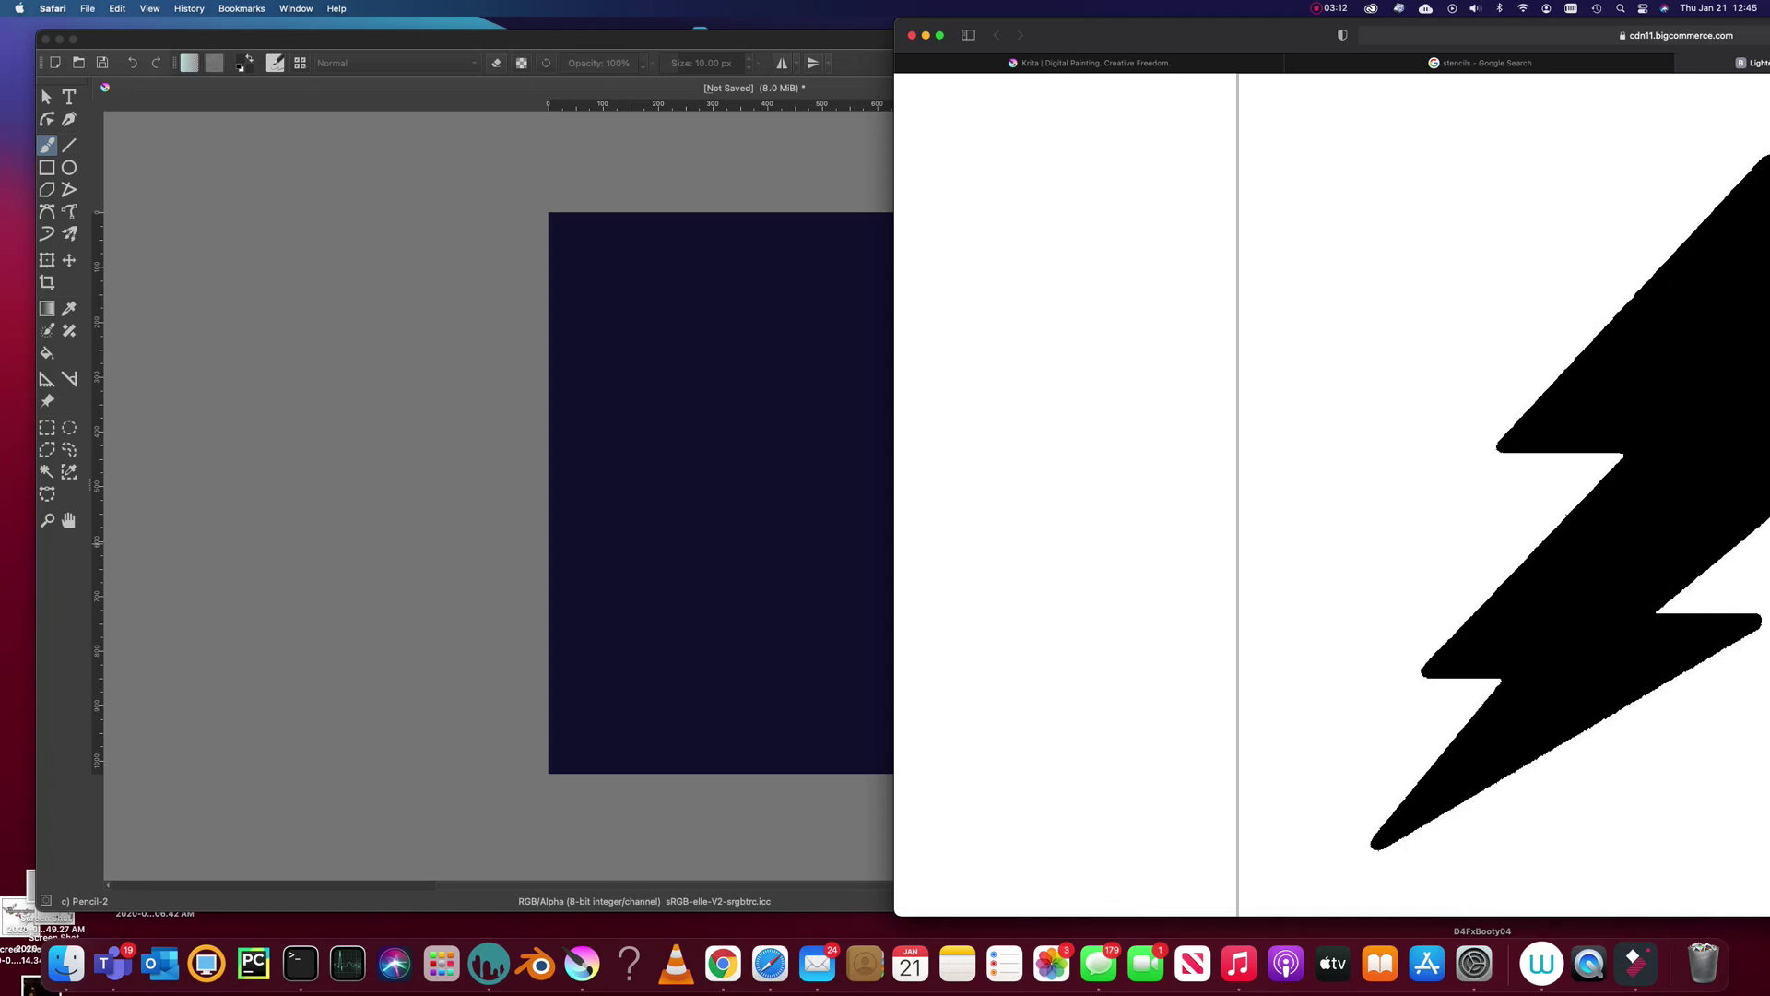
{"action": "left_click_drag", "start_coordinate": [1198, 35], "coordinate": [1064, 35]}
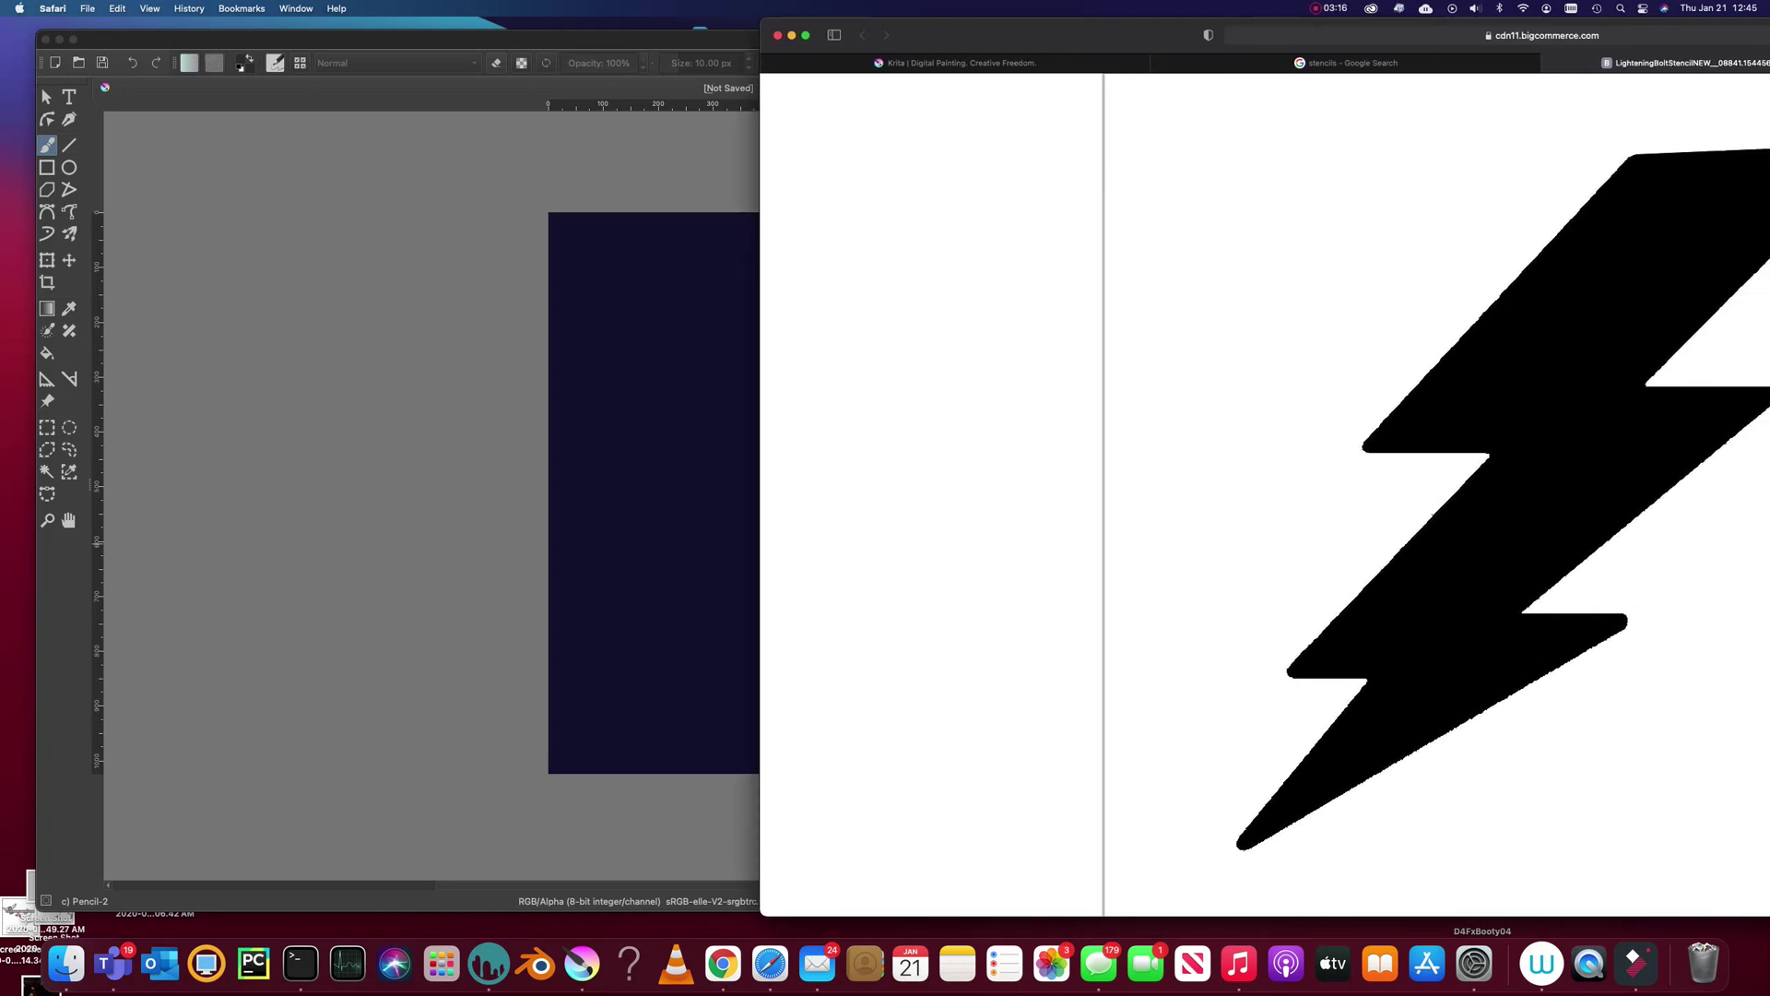
{"action": "left_click_drag", "start_coordinate": [1353, 537], "coordinate": [649, 579]}
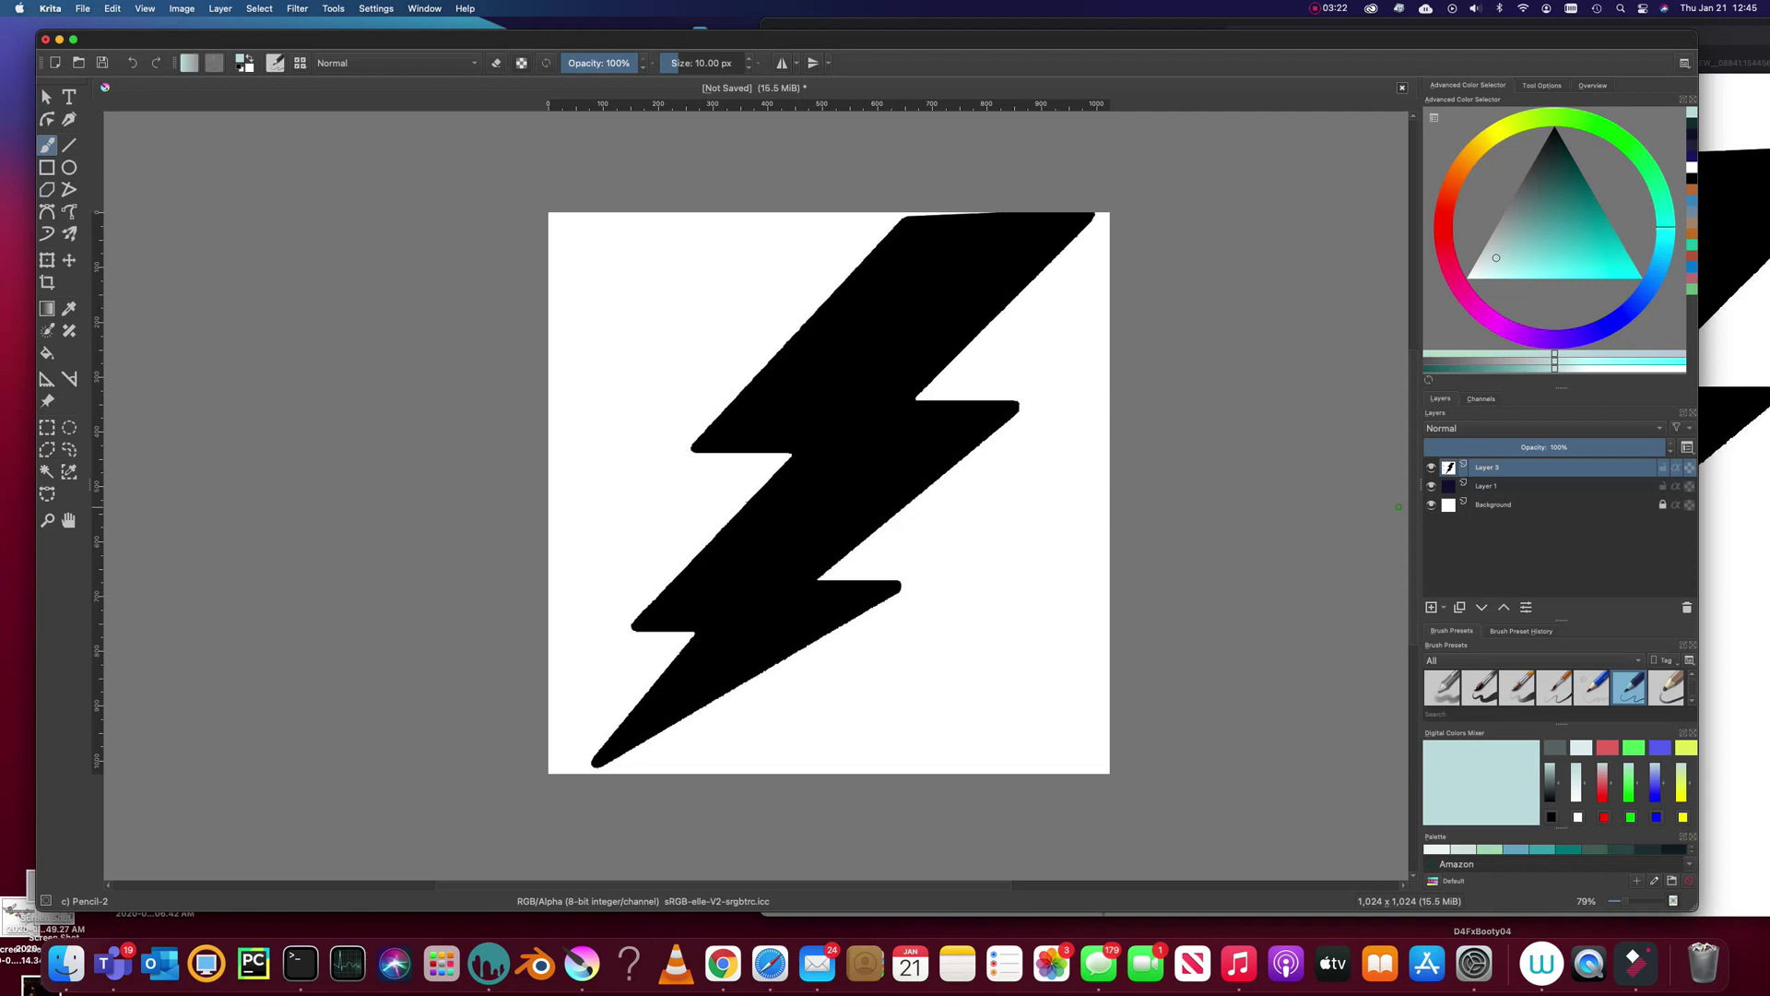
Convert the lightning bolt layer to a transparency mask.
{"action": "right_click", "coordinate": [1489, 468]}
{"action": "mouse_move", "coordinate": [1549, 748]}
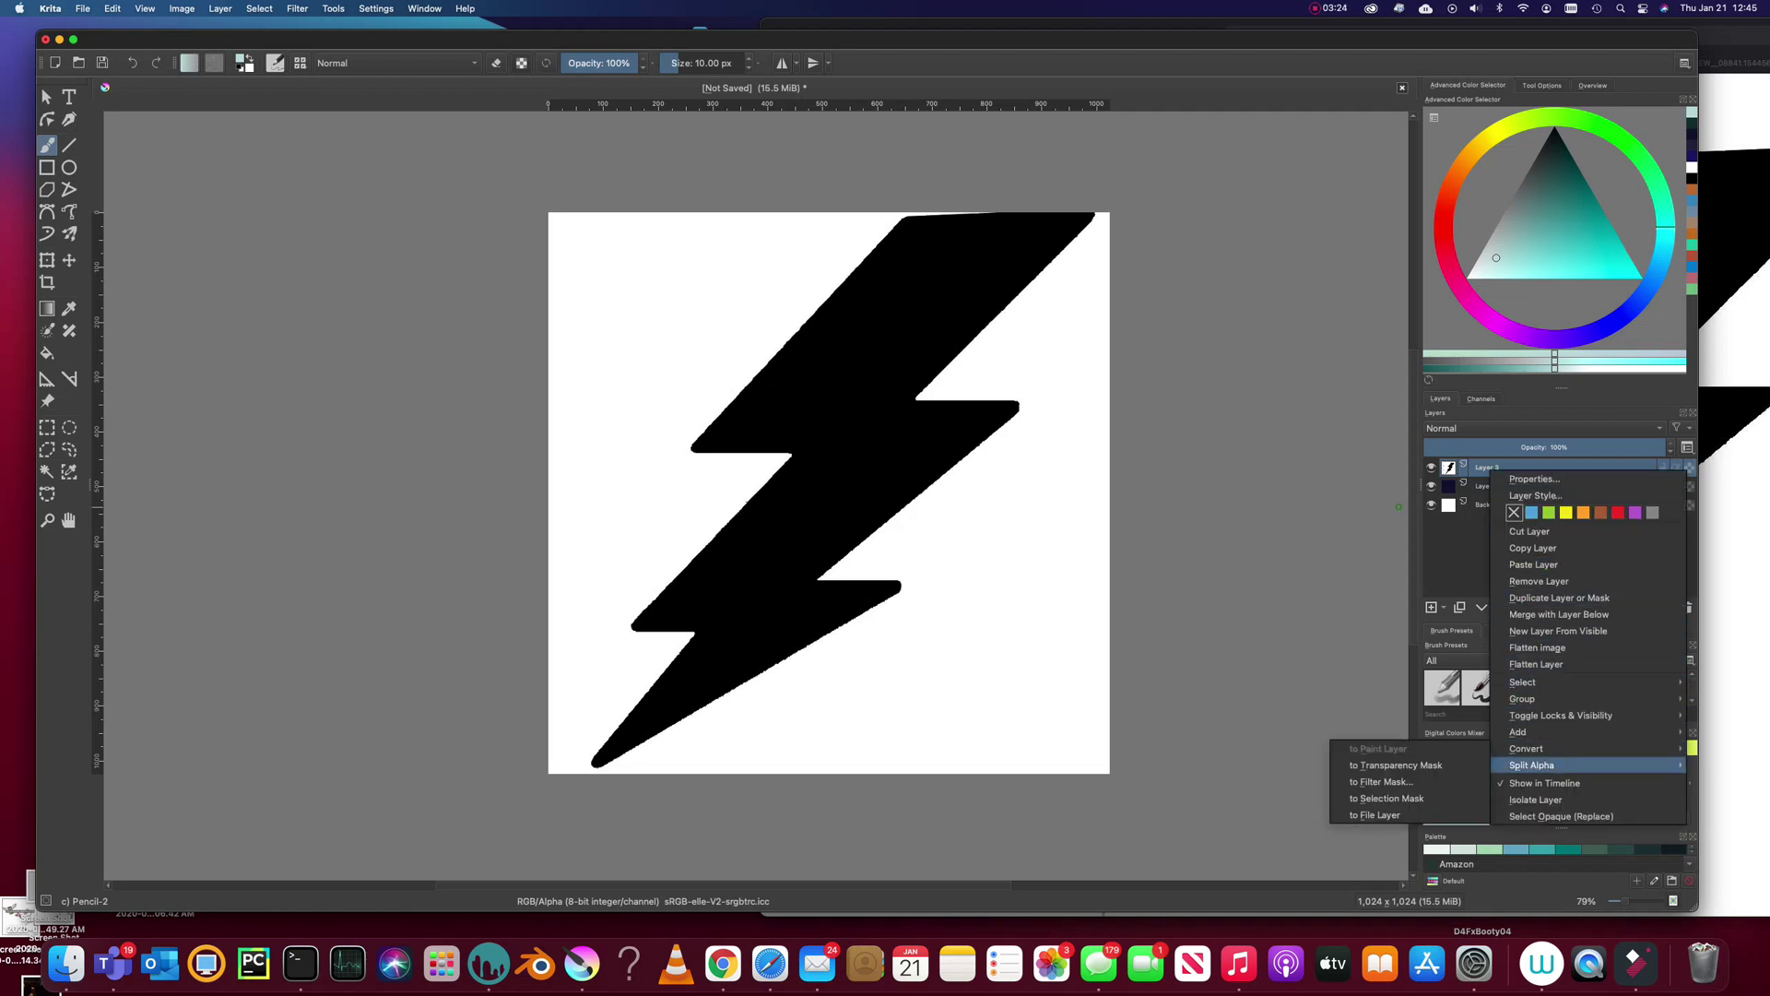
{"action": "left_click", "coordinate": [1395, 766]}
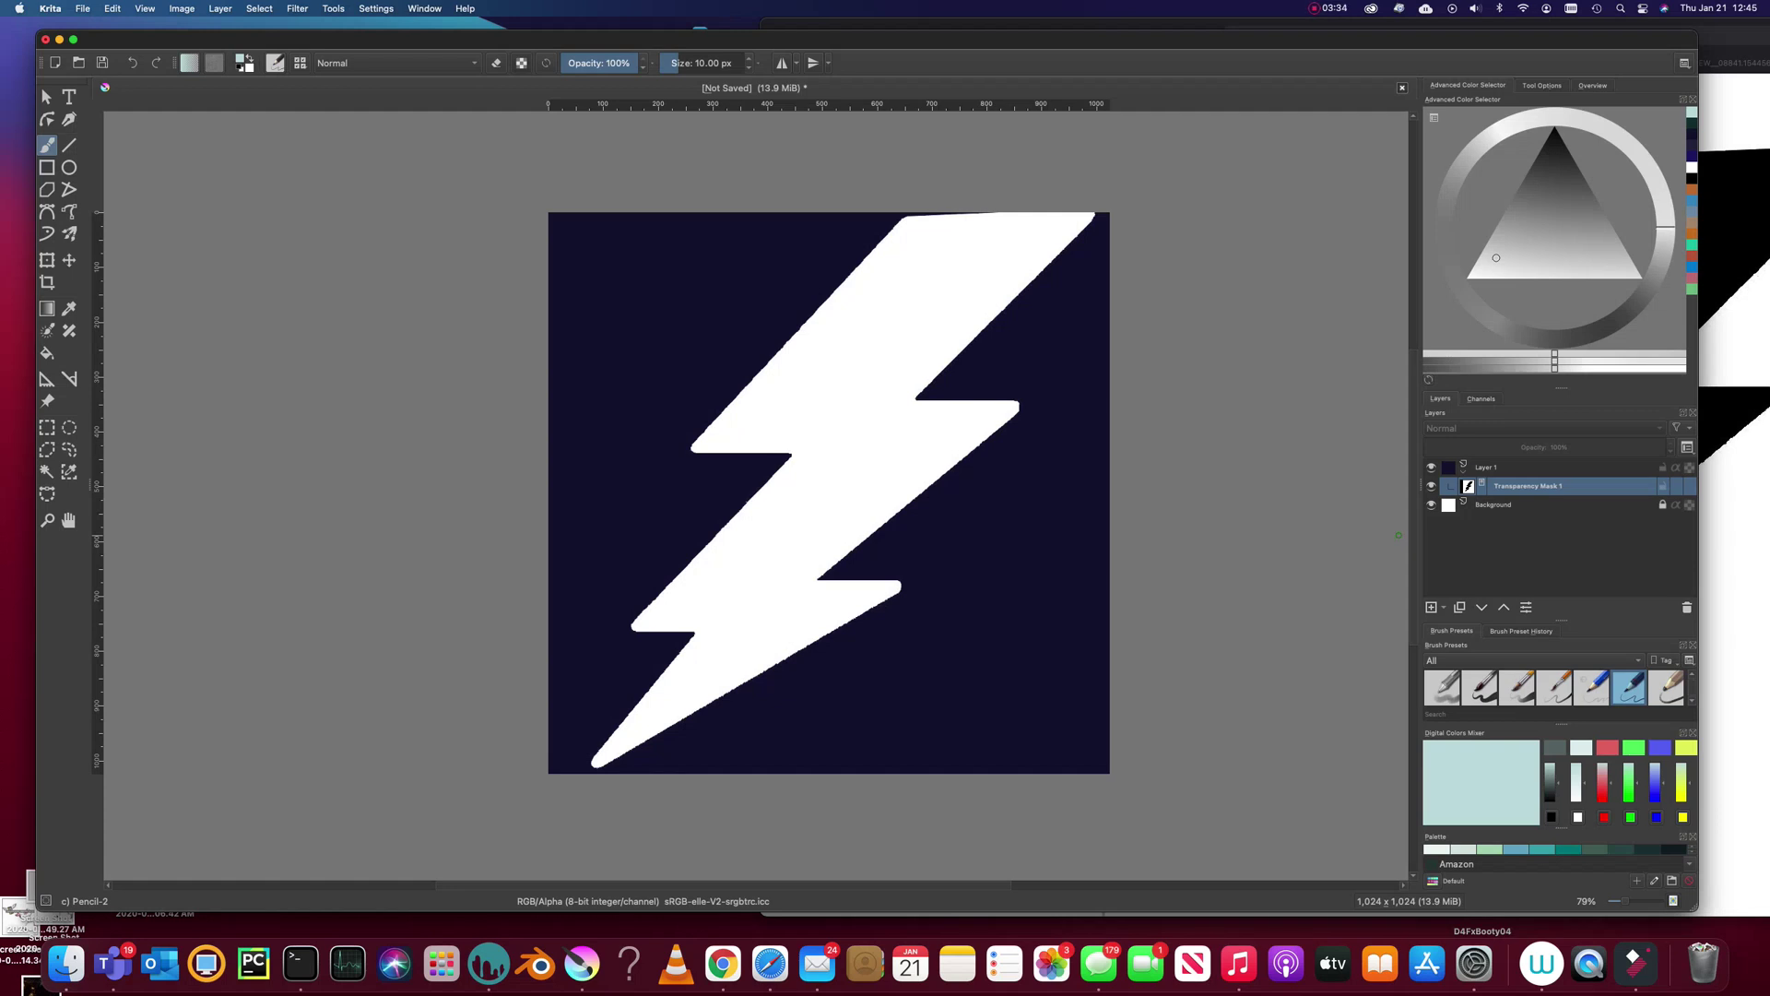
Isolate Transparency Mask 1 and transform it, shrinking the lightning bolt evenly and placing it in the middle of the canvas.
{"action": "right_click", "coordinate": [1512, 486]}
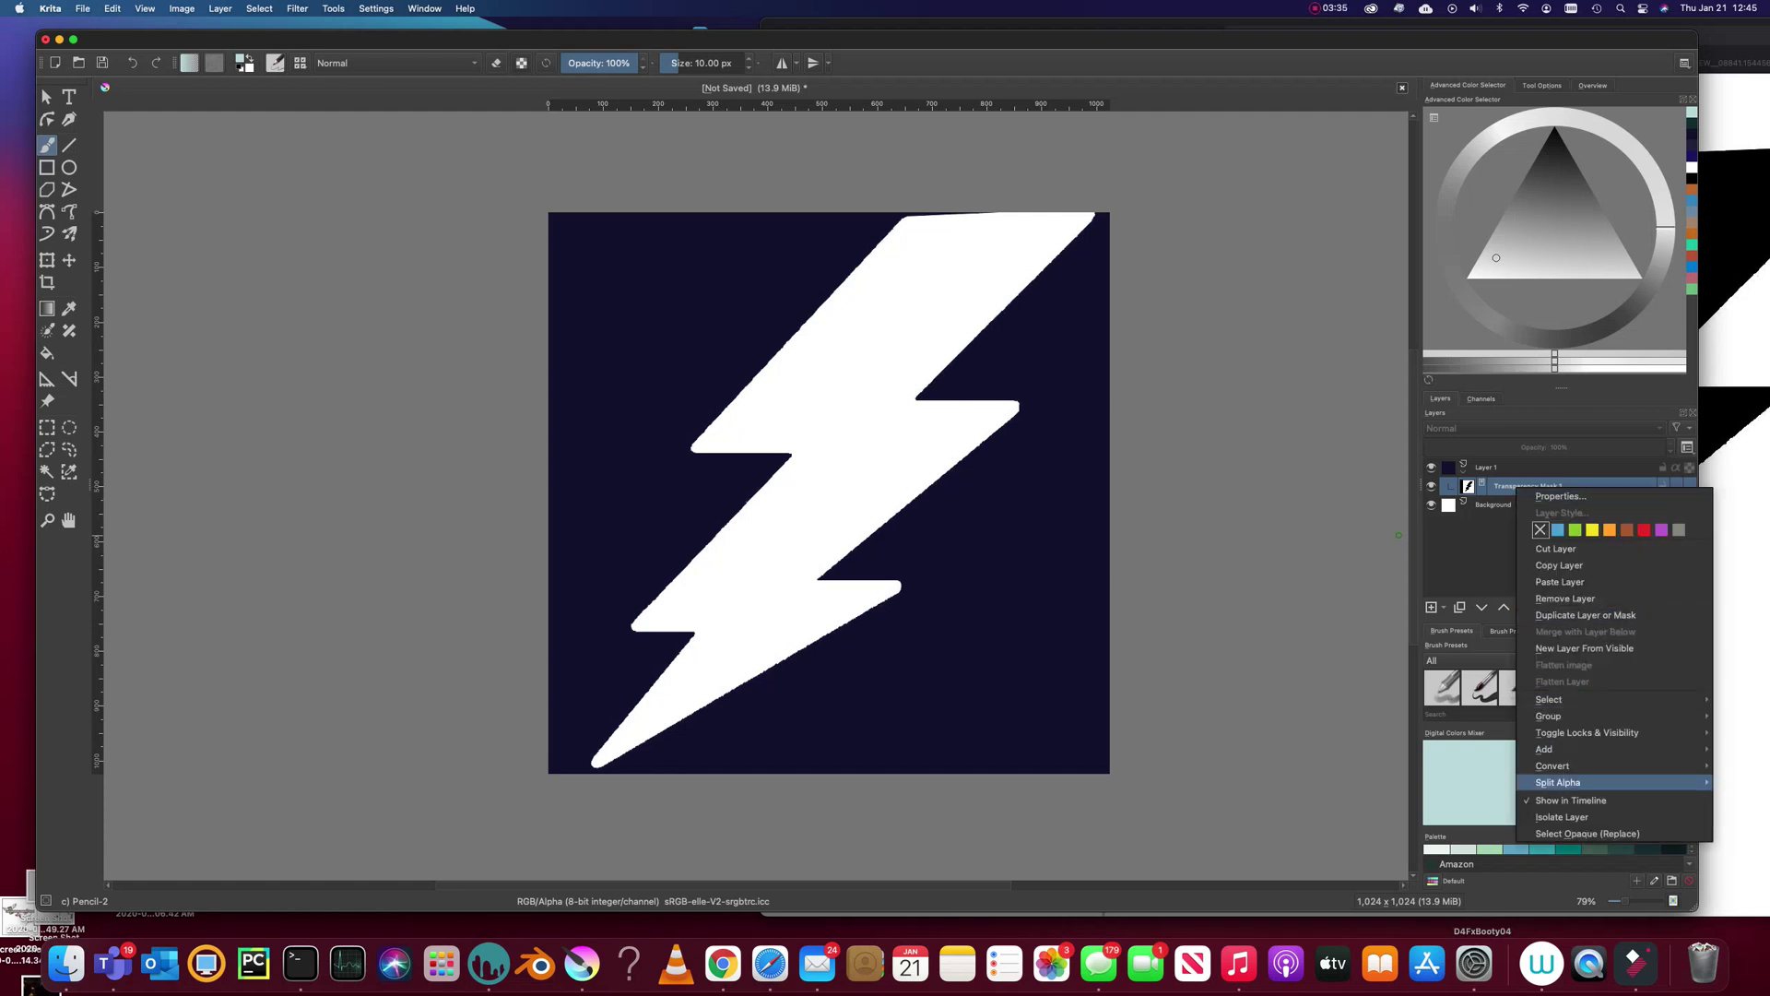
{"action": "left_click", "coordinate": [1568, 818]}
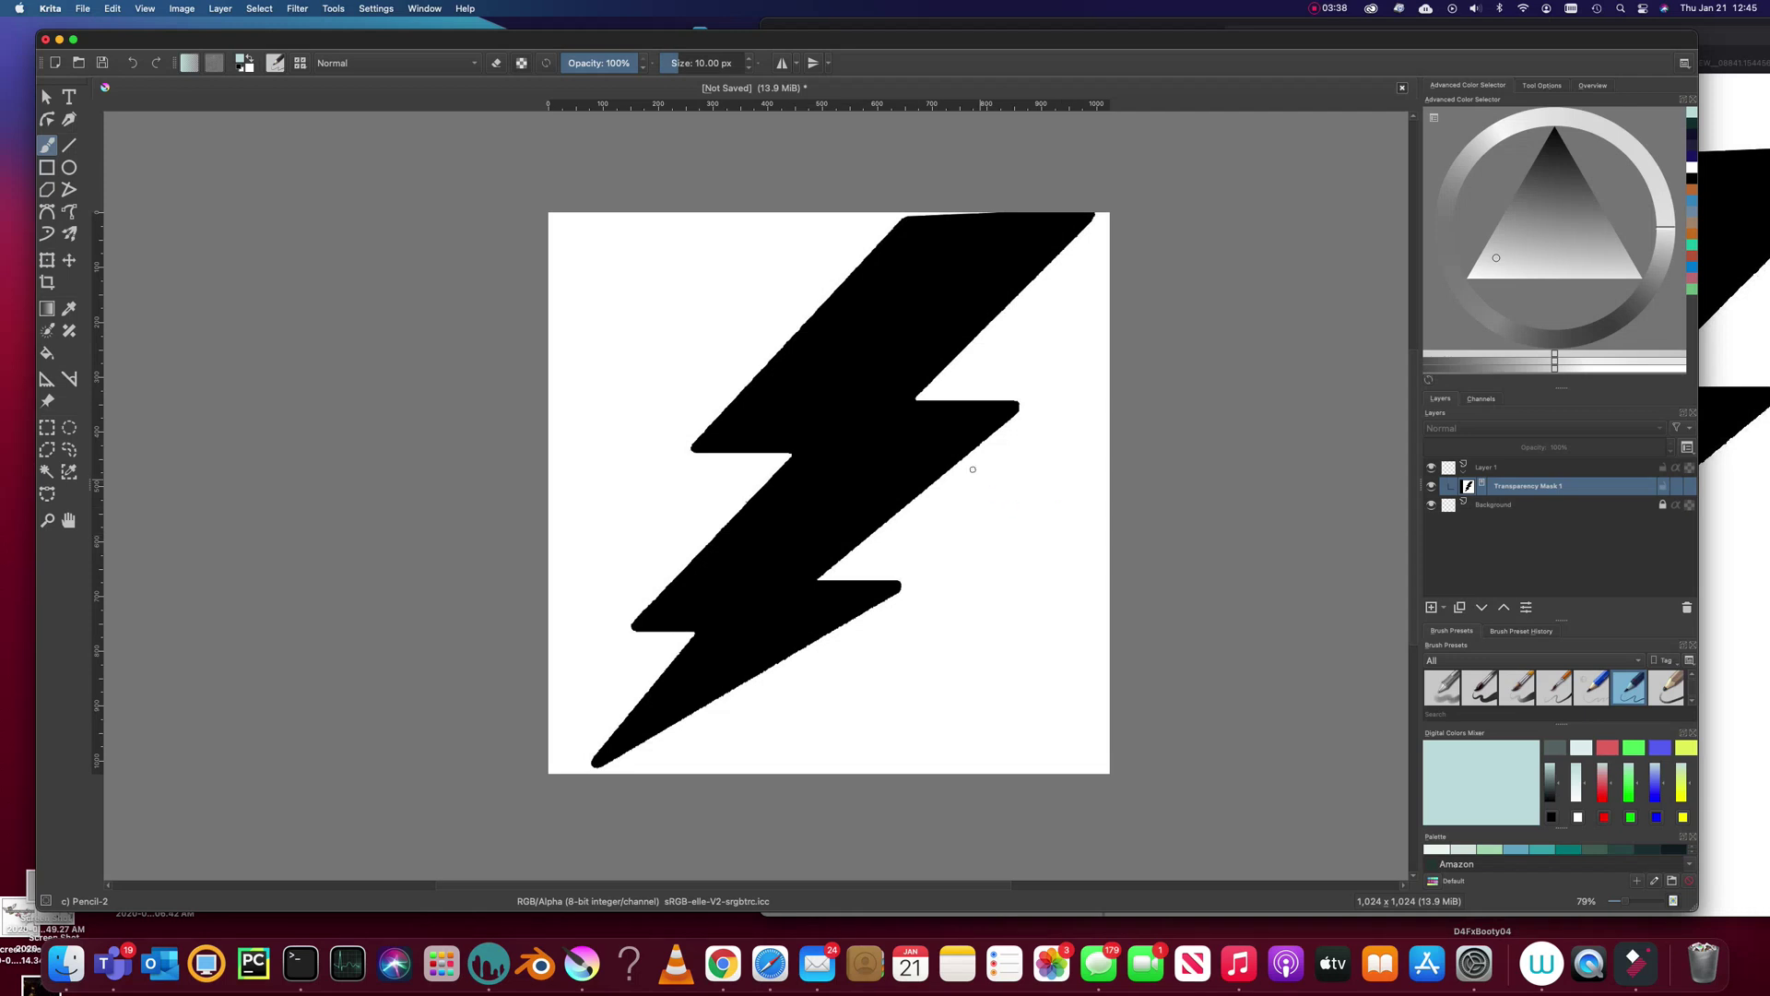
{"action": "key", "text": "ctrl+t"}
{"action": "left_click_drag", "start_coordinate": [1109, 214], "coordinate": [898, 422]}
{"action": "left_click_drag", "start_coordinate": [825, 689], "coordinate": [825, 669]}
{"action": "left_click_drag", "start_coordinate": [723, 578], "coordinate": [834, 501]}
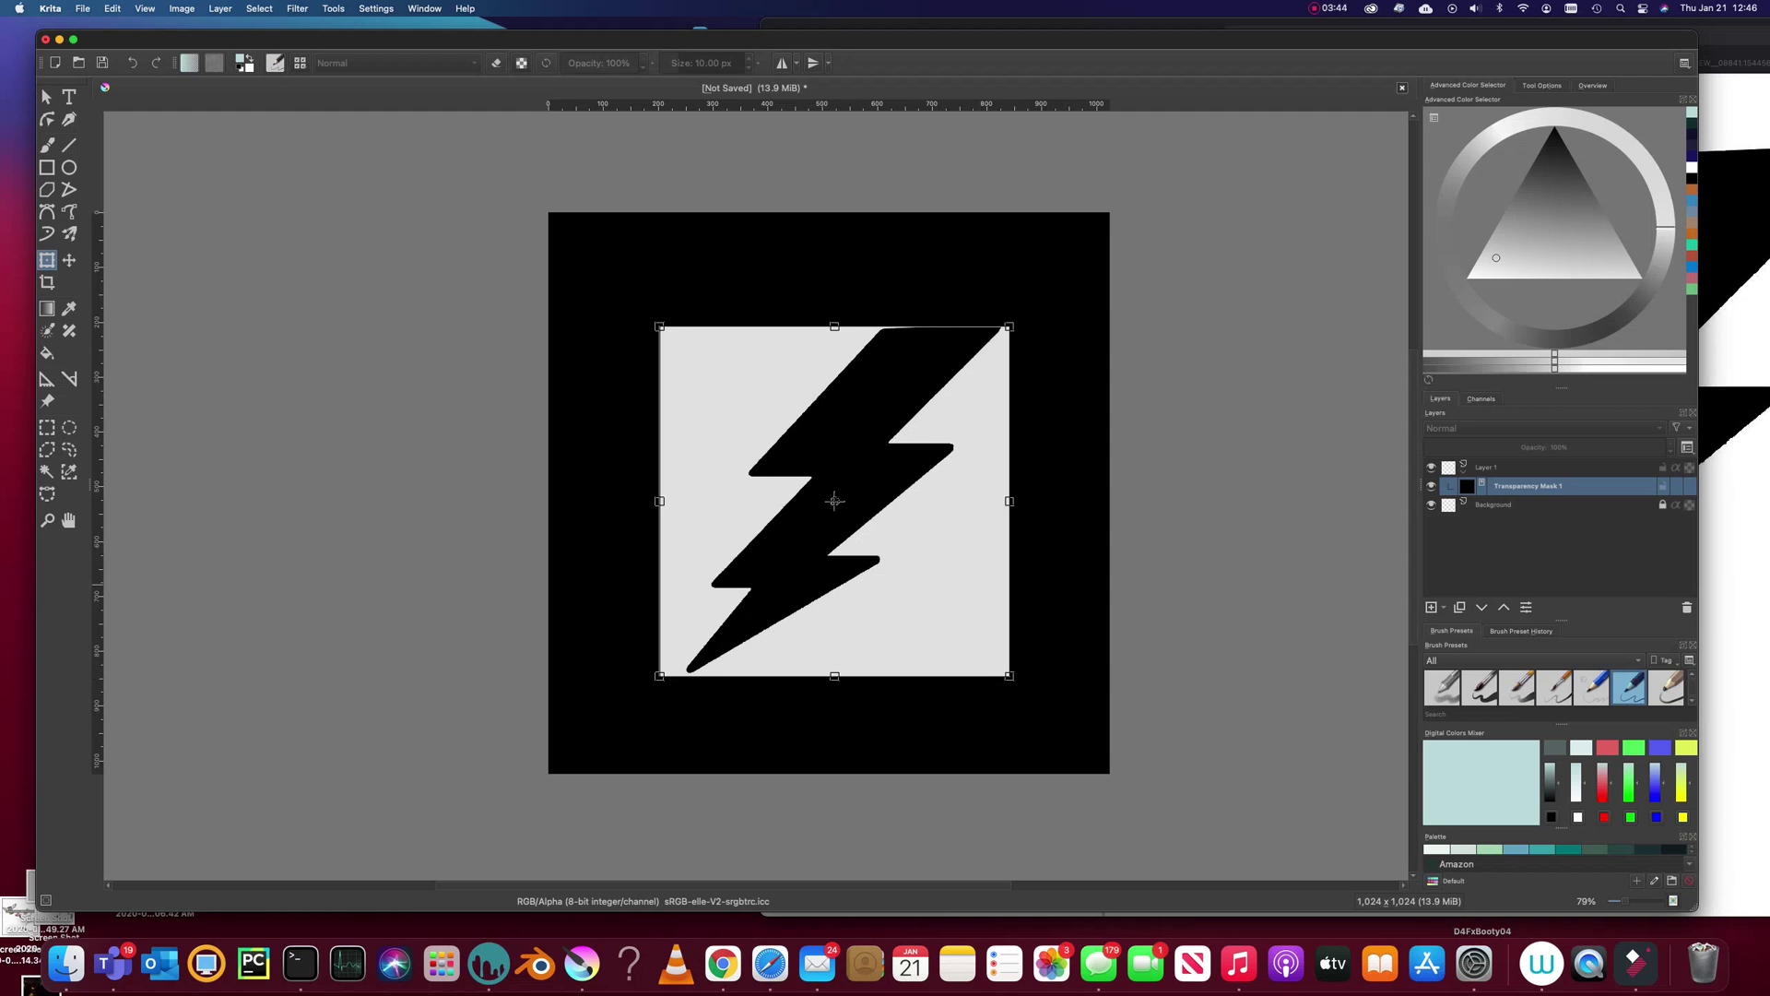
{"action": "key", "text": "Return"}
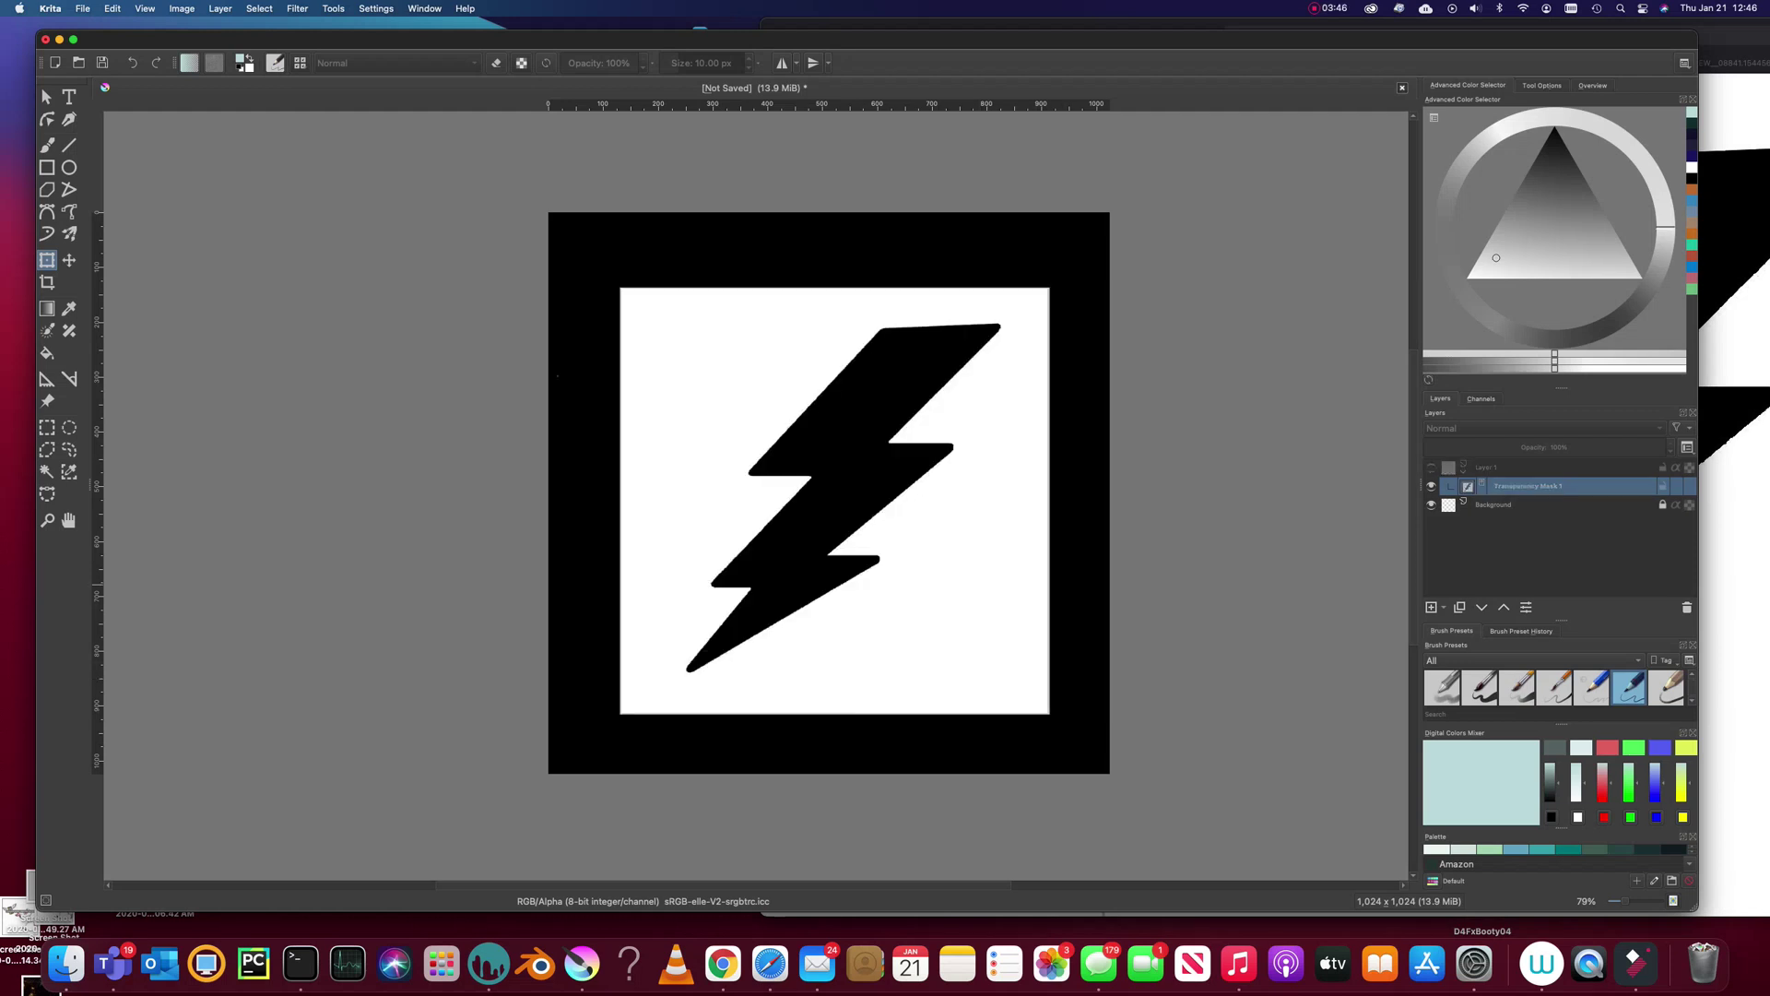
Turn off Isolate Layer, make Layer 1 visible and expand it to show its transparency mask.
{"action": "key", "text": "ctrl+e"}
{"action": "right_click", "coordinate": [1510, 469]}
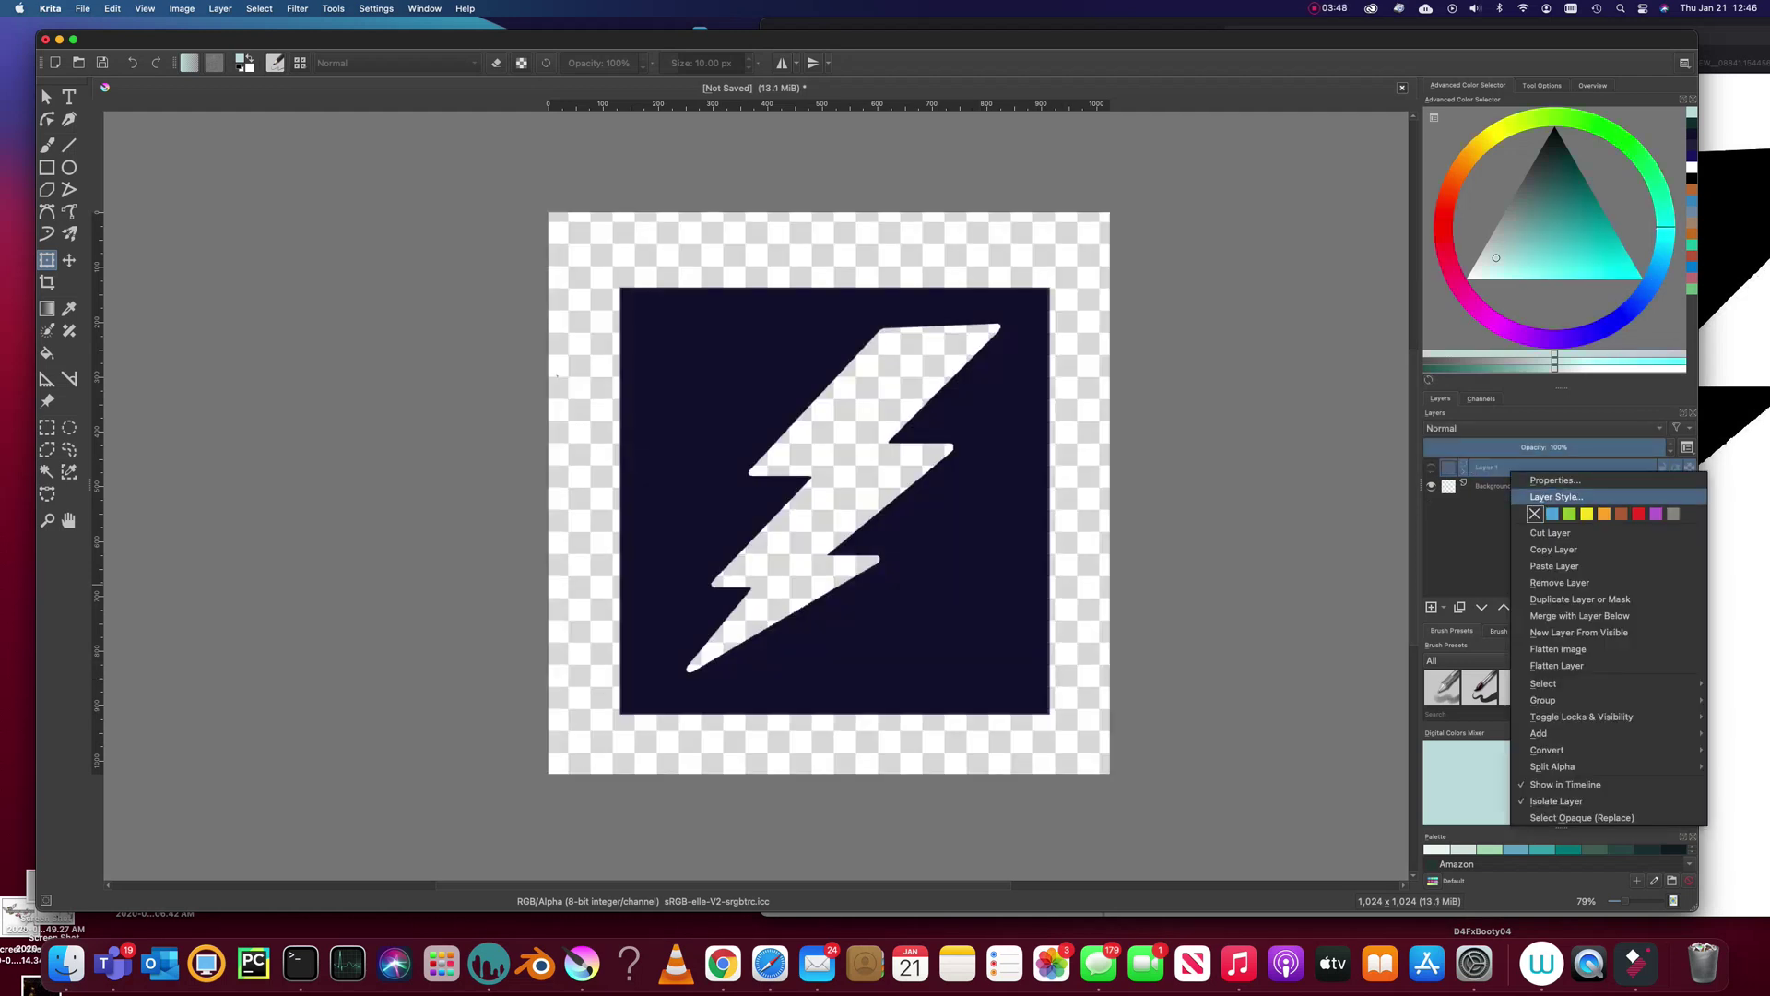
{"action": "left_click", "coordinate": [1568, 800]}
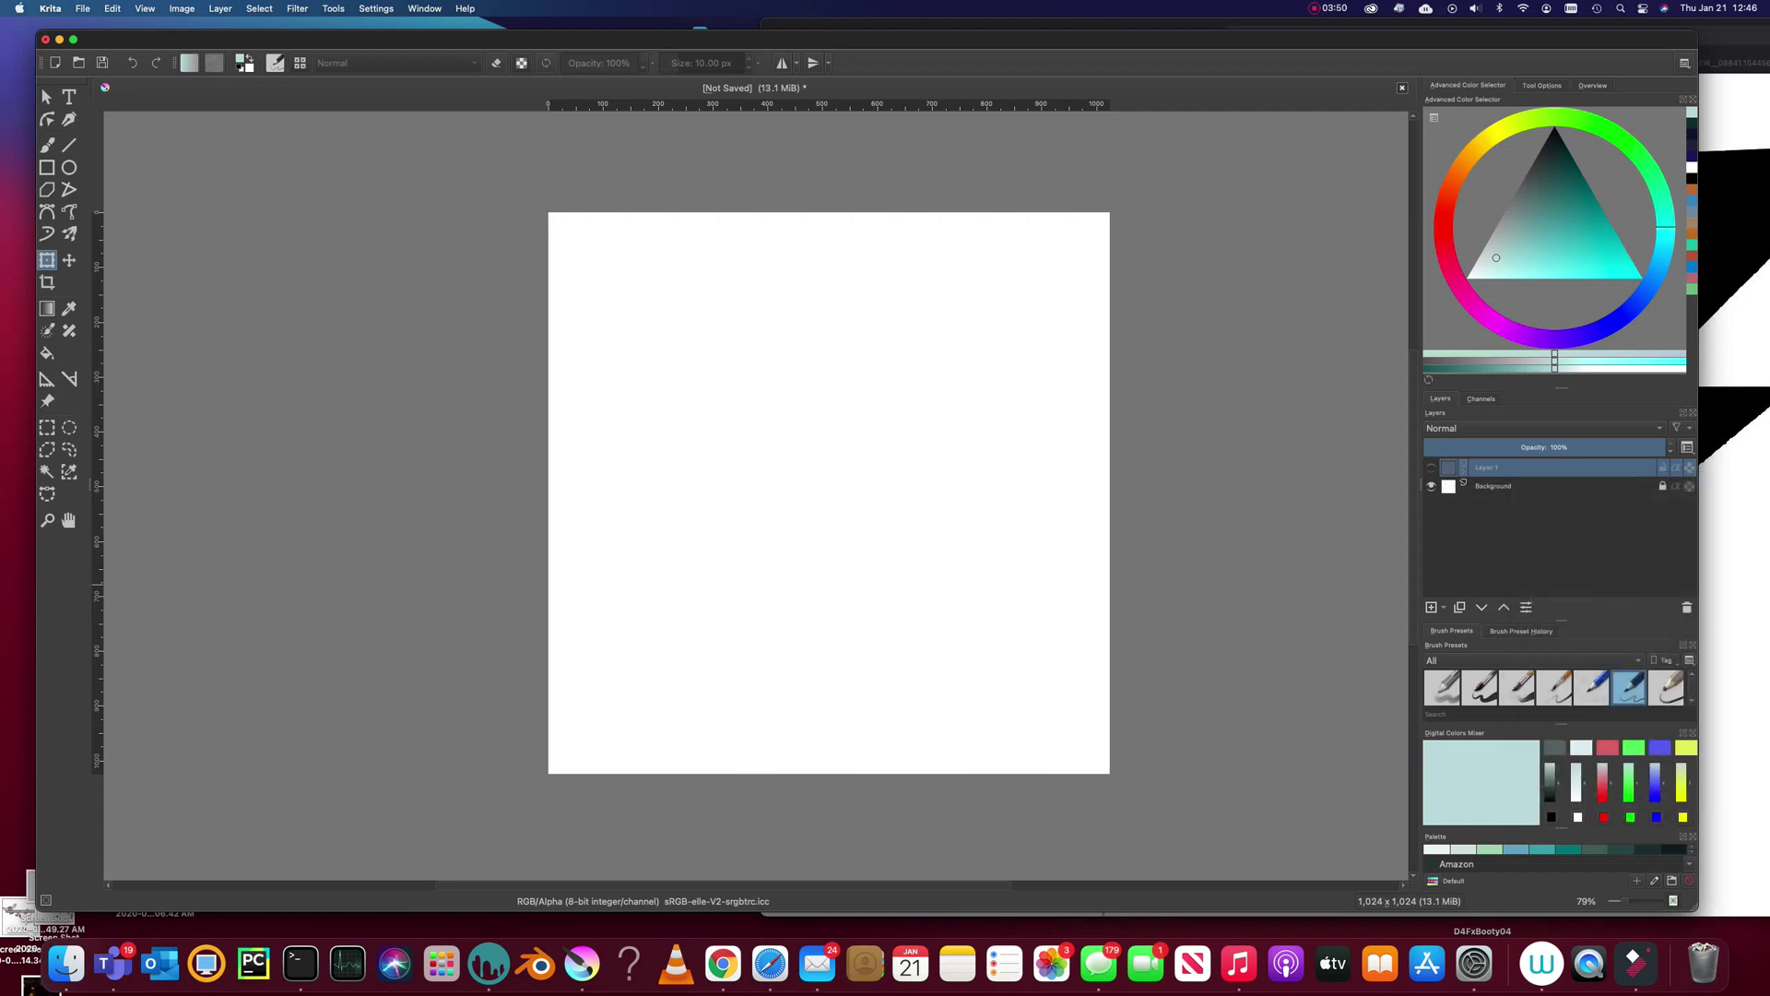
{"action": "left_click", "coordinate": [1431, 468]}
{"action": "left_click", "coordinate": [1463, 471]}
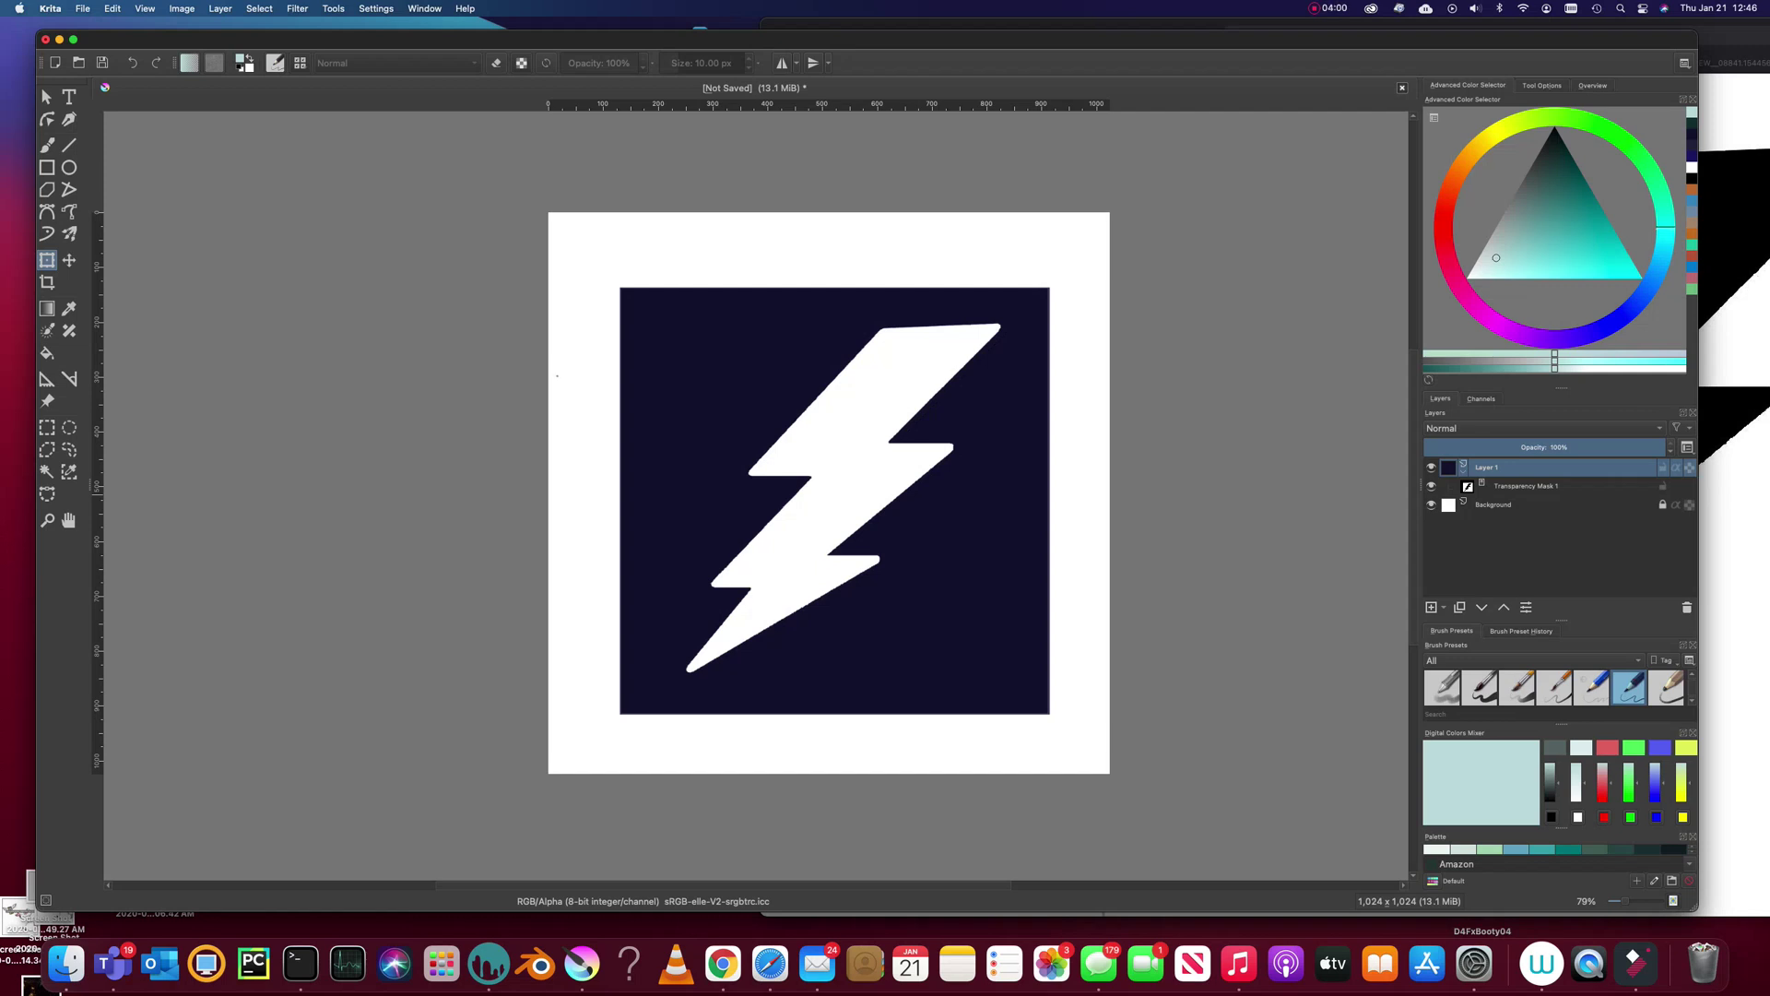
Add a new paint layer above Layer 1 and fill the whole of it with a pale yellow-beige.
{"action": "key", "text": "Insert"}
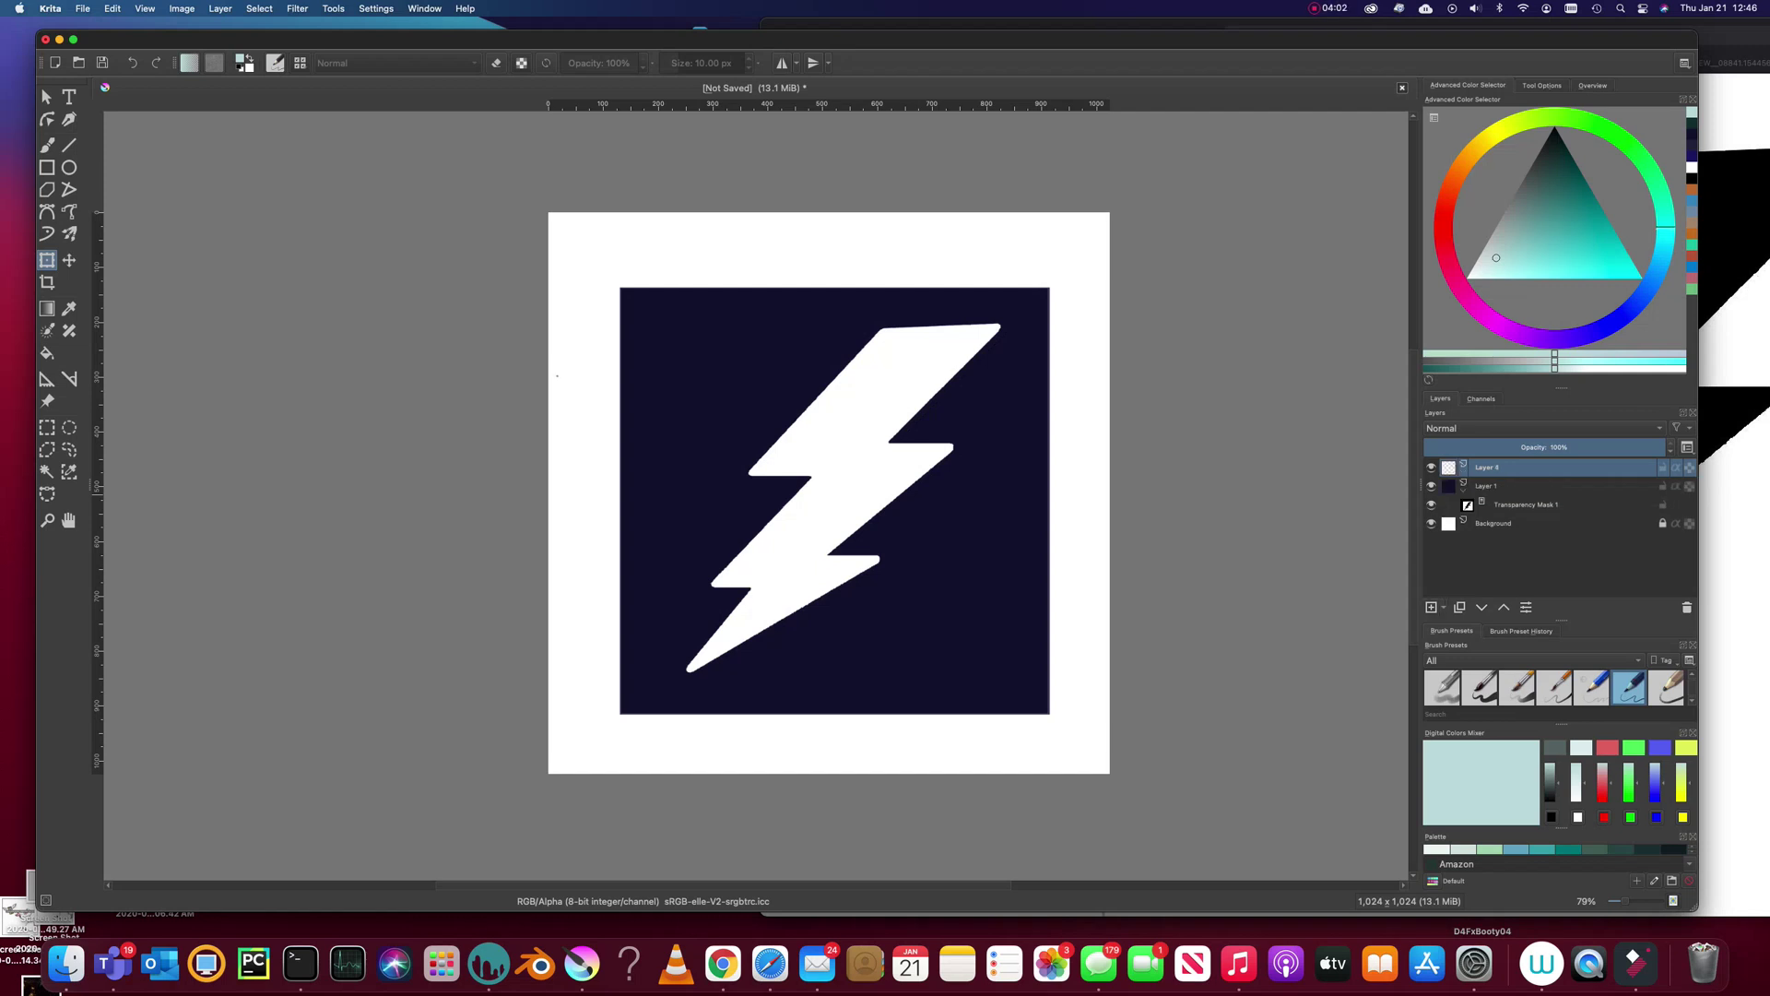
{"action": "left_click", "coordinate": [1484, 139]}
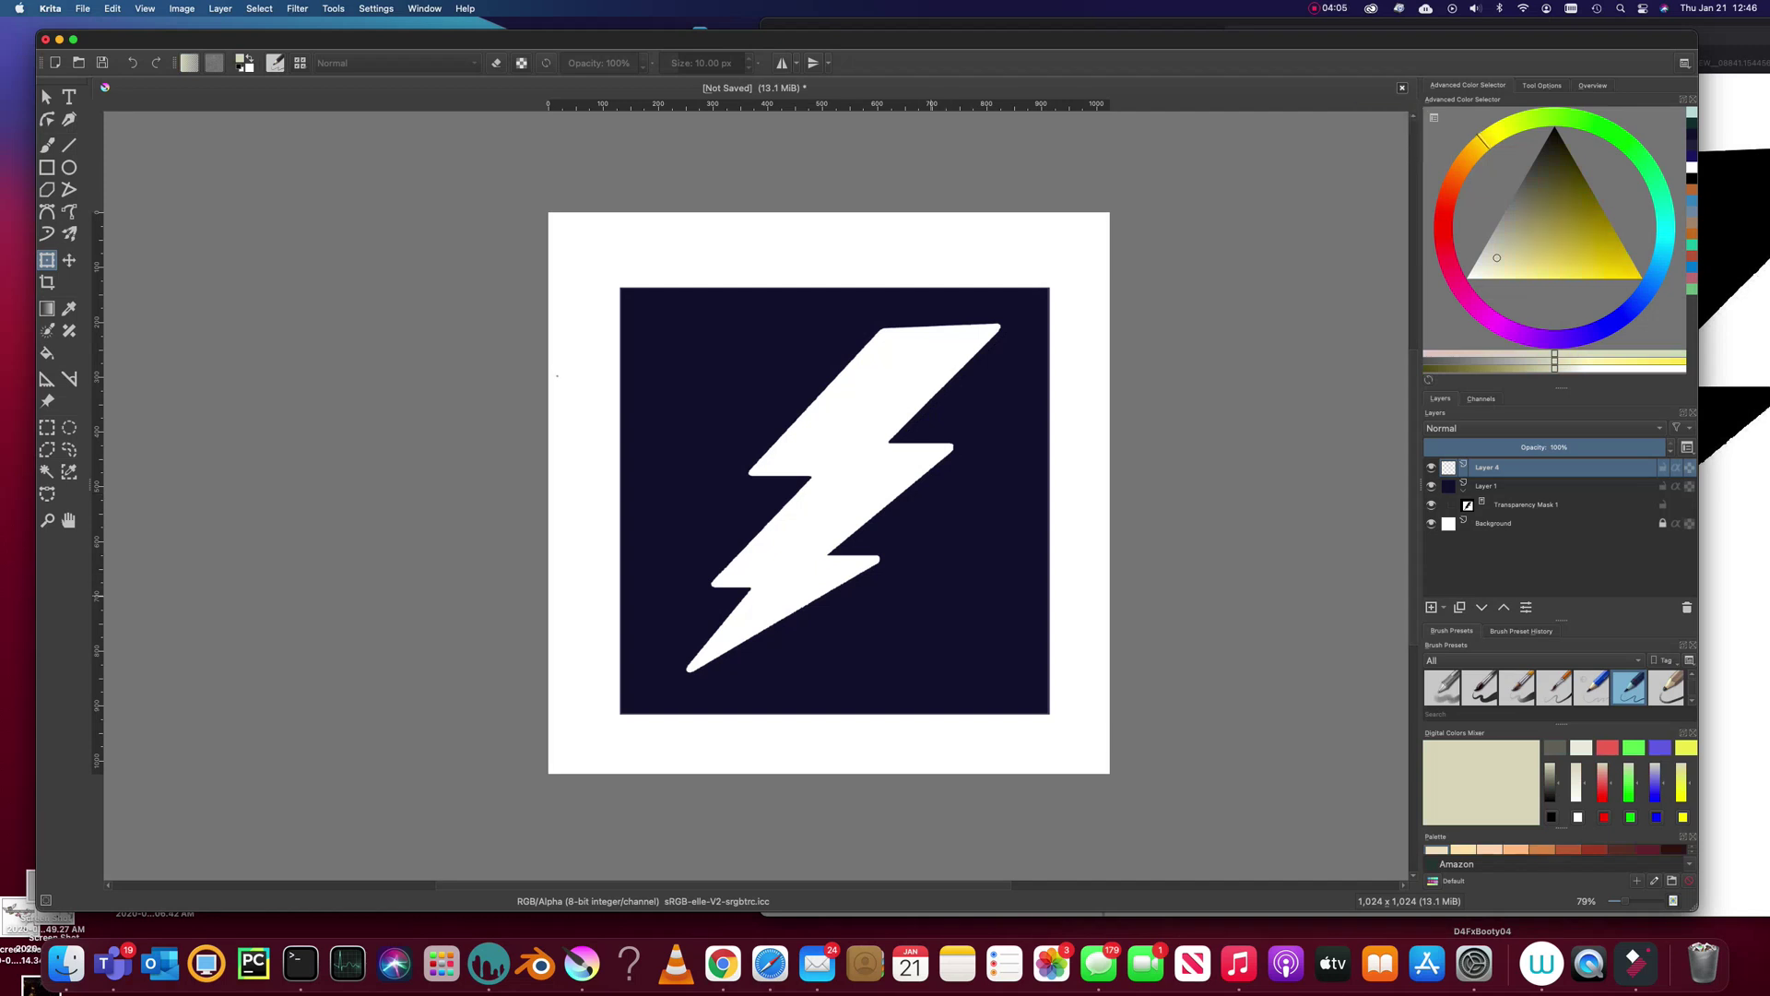
{"action": "key", "text": "ctrl+a"}
{"action": "key", "text": "BackSpace"}
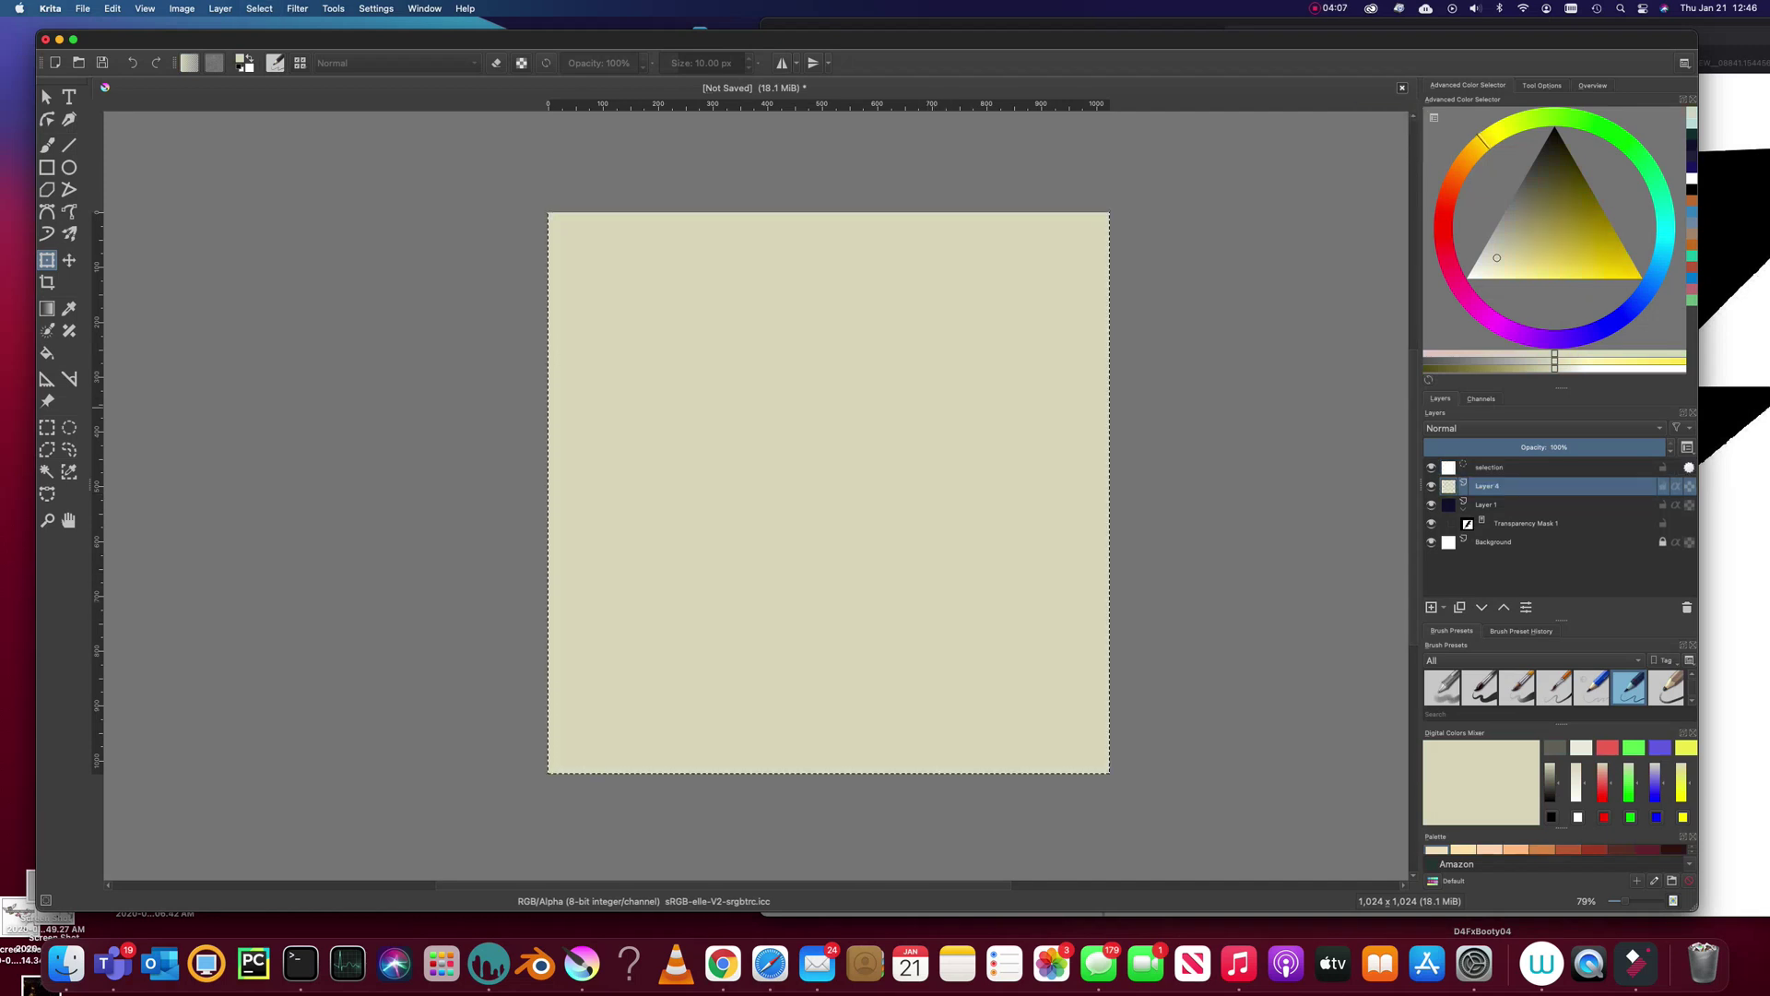
Clear the selection and move Transparency Mask 1 from Layer 1 to Layer 4.
{"action": "left_click", "coordinate": [1527, 522]}
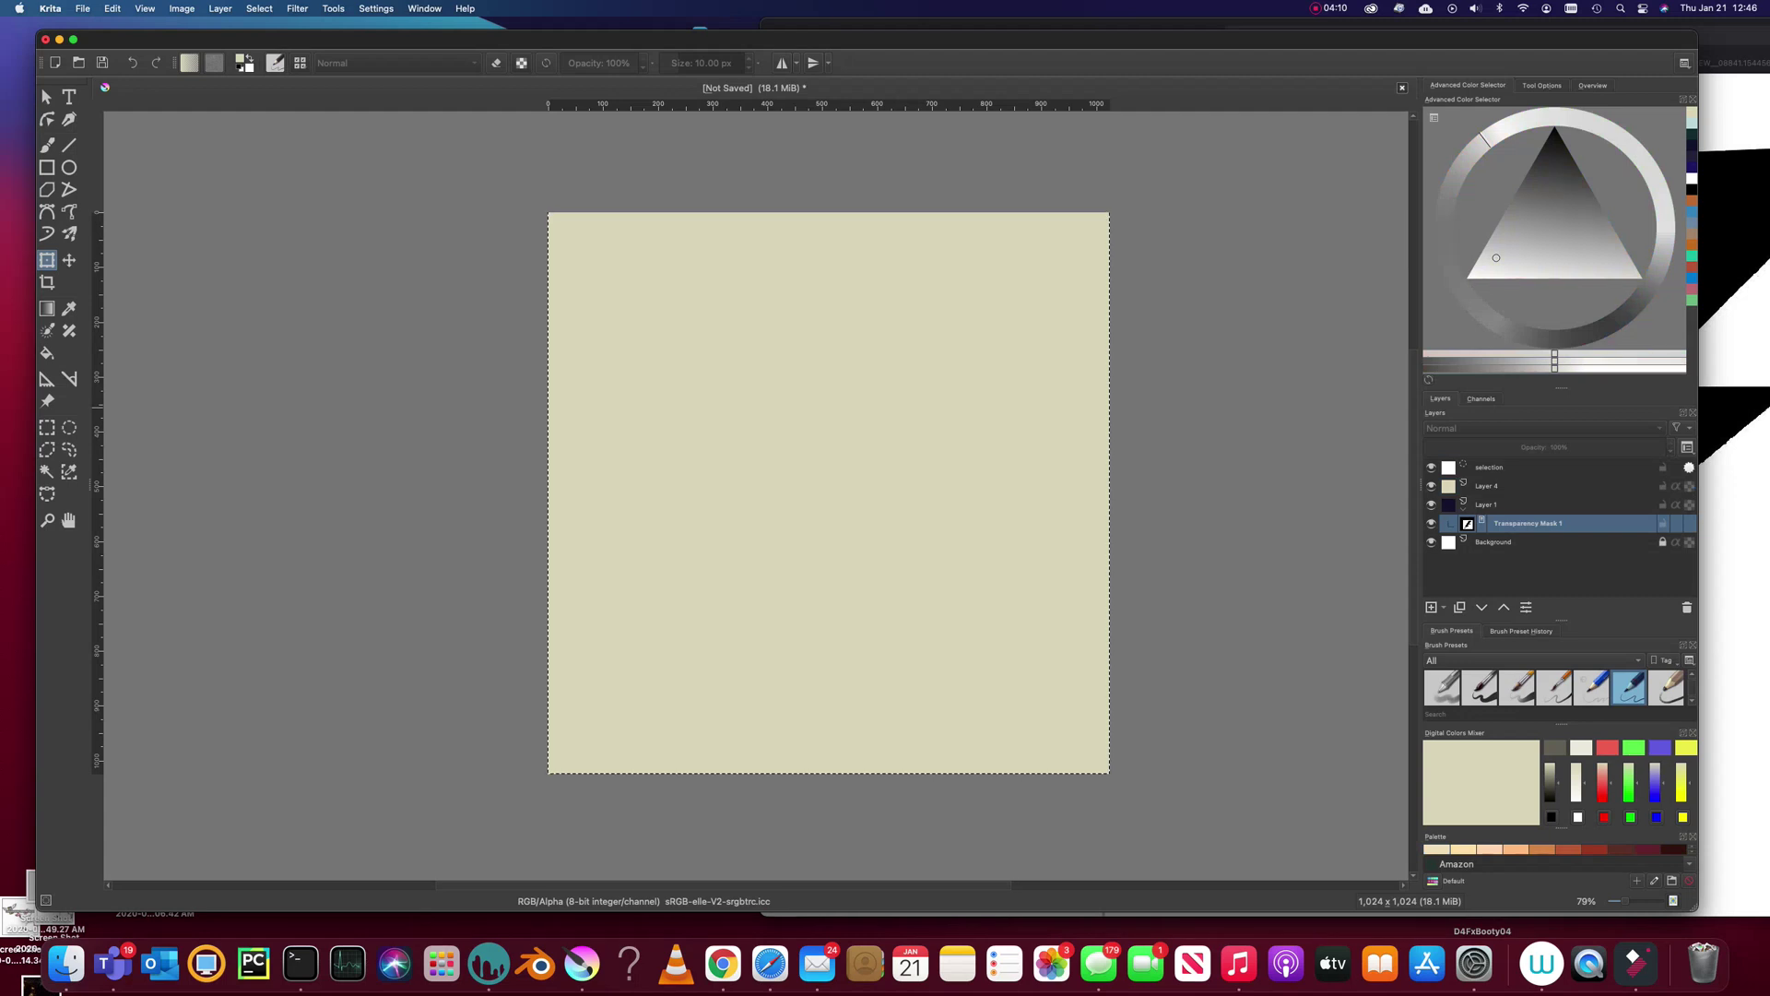
{"action": "key", "text": "ctrl+shift+a"}
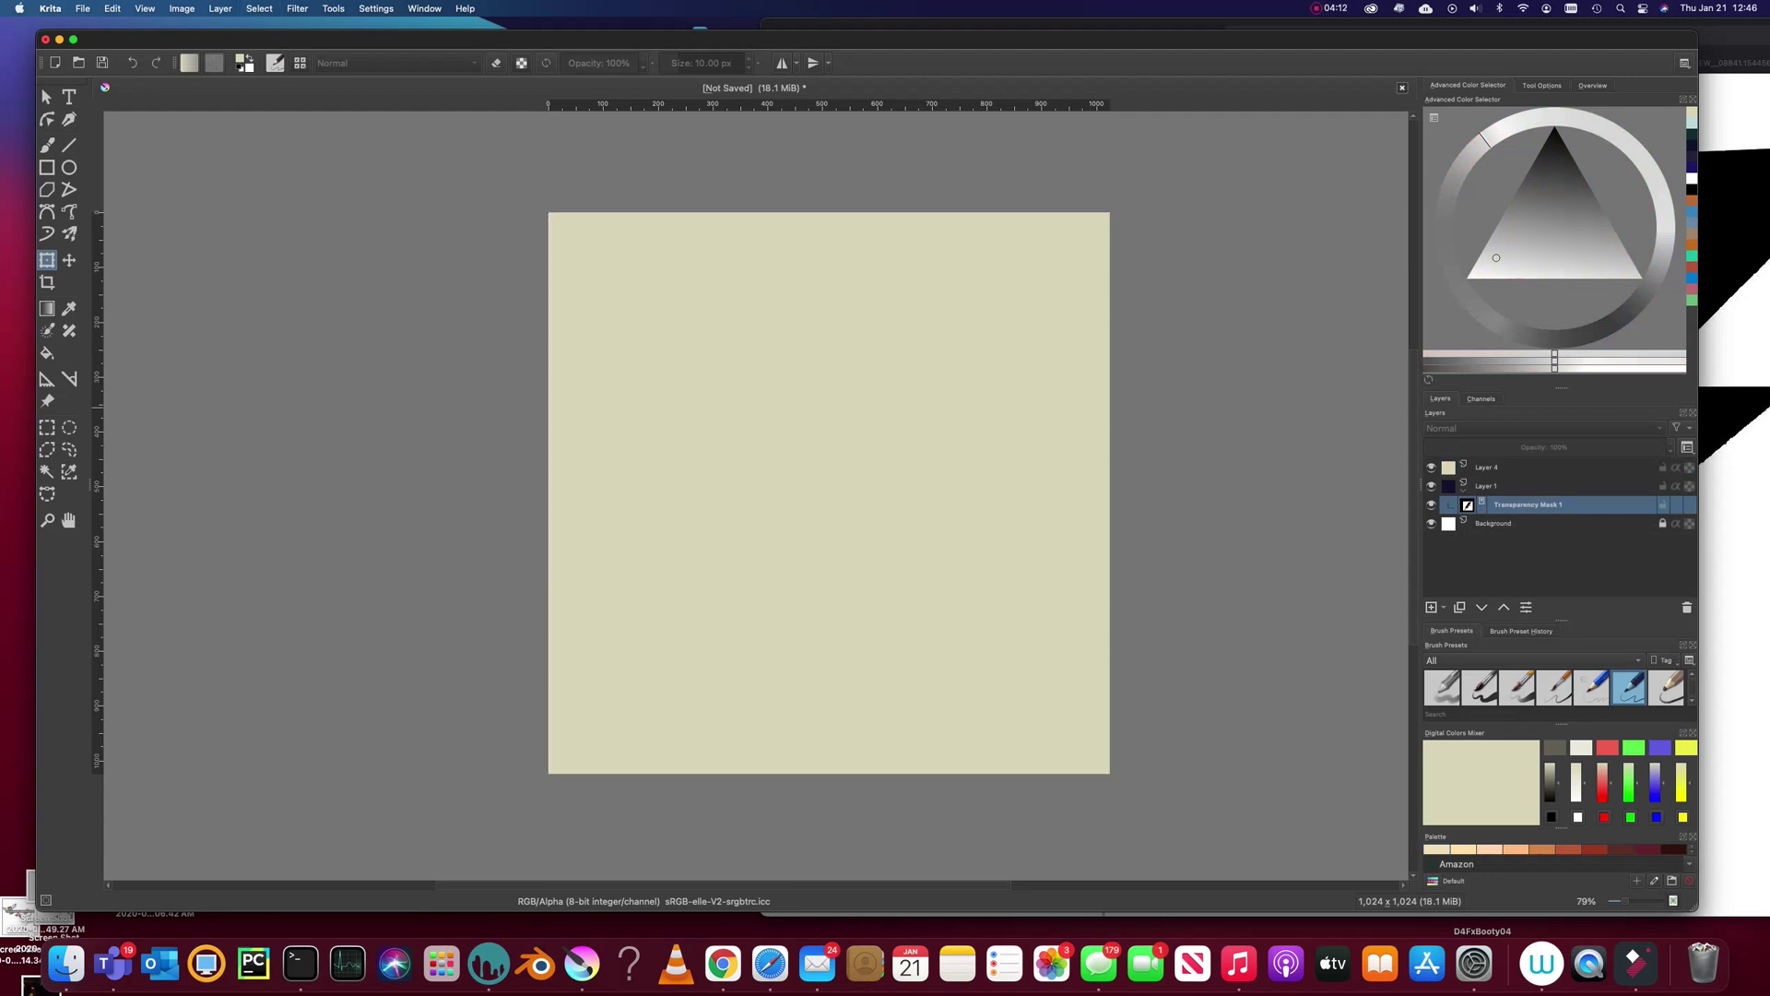
{"action": "left_click_drag", "start_coordinate": [1527, 504], "coordinate": [1515, 466]}
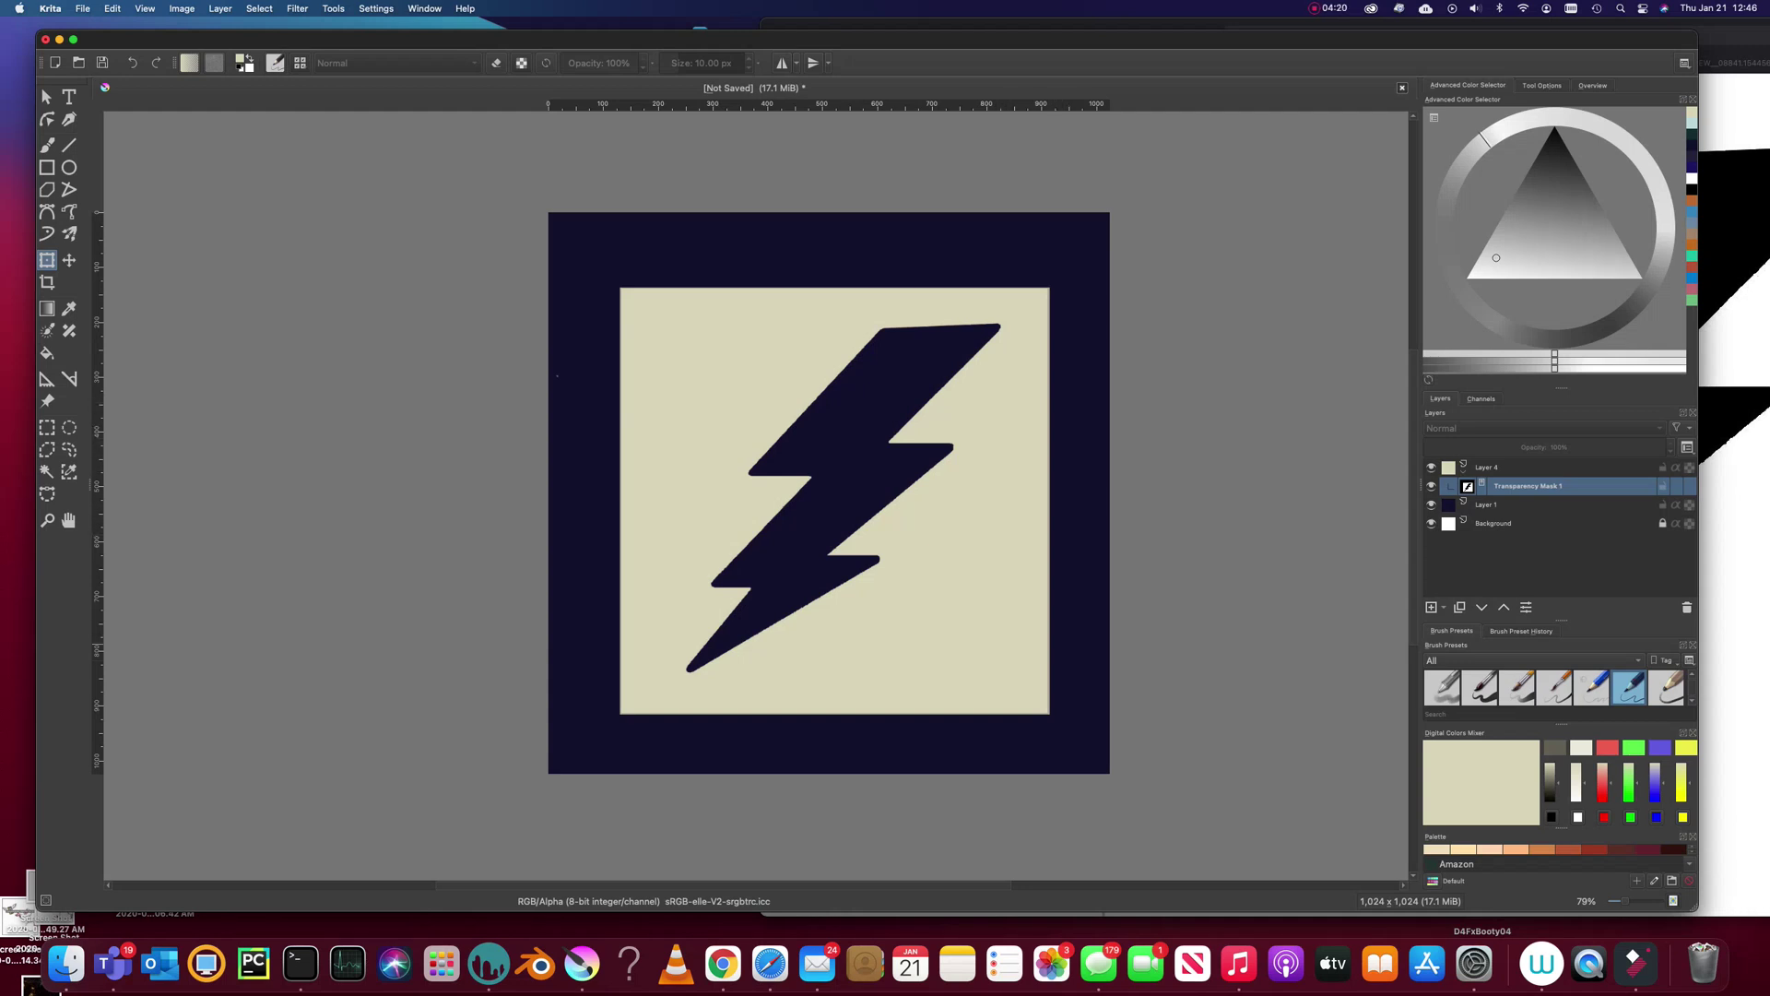
Isolate Transparency Mask 1 and fill the black strip along the canvas's right edge with white.
{"action": "right_click", "coordinate": [1525, 485]}
{"action": "left_click", "coordinate": [1568, 816]}
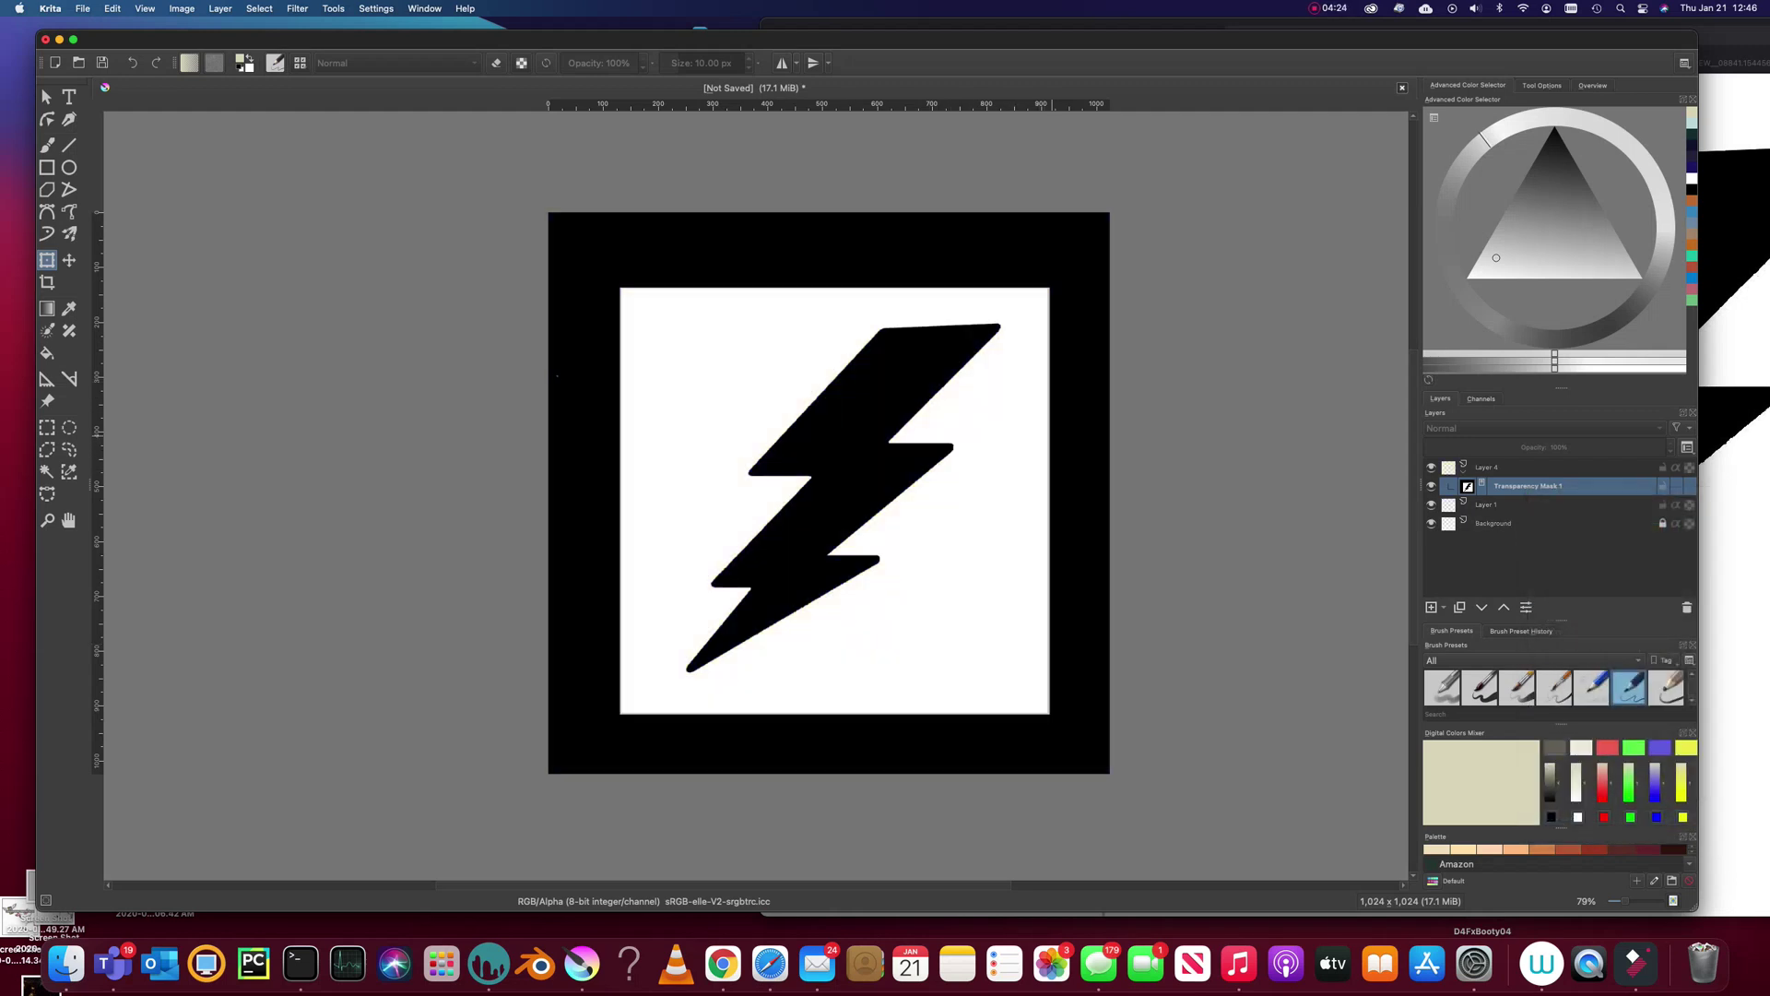
{"action": "left_click", "coordinate": [46, 427]}
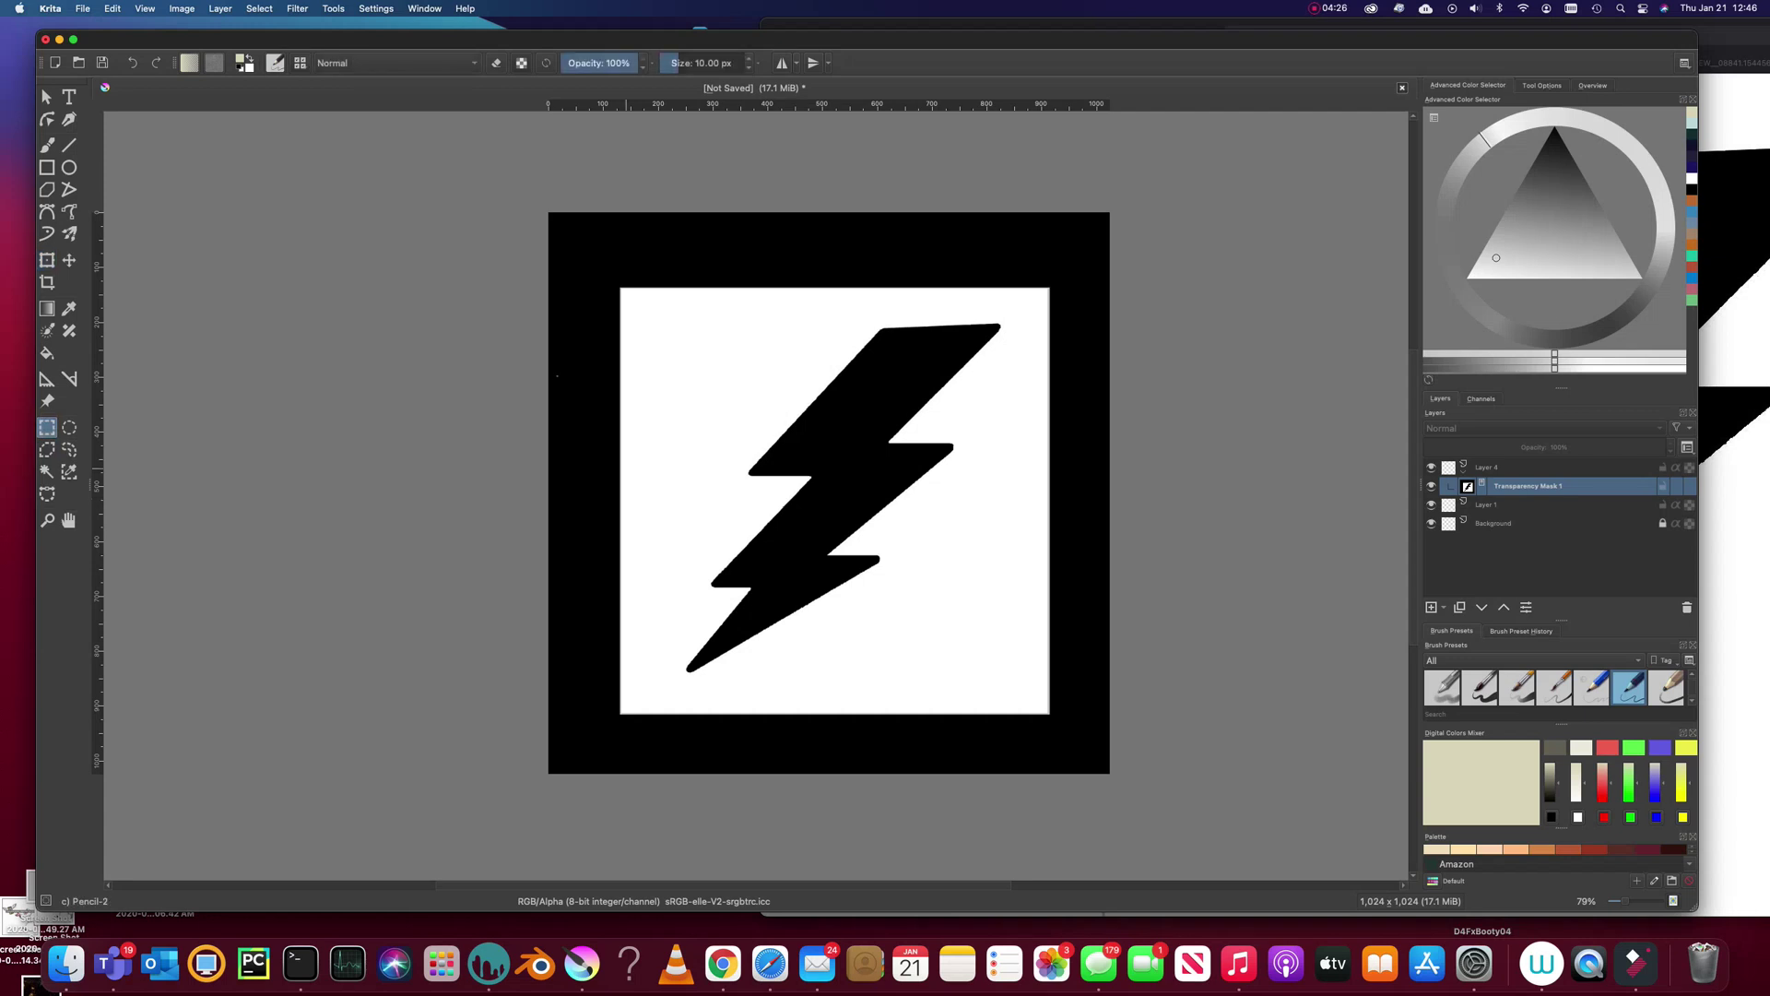
{"action": "left_click_drag", "start_coordinate": [1220, 157], "coordinate": [1026, 819]}
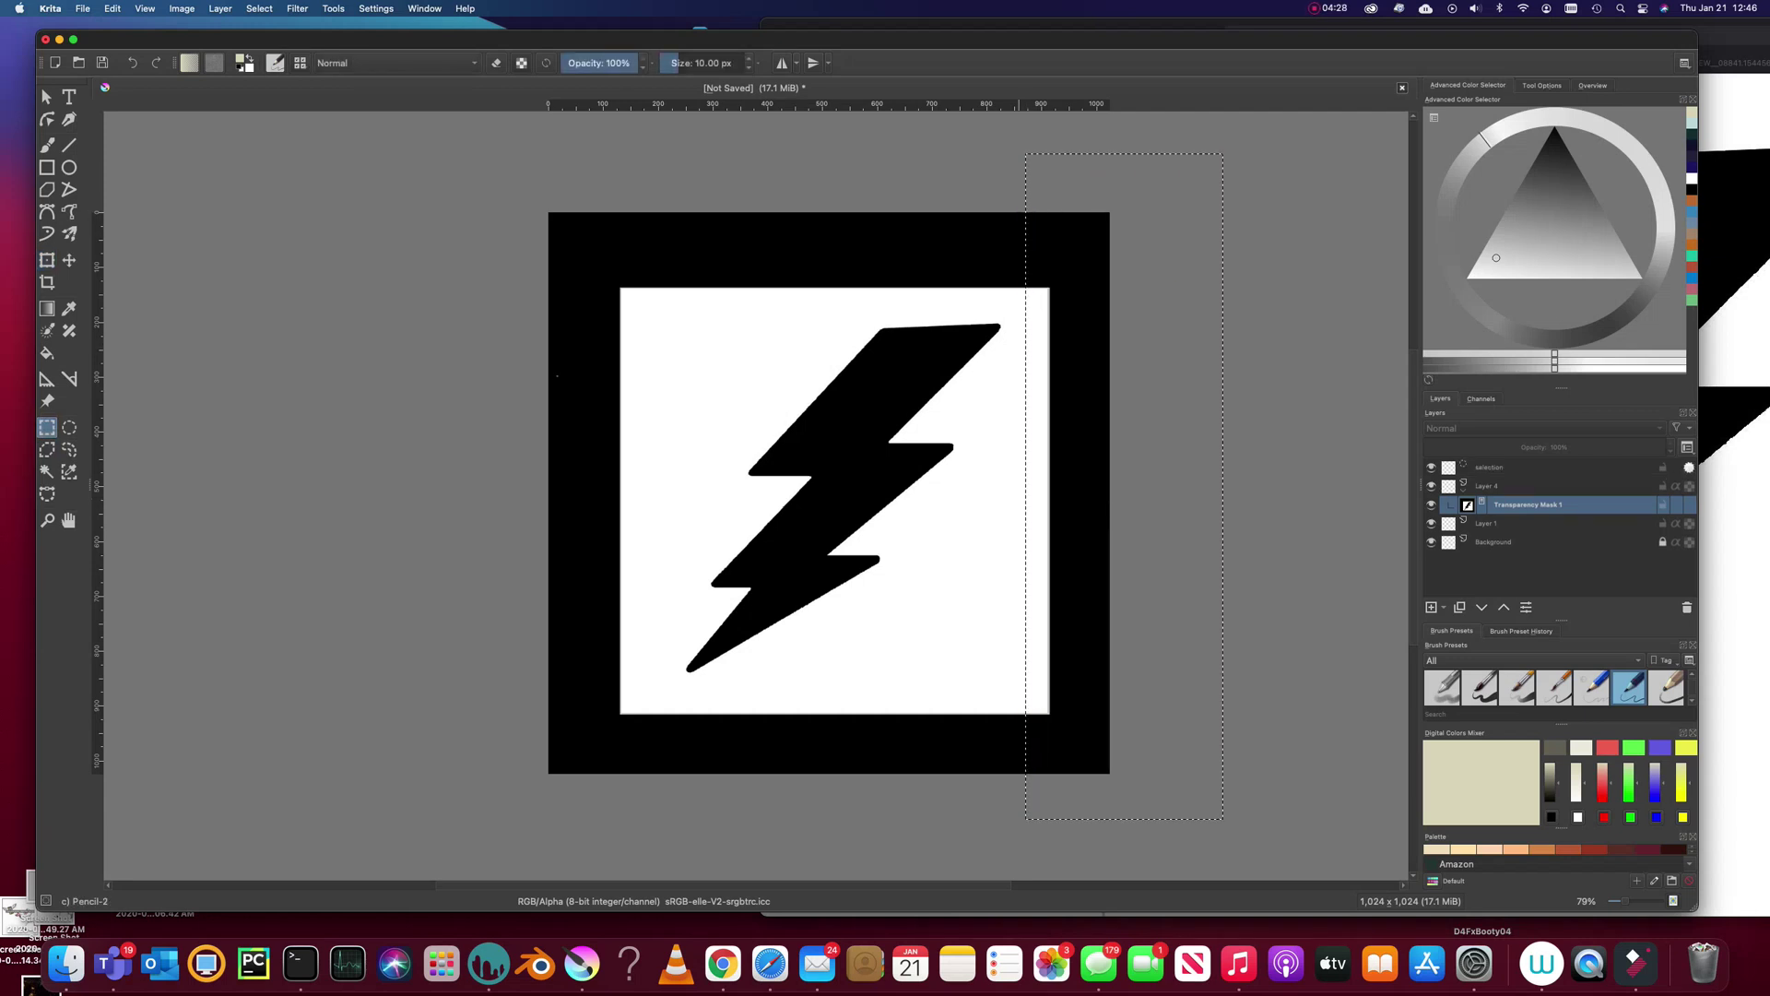
{"action": "key", "text": "x"}
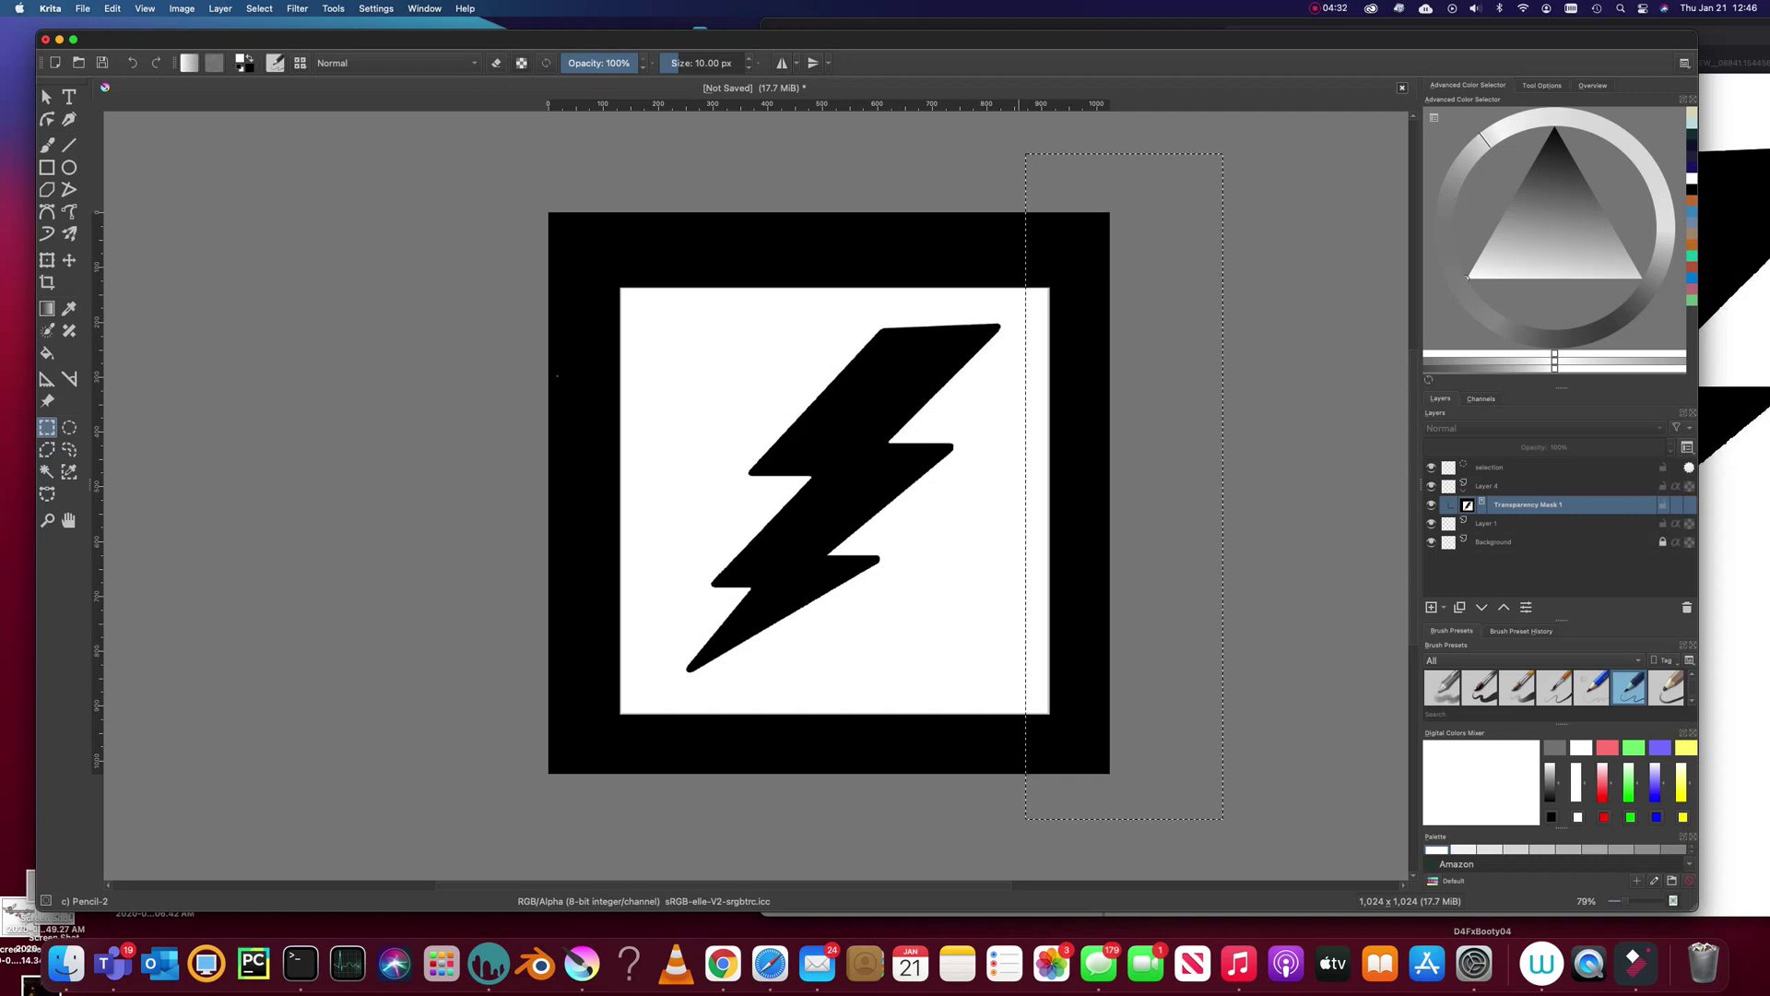
{"action": "key", "text": "shift+BackSpace"}
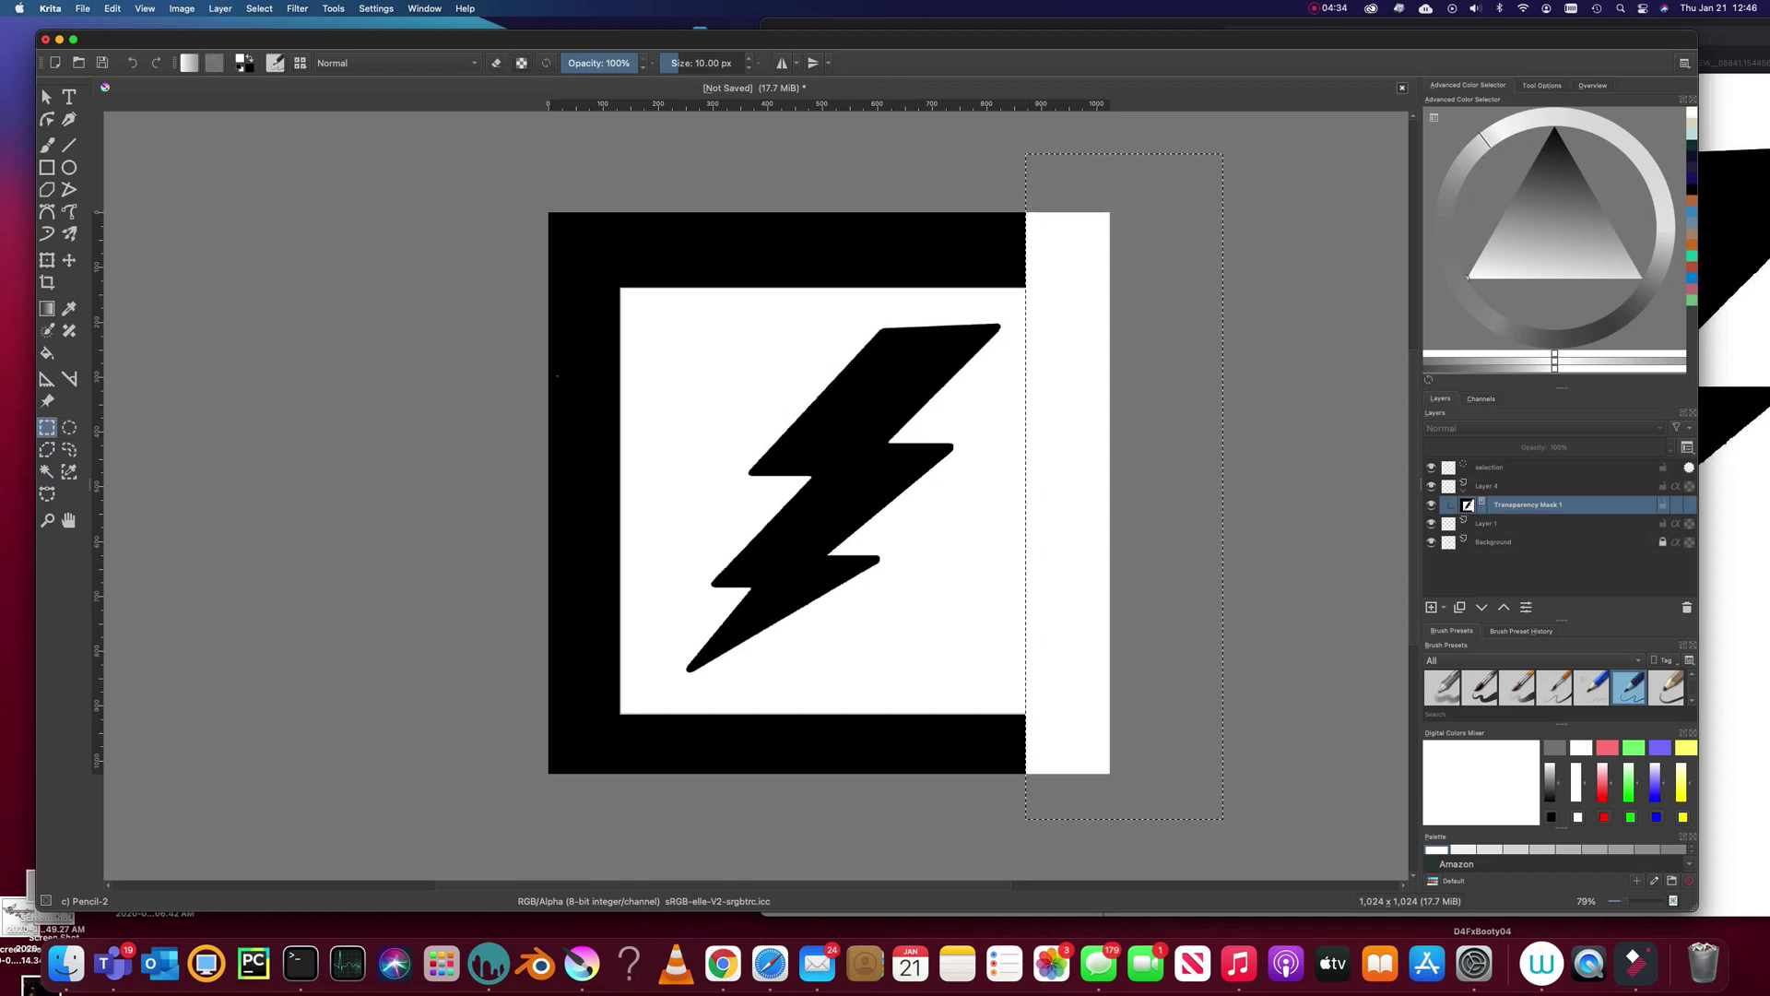
Fill the black strips along the mask's bottom, left and top edges with white, and clear the selection.
{"action": "left_click_drag", "start_coordinate": [1261, 865], "coordinate": [512, 711]}
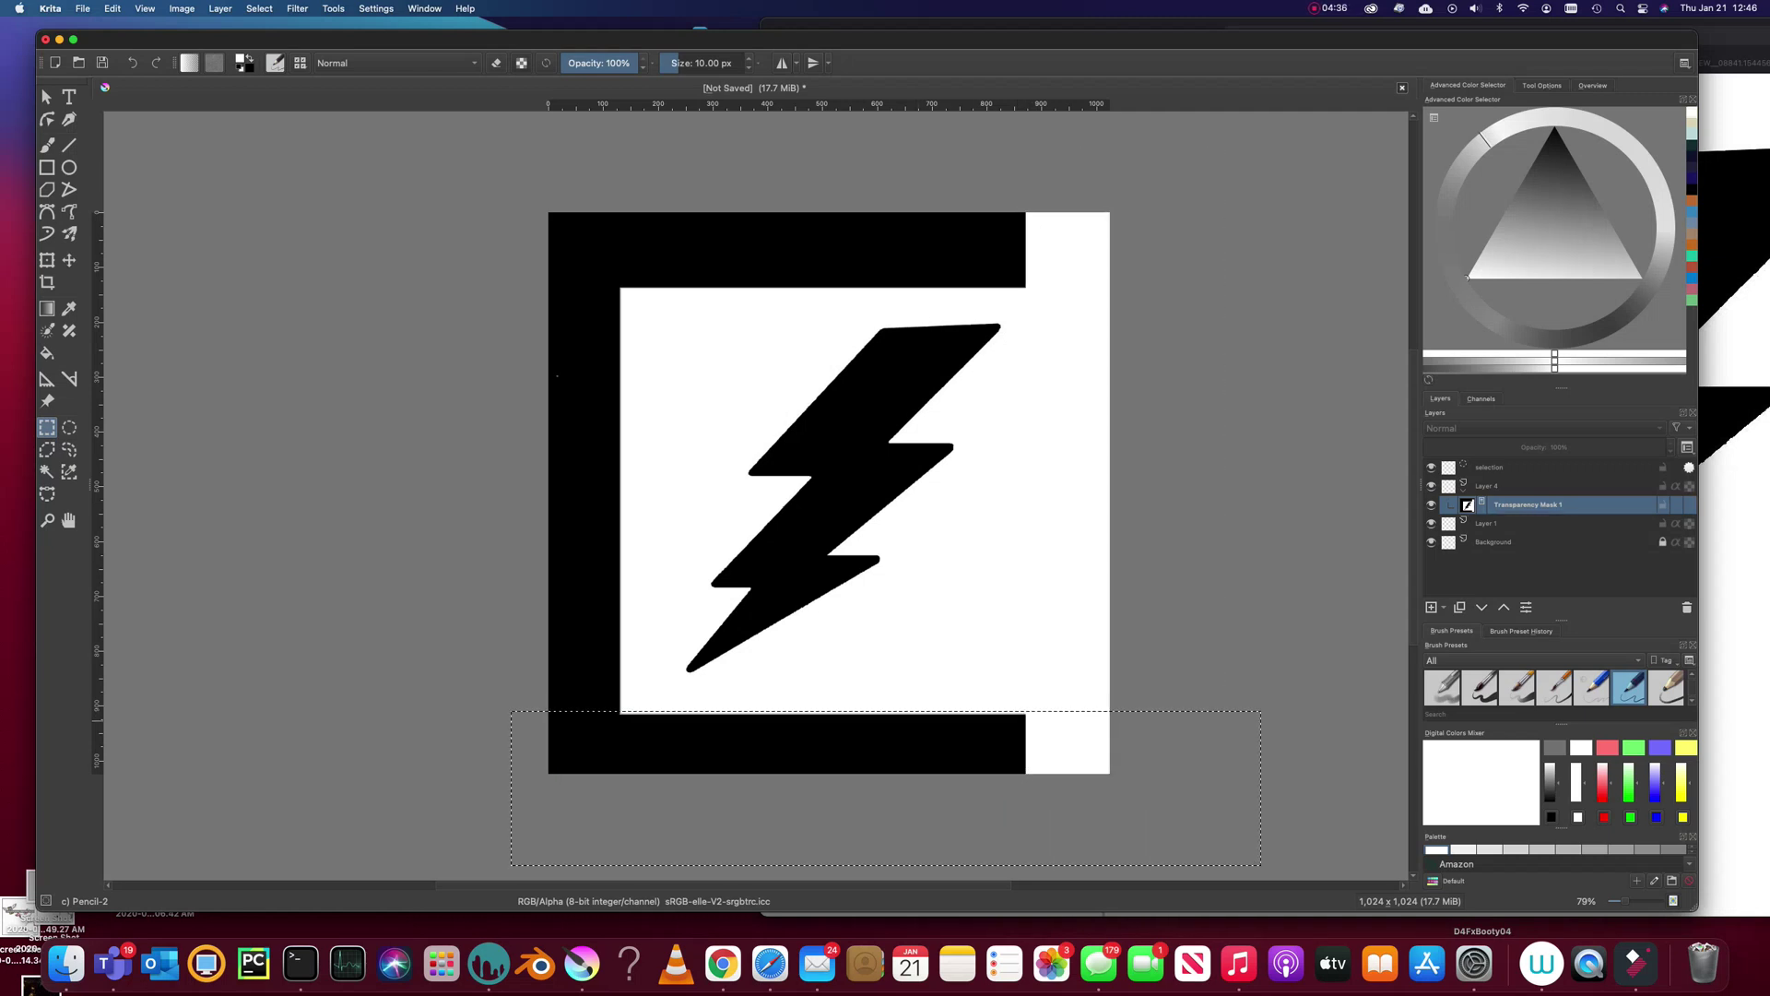
{"action": "key", "text": "shift+BackSpace"}
{"action": "left_click_drag", "start_coordinate": [437, 141], "coordinate": [657, 753]}
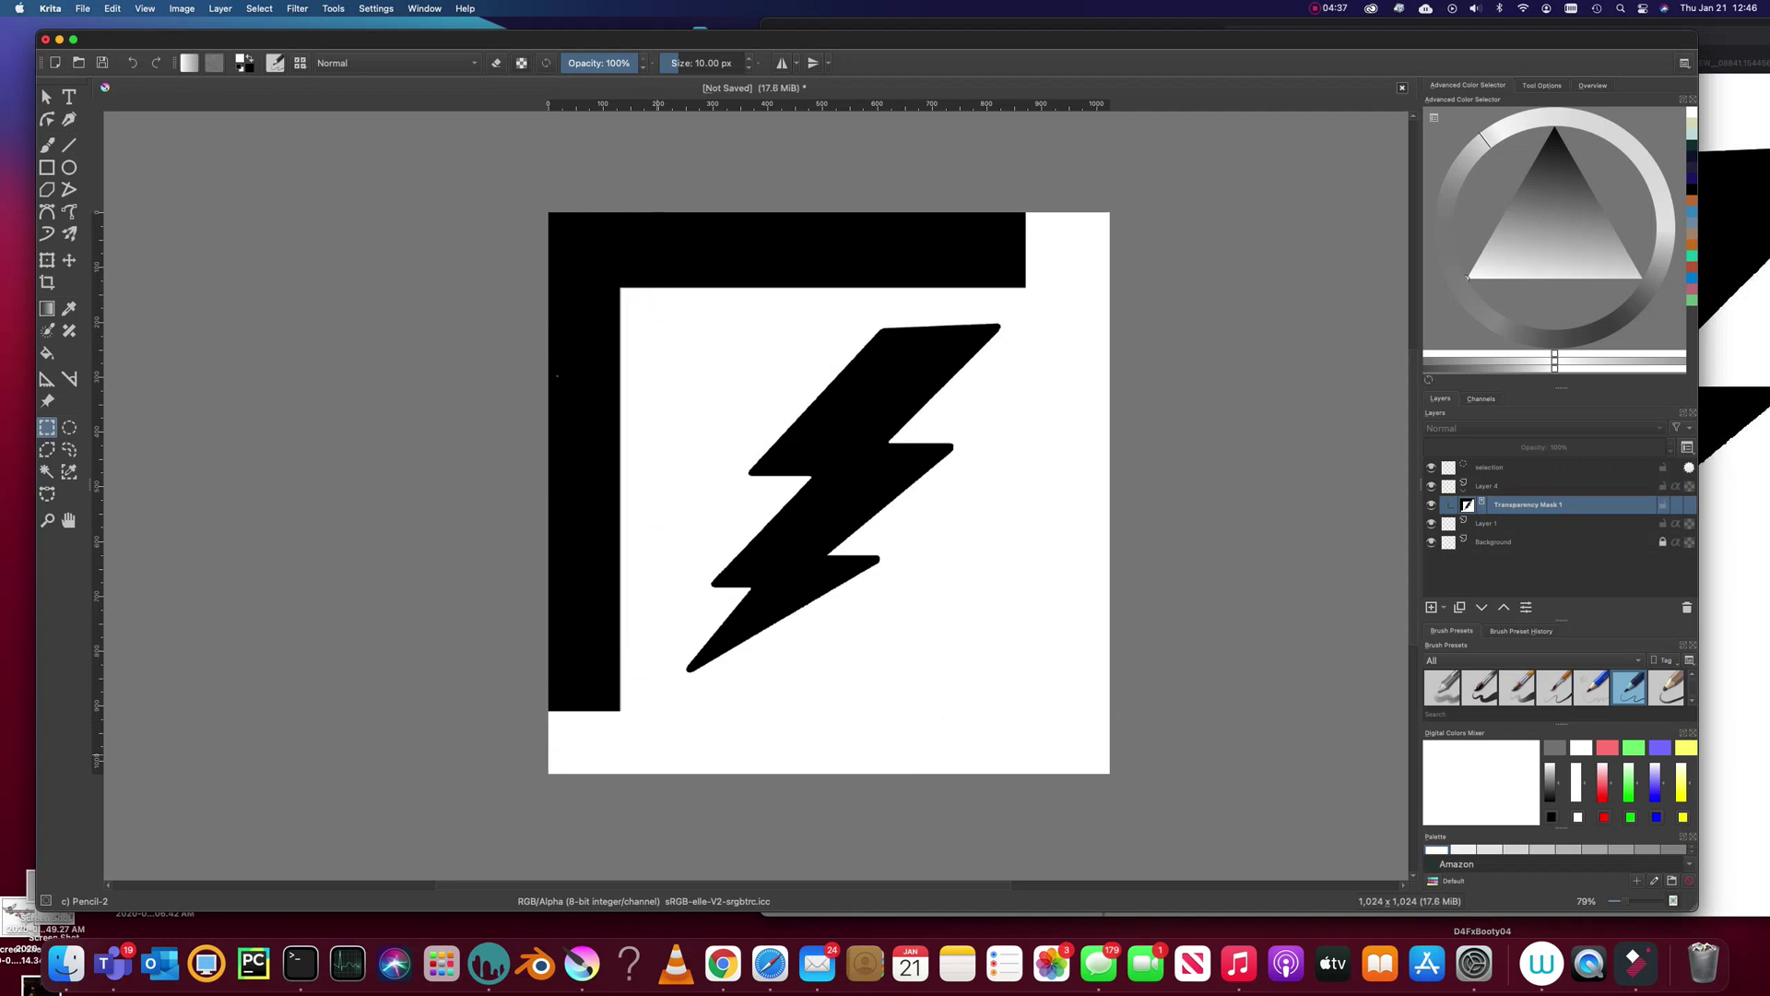
{"action": "key", "text": "shift+BackSpace"}
{"action": "left_click_drag", "start_coordinate": [390, 138], "coordinate": [1182, 299]}
{"action": "key", "text": "shift+BackSpace"}
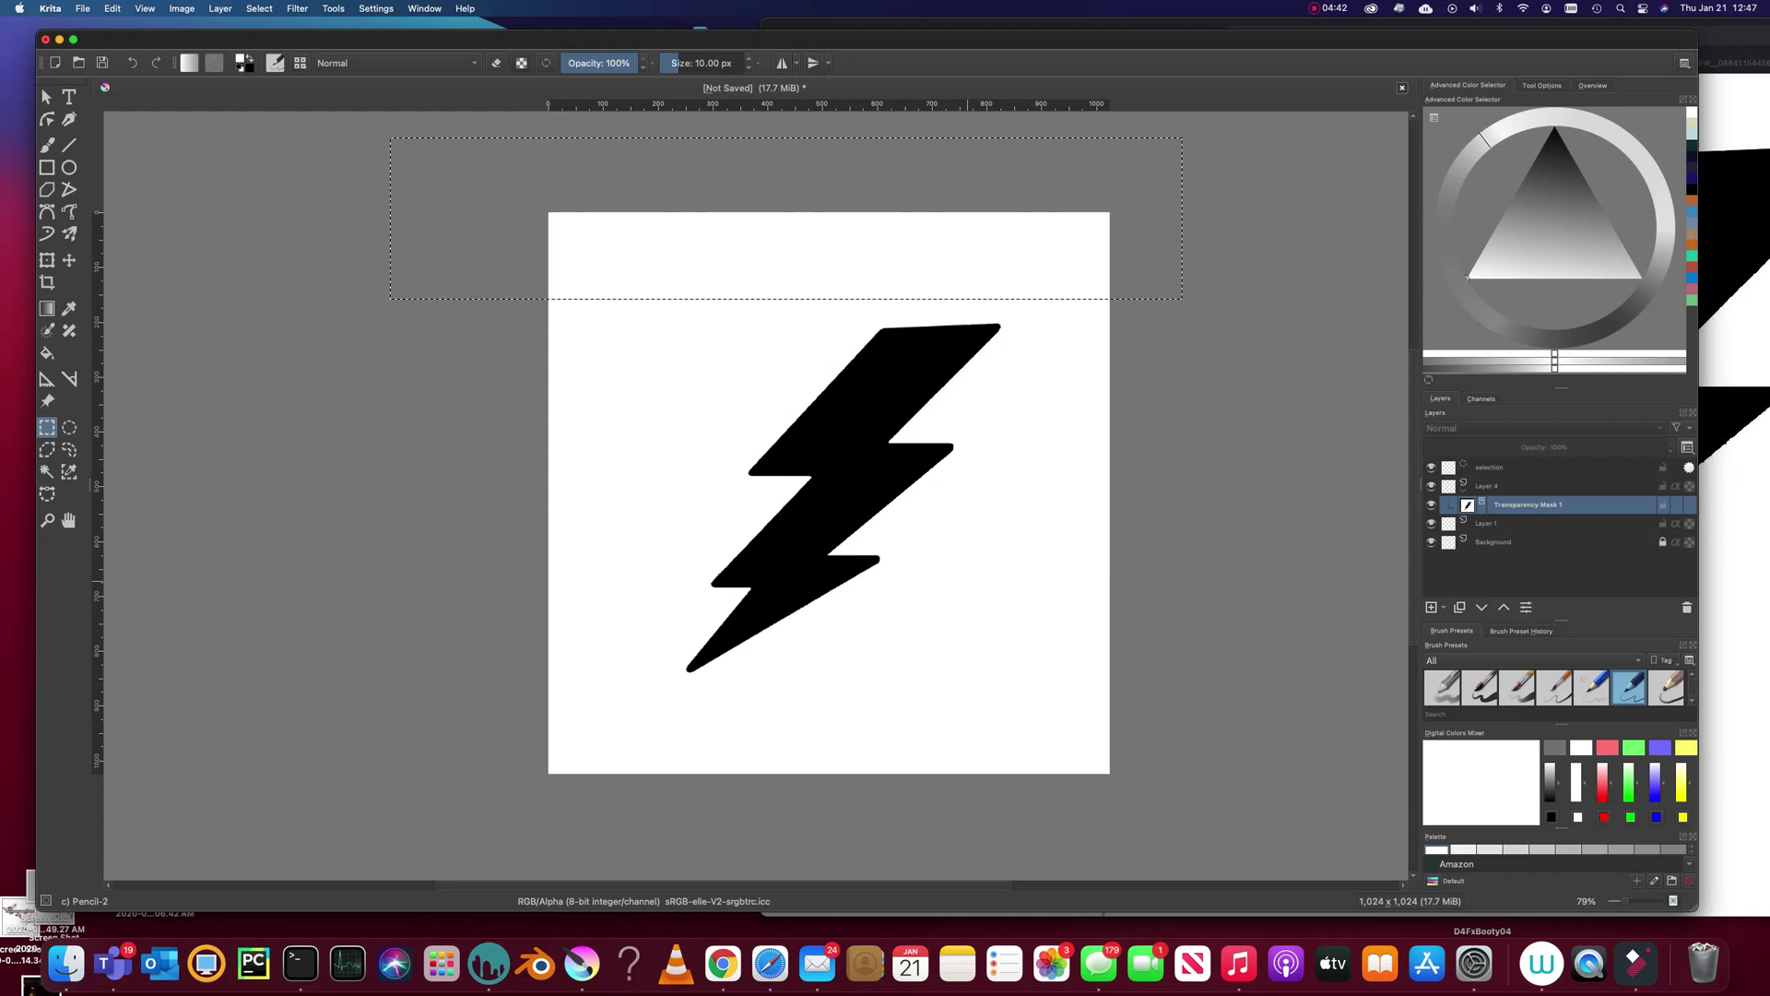
{"action": "key", "text": "super+shift+a"}
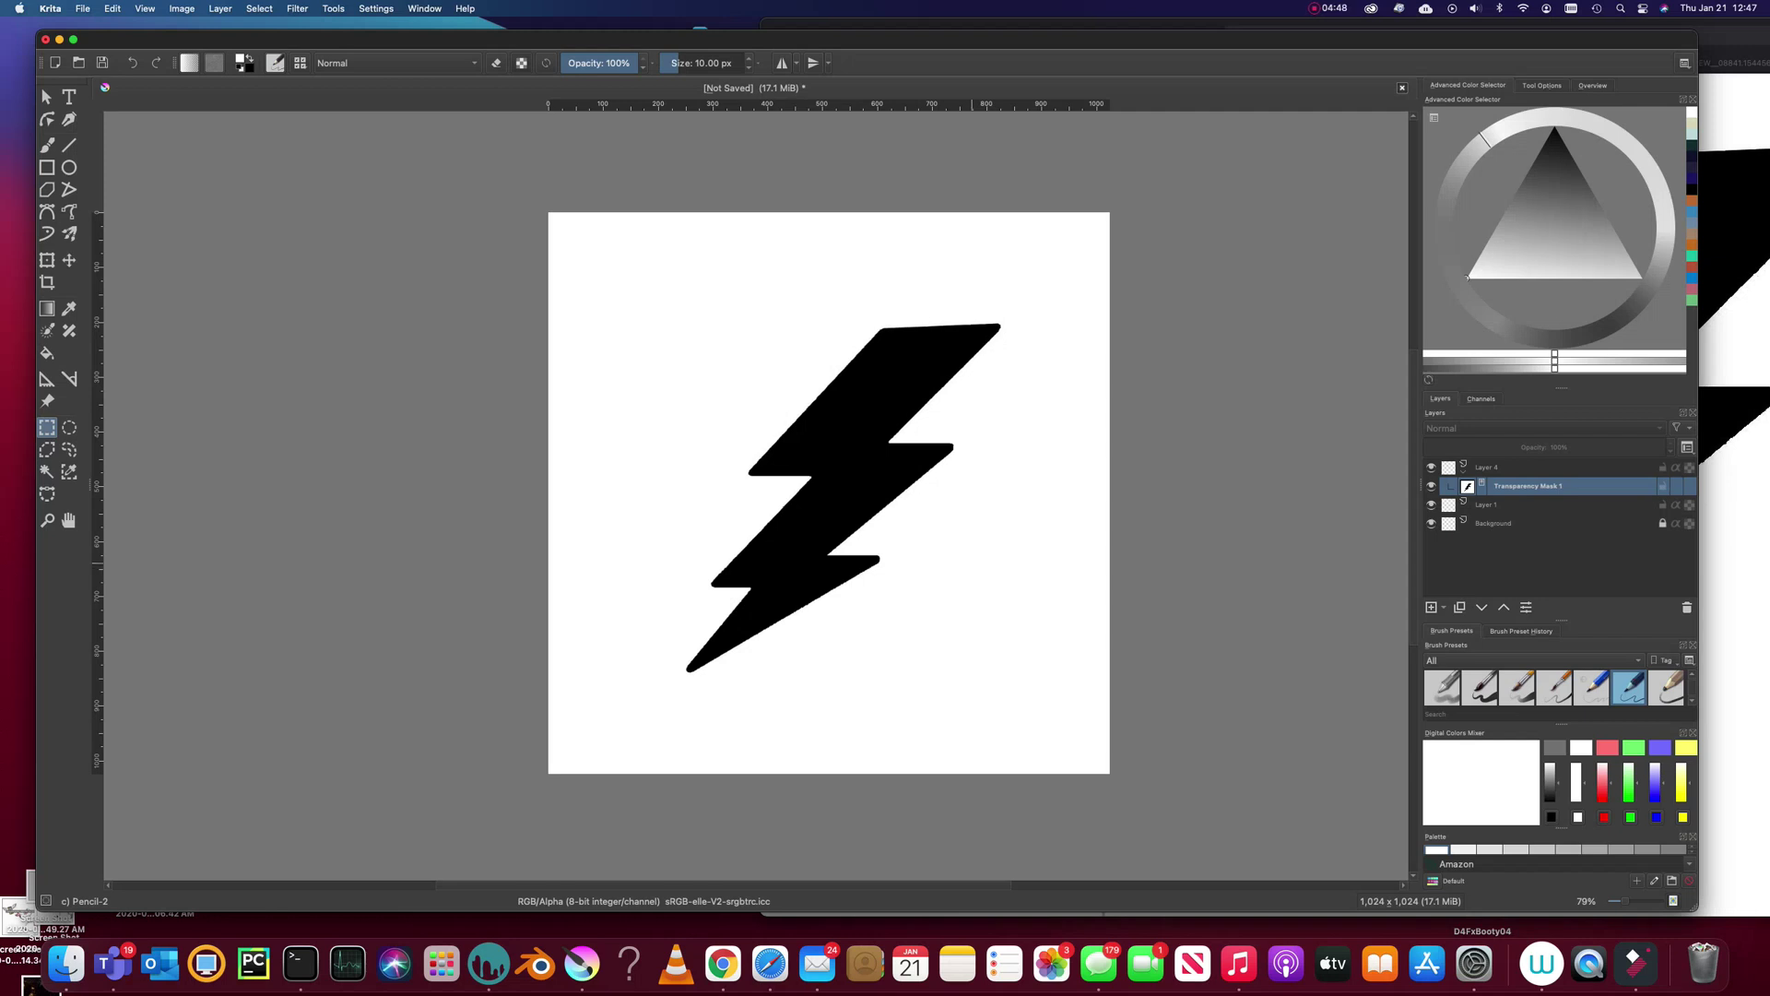
Transform the mask in perspective, tilting the lightning bolt backwards and slanting it, and shift it slightly up and to the right.
{"action": "key", "text": "ctrl+t"}
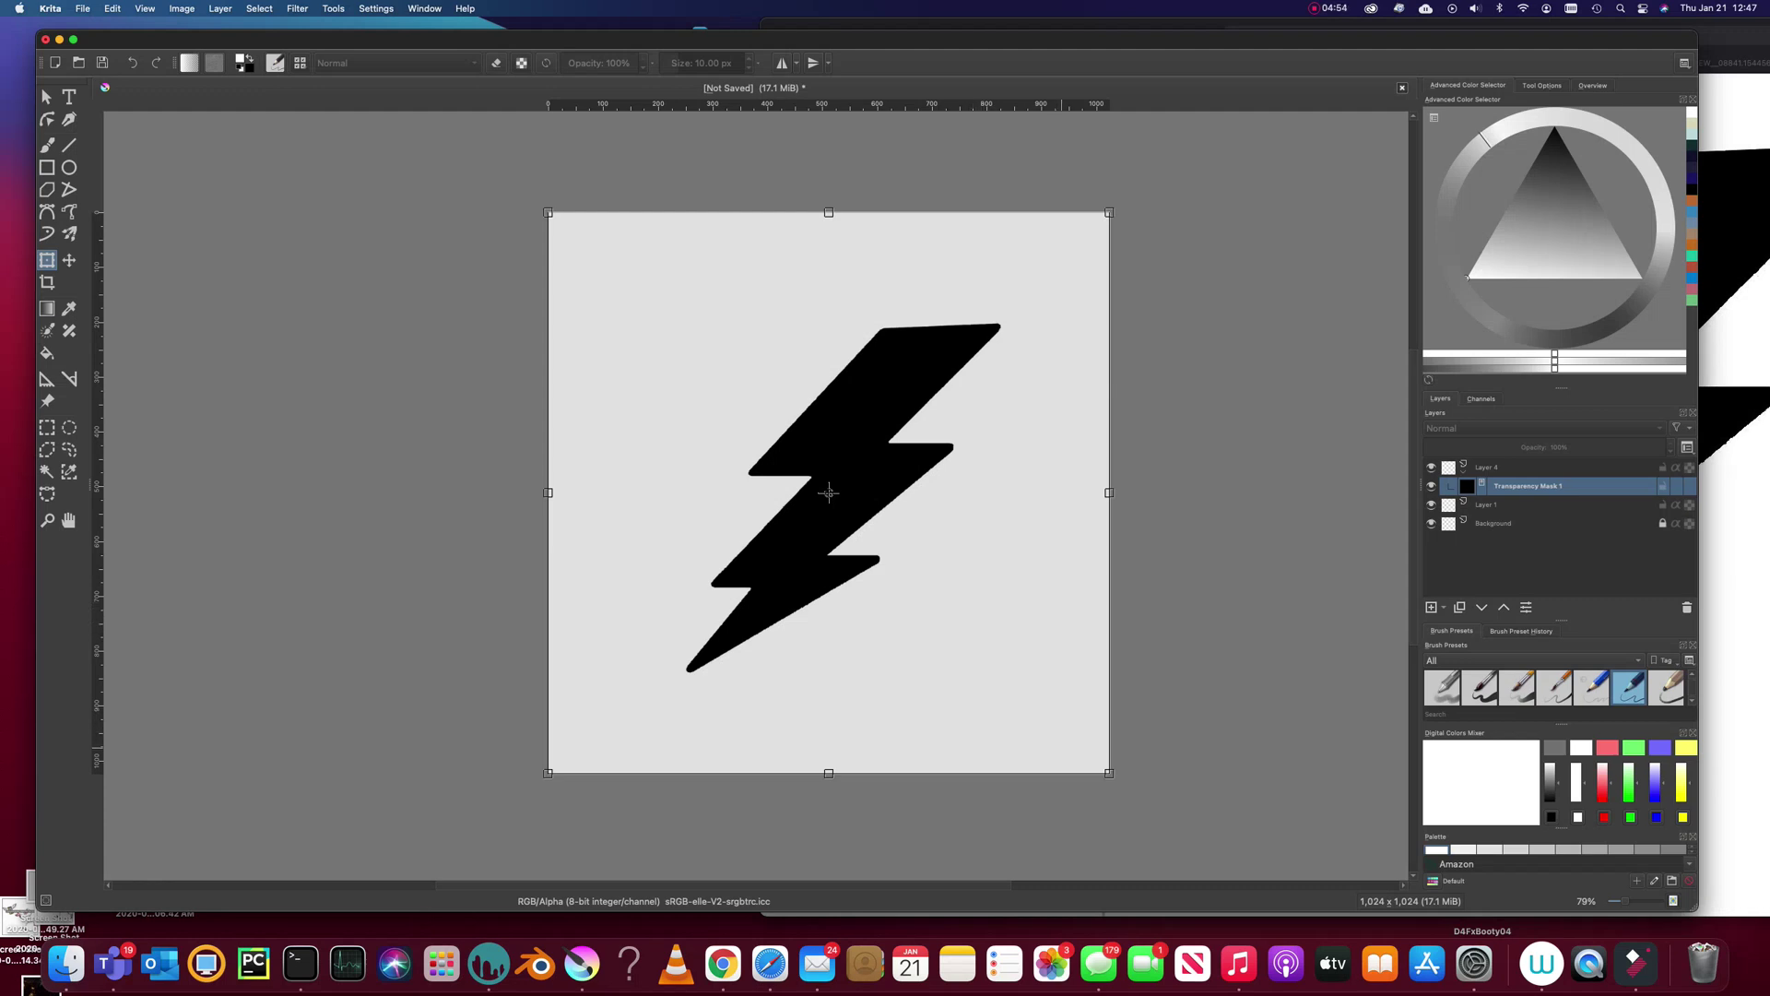
{"action": "left_click_drag", "start_coordinate": [1069, 748], "coordinate": [1040, 632]}
{"action": "left_click_drag", "start_coordinate": [829, 494], "coordinate": [831, 469]}
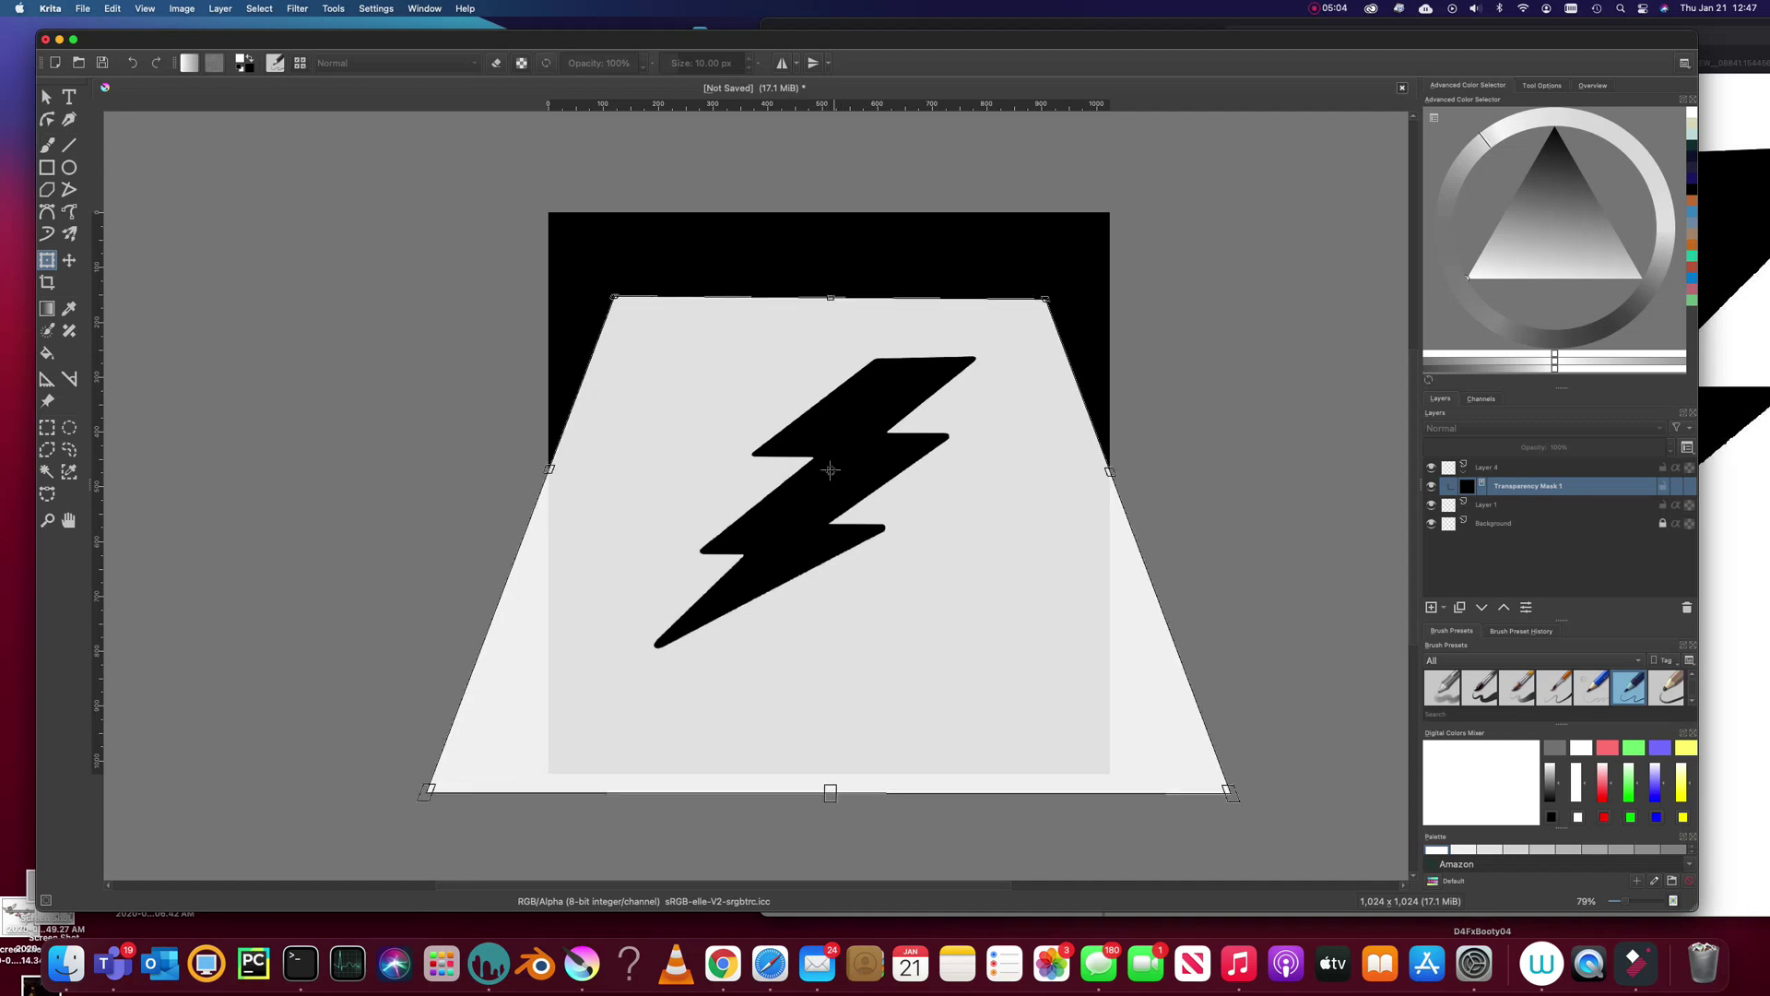
{"action": "left_click_drag", "start_coordinate": [1005, 793], "coordinate": [922, 793]}
{"action": "left_click_drag", "start_coordinate": [922, 671], "coordinate": [1015, 675]}
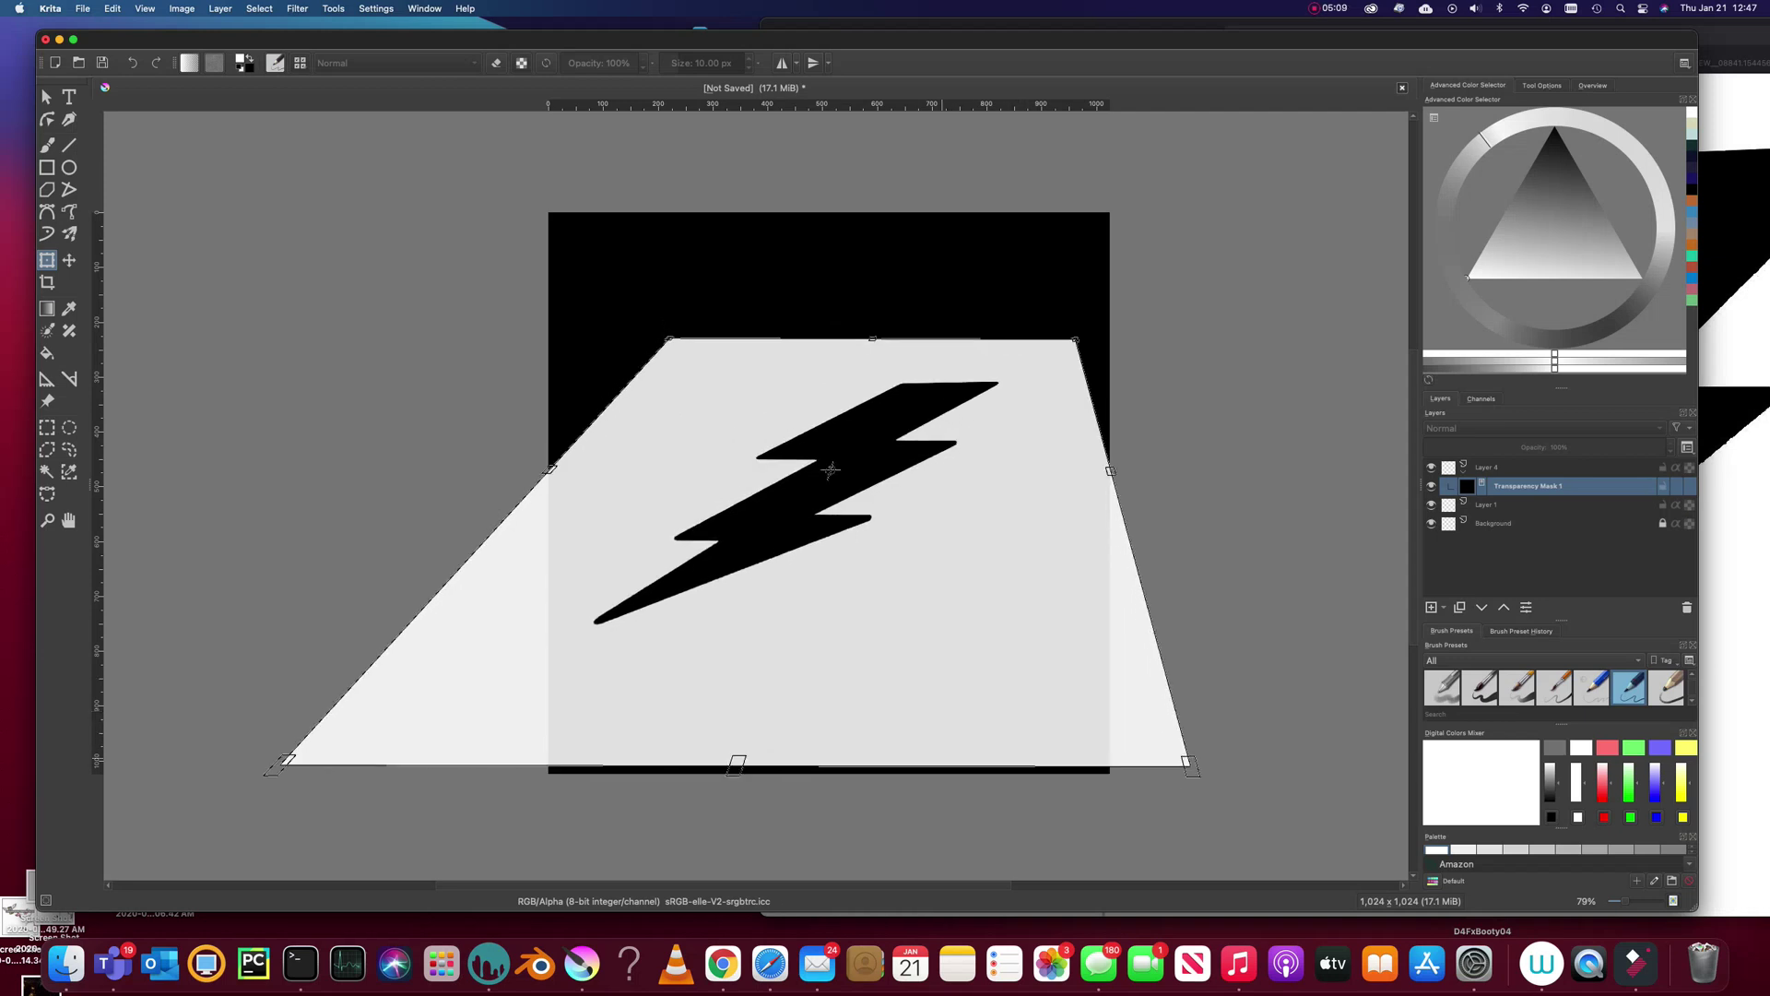
{"action": "left_click_drag", "start_coordinate": [998, 768], "coordinate": [959, 767]}
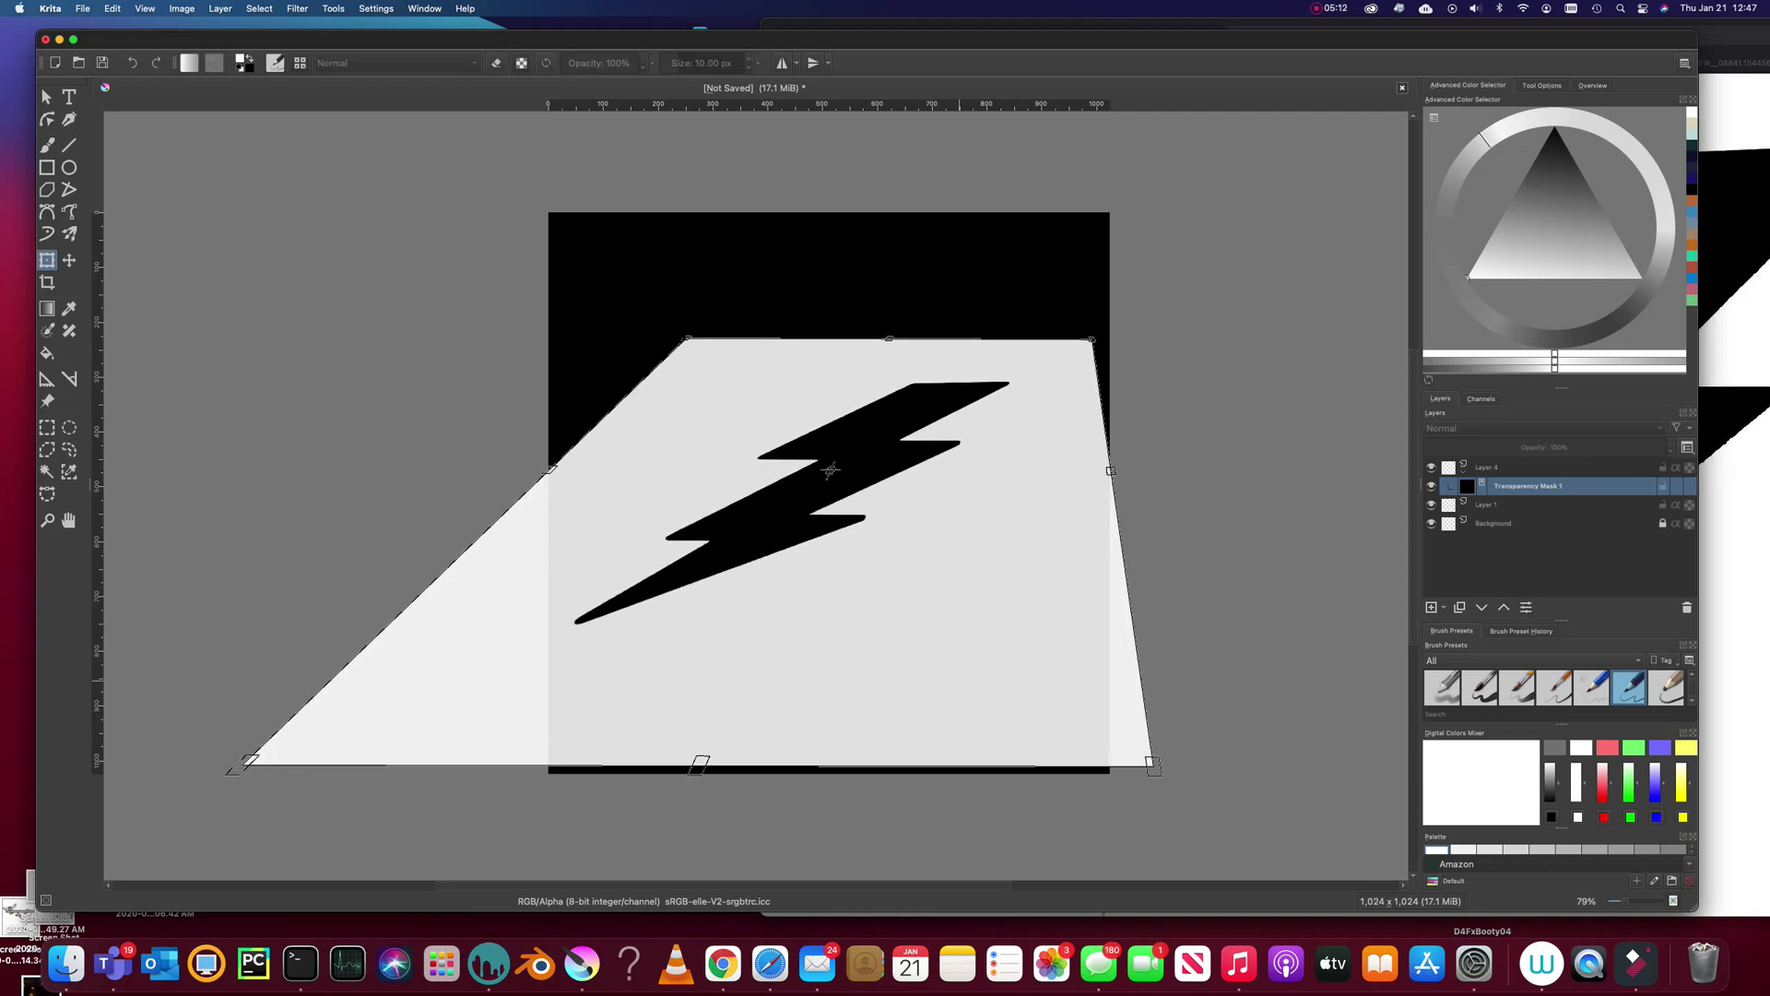
{"action": "left_click_drag", "start_coordinate": [830, 471], "coordinate": [846, 452]}
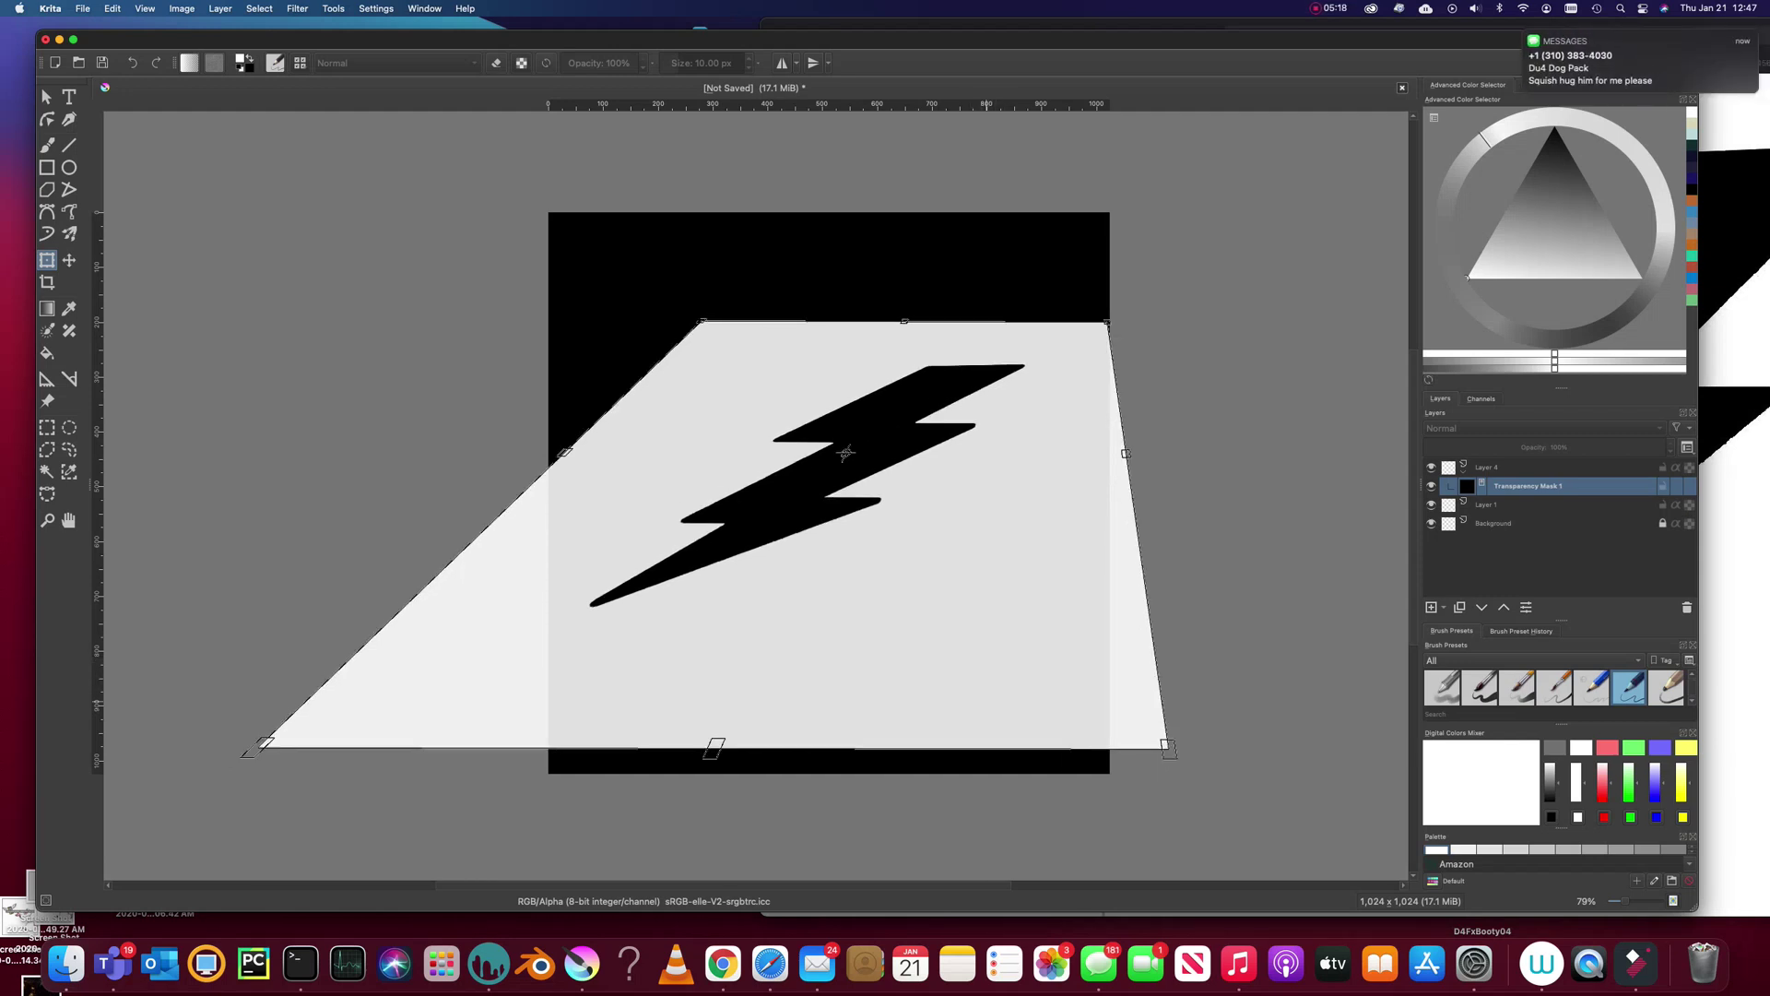
{"action": "key", "text": "Return"}
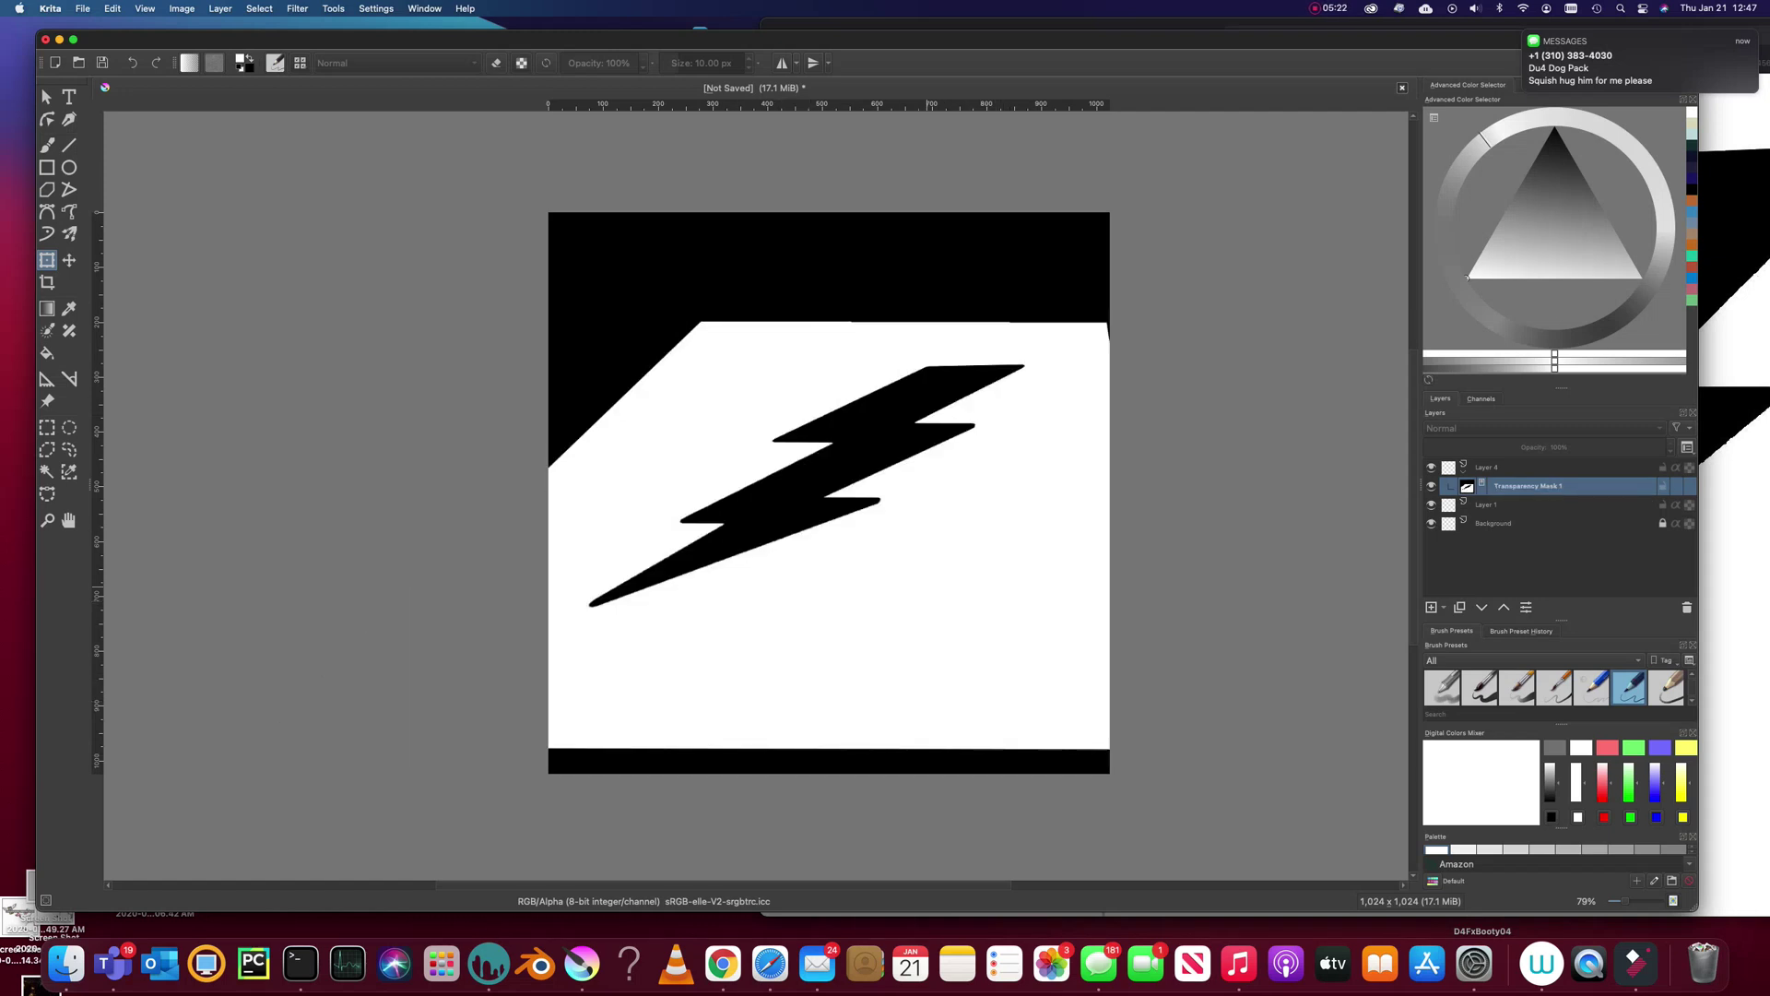
Fill the black areas along the mask's bottom, top and right edges with white using rectangular selections.
{"action": "key", "text": "ctrl+r"}
{"action": "key", "text": "b"}
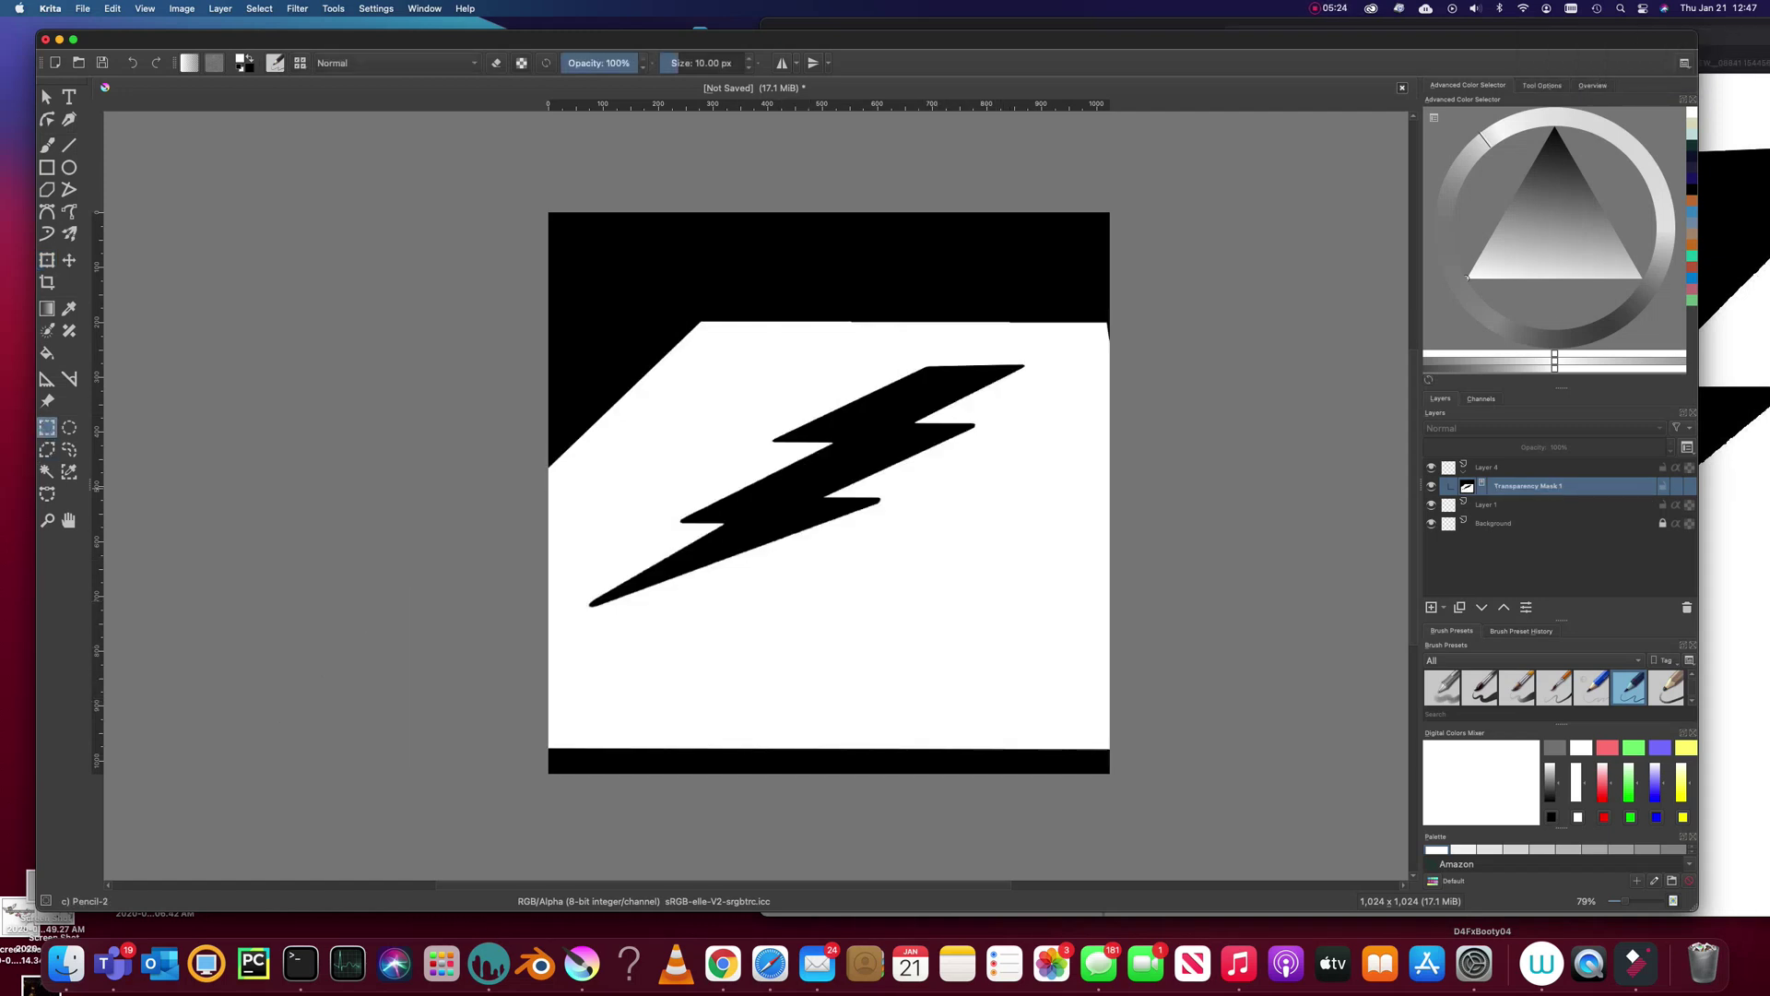
{"action": "left_click_drag", "start_coordinate": [431, 683], "coordinate": [1217, 832]}
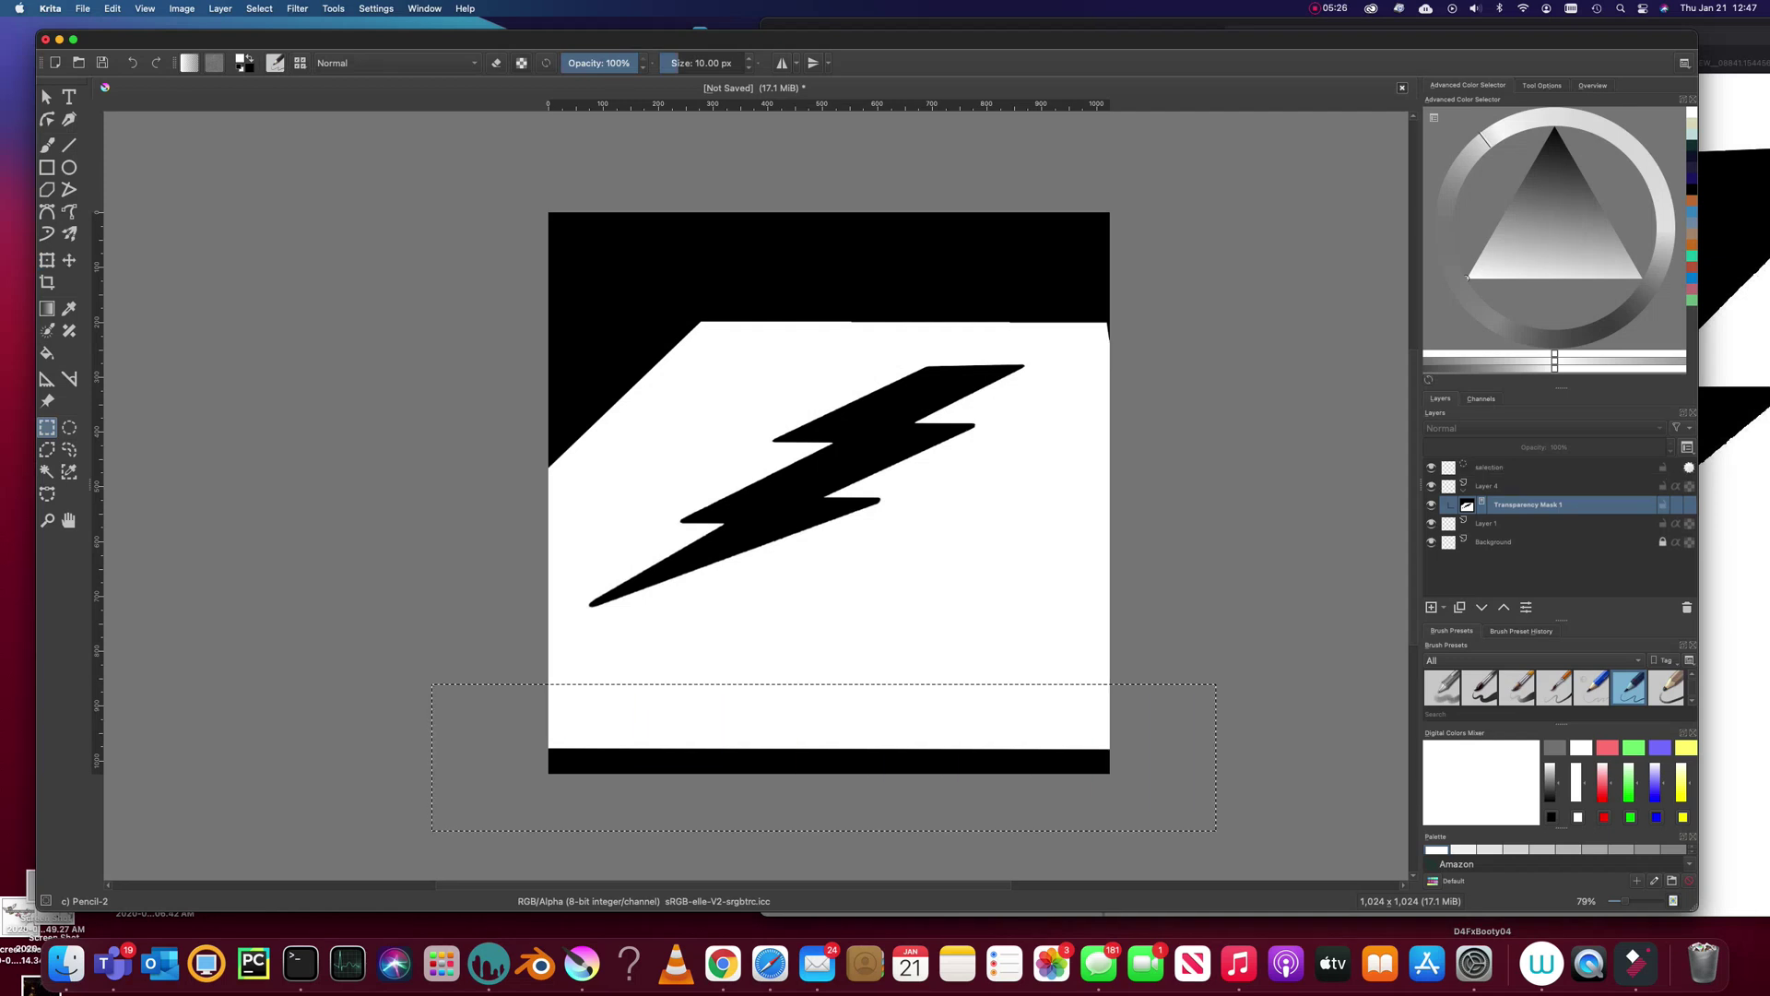
{"action": "key", "text": "BackSpace"}
{"action": "left_click_drag", "start_coordinate": [450, 161], "coordinate": [1166, 334]}
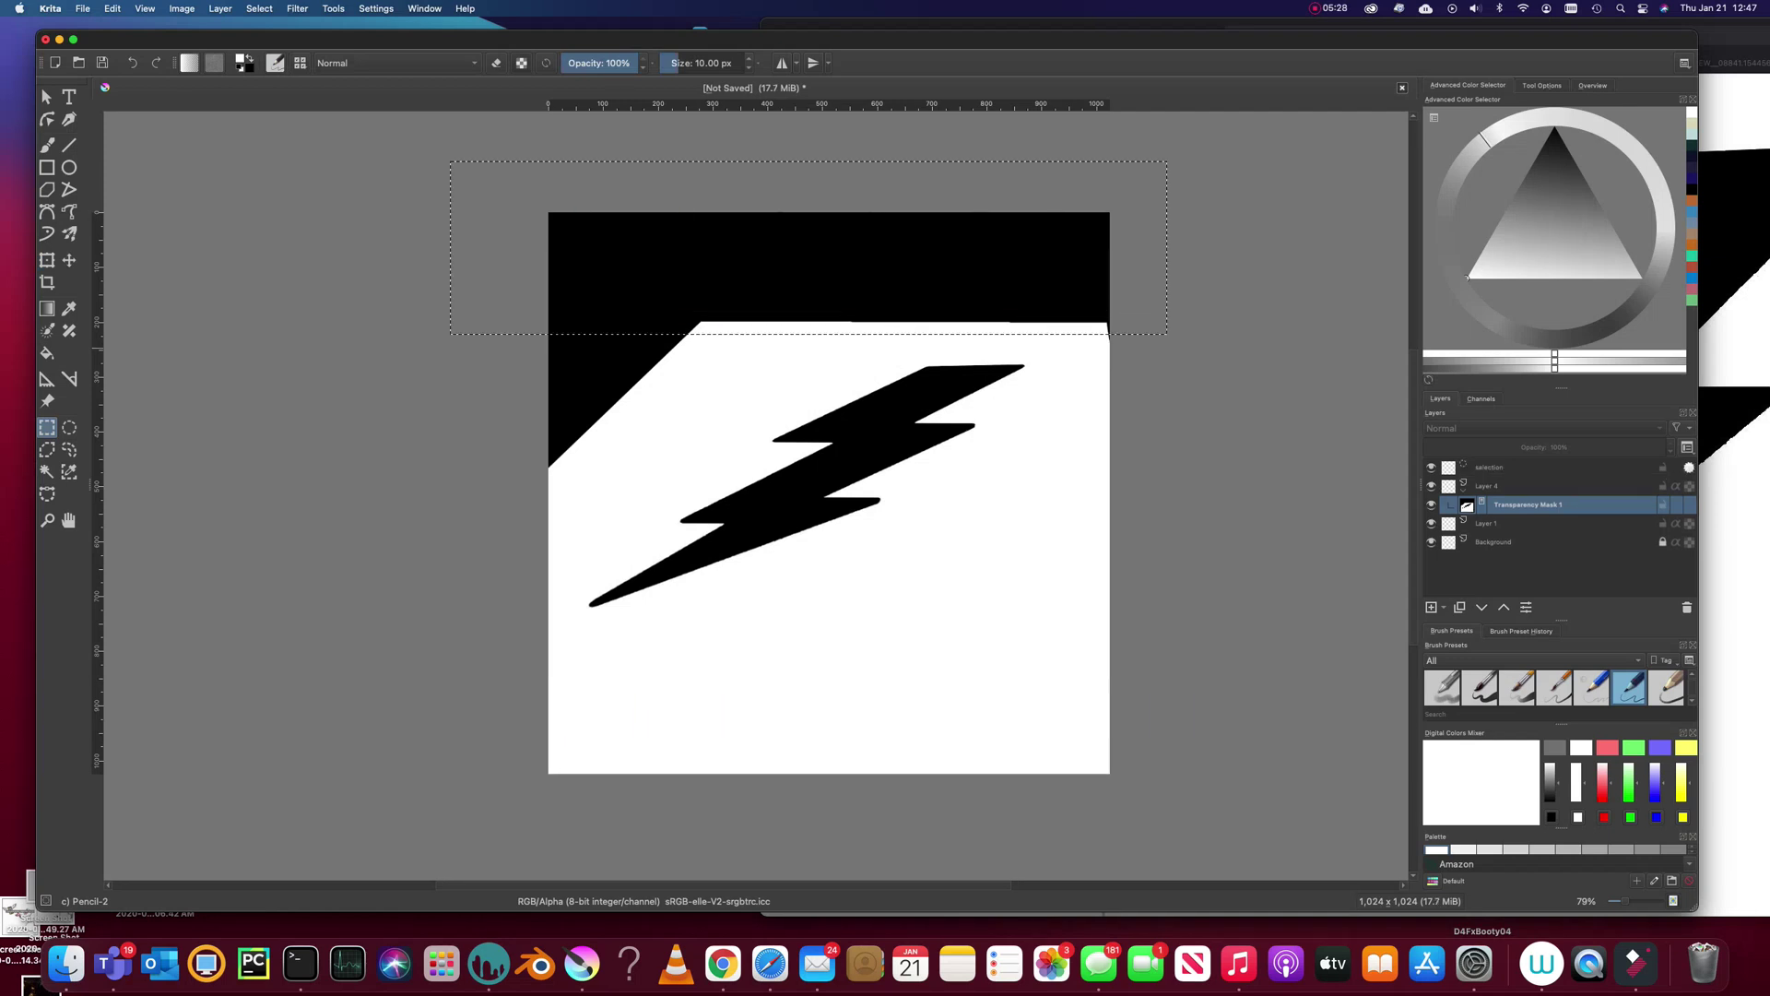
{"action": "key", "text": "BackSpace"}
{"action": "left_click_drag", "start_coordinate": [1077, 245], "coordinate": [1213, 427]}
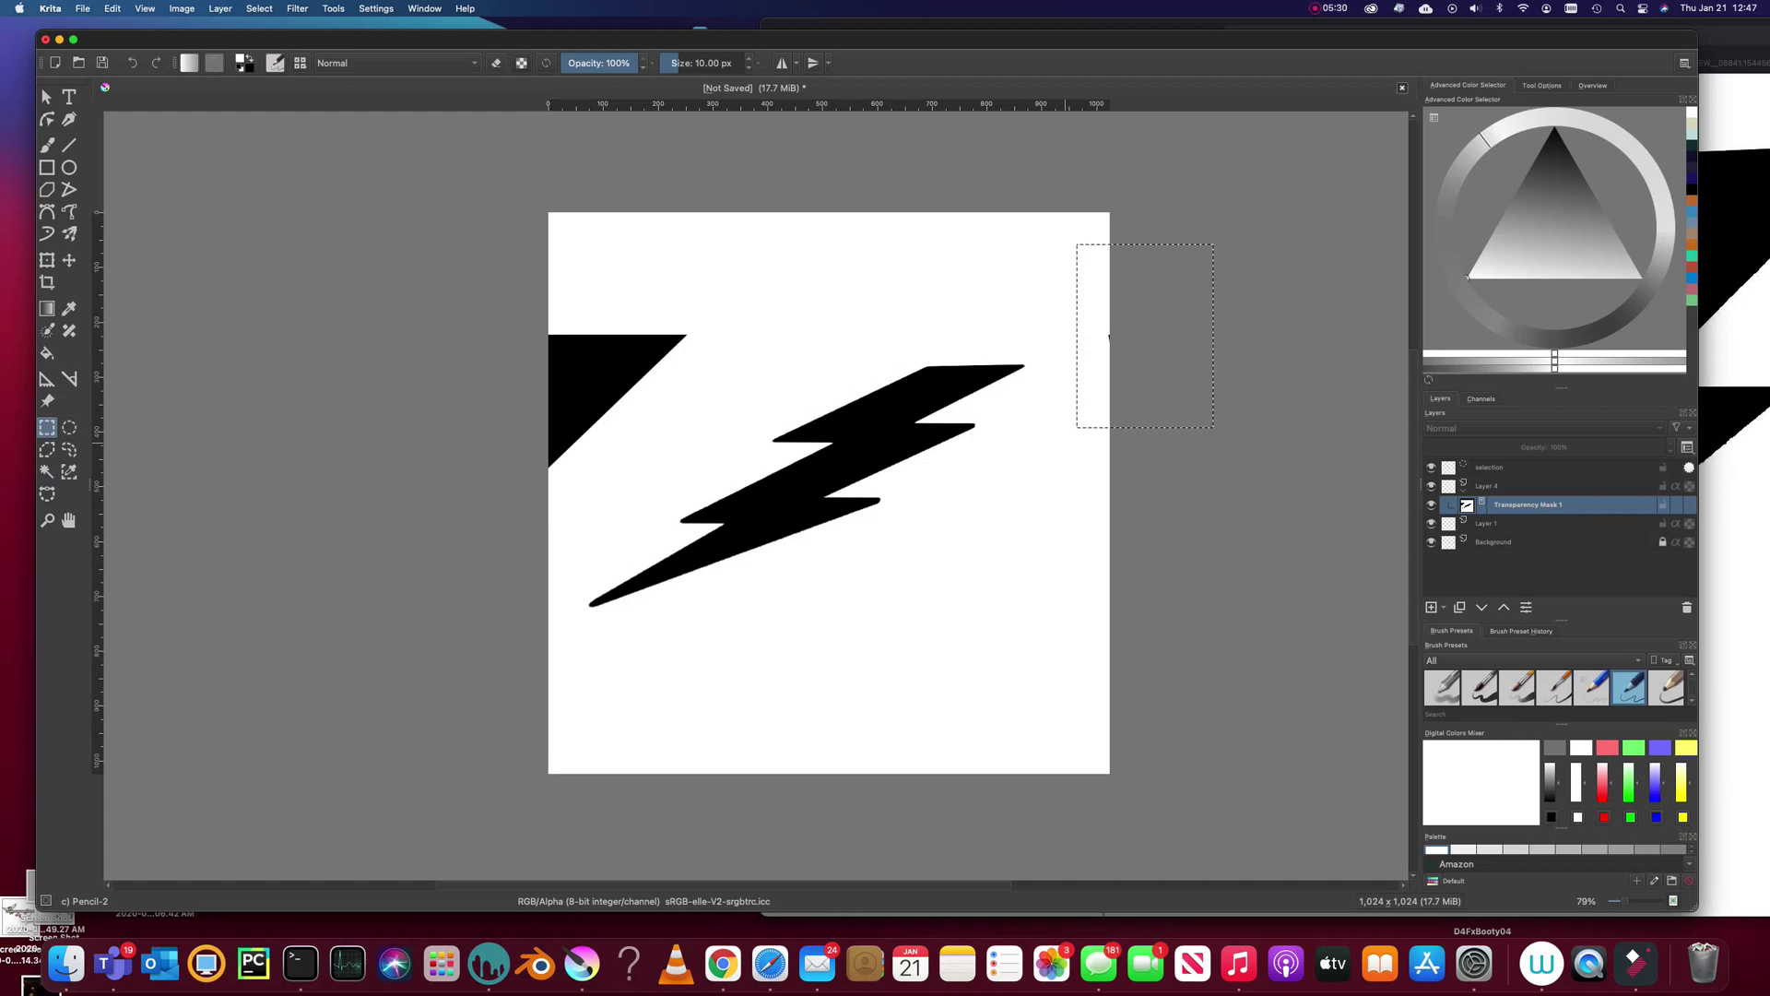
{"action": "key", "text": "BackSpace"}
Enclose the remaining black triangle at the mask's left edge in a polygonal selection, fill it with white and deselect.
{"action": "left_click", "coordinate": [47, 449]}
{"action": "left_click", "coordinate": [518, 260]}
{"action": "left_click", "coordinate": [768, 305]}
{"action": "left_click", "coordinate": [715, 441]}
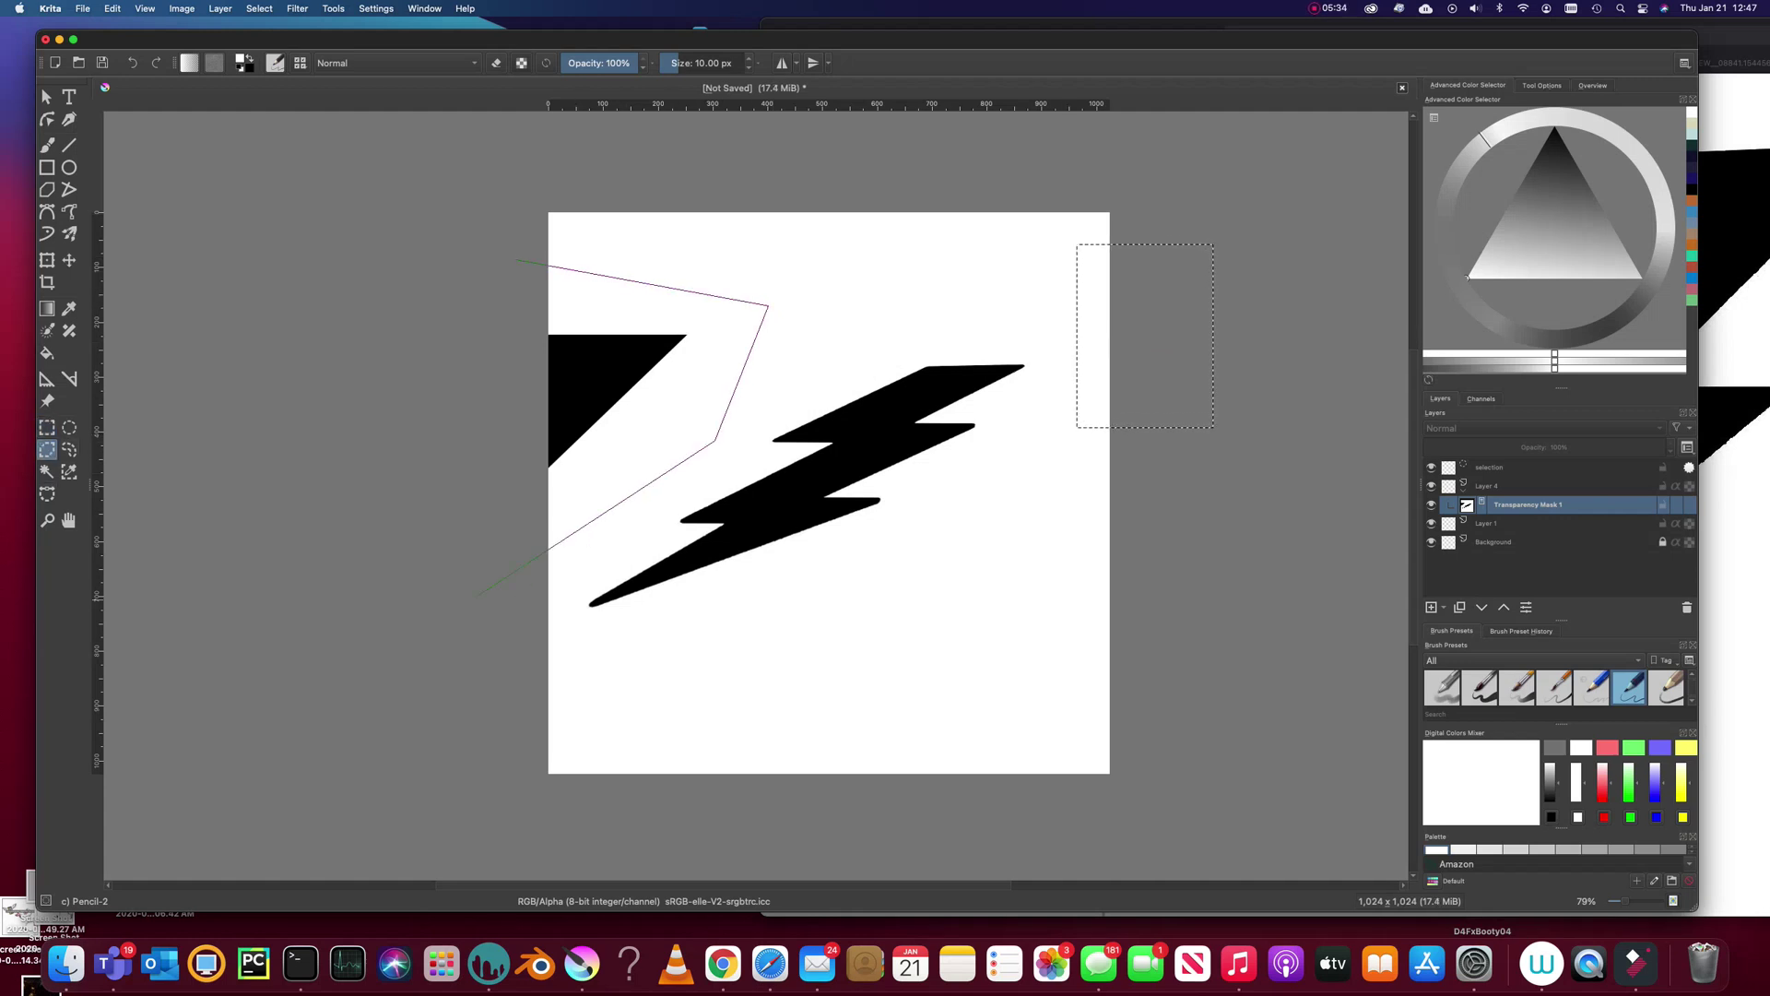
{"action": "left_click", "coordinate": [476, 588]}
{"action": "left_click", "coordinate": [434, 417]}
{"action": "left_click", "coordinate": [517, 260]}
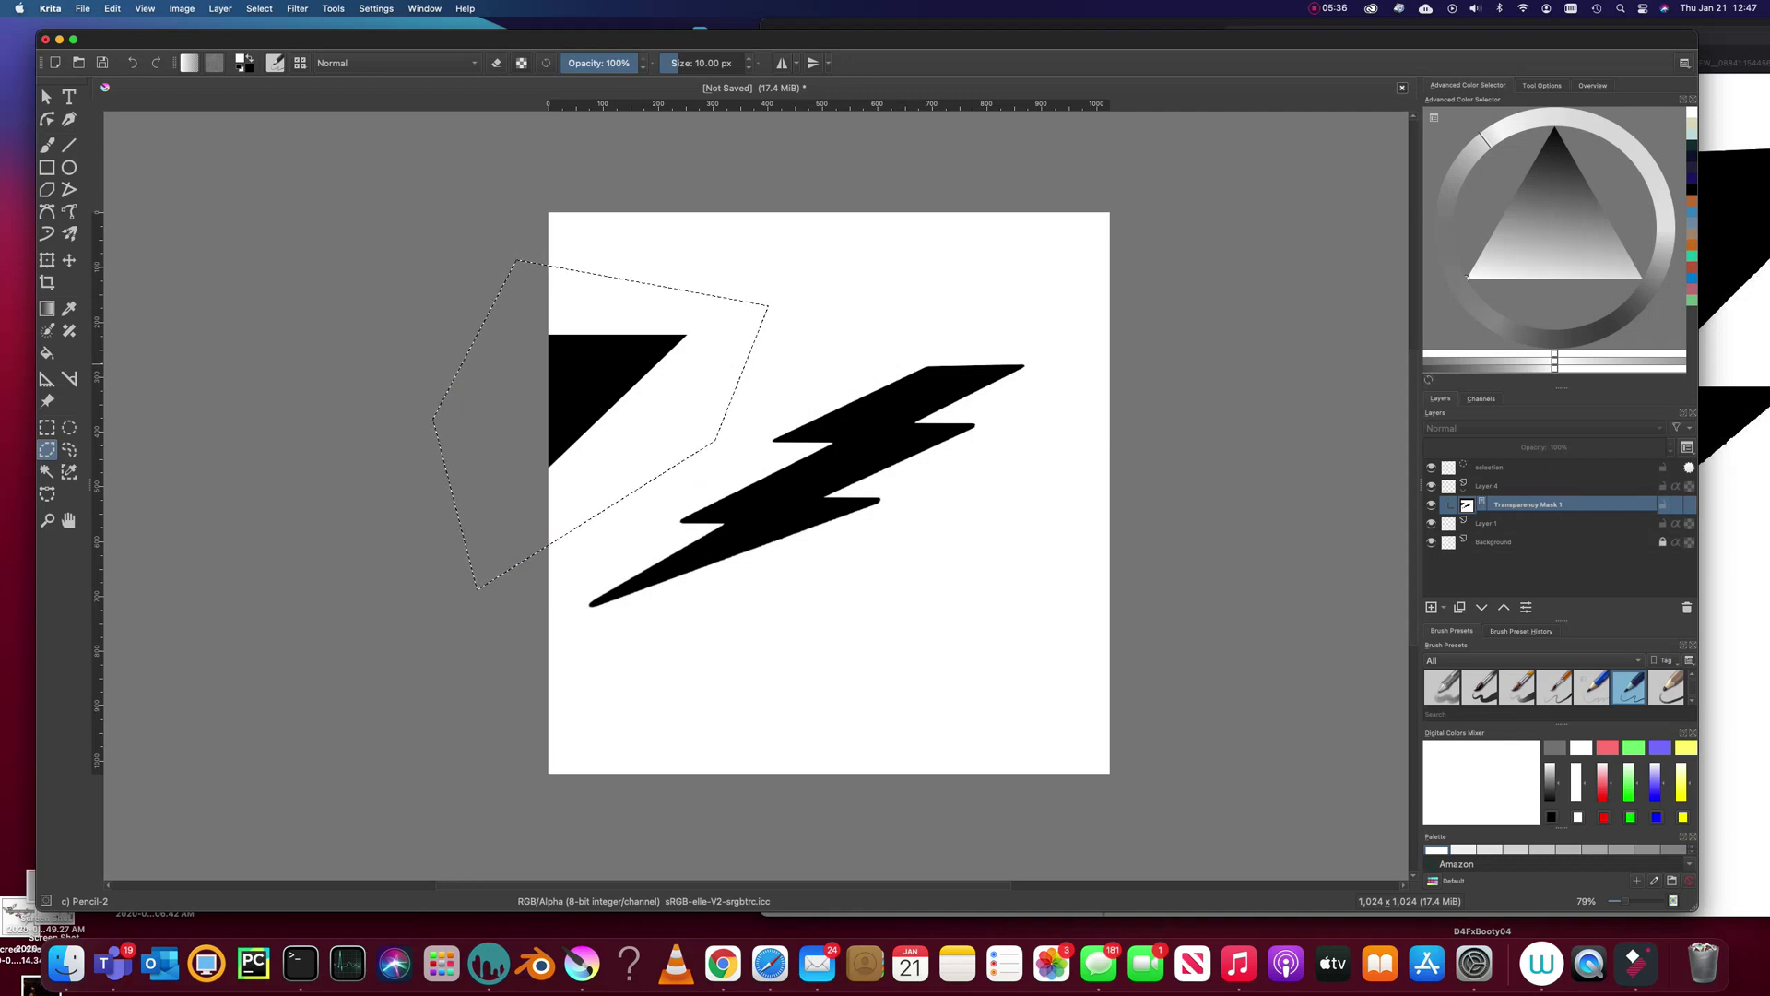
{"action": "key", "text": "BackSpace"}
{"action": "key", "text": "super+shift+a"}
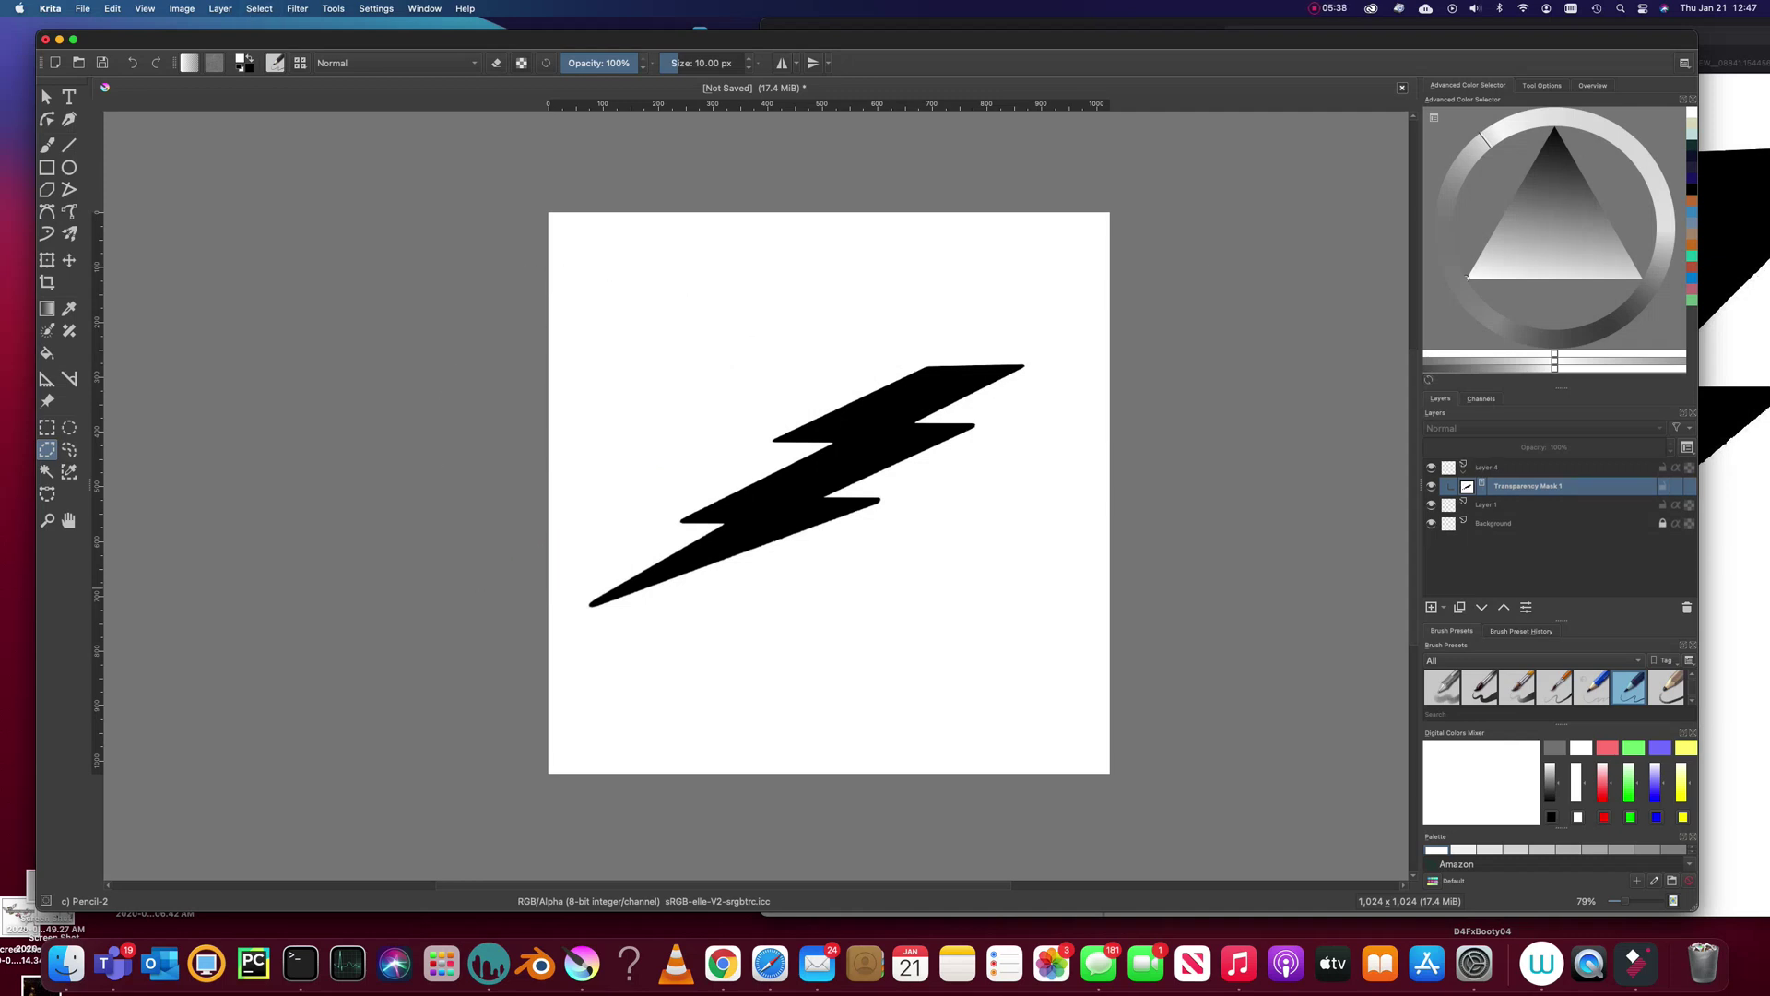
Turn off Isolate Layer for Transparency Mask 1 and leave Layer 4 visible.
{"action": "left_click", "coordinate": [1431, 468]}
{"action": "right_click", "coordinate": [1527, 489]}
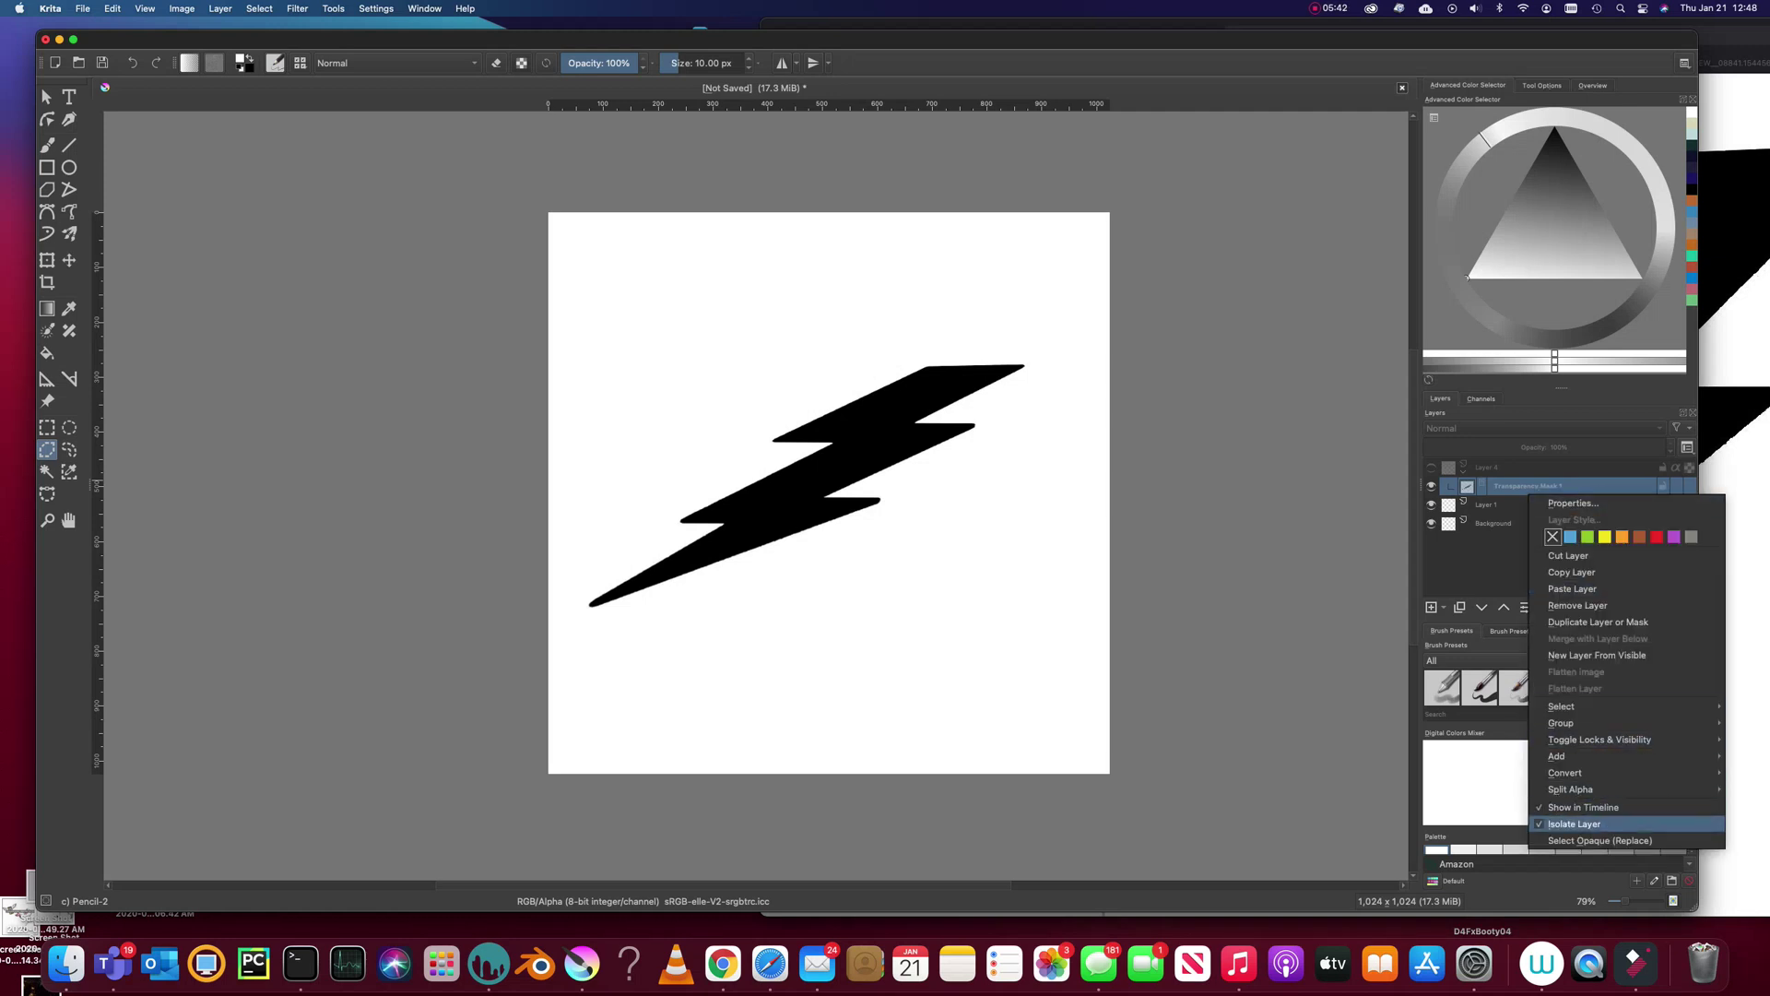
{"action": "left_click", "coordinate": [1568, 823]}
{"action": "left_click", "coordinate": [1431, 468]}
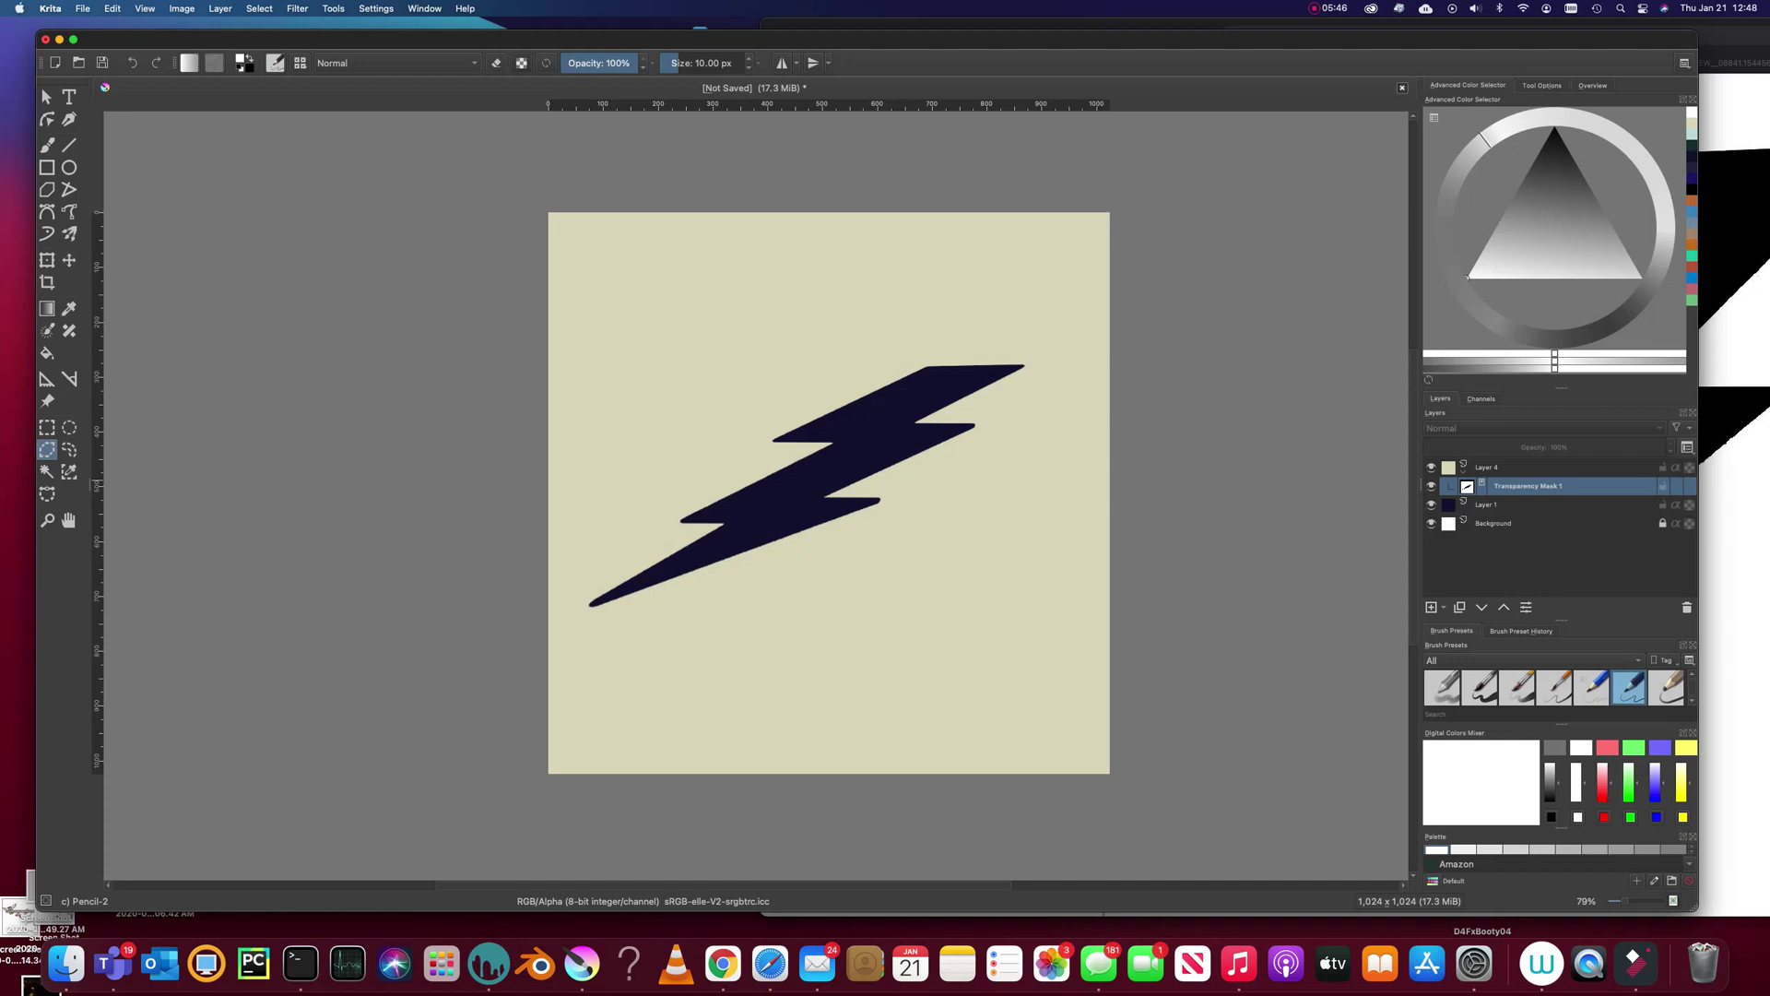
Isolate Transparency Mask 1, invert its black and white, and turn off Isolate Layer.
{"action": "right_click", "coordinate": [1527, 486]}
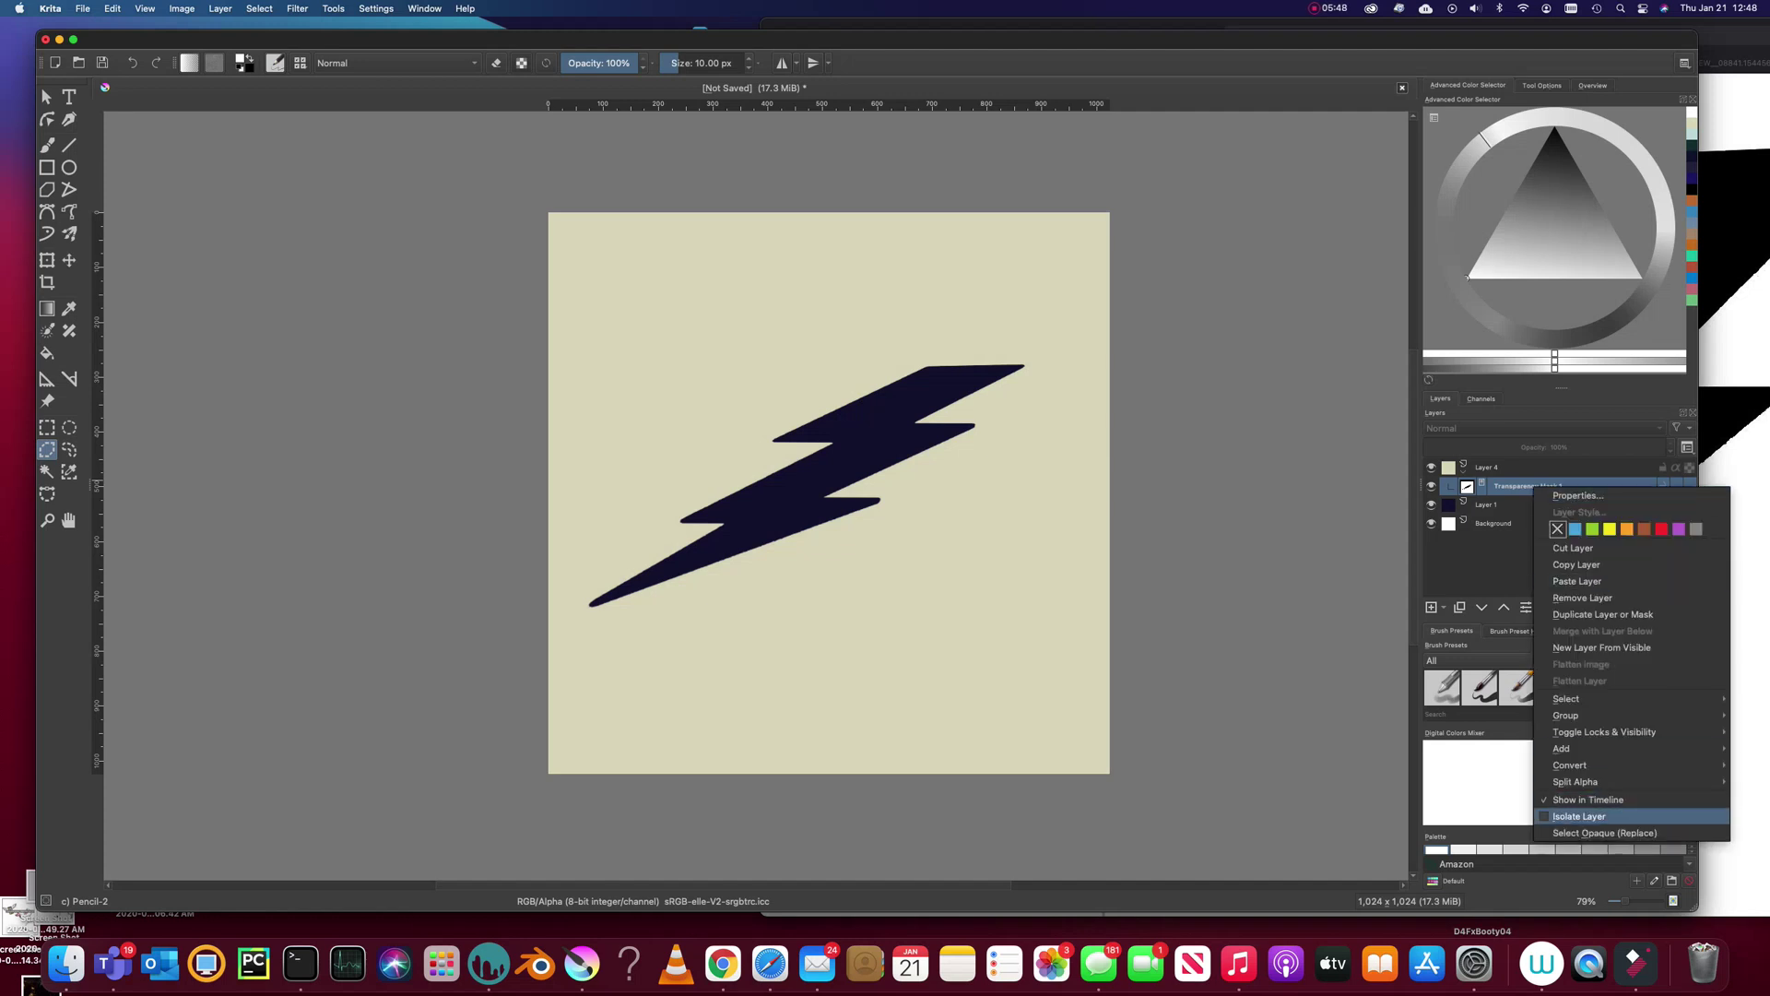
{"action": "left_click", "coordinate": [1568, 817]}
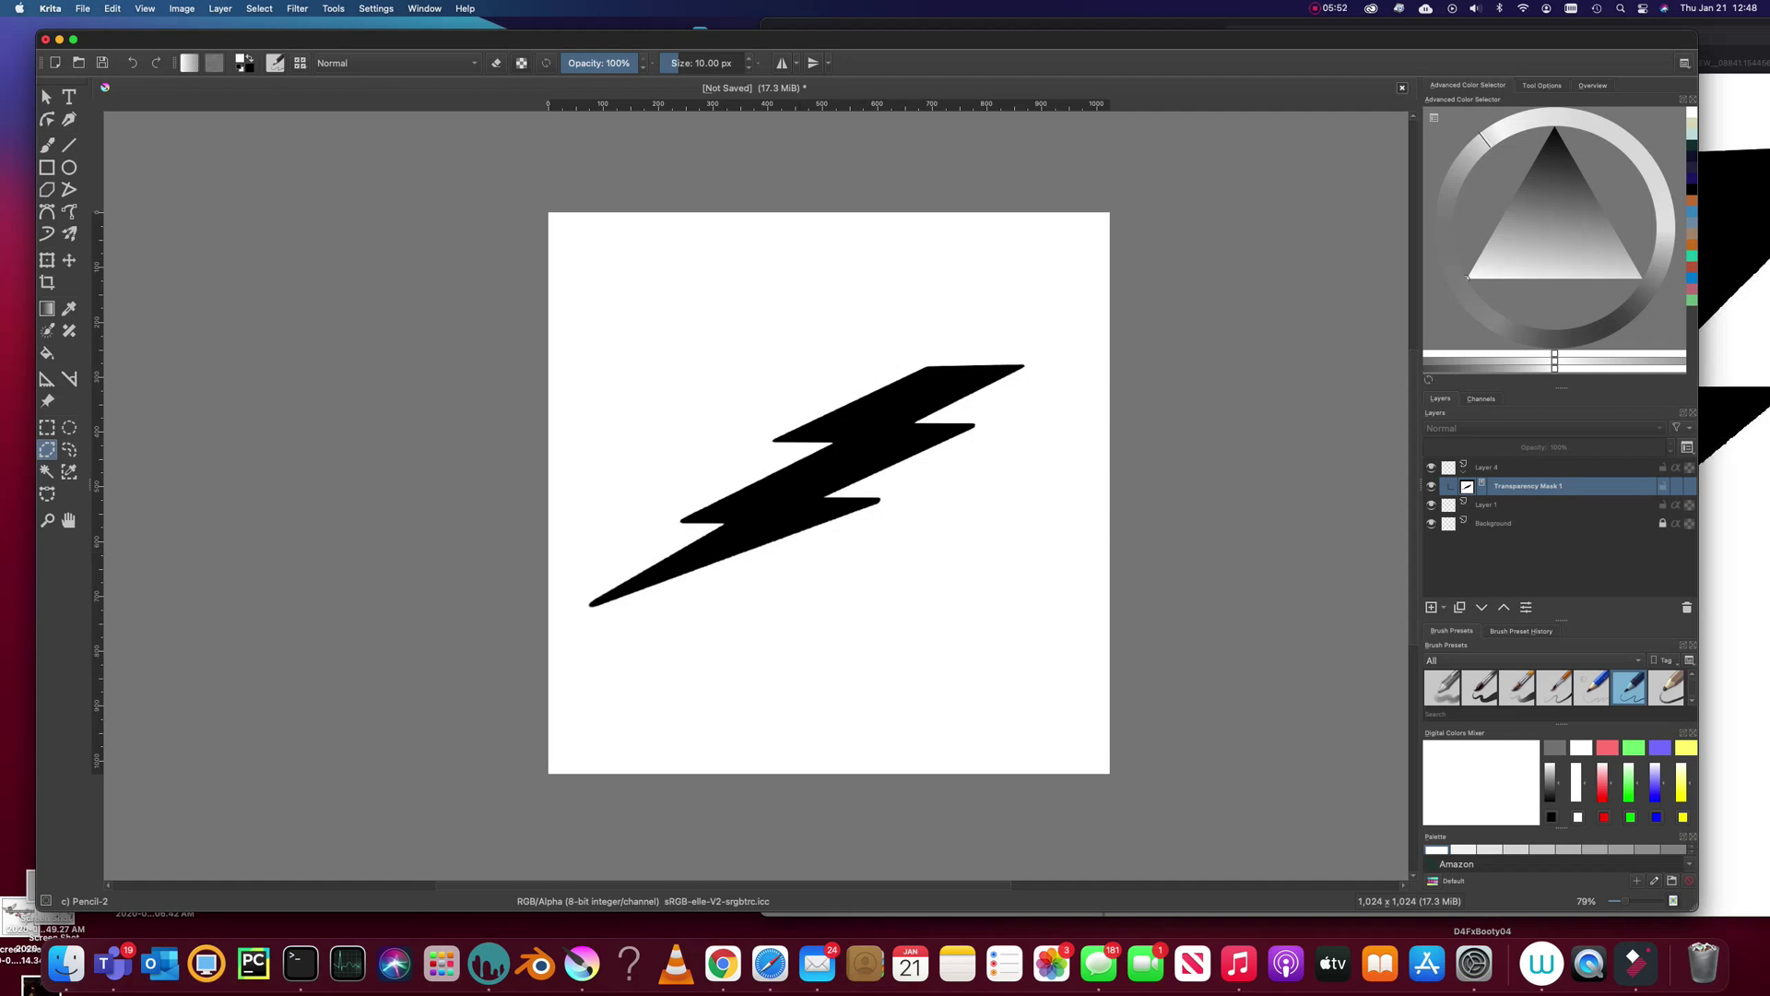
{"action": "left_click", "coordinate": [297, 8]}
{"action": "mouse_move", "coordinate": [353, 52]}
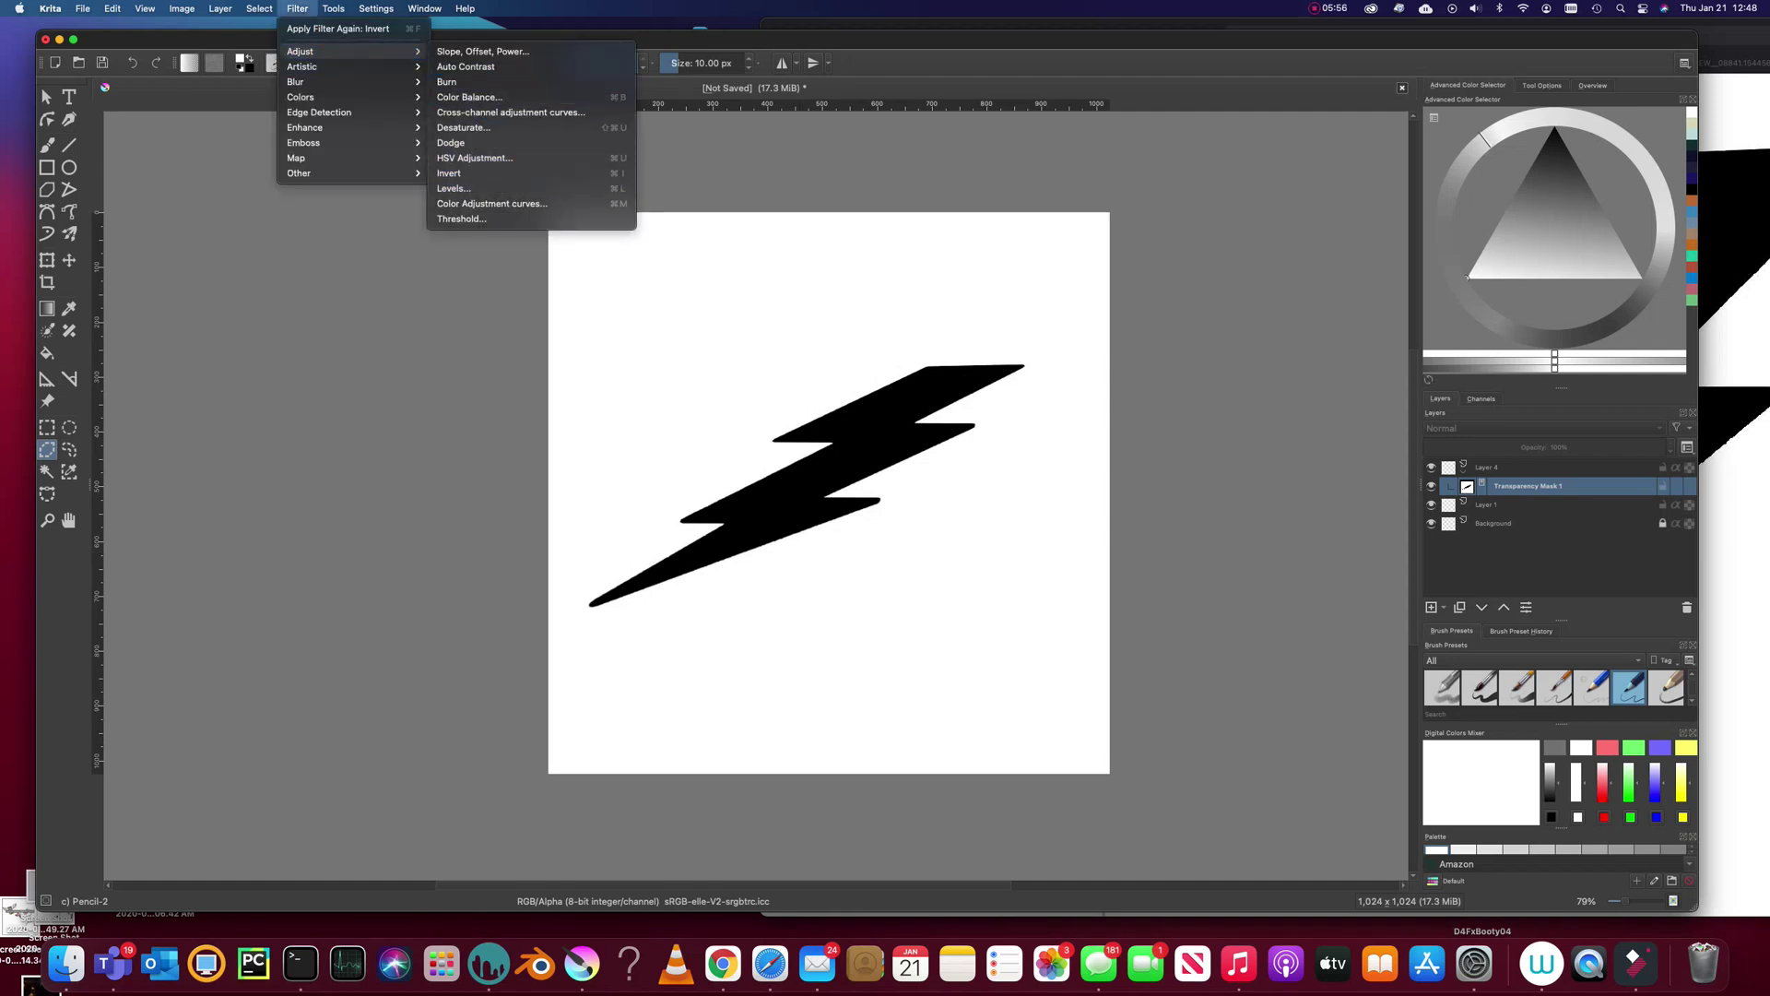
{"action": "key", "text": "Escape"}
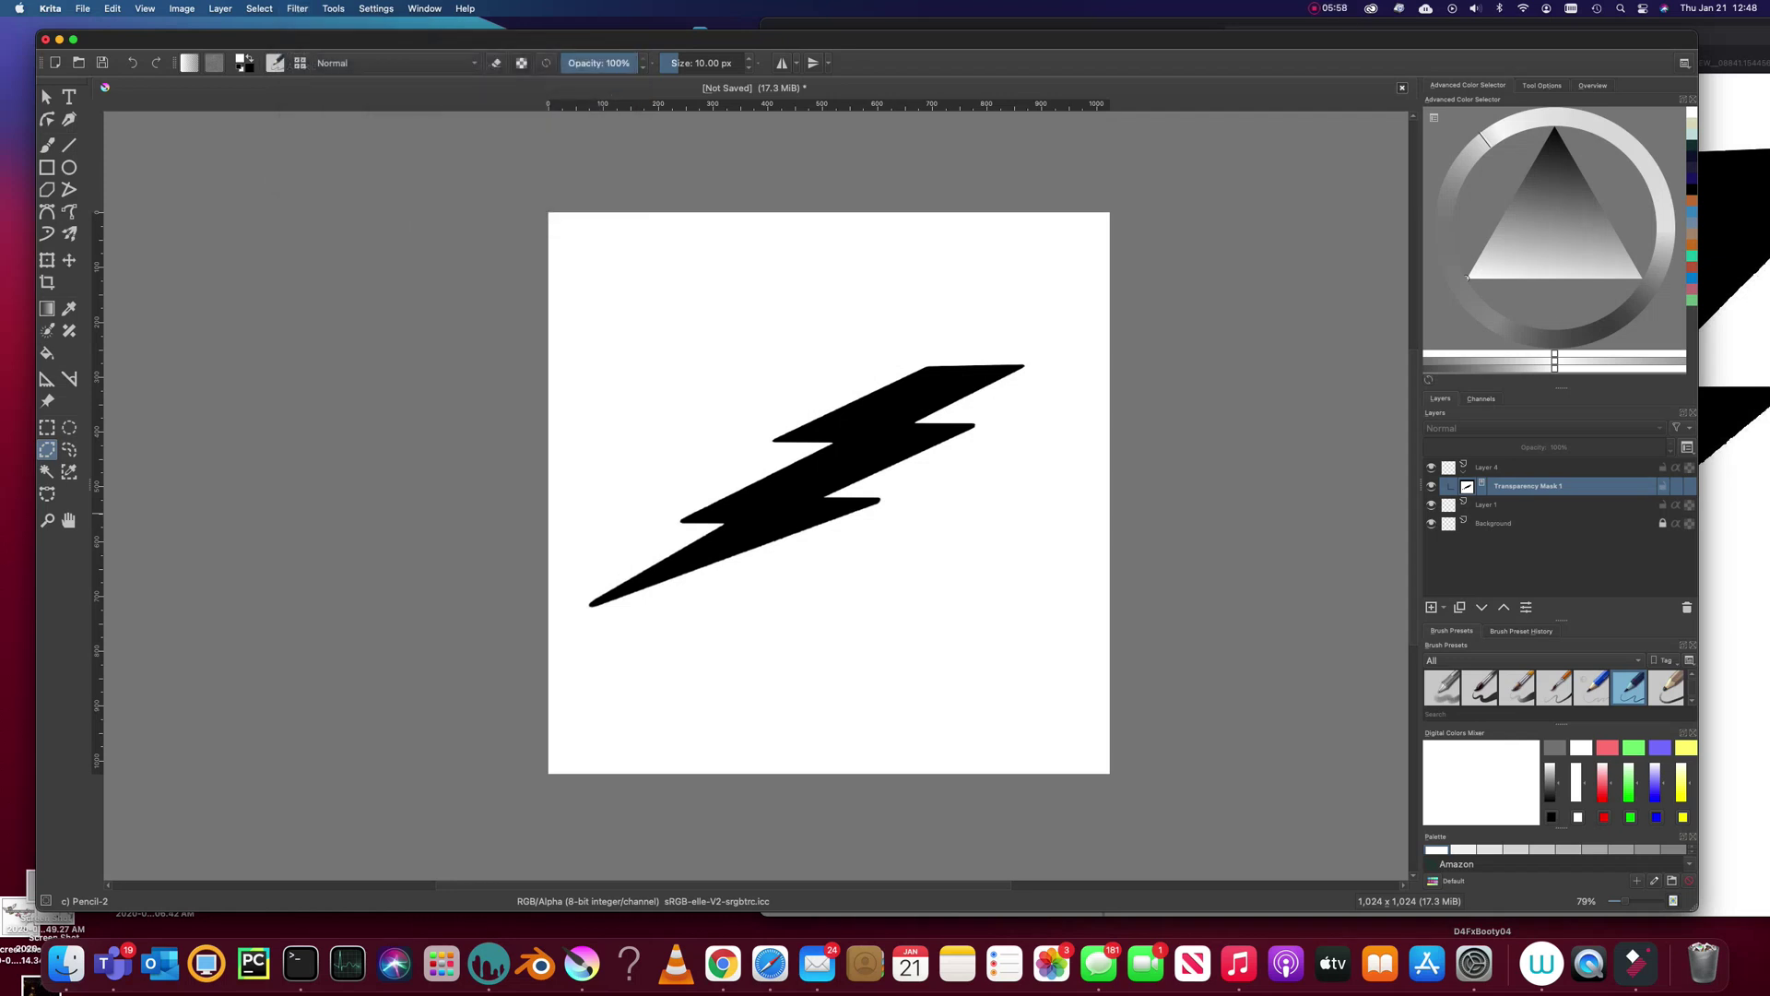
{"action": "key", "text": "super+i"}
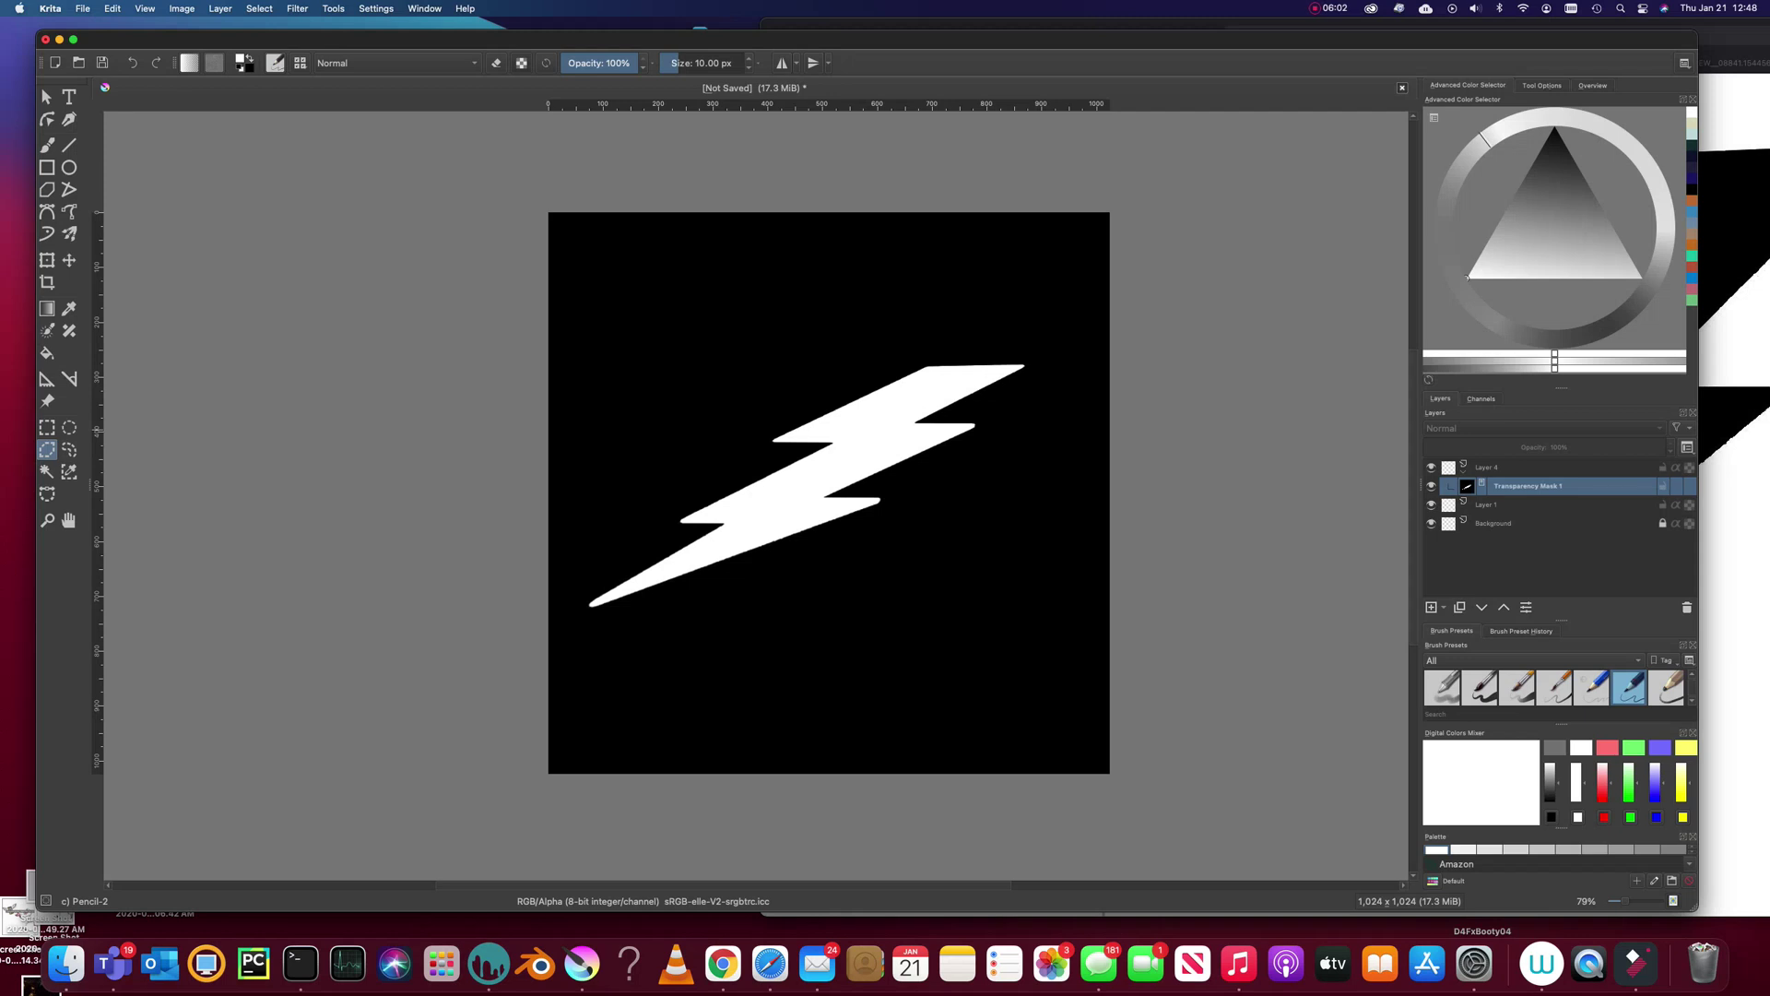
{"action": "right_click", "coordinate": [1510, 486]}
{"action": "left_click", "coordinate": [1549, 819]}
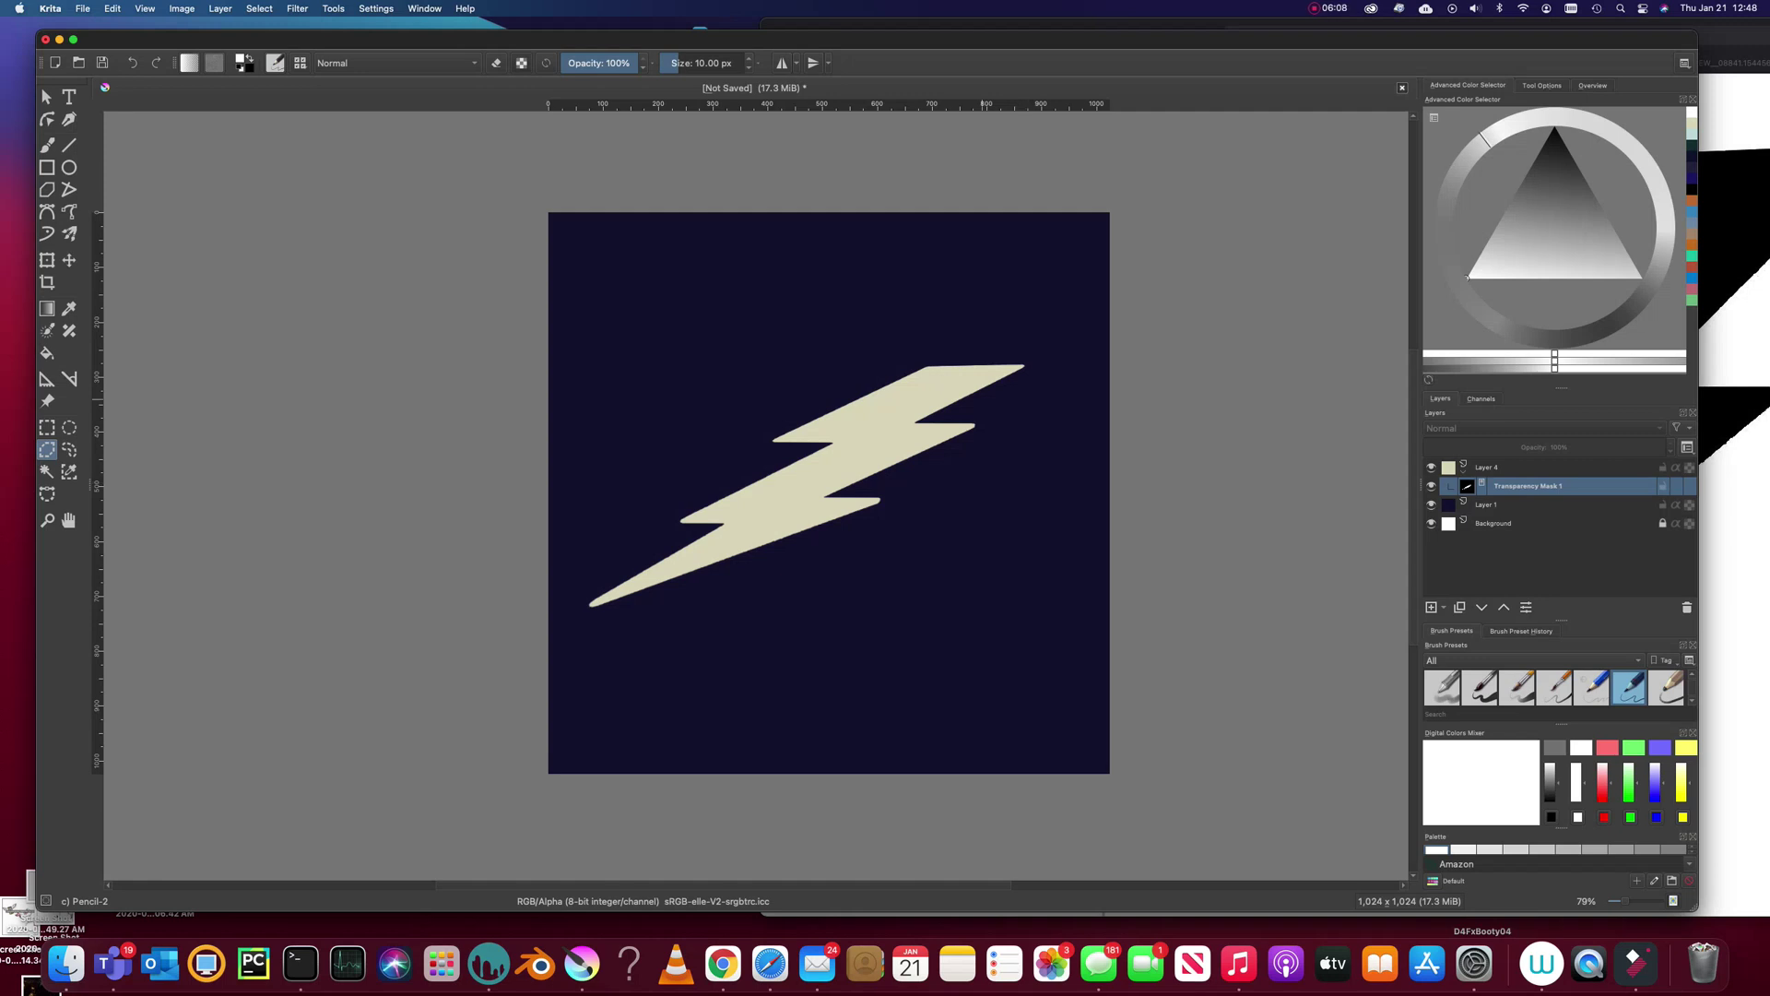
Scale Layer 4 and its mask down proportionally with the Transform tool, and centre the lightning bolt on the canvas.
{"action": "left_click", "coordinate": [1509, 467]}
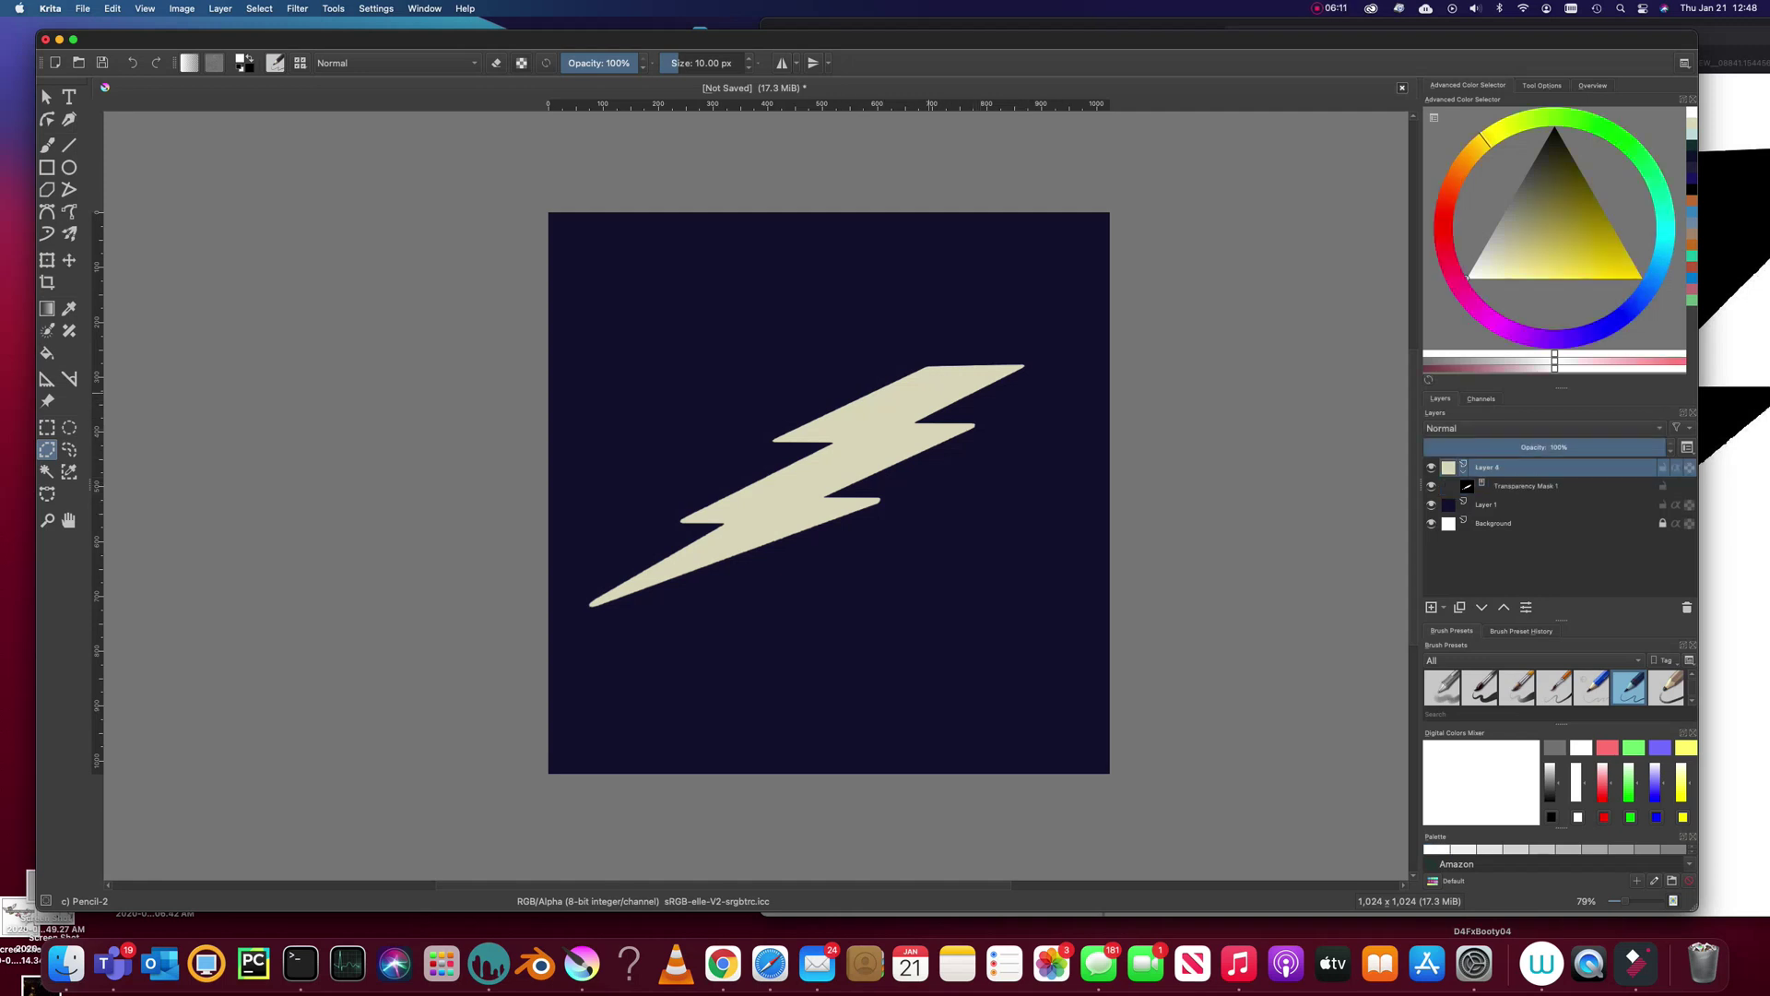
{"action": "key", "text": "ctrl+t"}
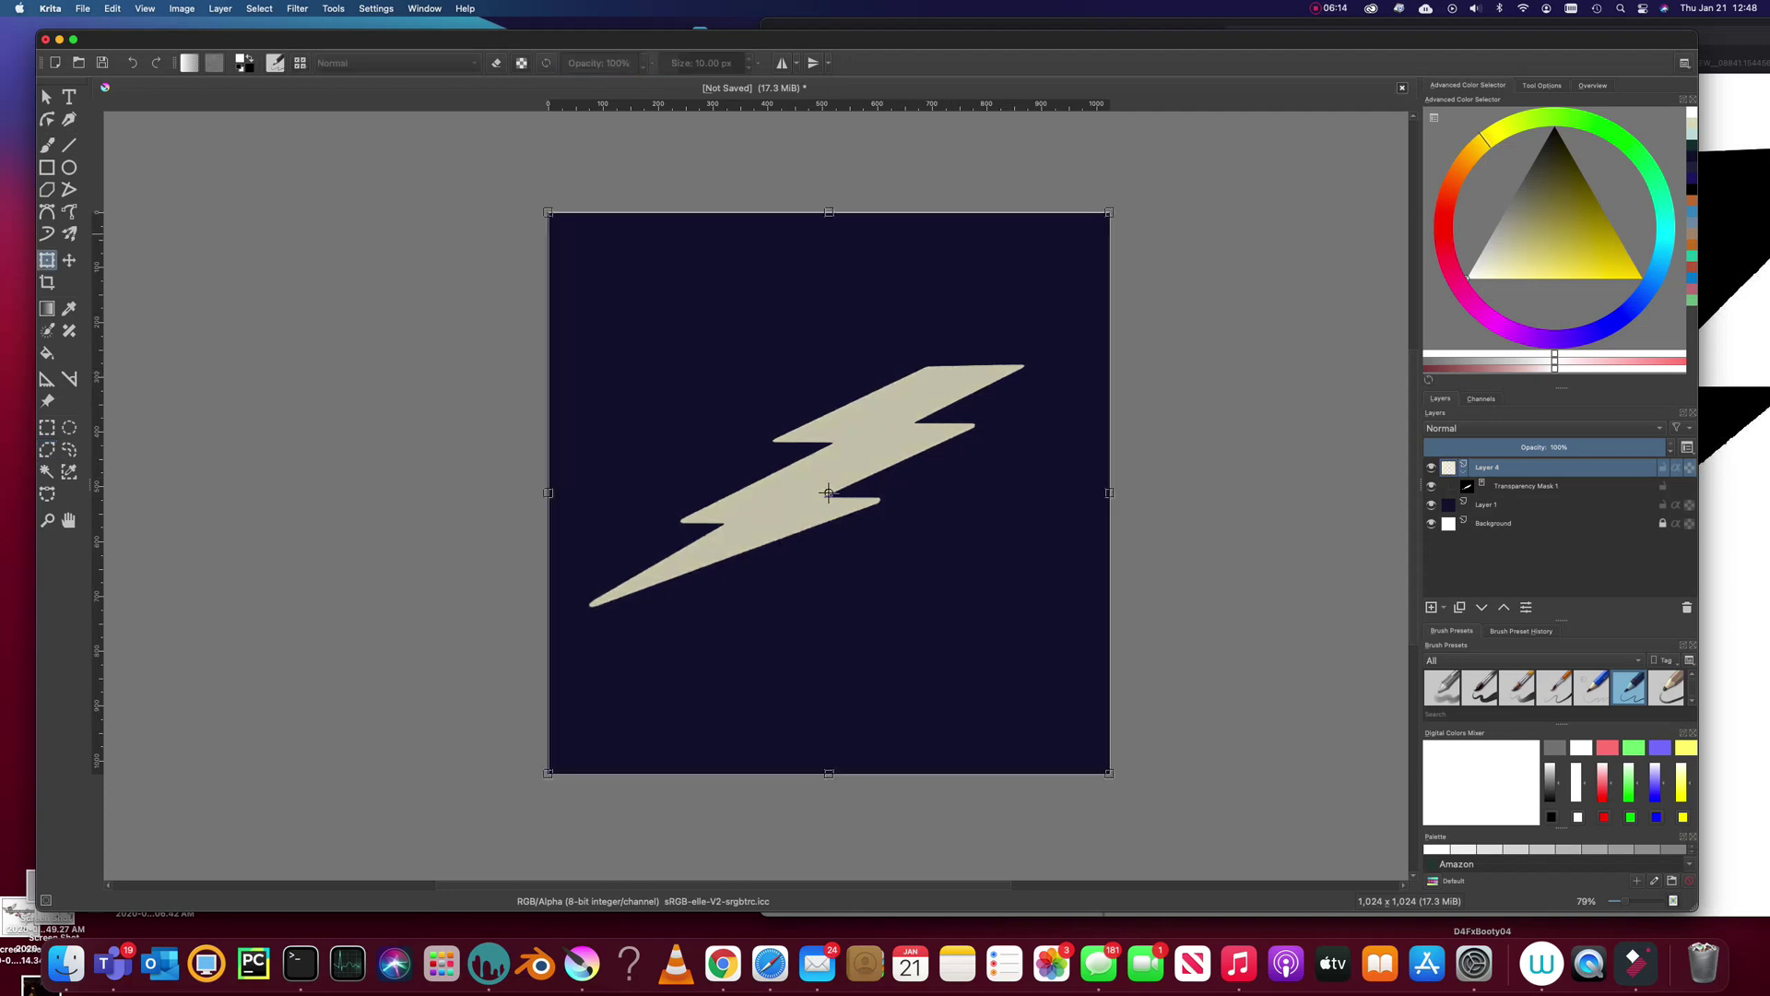
{"action": "left_click_drag", "start_coordinate": [1109, 213], "coordinate": [1003, 319]}
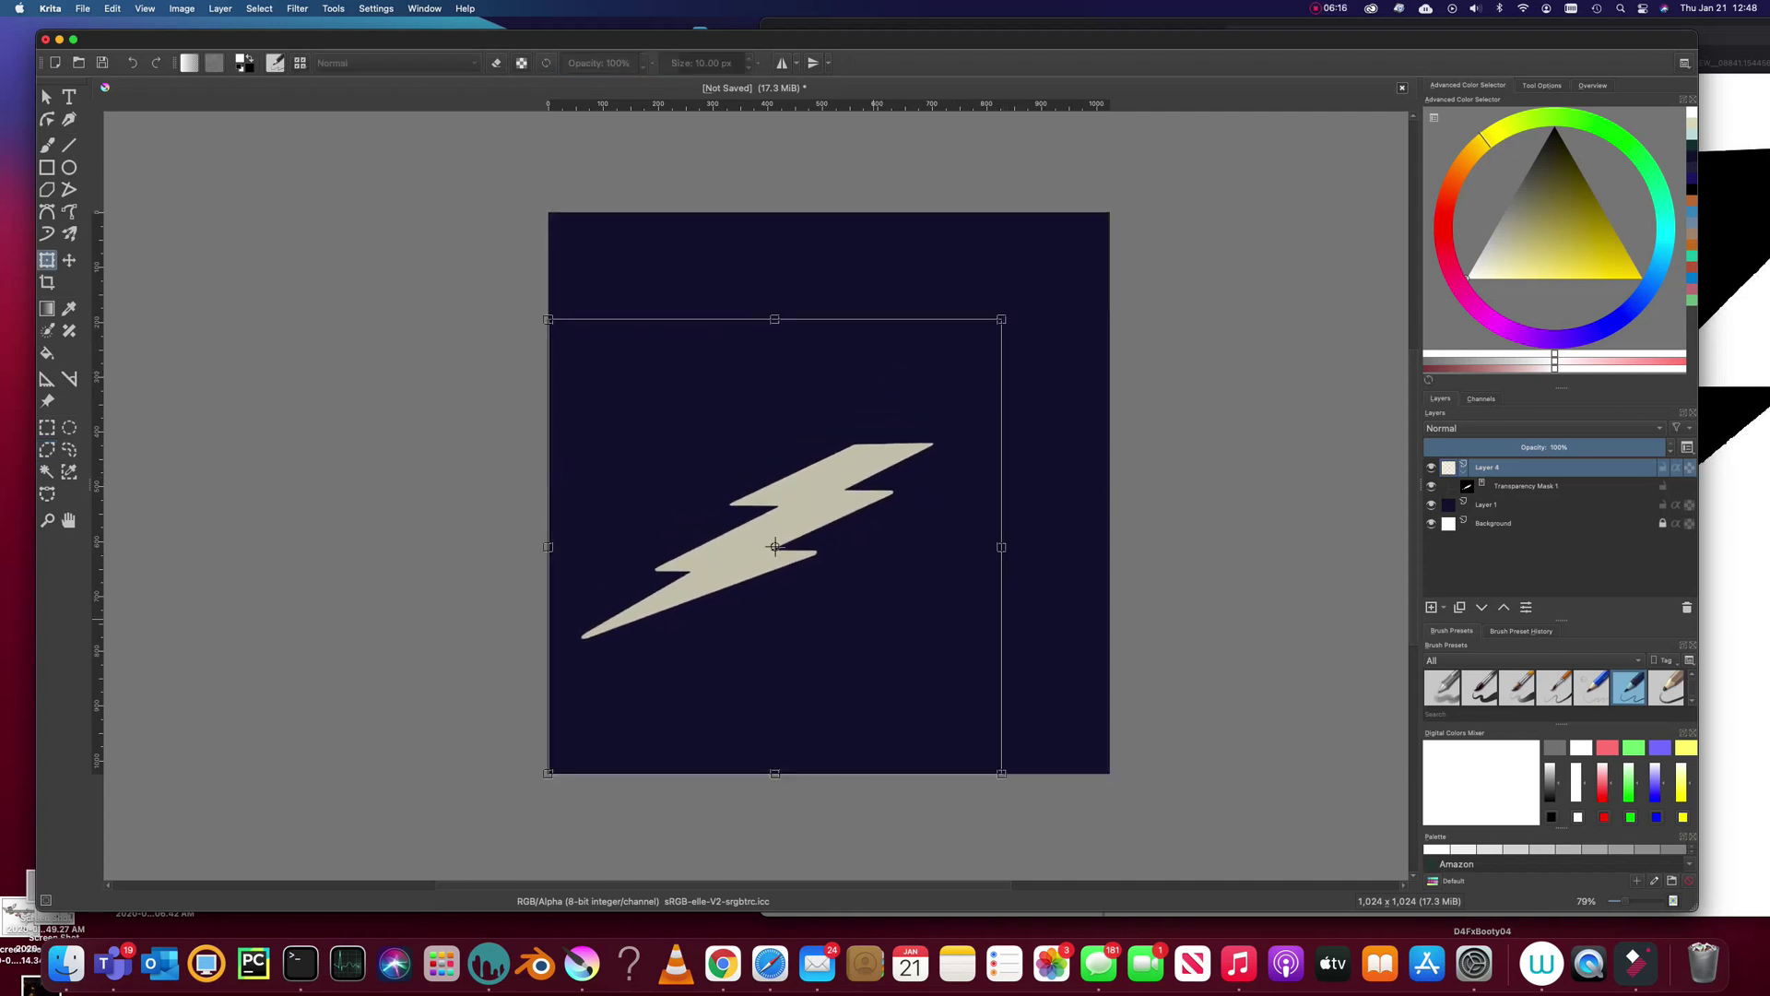
{"action": "left_click_drag", "start_coordinate": [814, 666], "coordinate": [875, 611]}
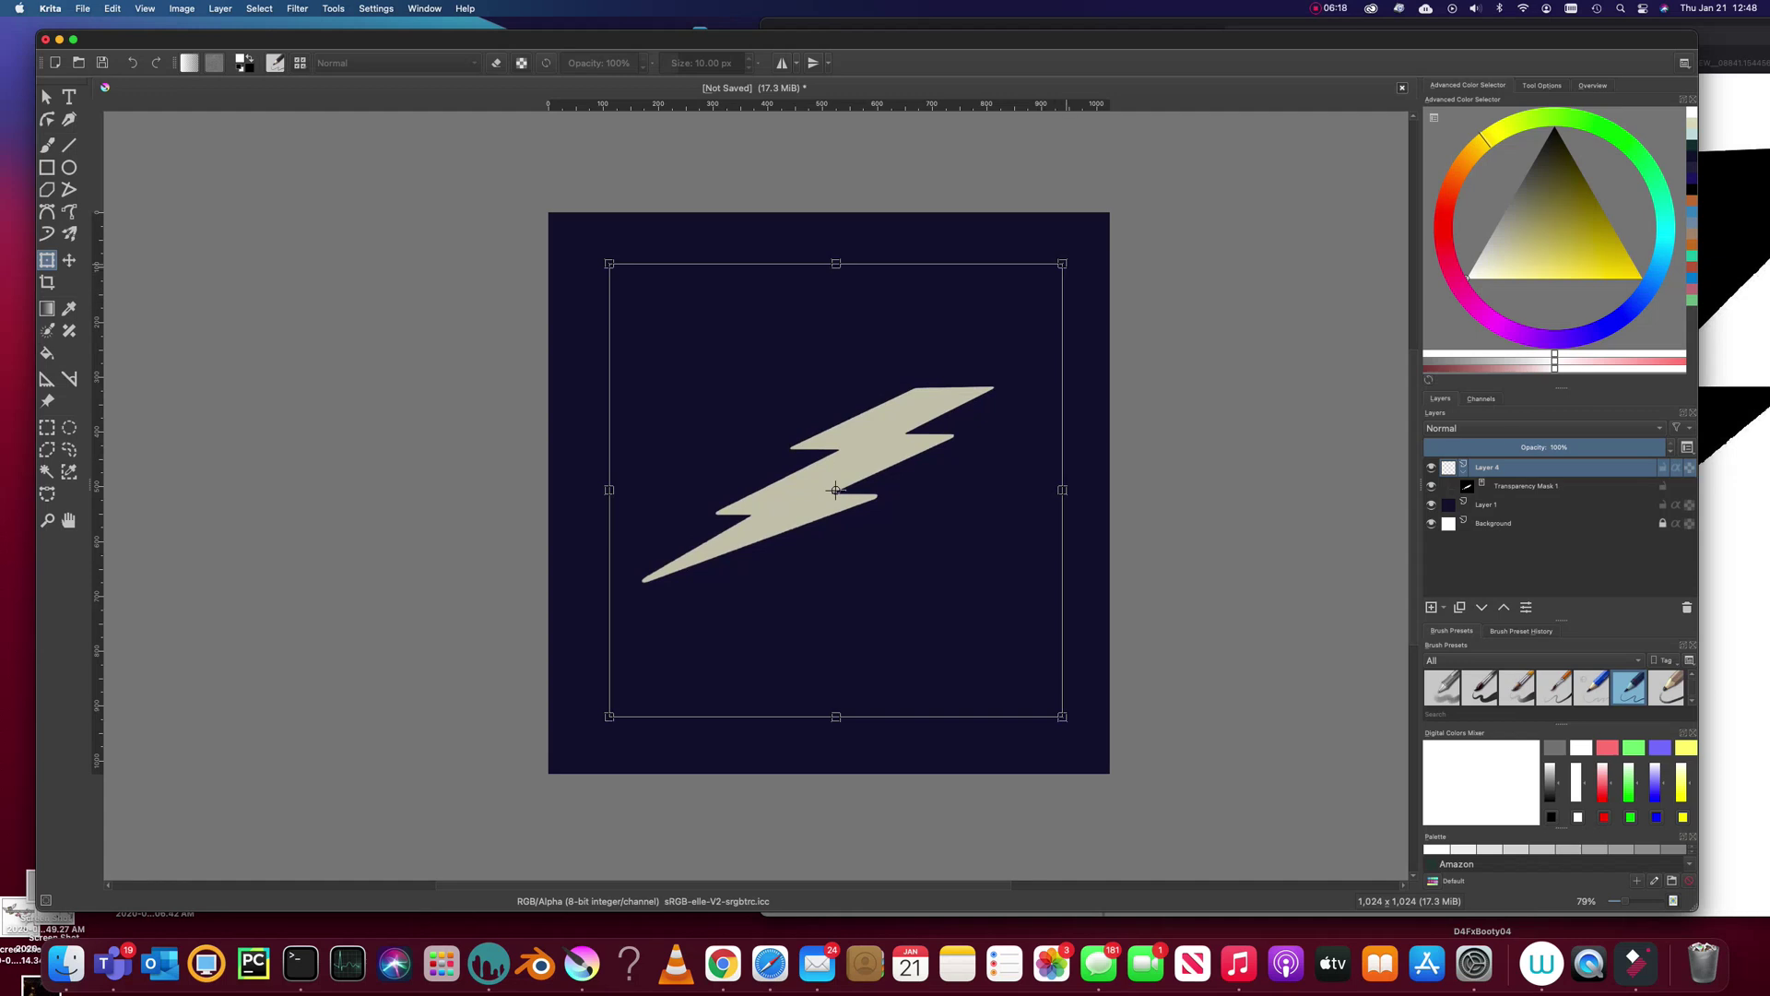
{"action": "left_click_drag", "start_coordinate": [1062, 264], "coordinate": [1043, 284]}
{"action": "left_click_drag", "start_coordinate": [1000, 675], "coordinate": [1013, 662]}
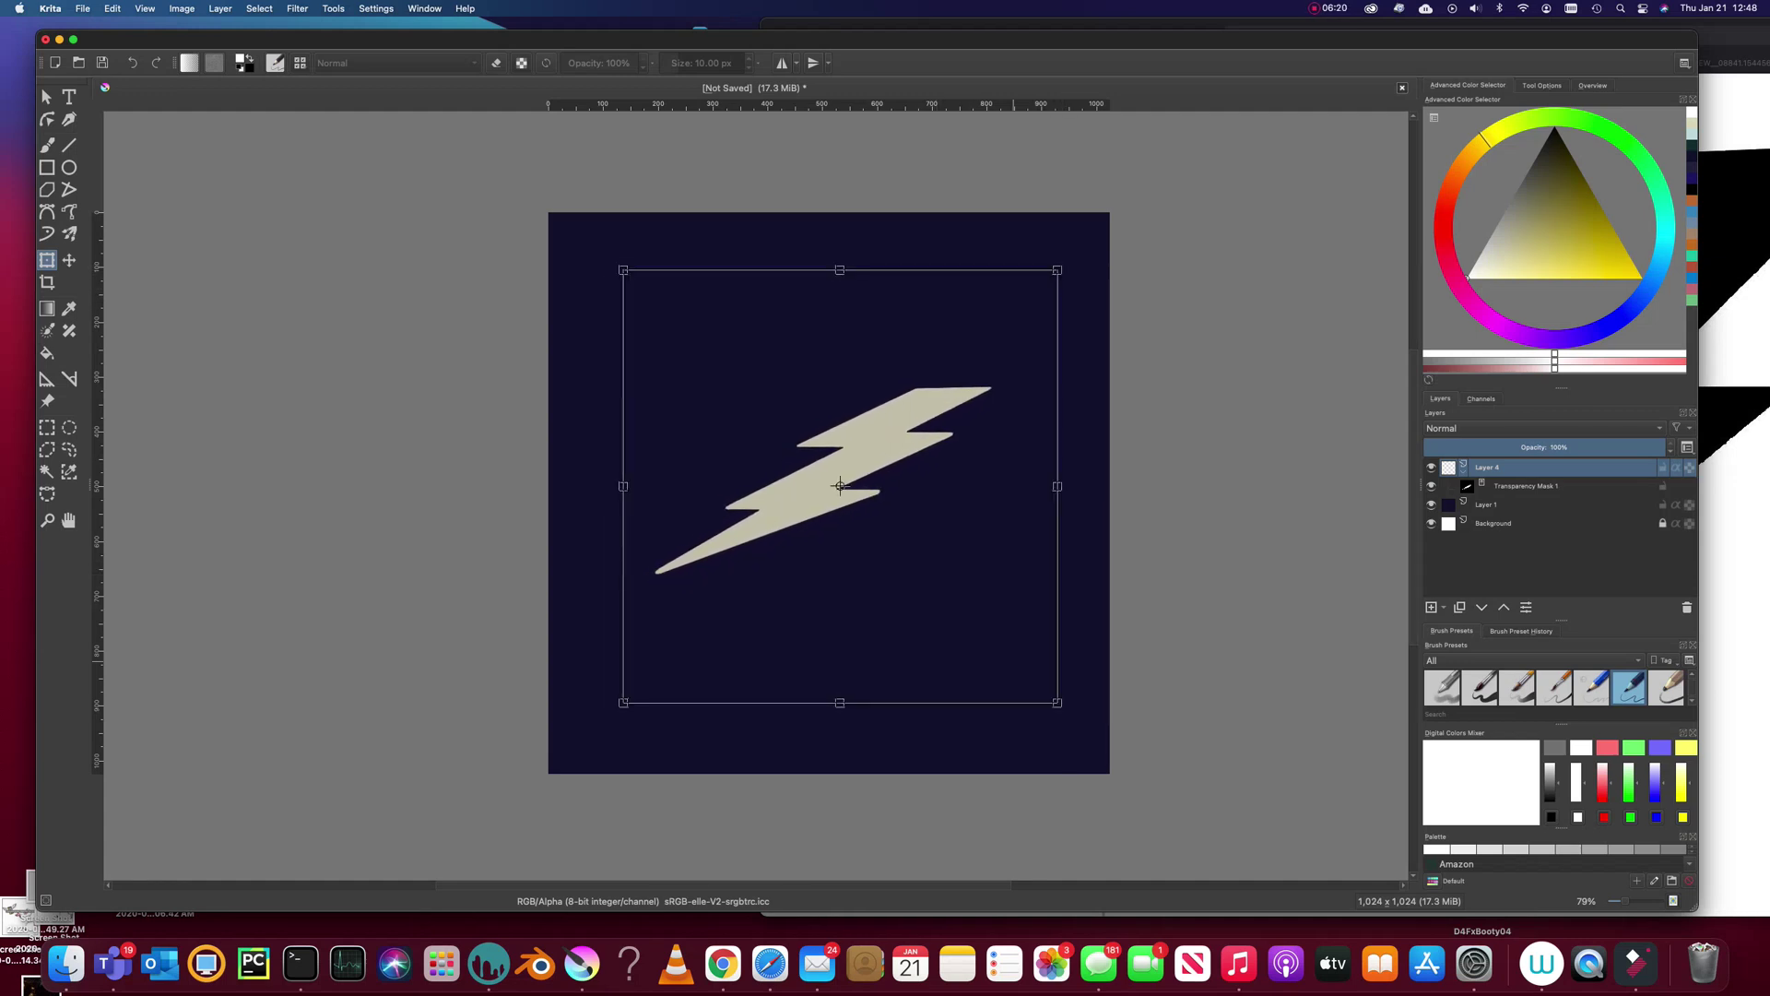
{"action": "key", "text": "Return"}
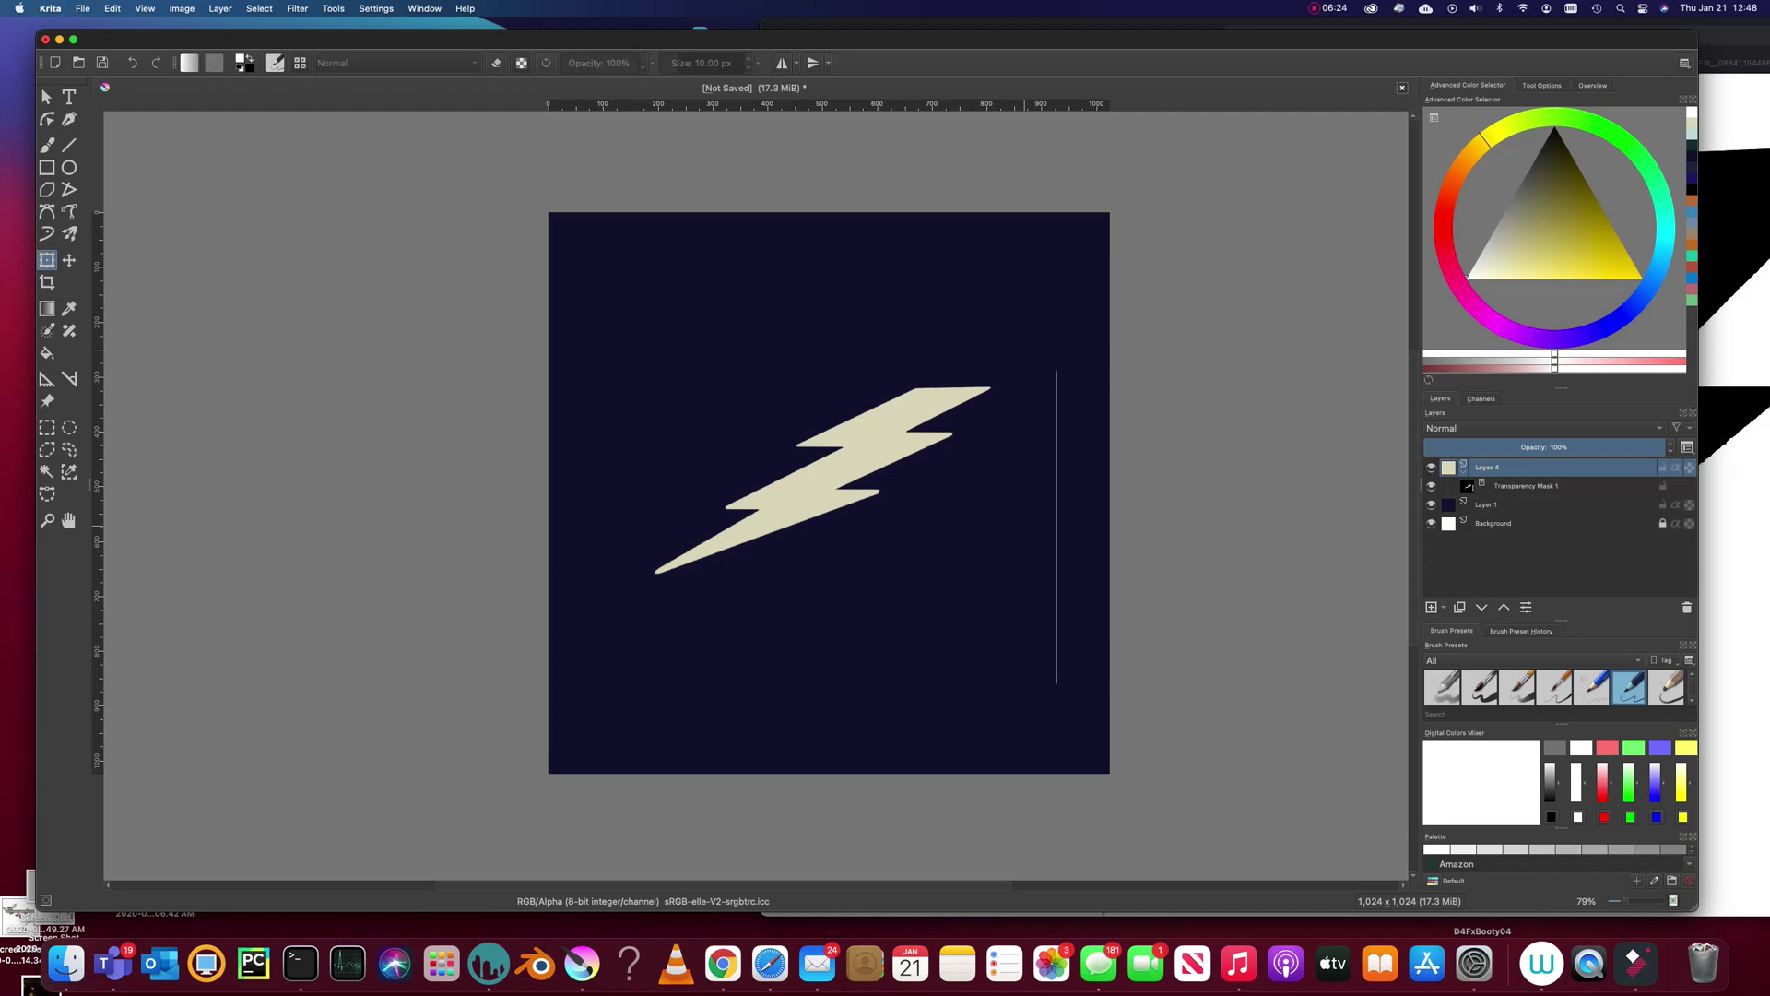
On Transparency Mask 1, enclose the stray vertical line near the canvas's right edge in a rectangular selection, fill it with black and deselect.
{"action": "left_click", "coordinate": [1526, 486]}
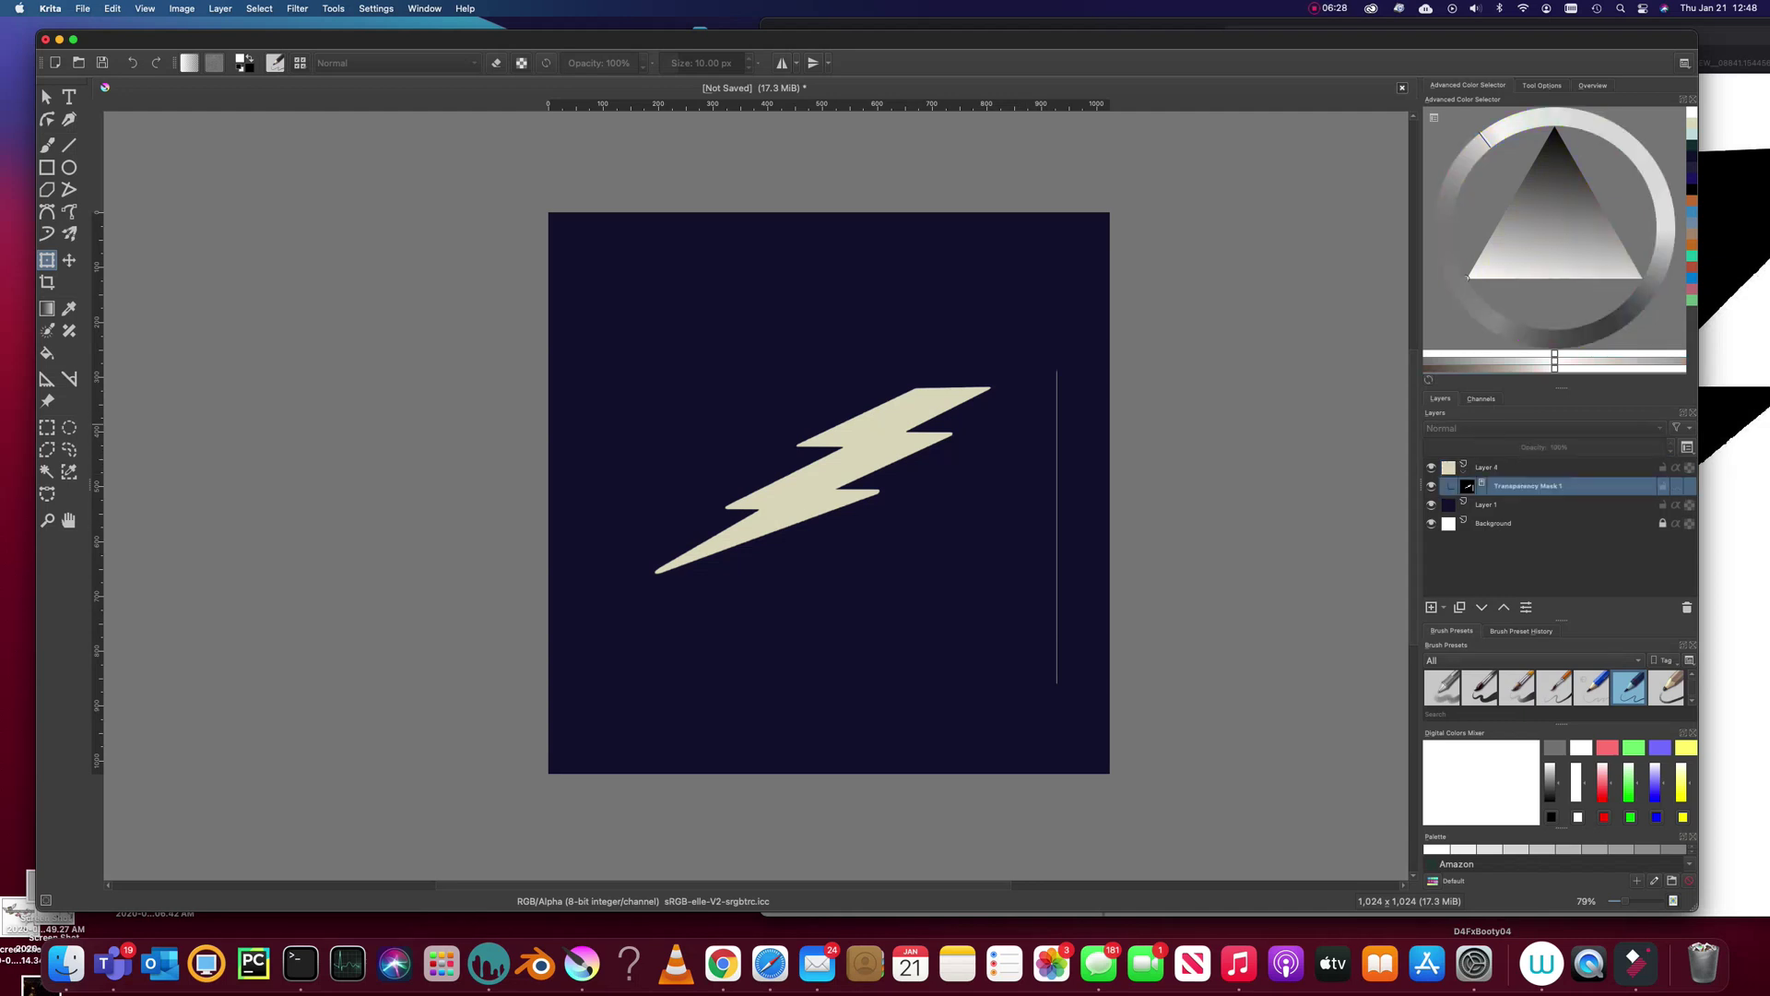
{"action": "key", "text": "ctrl+r"}
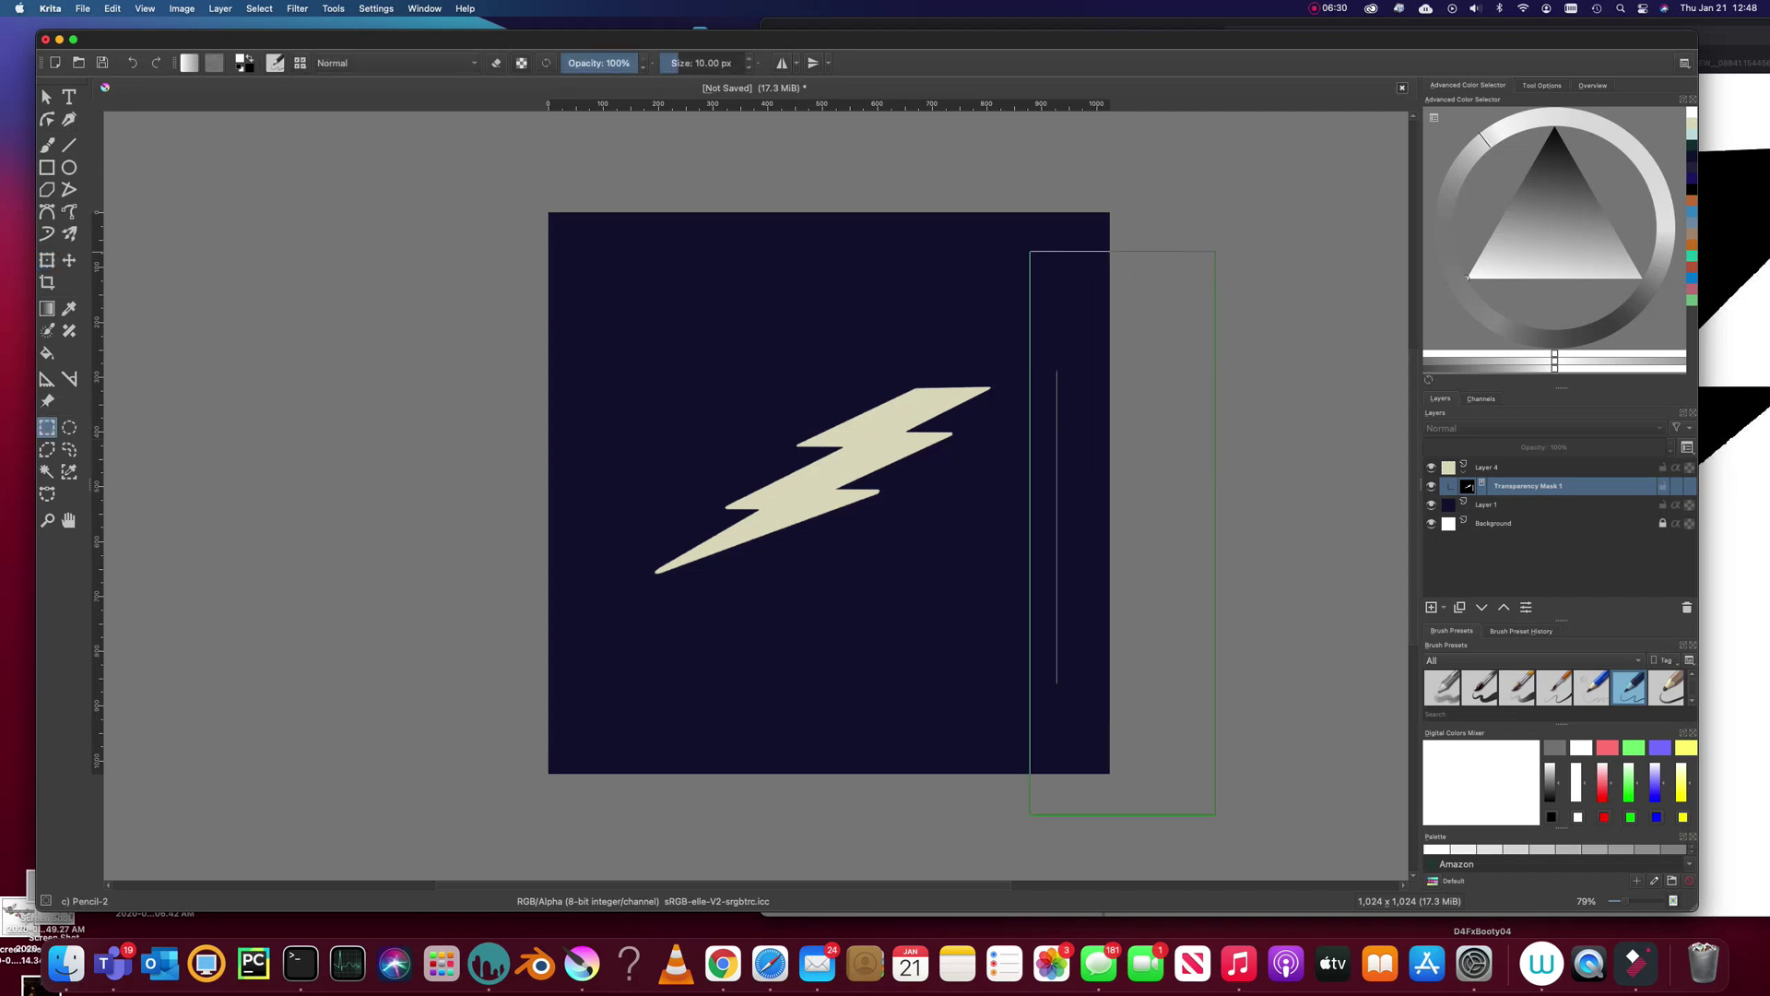
{"action": "left_click_drag", "start_coordinate": [1027, 252], "coordinate": [1215, 809]}
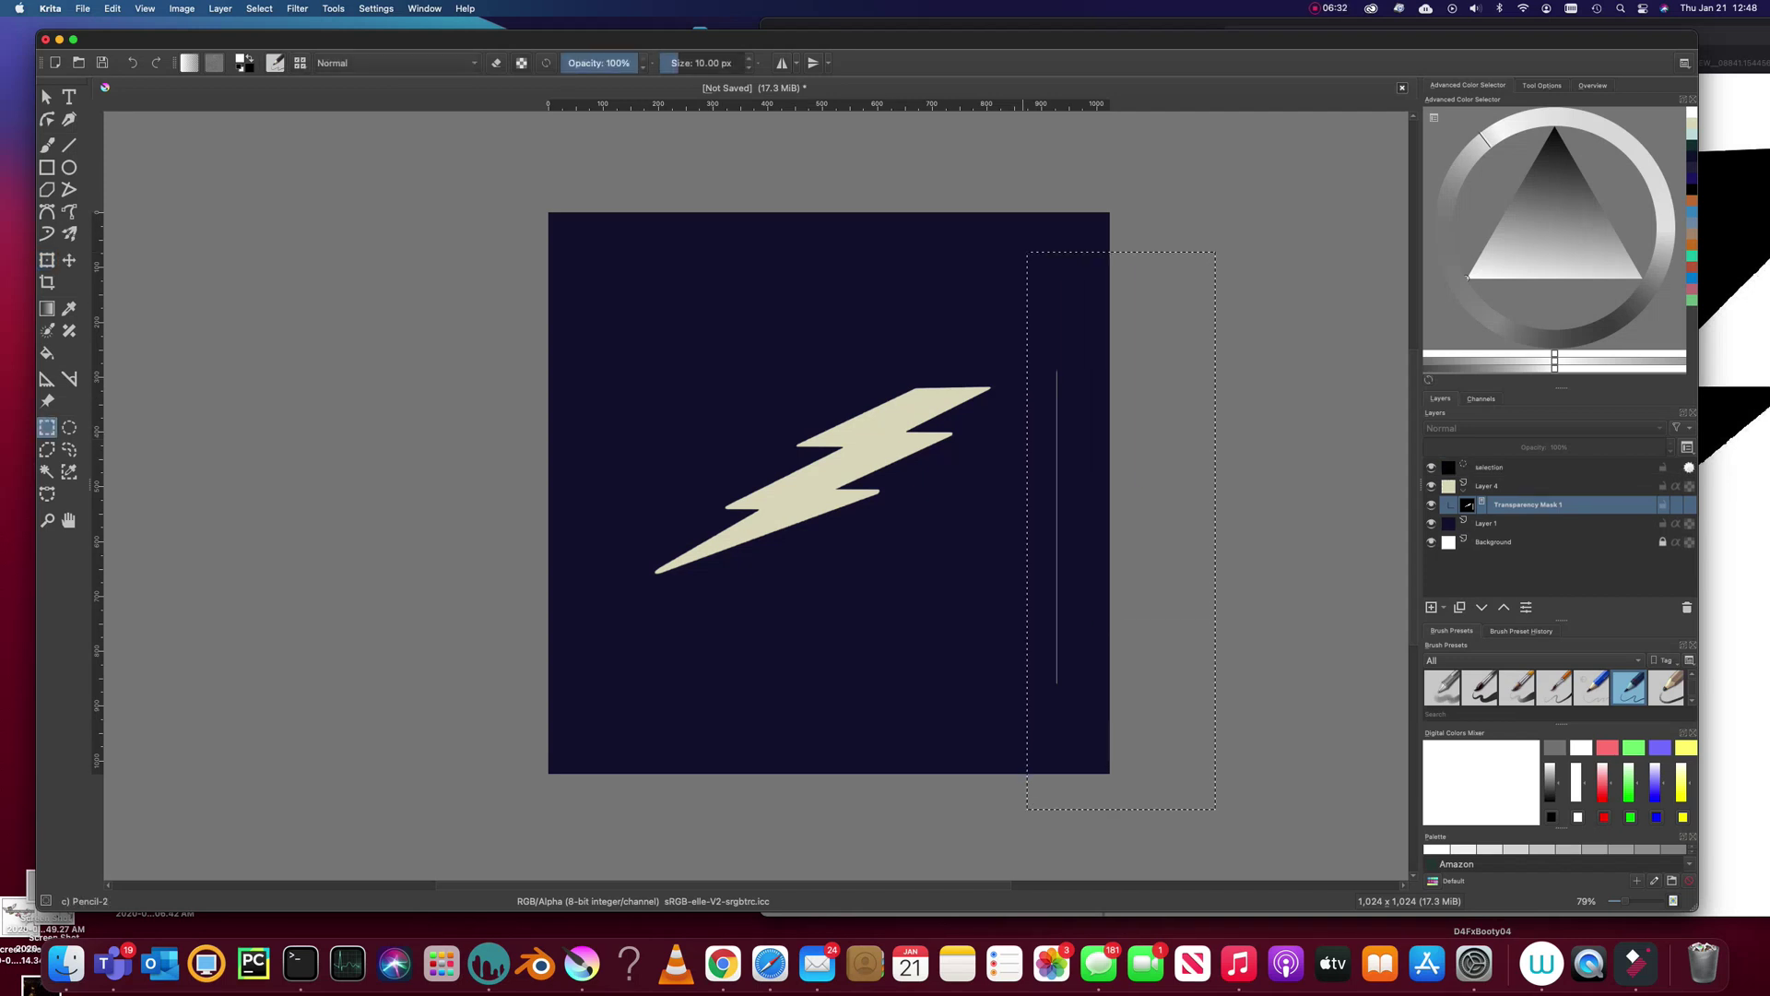
{"action": "key", "text": "x"}
{"action": "key", "text": "x"}
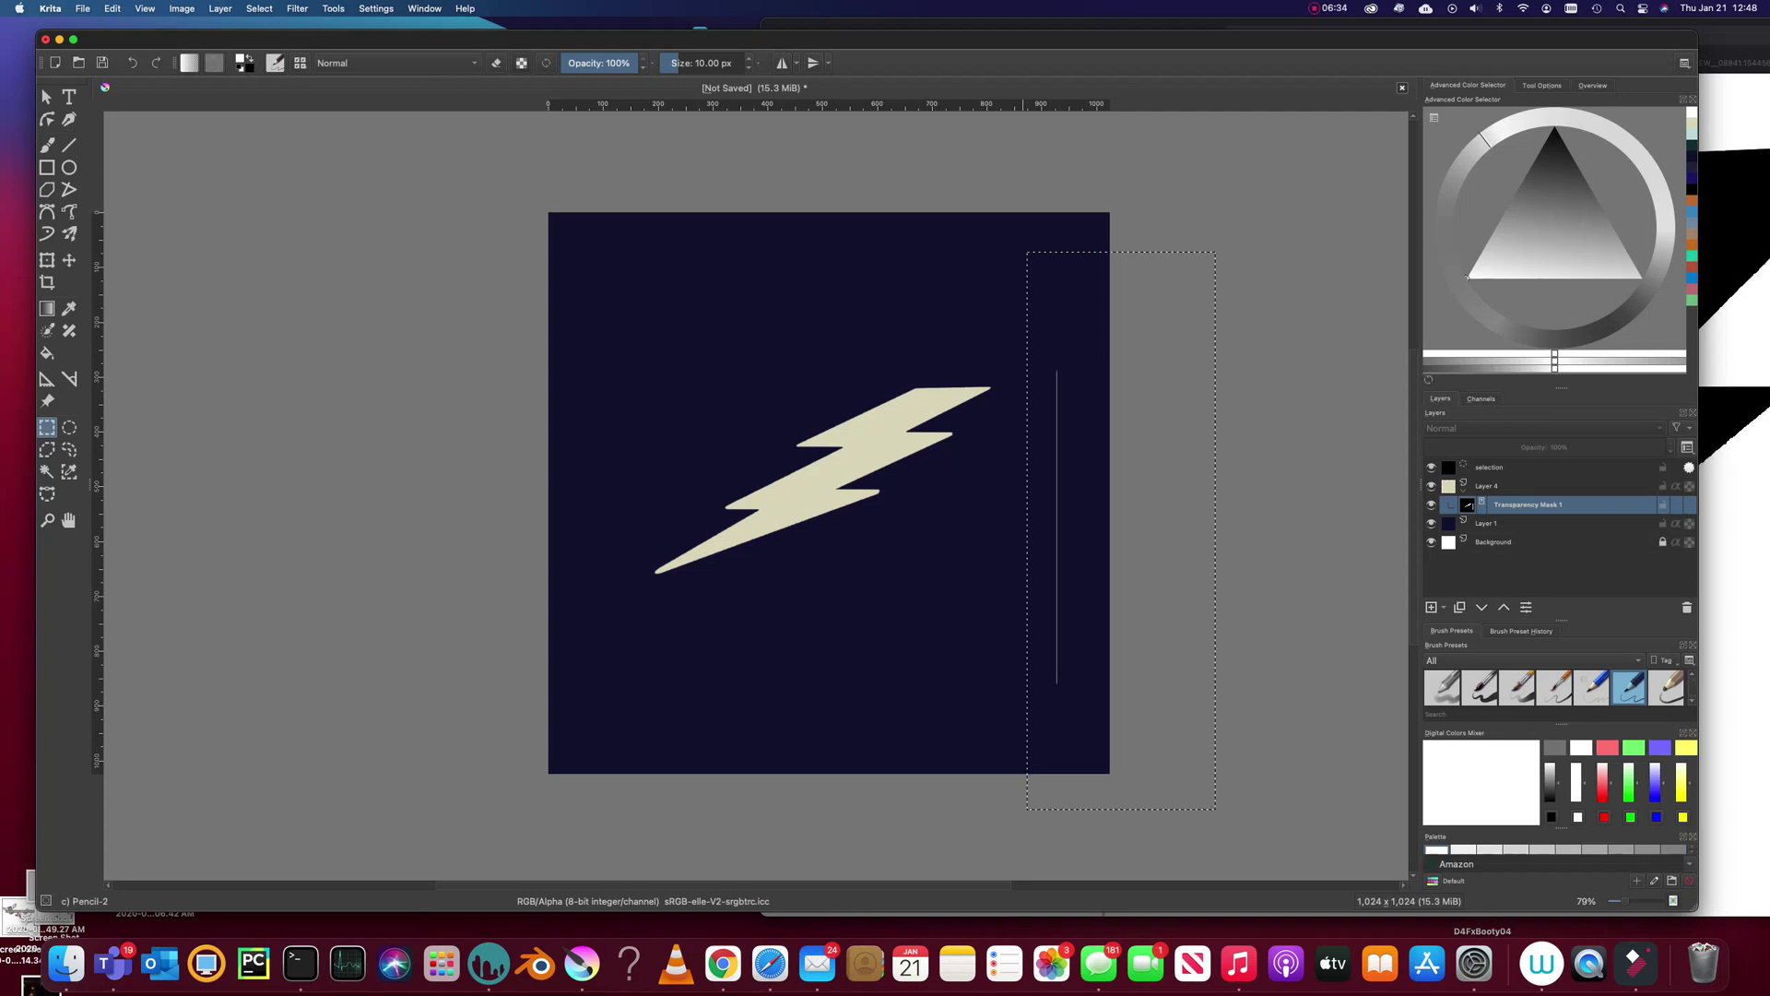
{"action": "key", "text": "shift+BackSpace"}
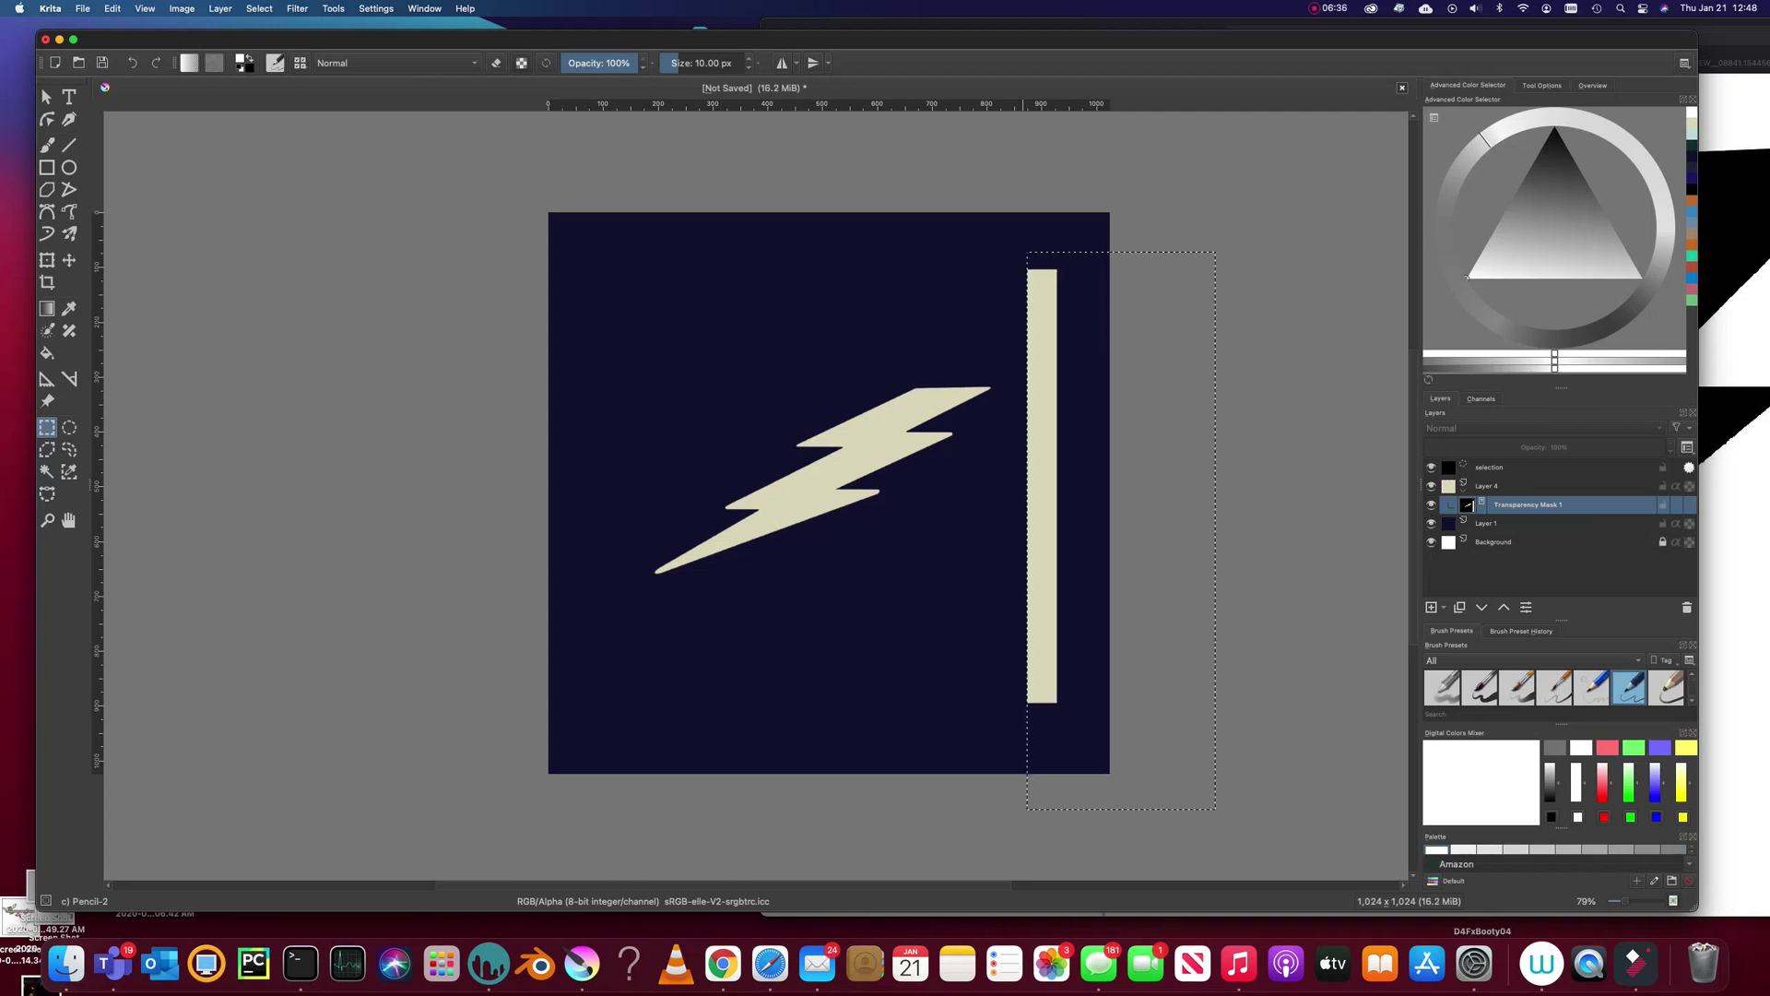
{"action": "key", "text": "x"}
{"action": "key", "text": "shift+BackSpace"}
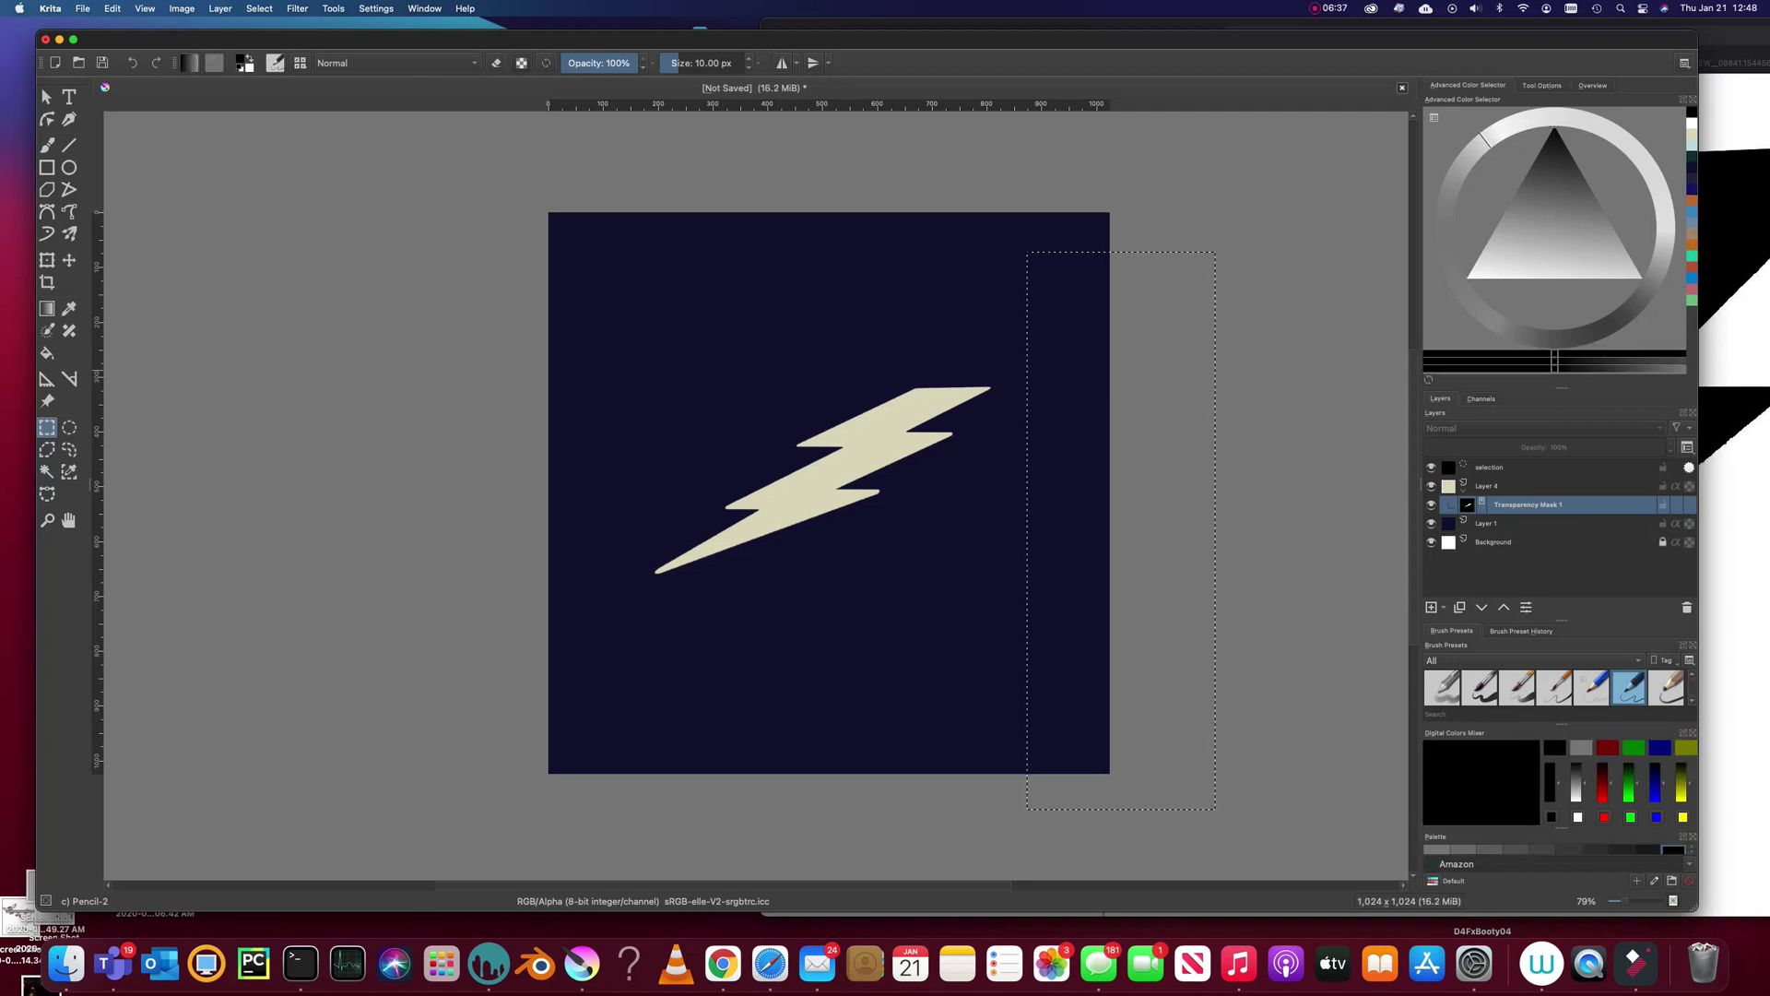
{"action": "key", "text": "ctrl+shift+a"}
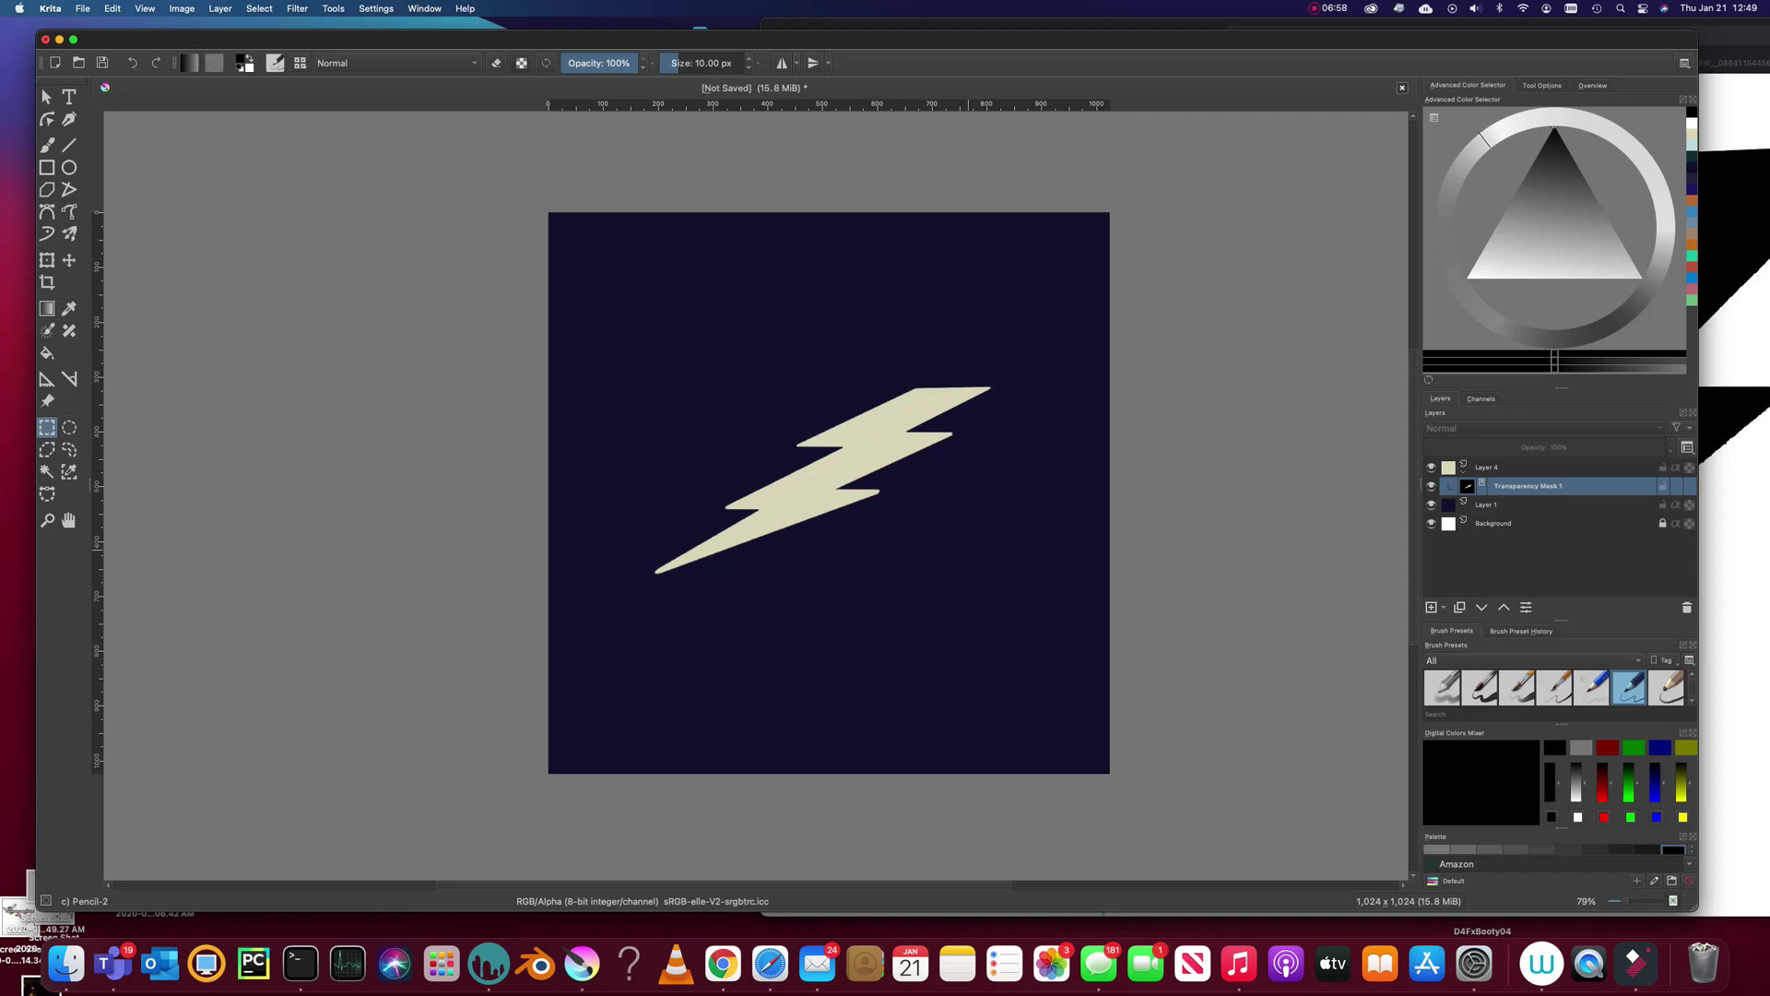
Switch to Safari and download the purple lightning storm landscape photo from the Pexels backgrounds results.
{"action": "key", "text": "super+Tab"}
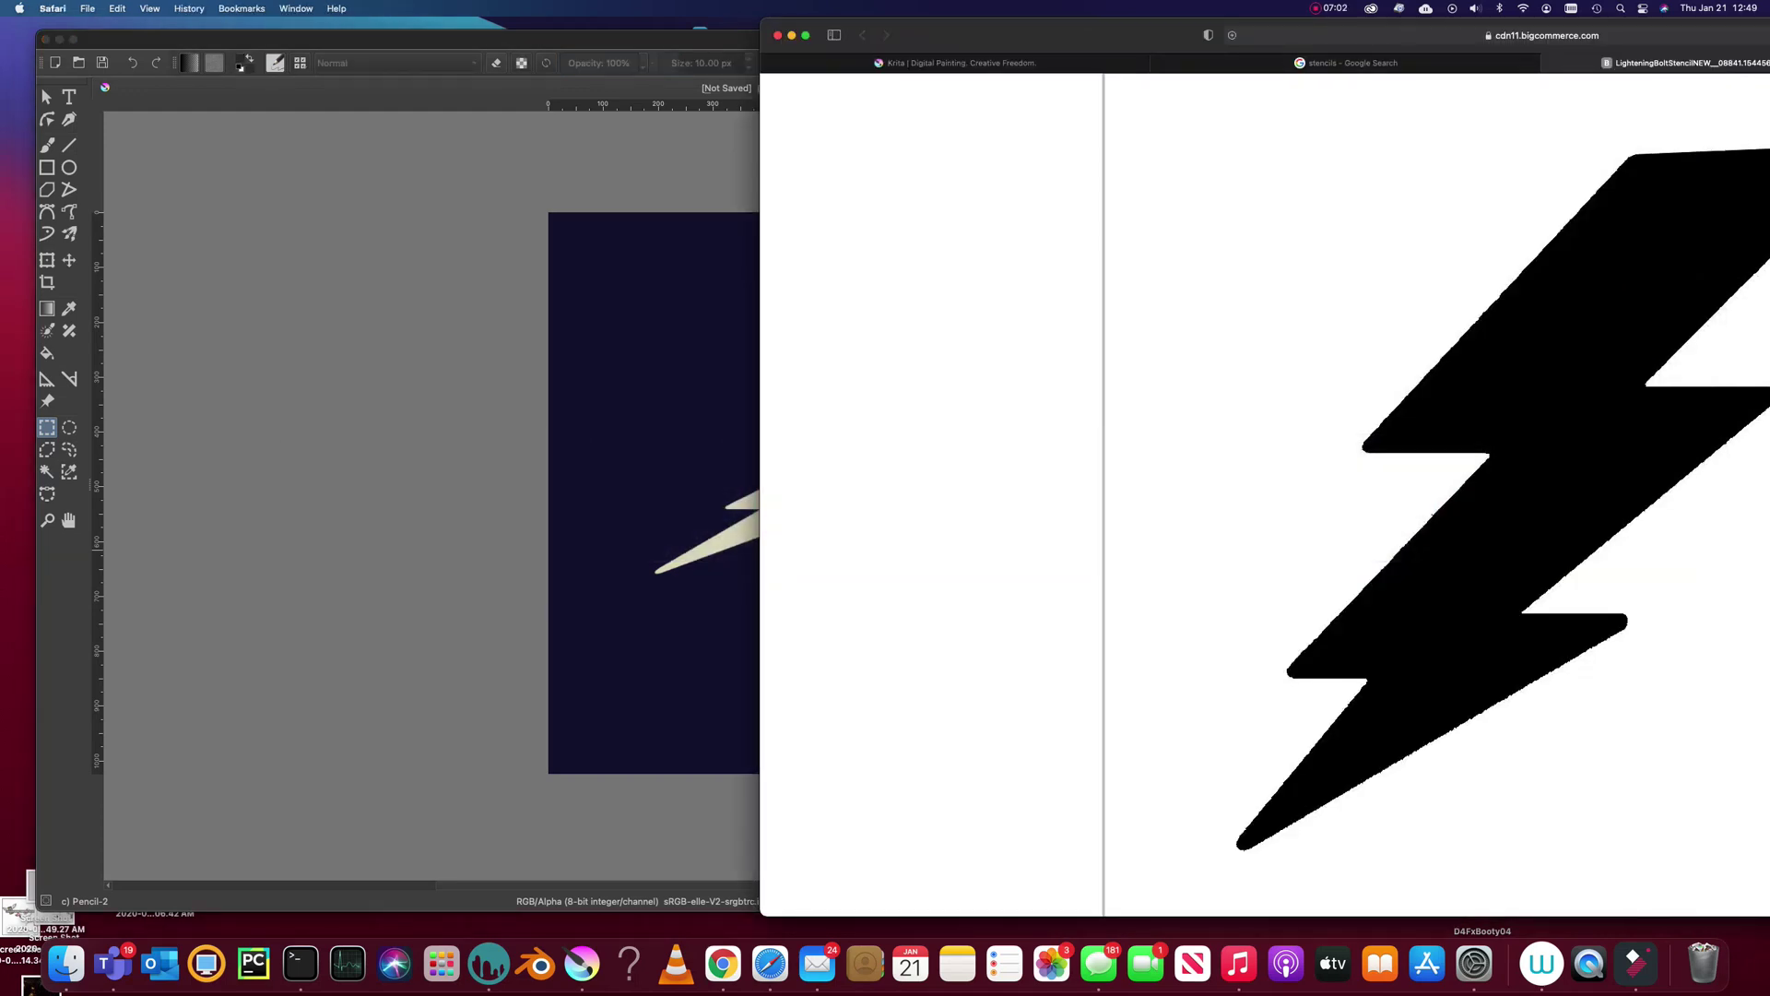
{"action": "left_click_drag", "start_coordinate": [1014, 35], "coordinate": [546, 35]}
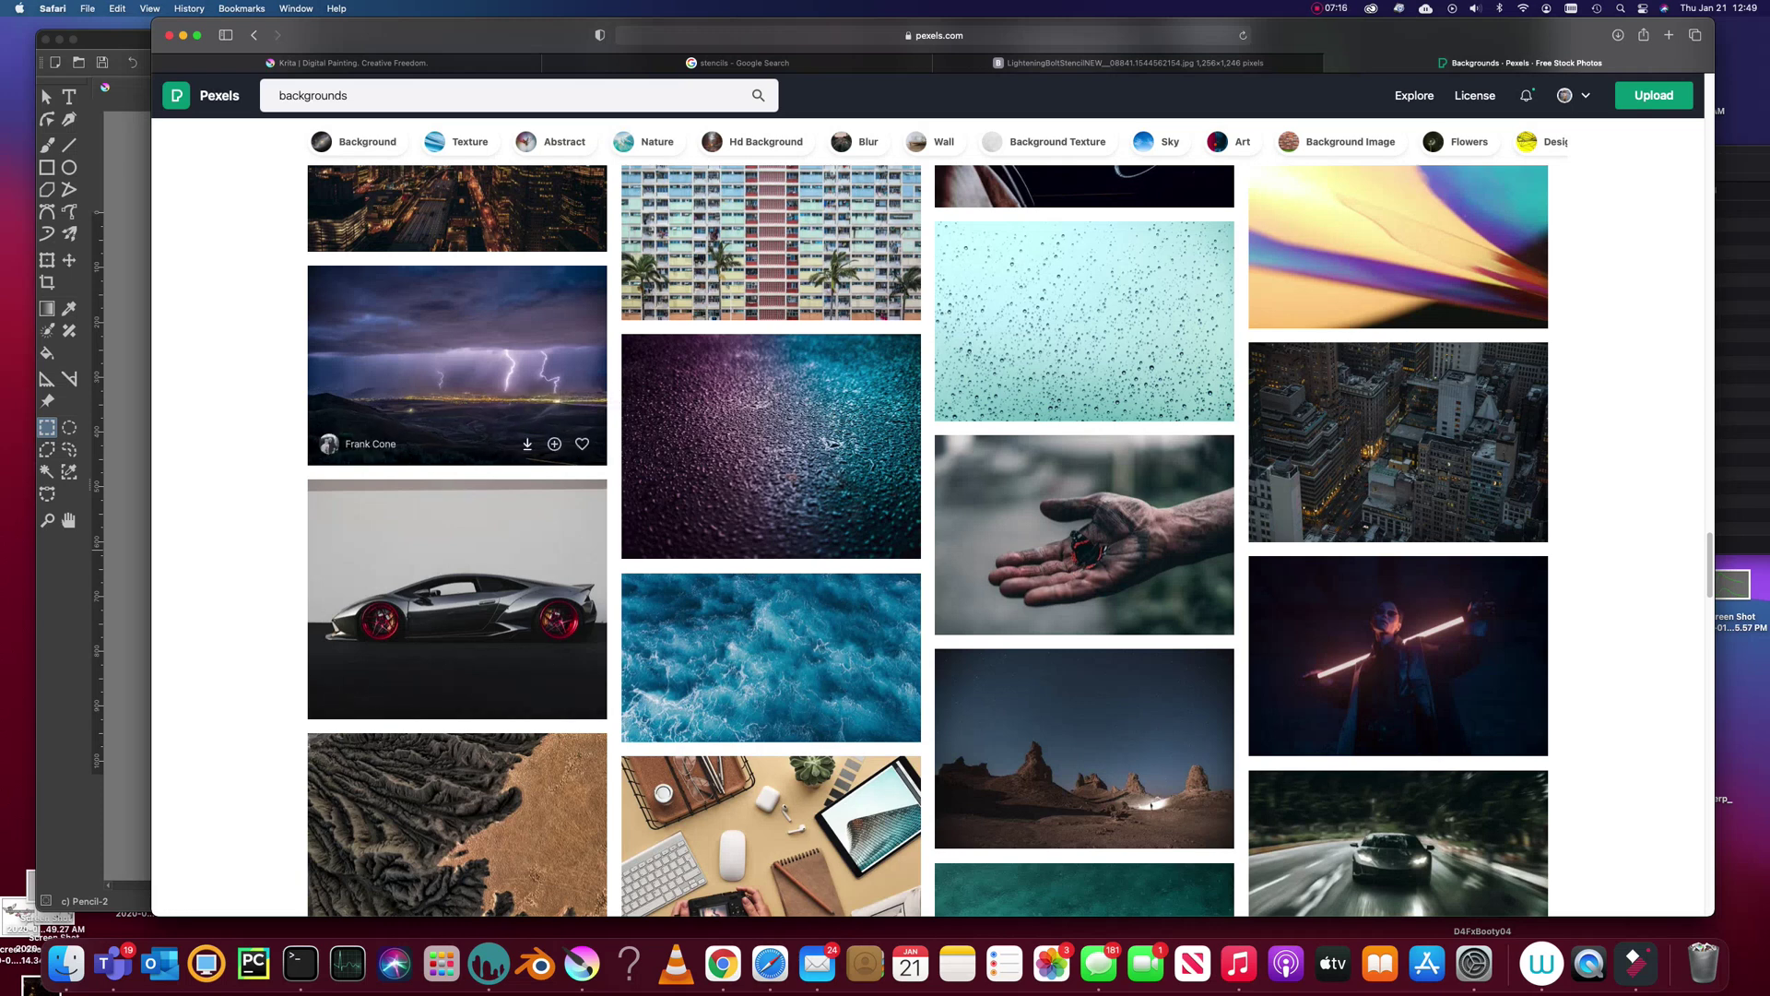
{"action": "left_click", "coordinate": [526, 444]}
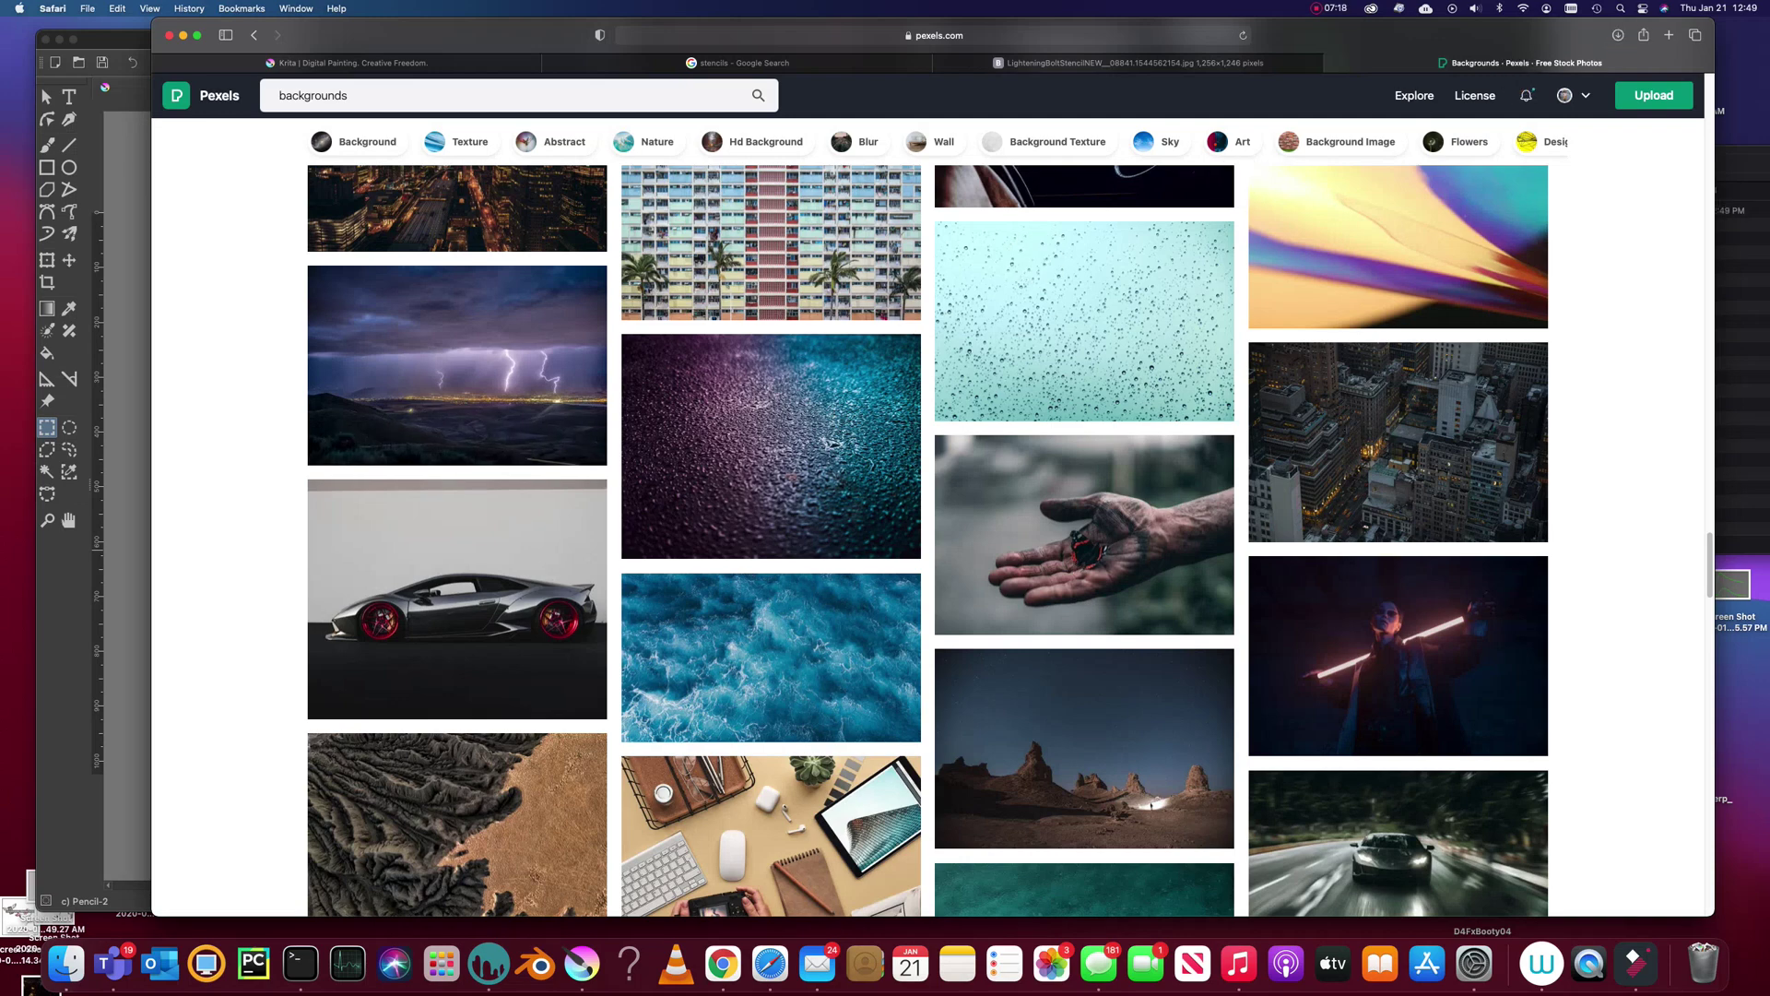
Try to insert the downloaded storm photo from Finder's Downloads folder into the Krita painting as a new file layer.
{"action": "key", "text": "super+Tab"}
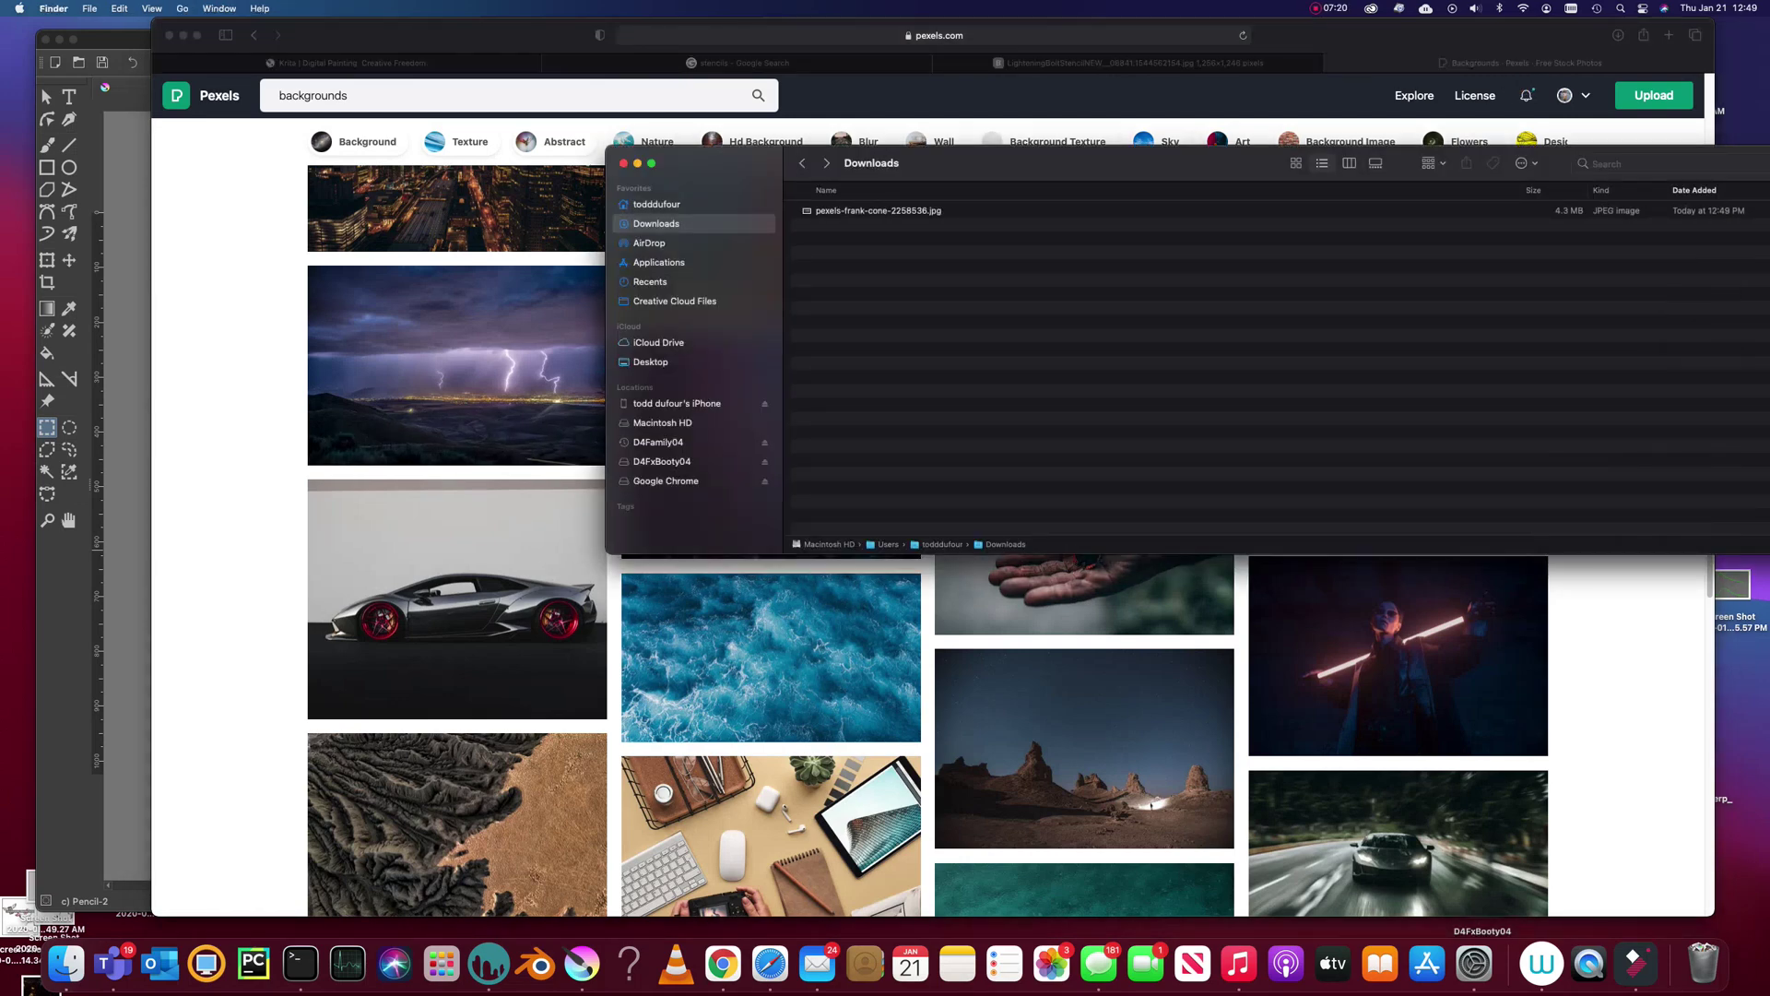
{"action": "left_click_drag", "start_coordinate": [879, 211], "coordinate": [118, 503]}
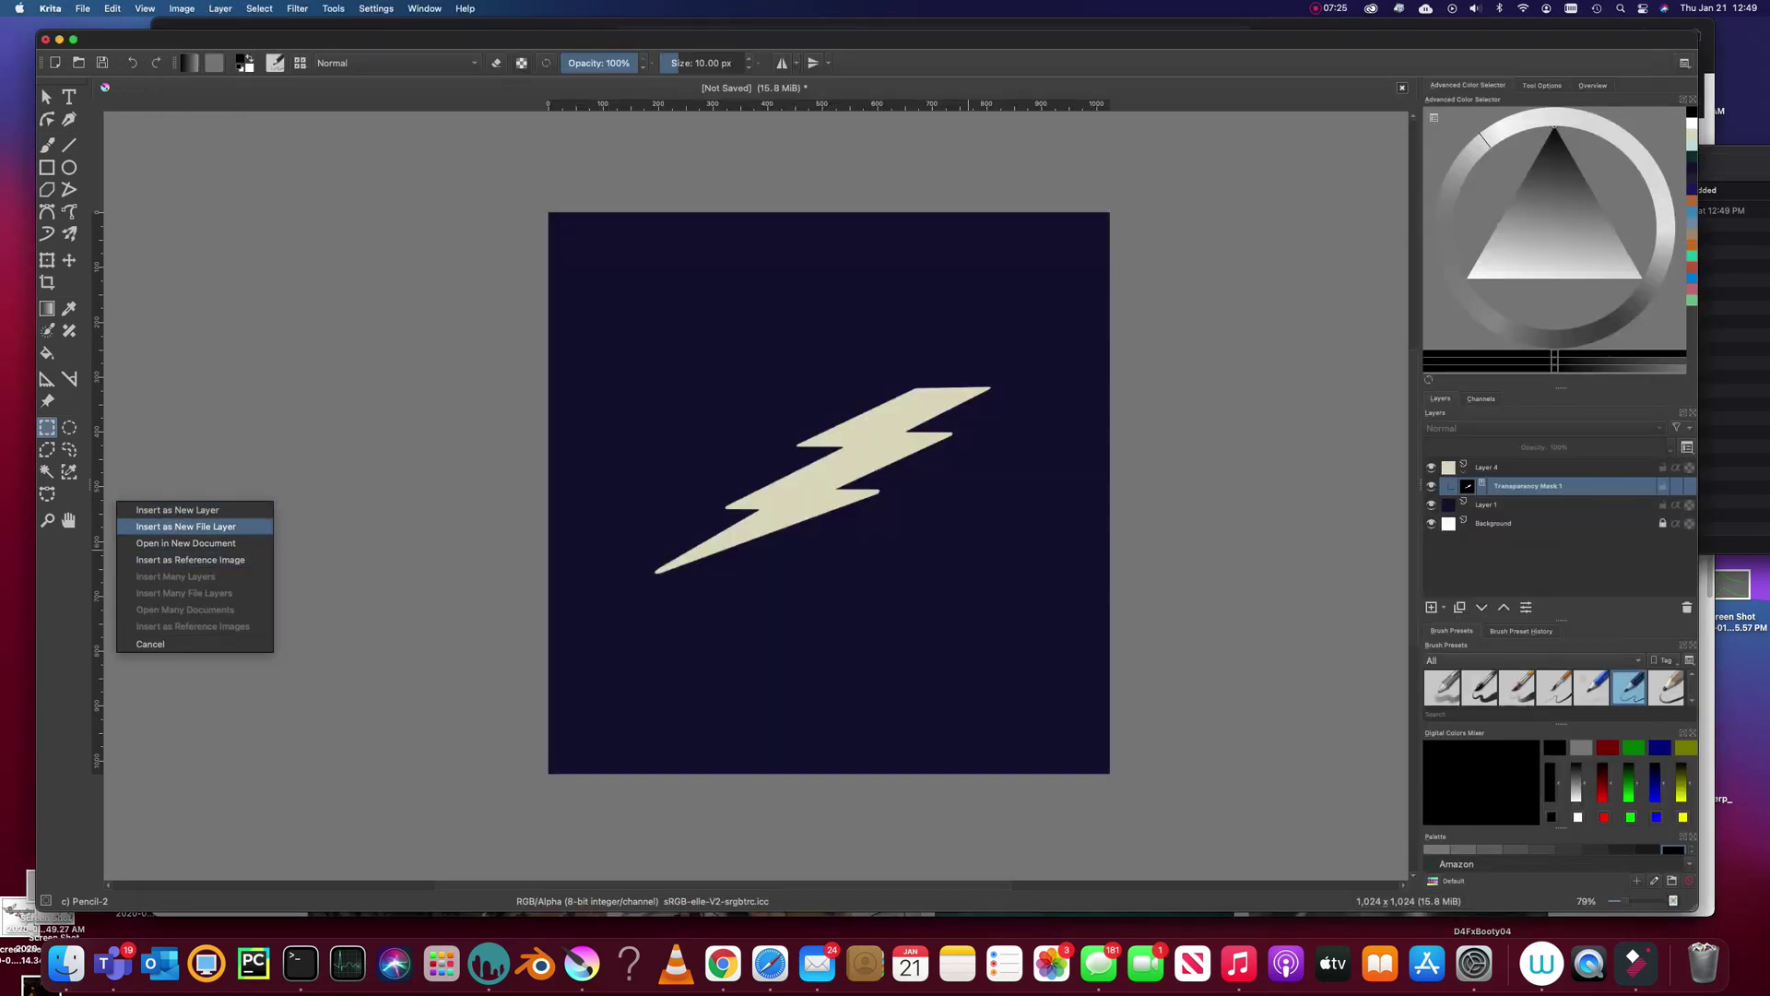
{"action": "left_click", "coordinate": [186, 527]}
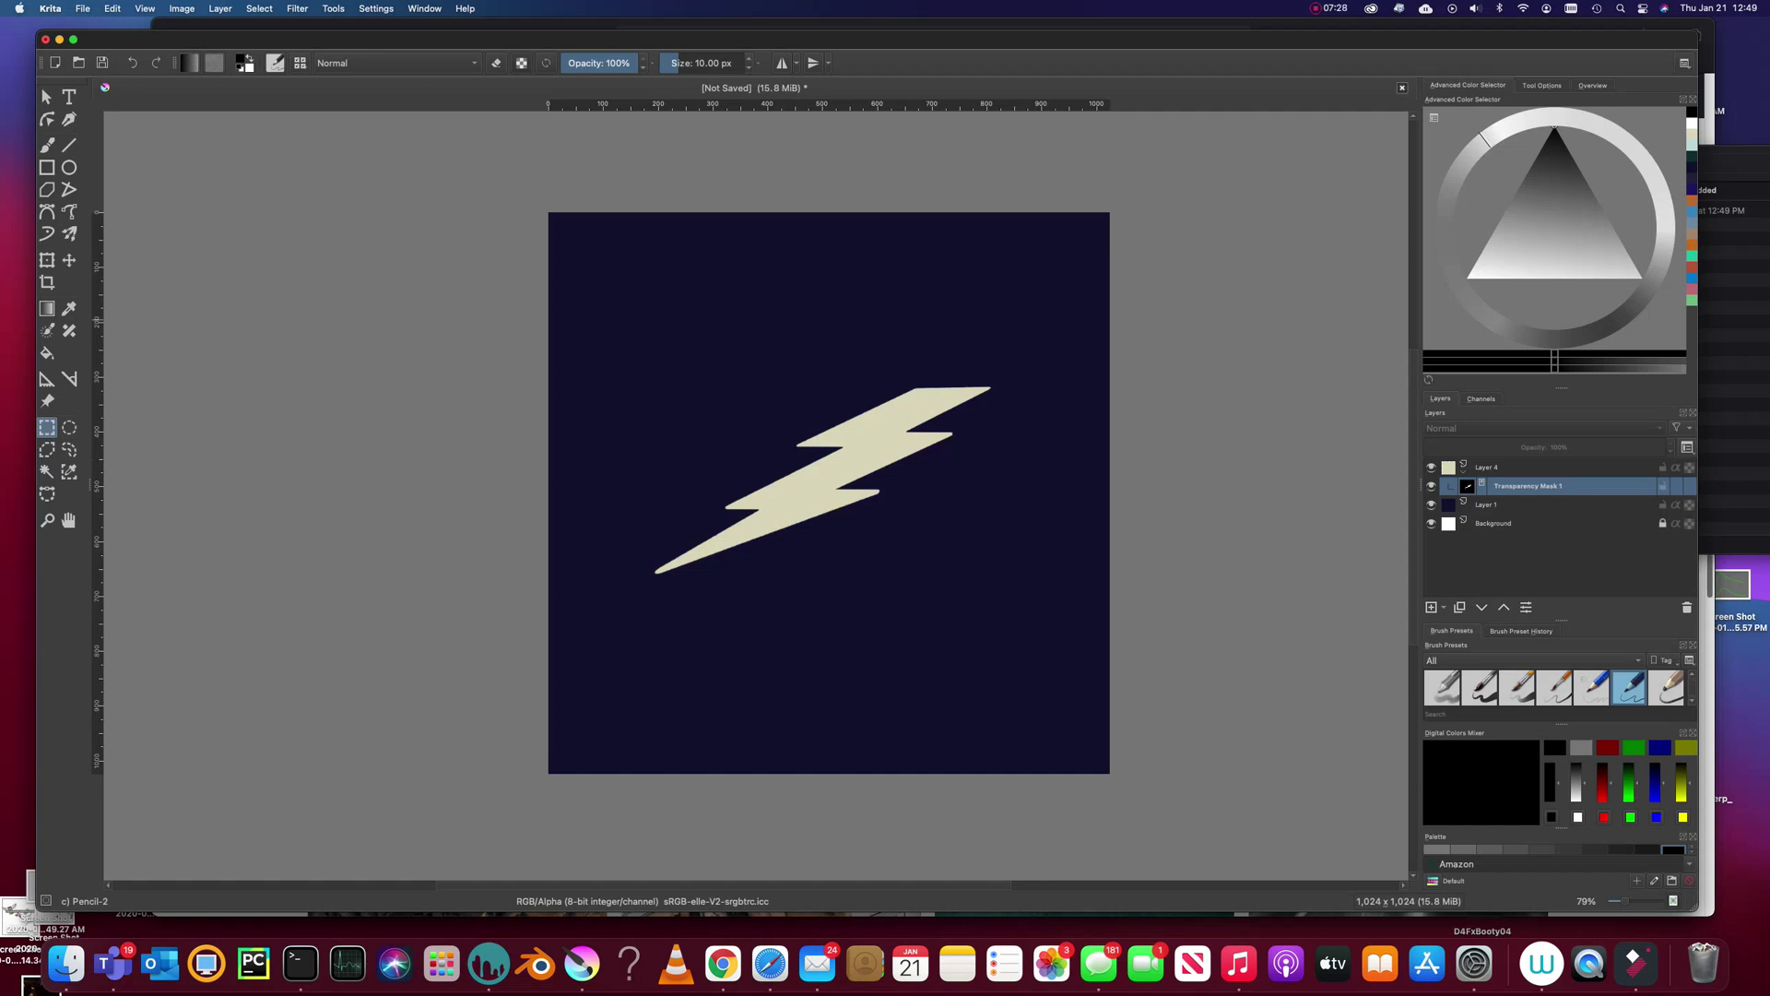
Insert the downloaded storm photo from Finder's Downloads folder into the Krita painting as a new layer.
{"action": "key", "text": "super+Tab"}
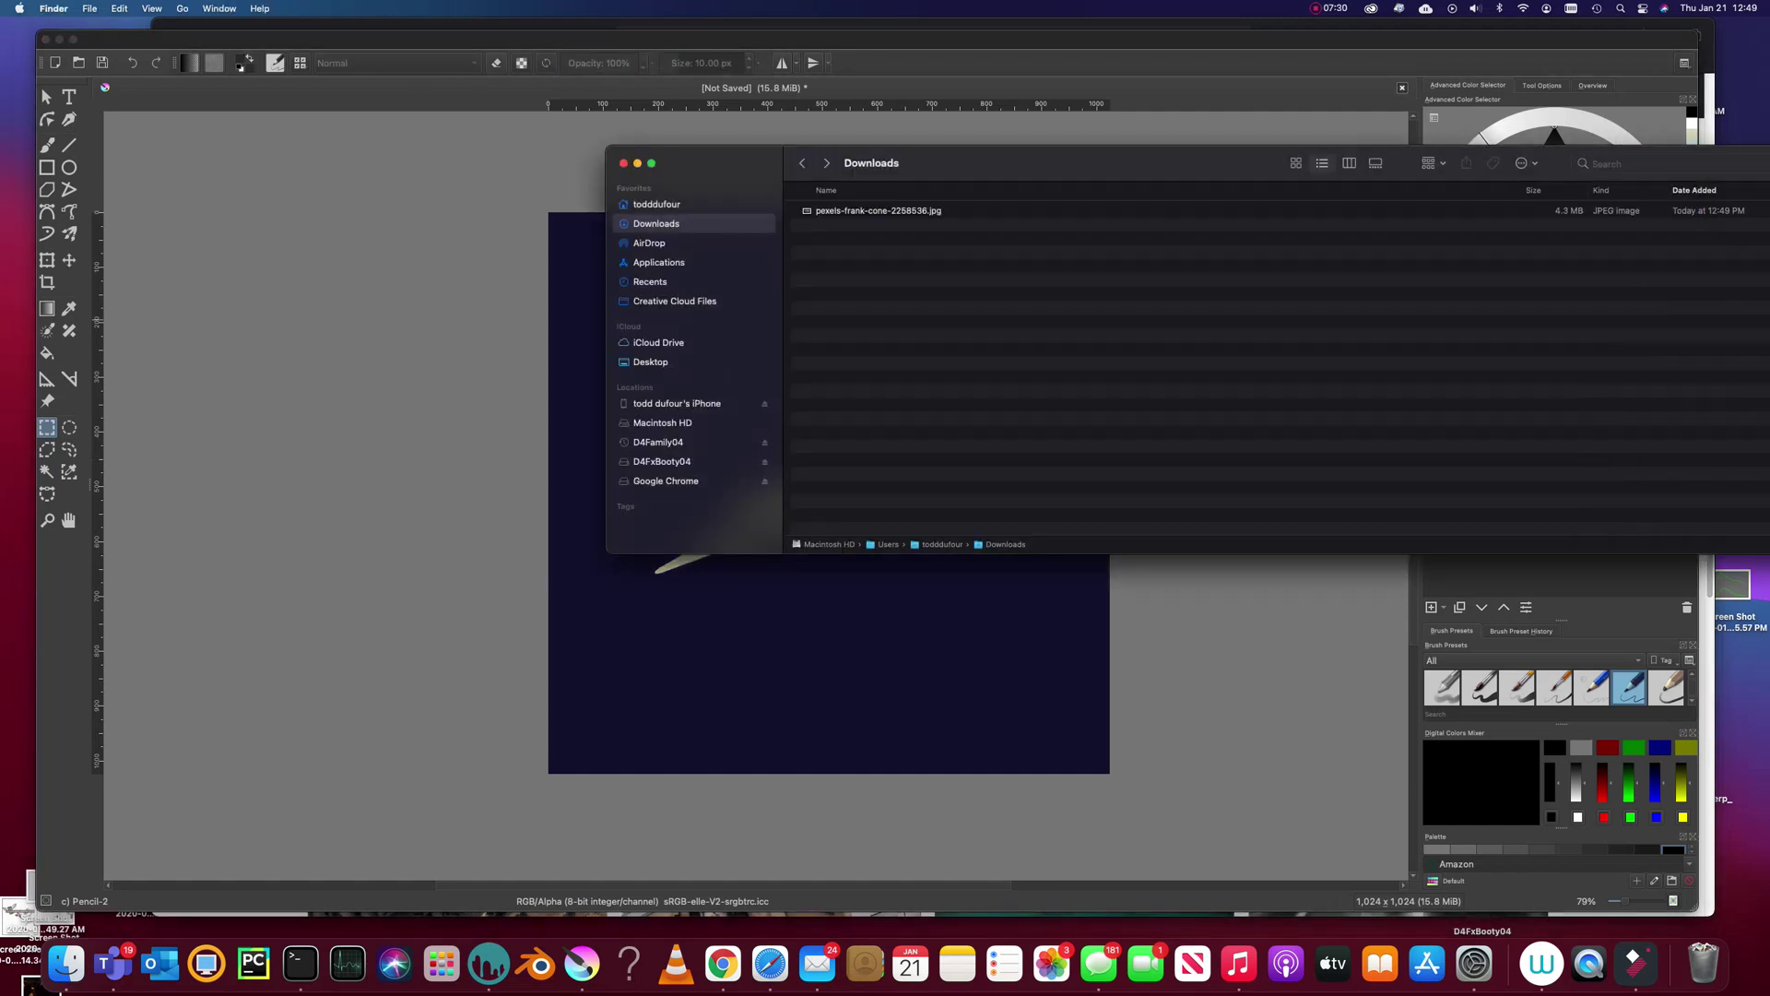
{"action": "left_click_drag", "start_coordinate": [878, 211], "coordinate": [367, 382]}
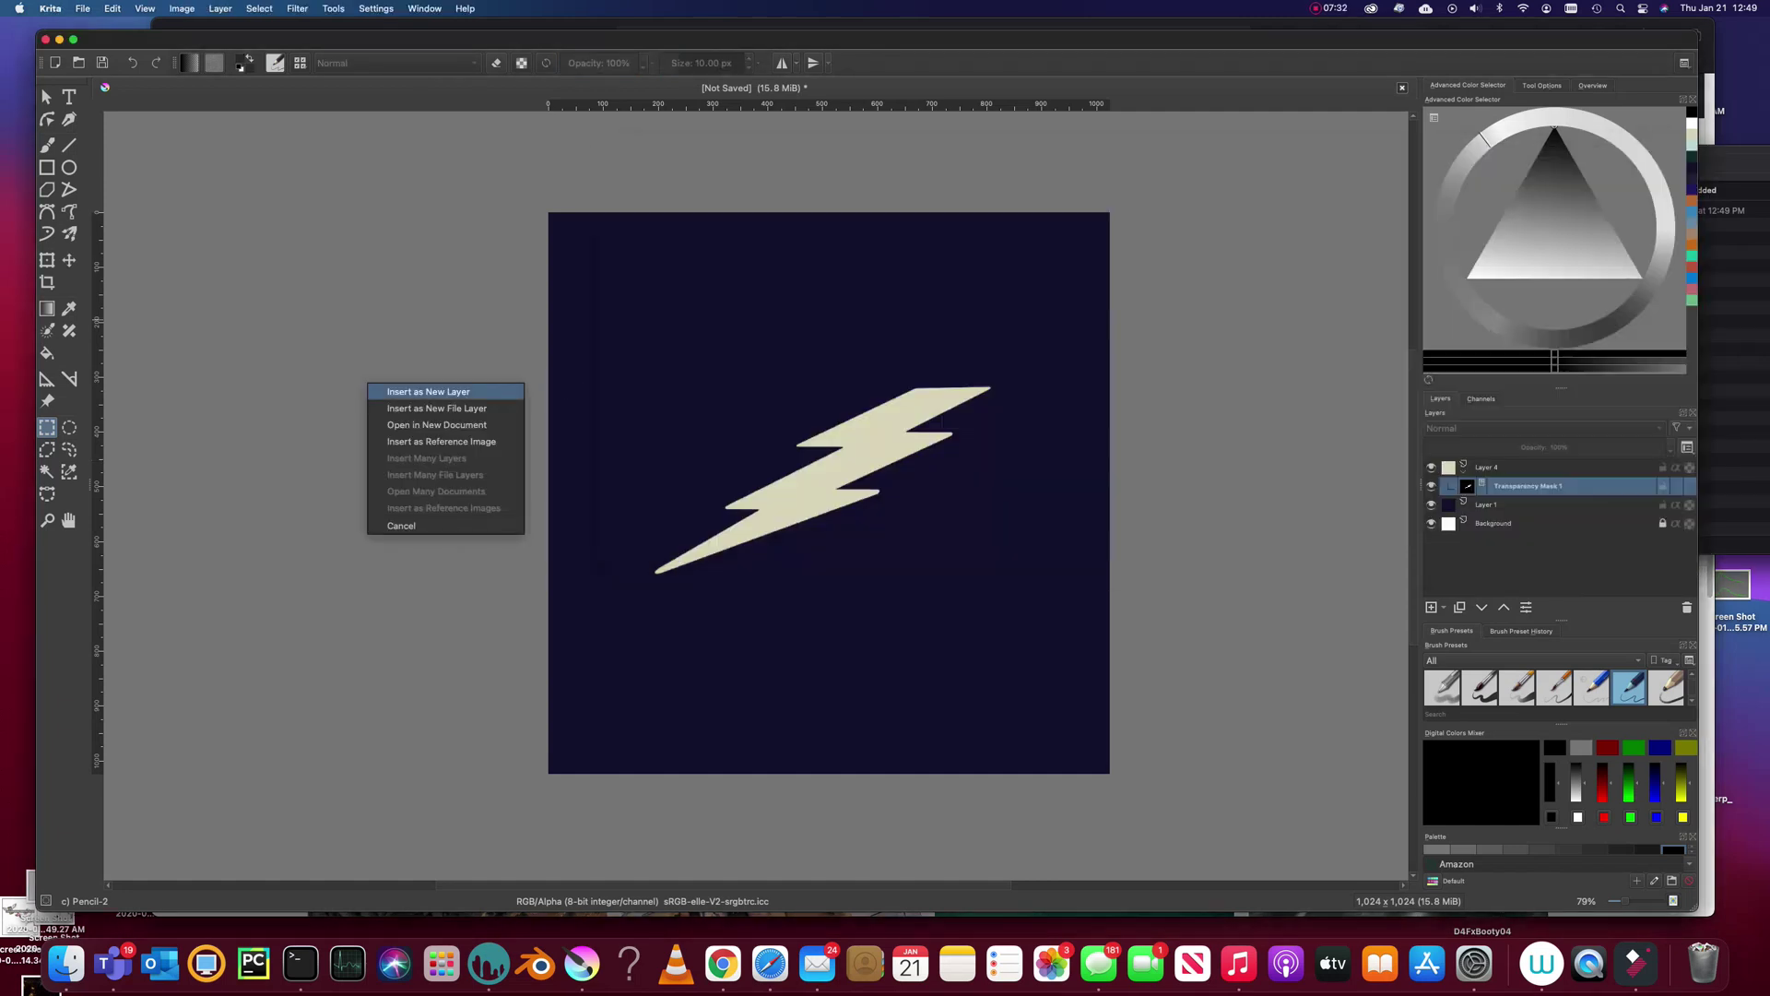
{"action": "left_click", "coordinate": [428, 391]}
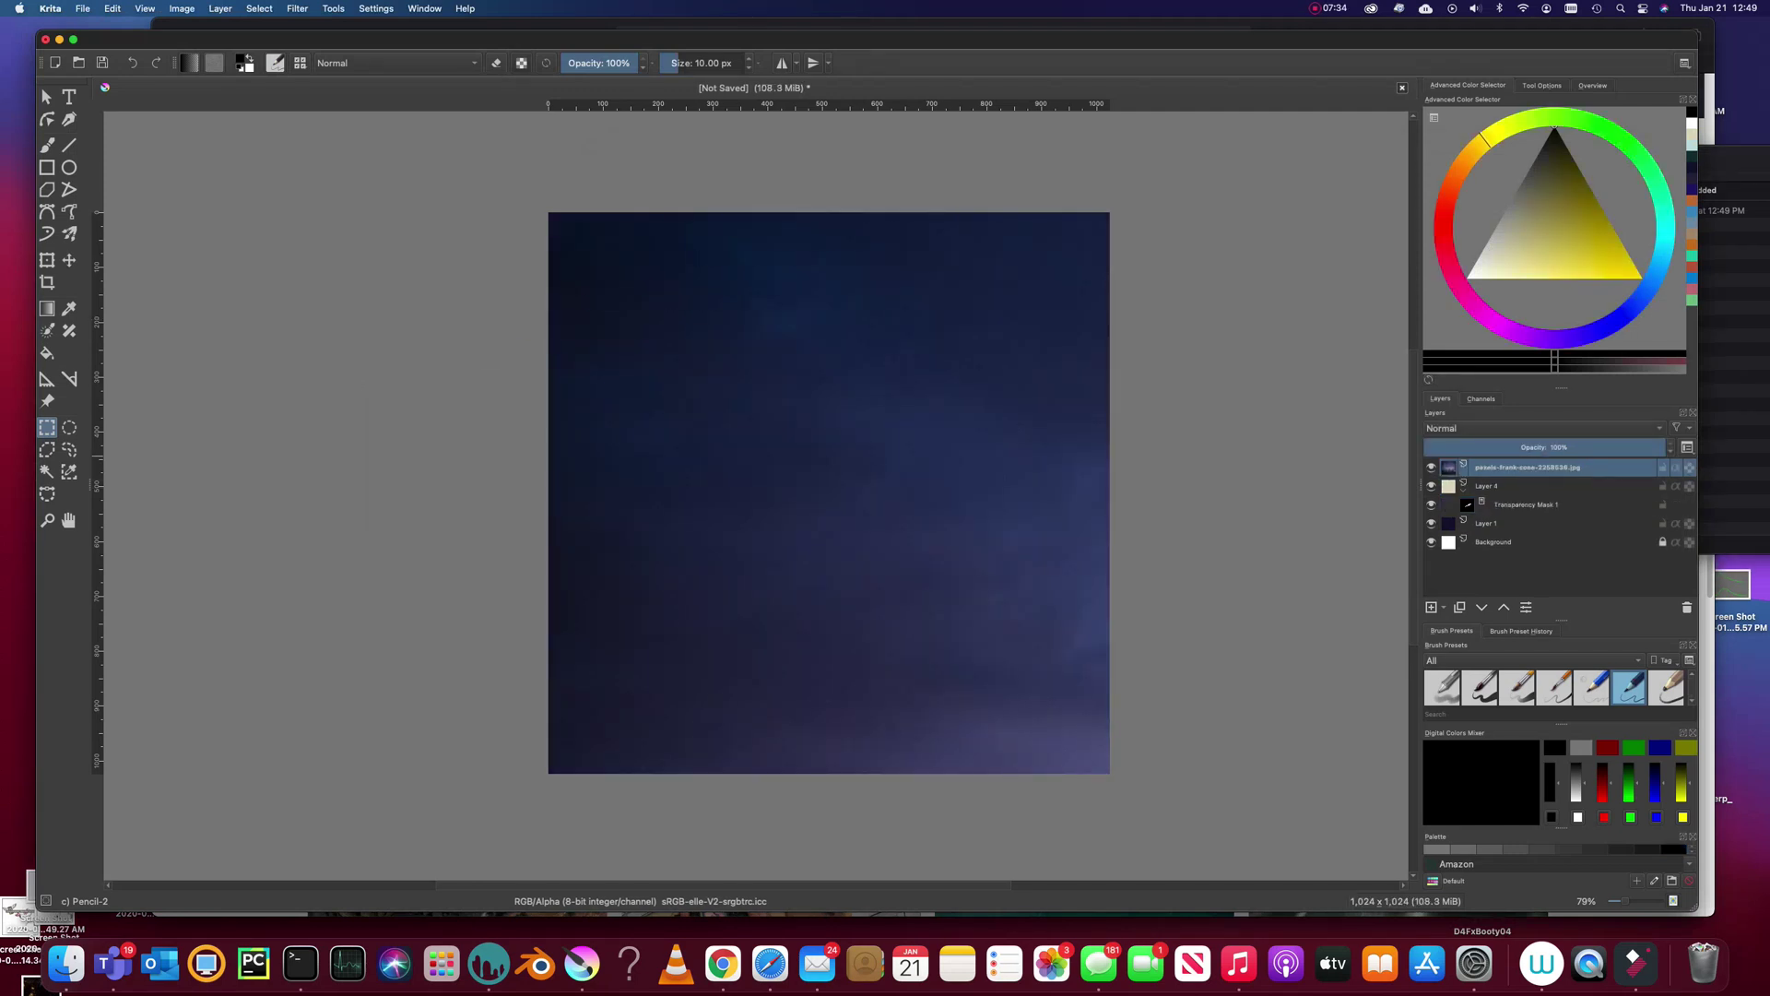
Scale the storm photo layer down to about the canvas width with the Transform tool, and position it across the canvas.
{"action": "scroll", "coordinate": [1165, 403], "scroll_direction": "down", "scroll_amount": 5}
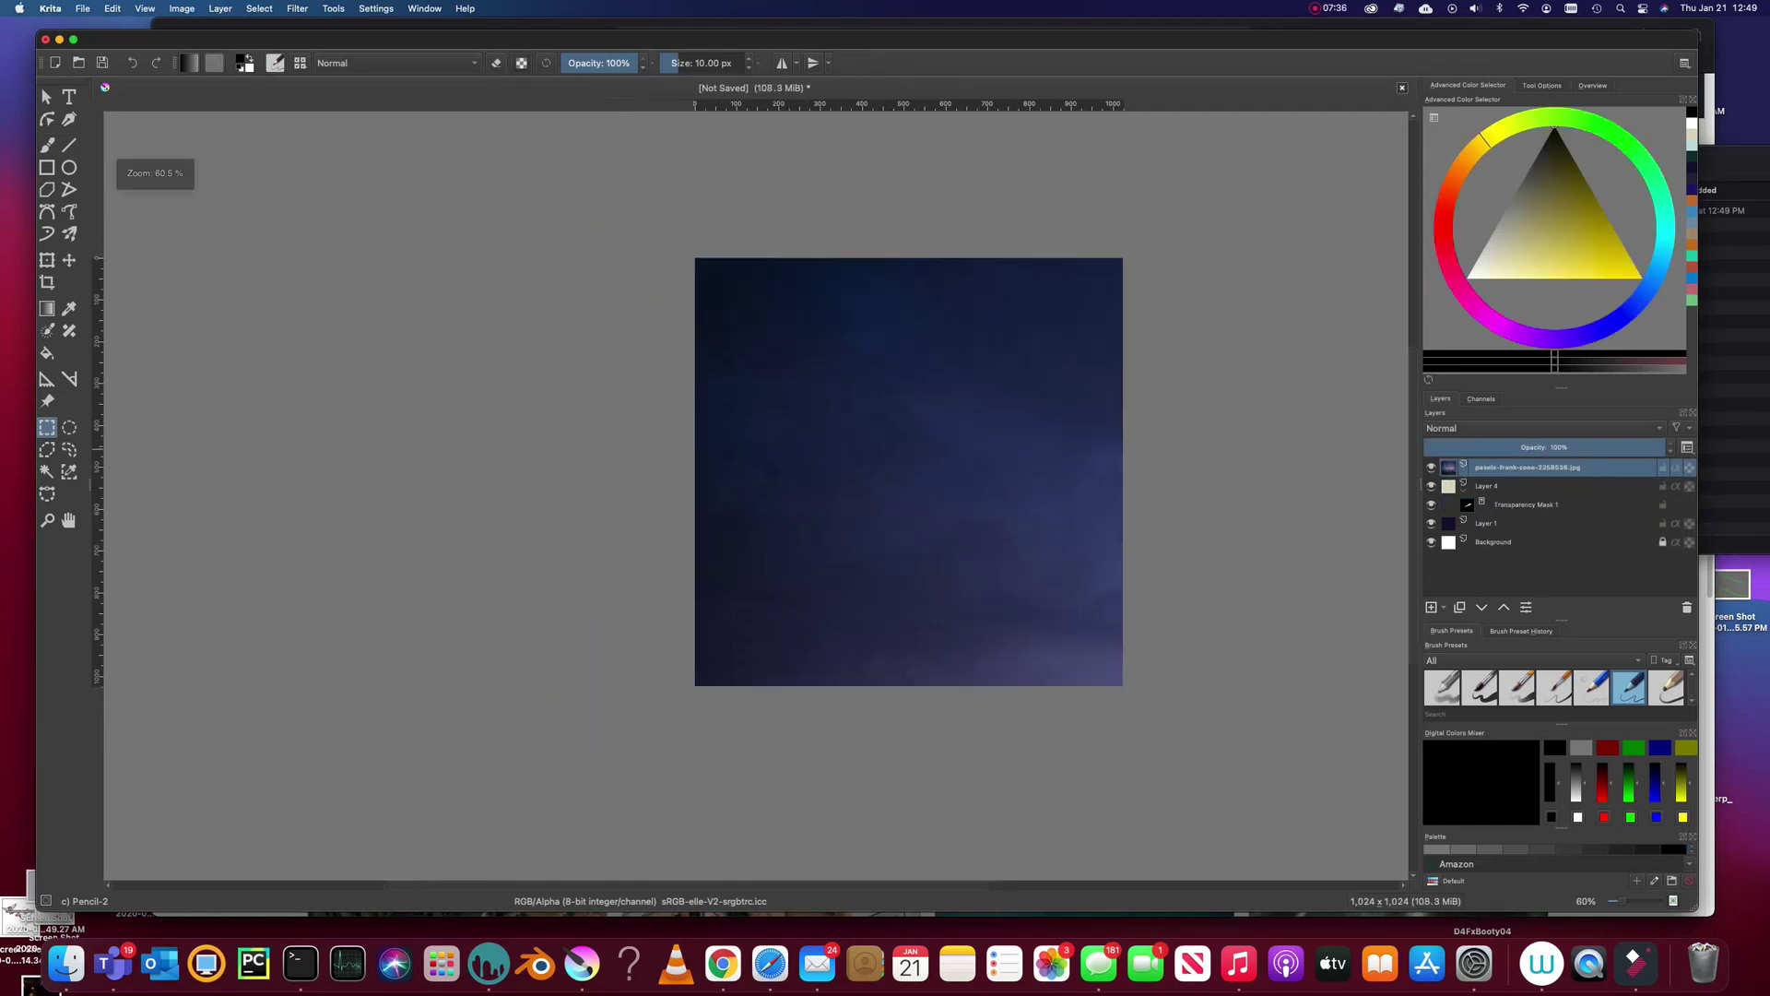
{"action": "key", "text": "ctrl+t"}
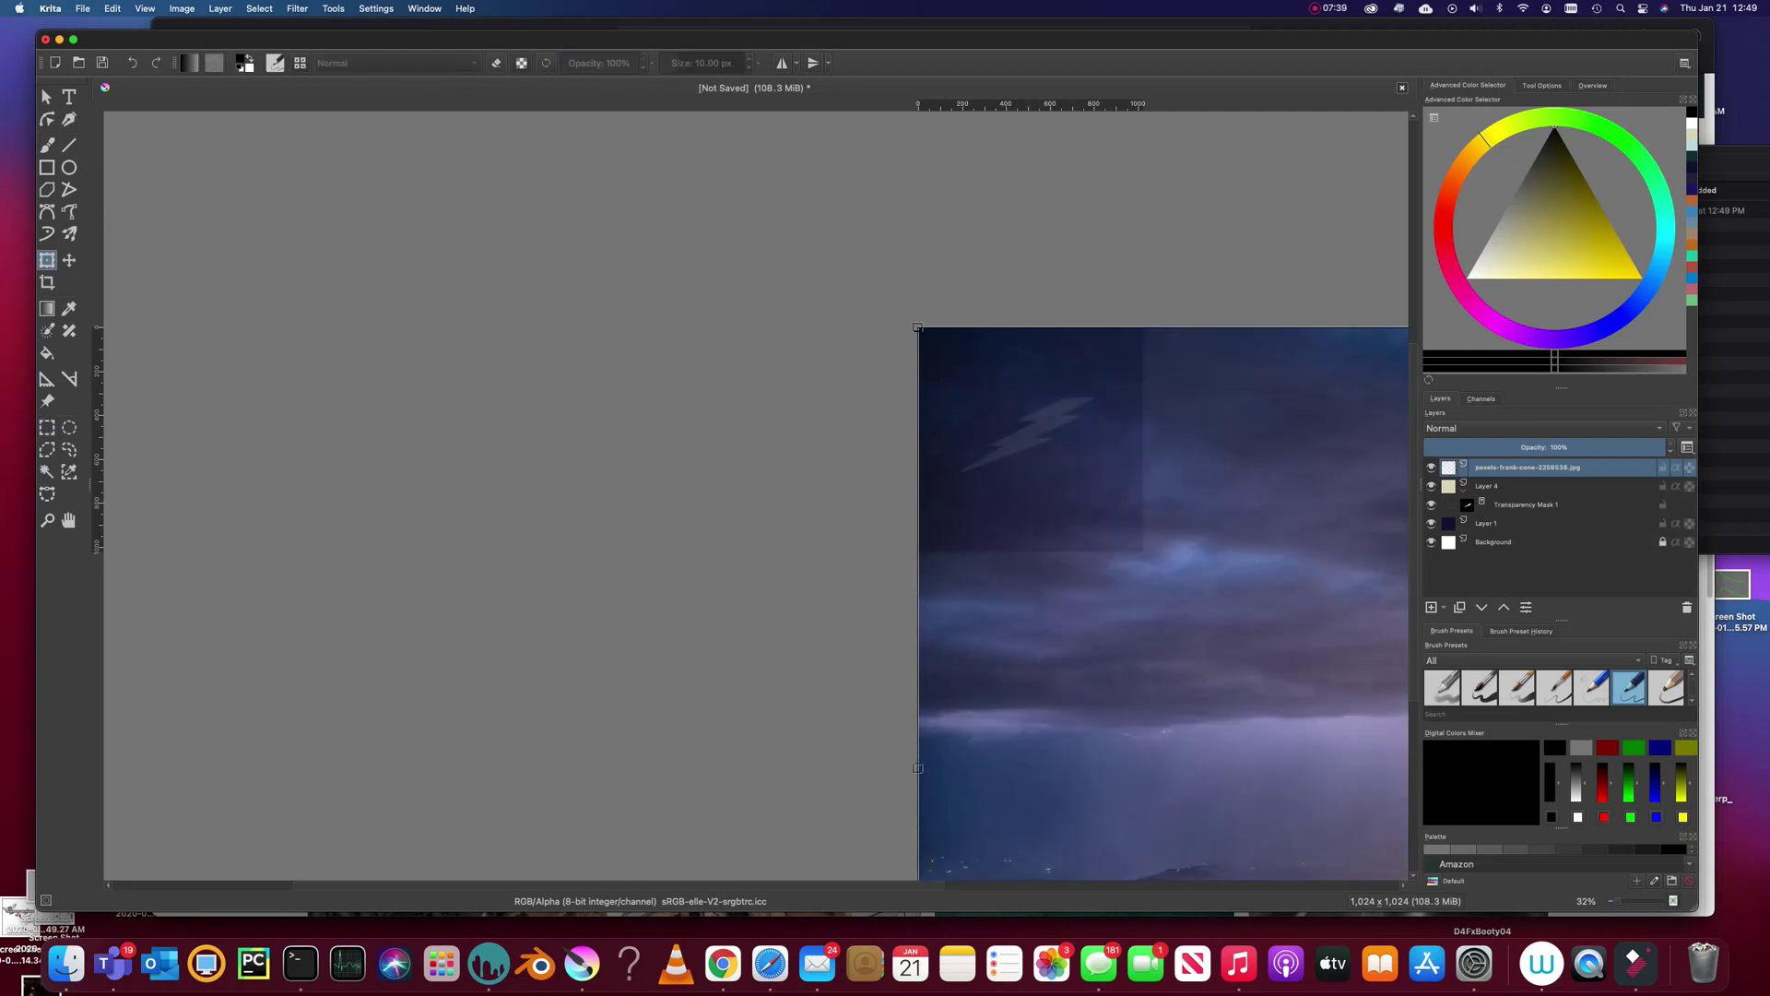
{"action": "scroll", "coordinate": [1101, 663], "scroll_direction": "down", "scroll_amount": 5}
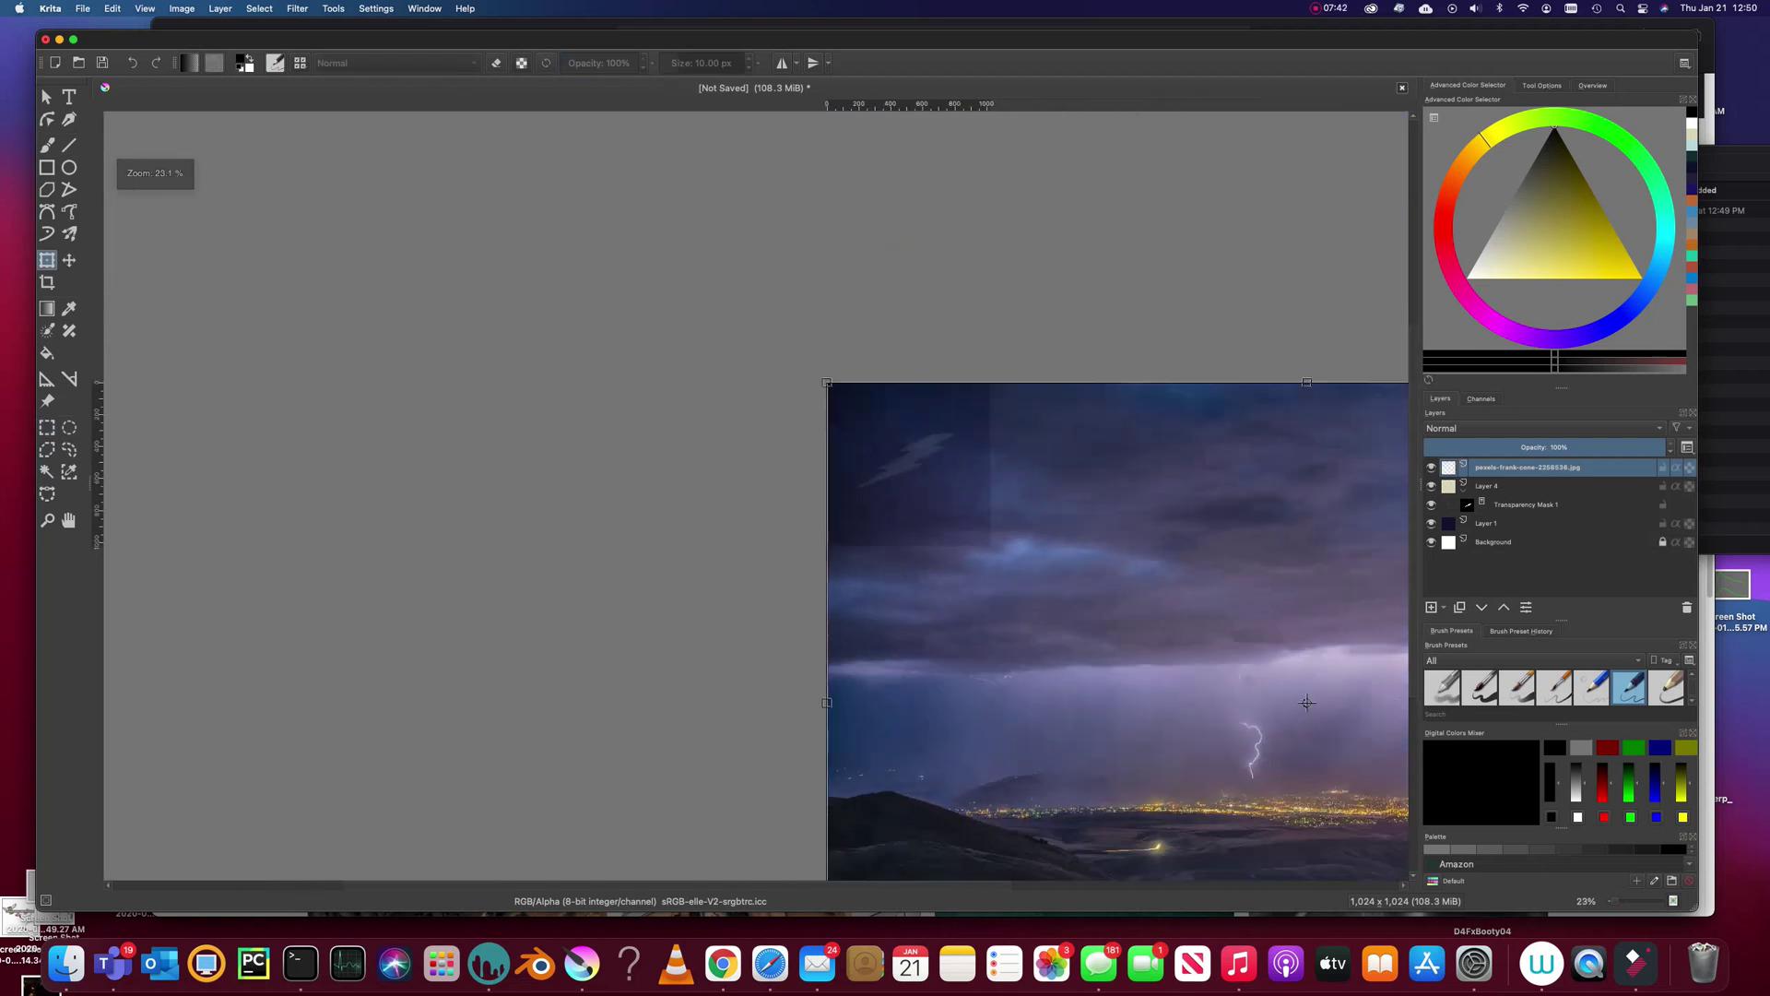
{"action": "left_click_drag", "start_coordinate": [1101, 664], "coordinate": [916, 561]}
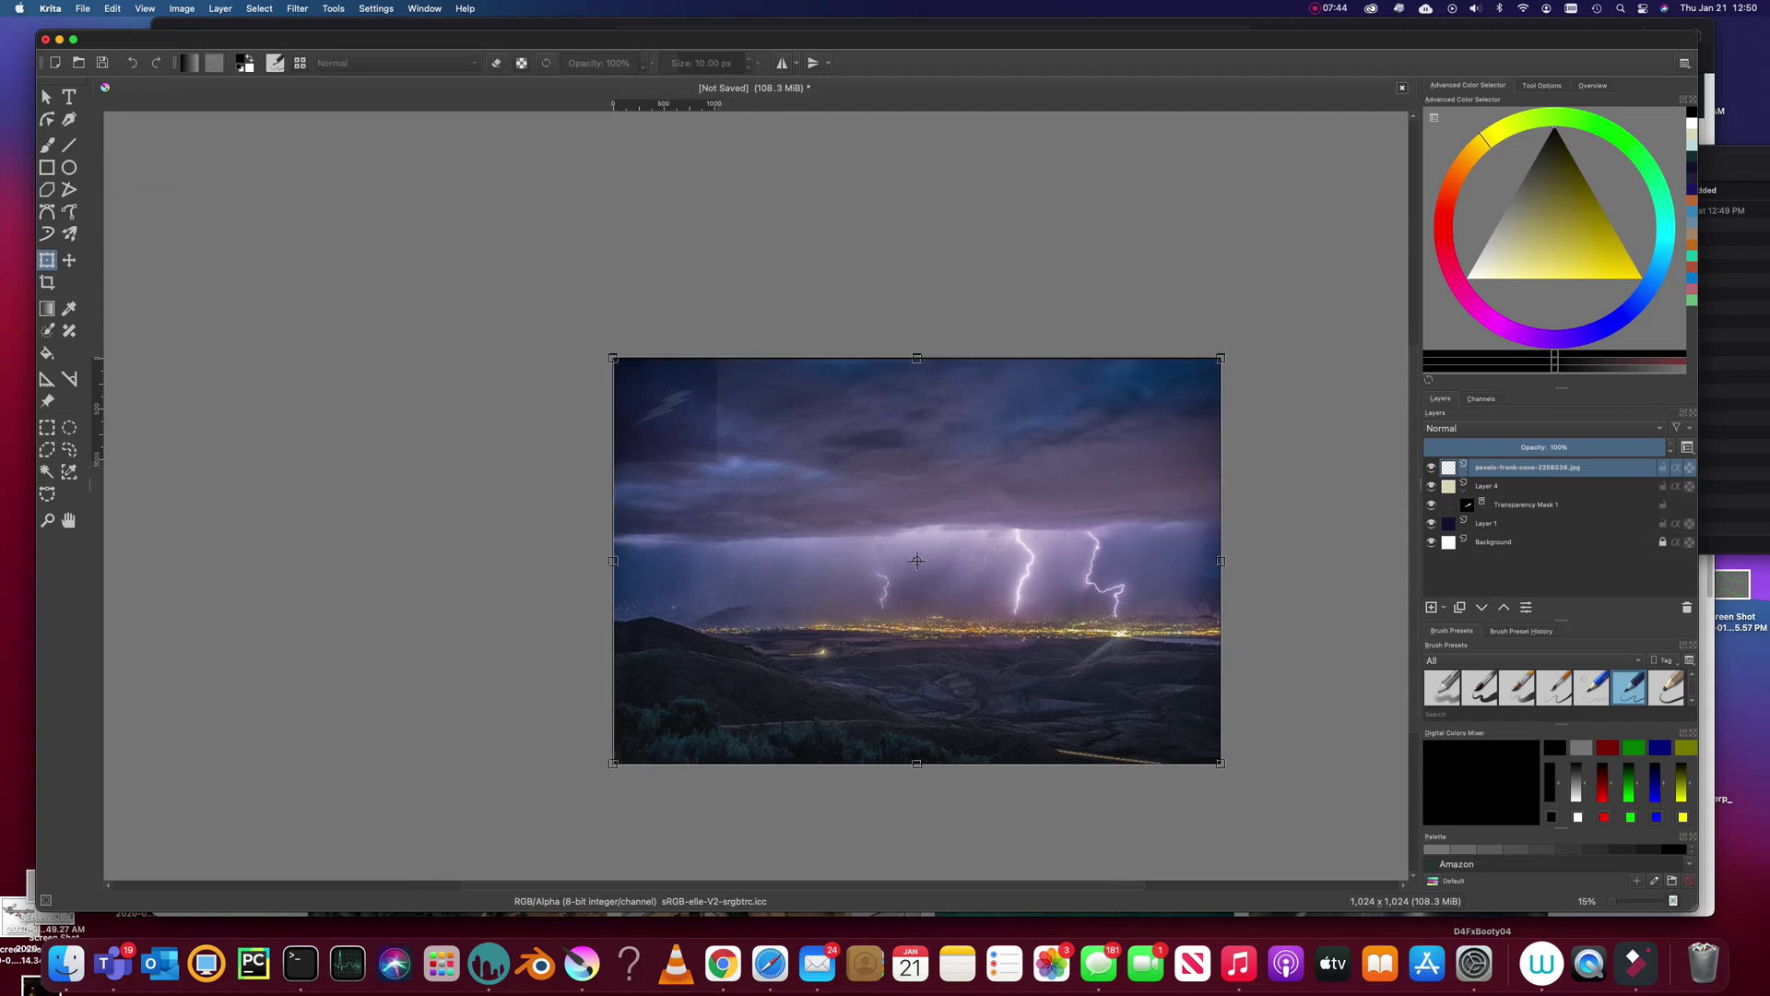
{"action": "left_click_drag", "start_coordinate": [1221, 763], "coordinate": [728, 443]}
{"action": "key", "text": "Return"}
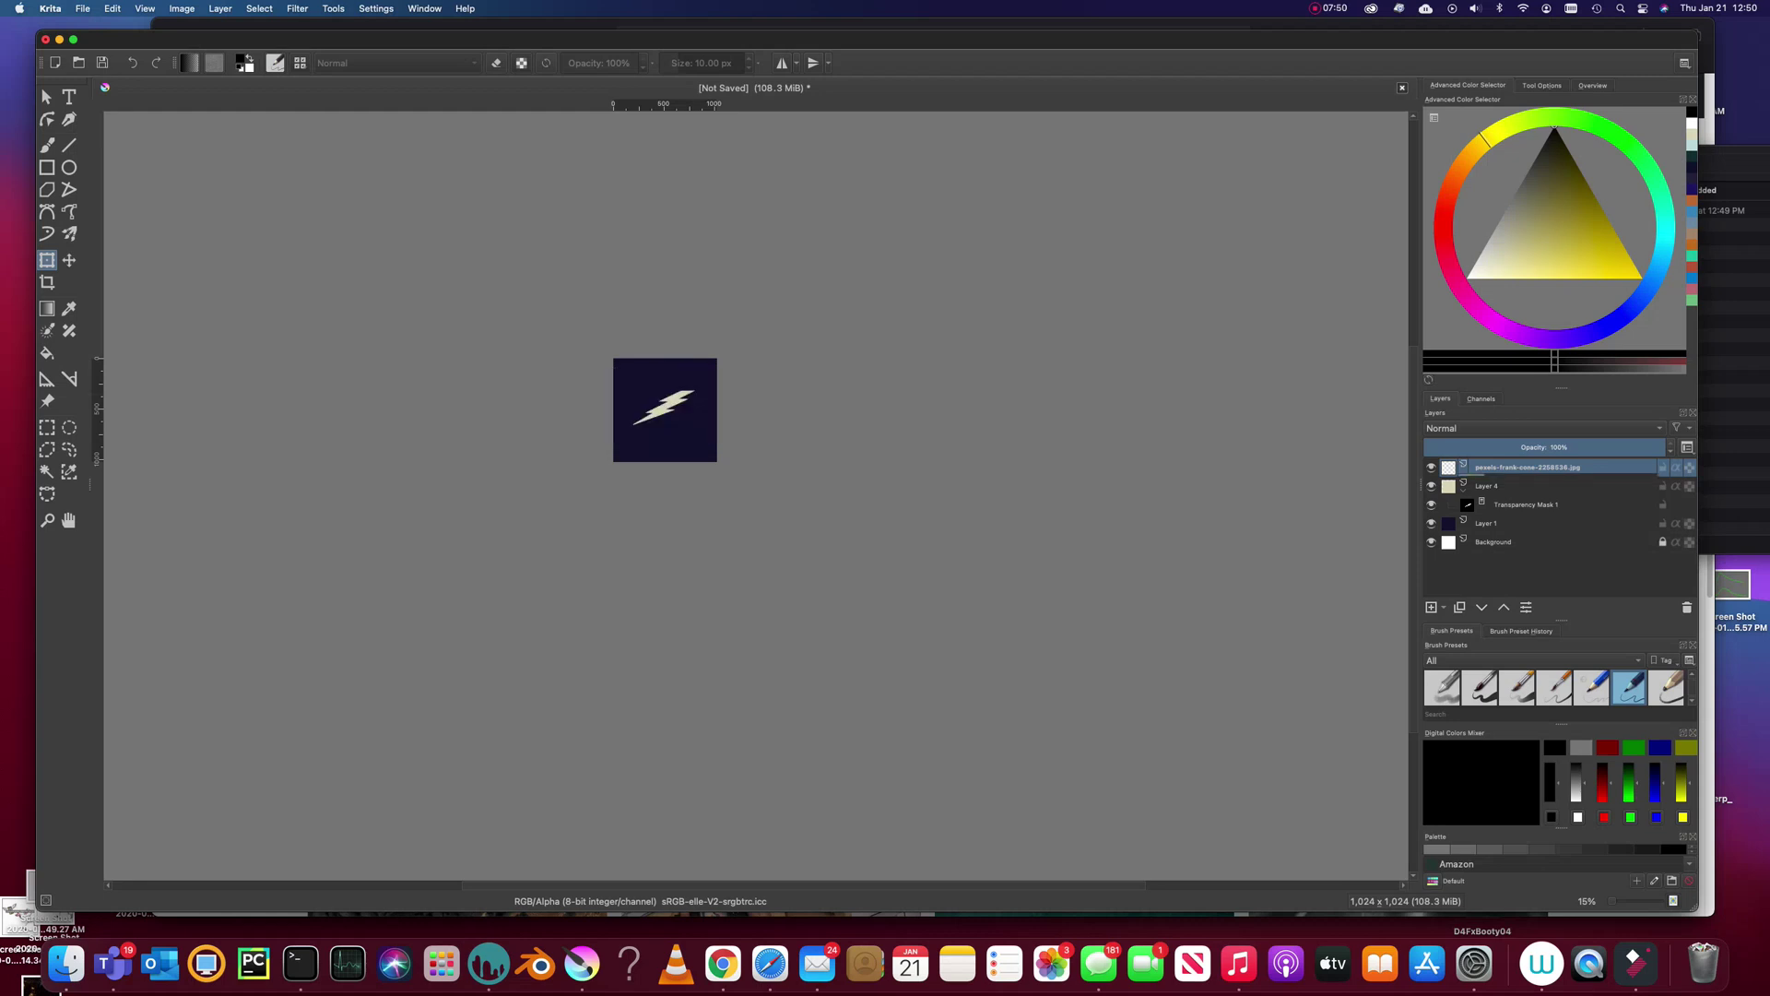
Duplicate Transparency Mask 1 and attach the copy to the storm photo layer.
{"action": "scroll", "coordinate": [684, 427], "scroll_direction": "up", "scroll_amount": 10}
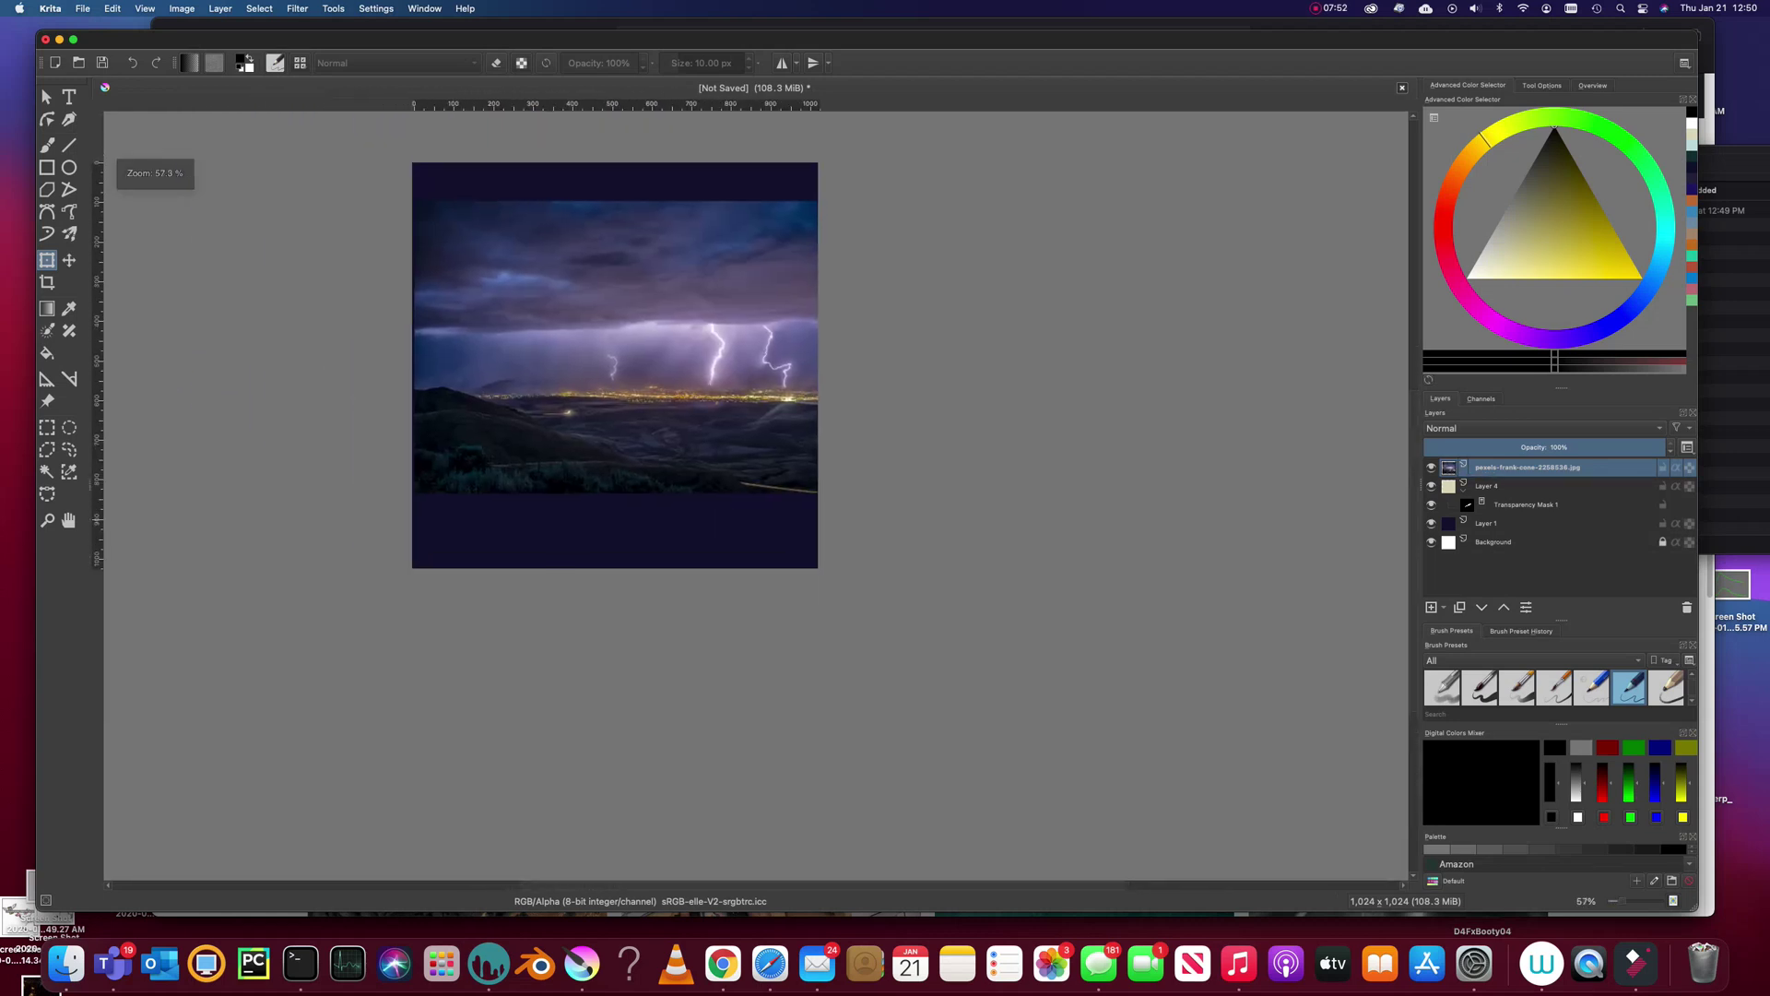
{"action": "scroll", "coordinate": [818, 568], "scroll_direction": "up", "scroll_amount": 3}
{"action": "scroll", "coordinate": [920, 468], "scroll_direction": "down", "scroll_amount": 8}
{"action": "scroll", "coordinate": [915, 483], "scroll_direction": "up", "scroll_amount": 9}
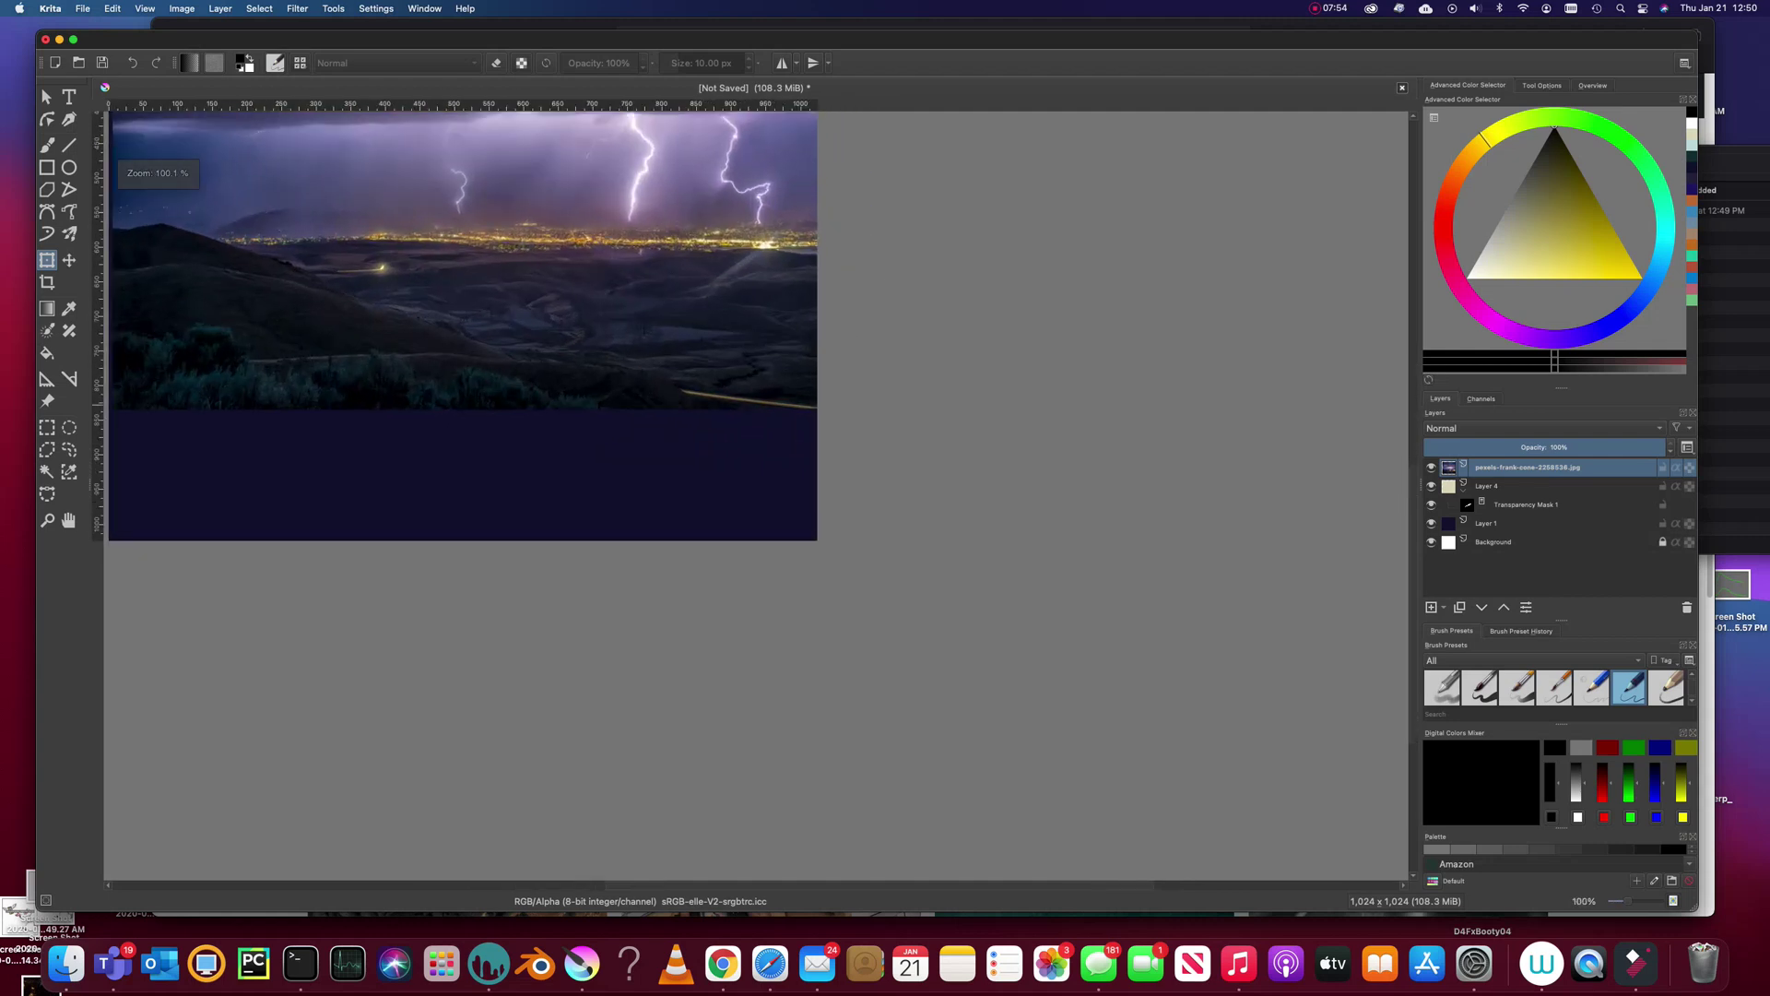
{"action": "left_click_drag", "start_coordinate": [643, 330], "coordinate": [852, 590]}
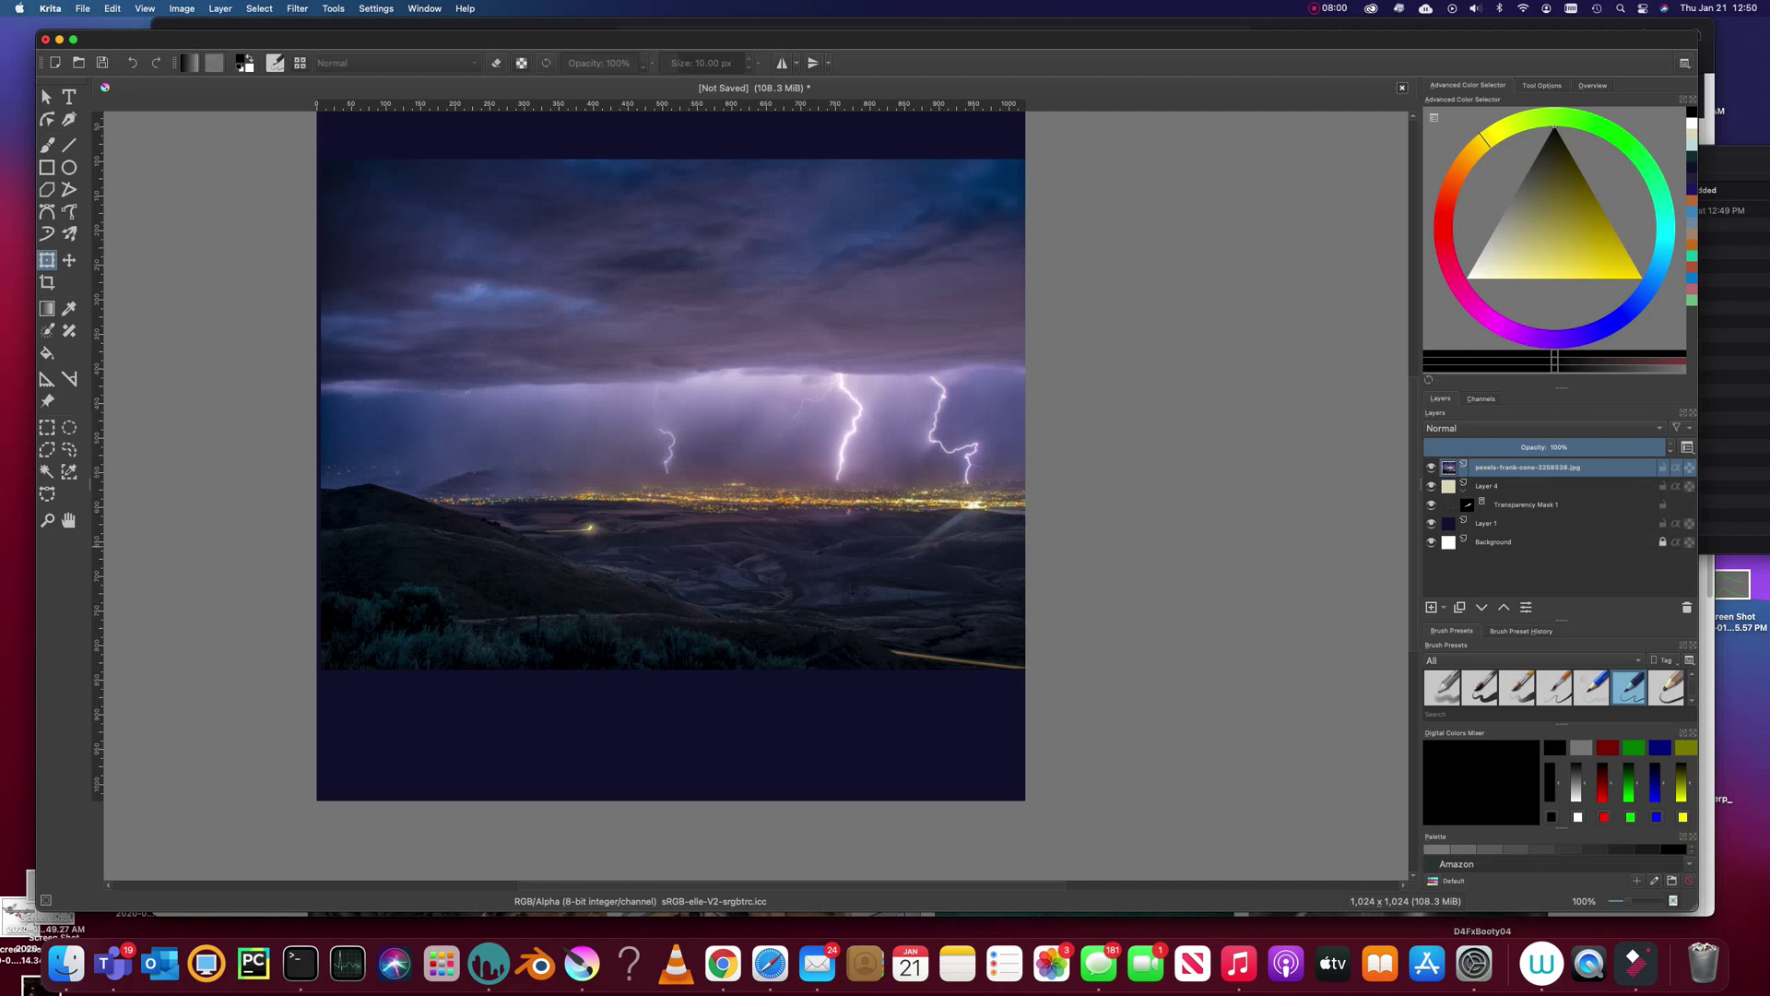
{"action": "left_click", "coordinate": [1527, 504]}
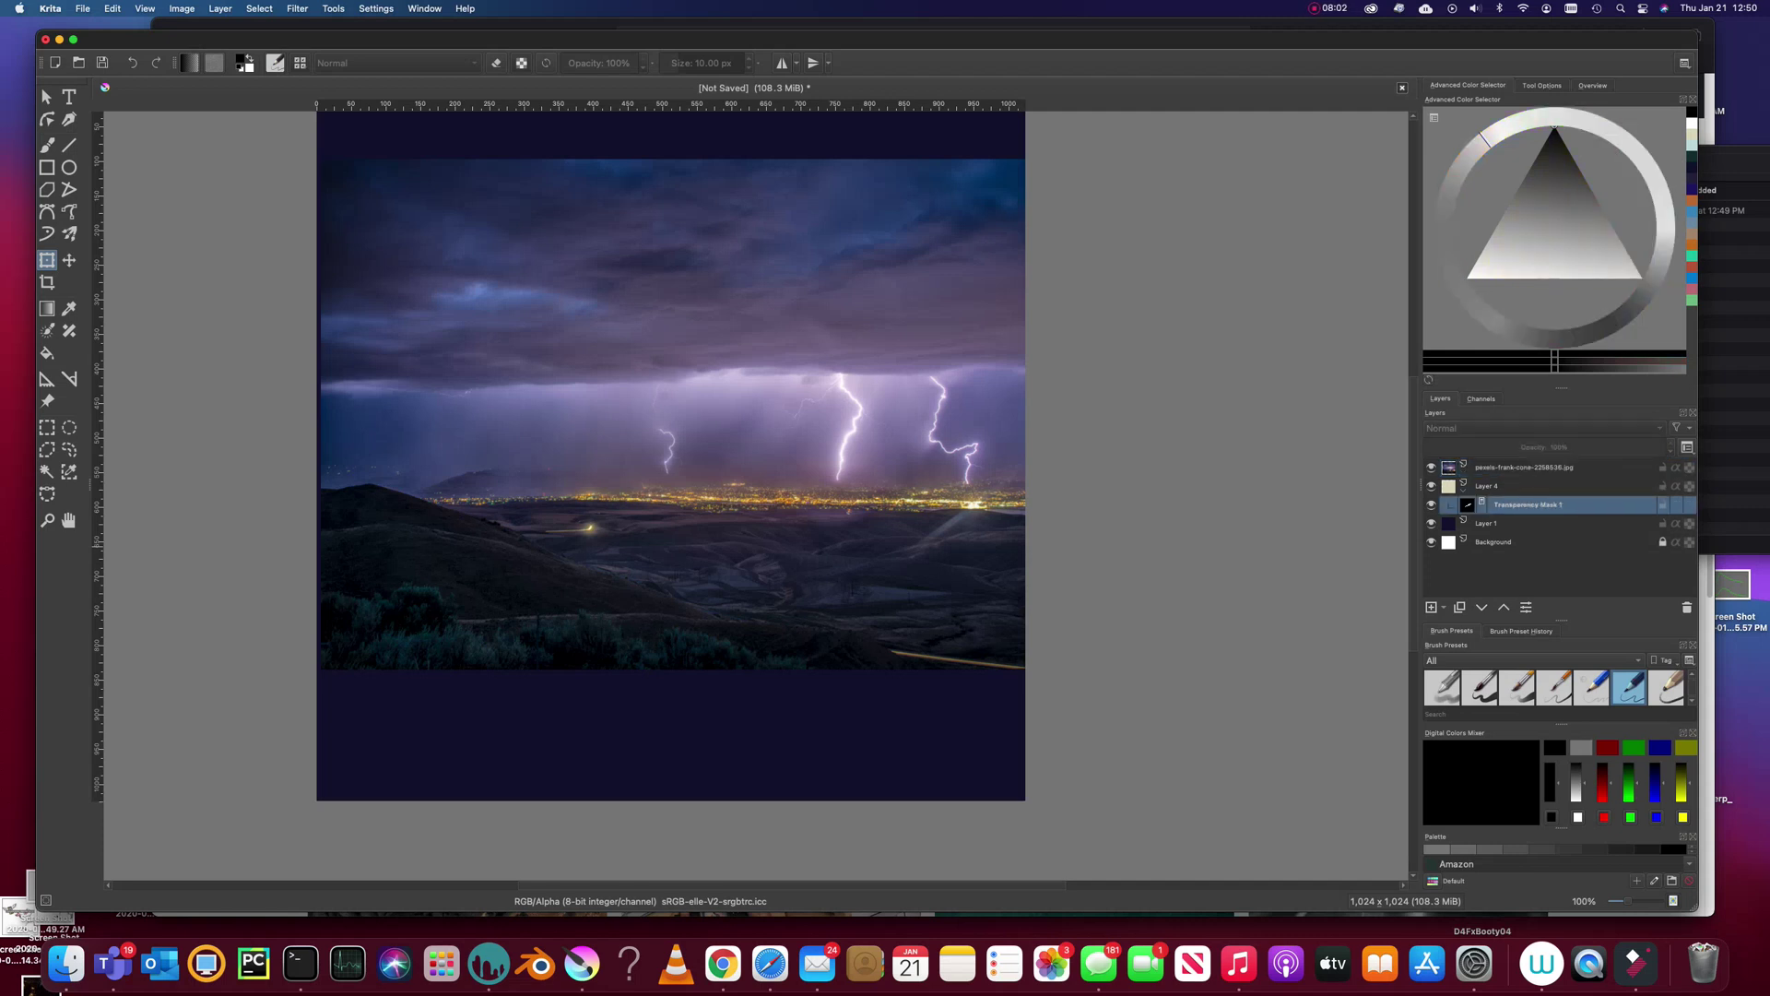
{"action": "key", "text": "ctrl+j"}
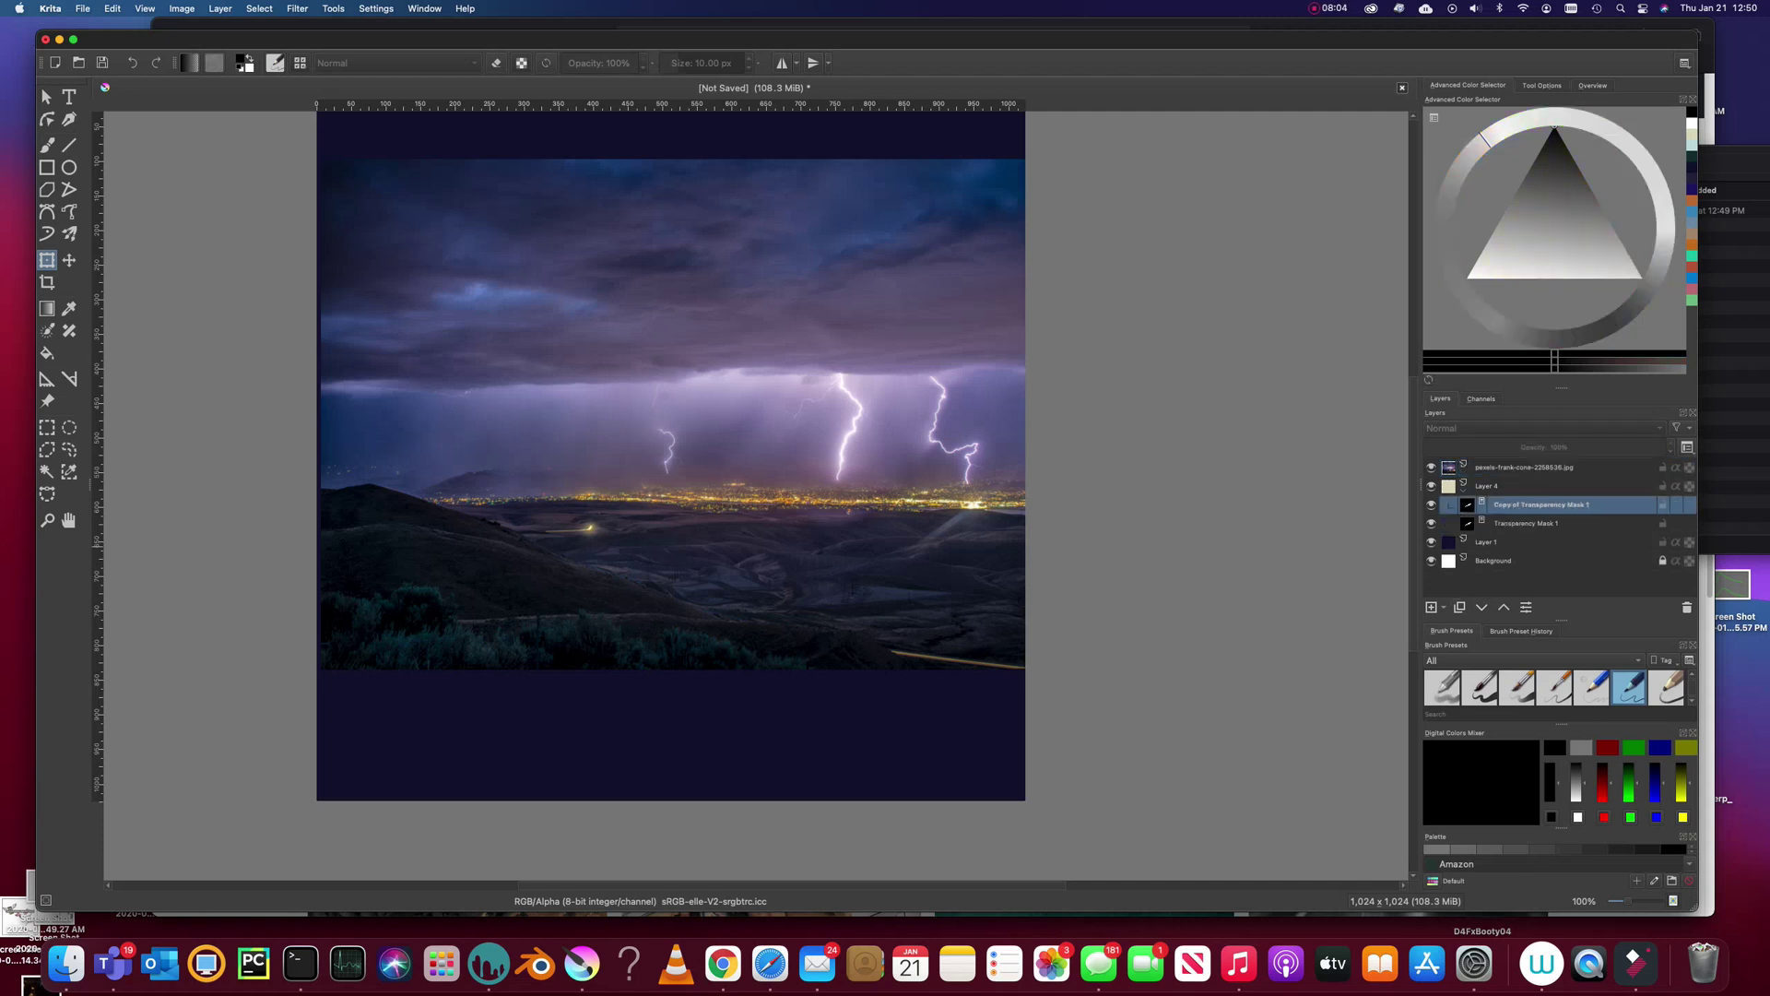
{"action": "left_click_drag", "start_coordinate": [1494, 505], "coordinate": [1447, 475]}
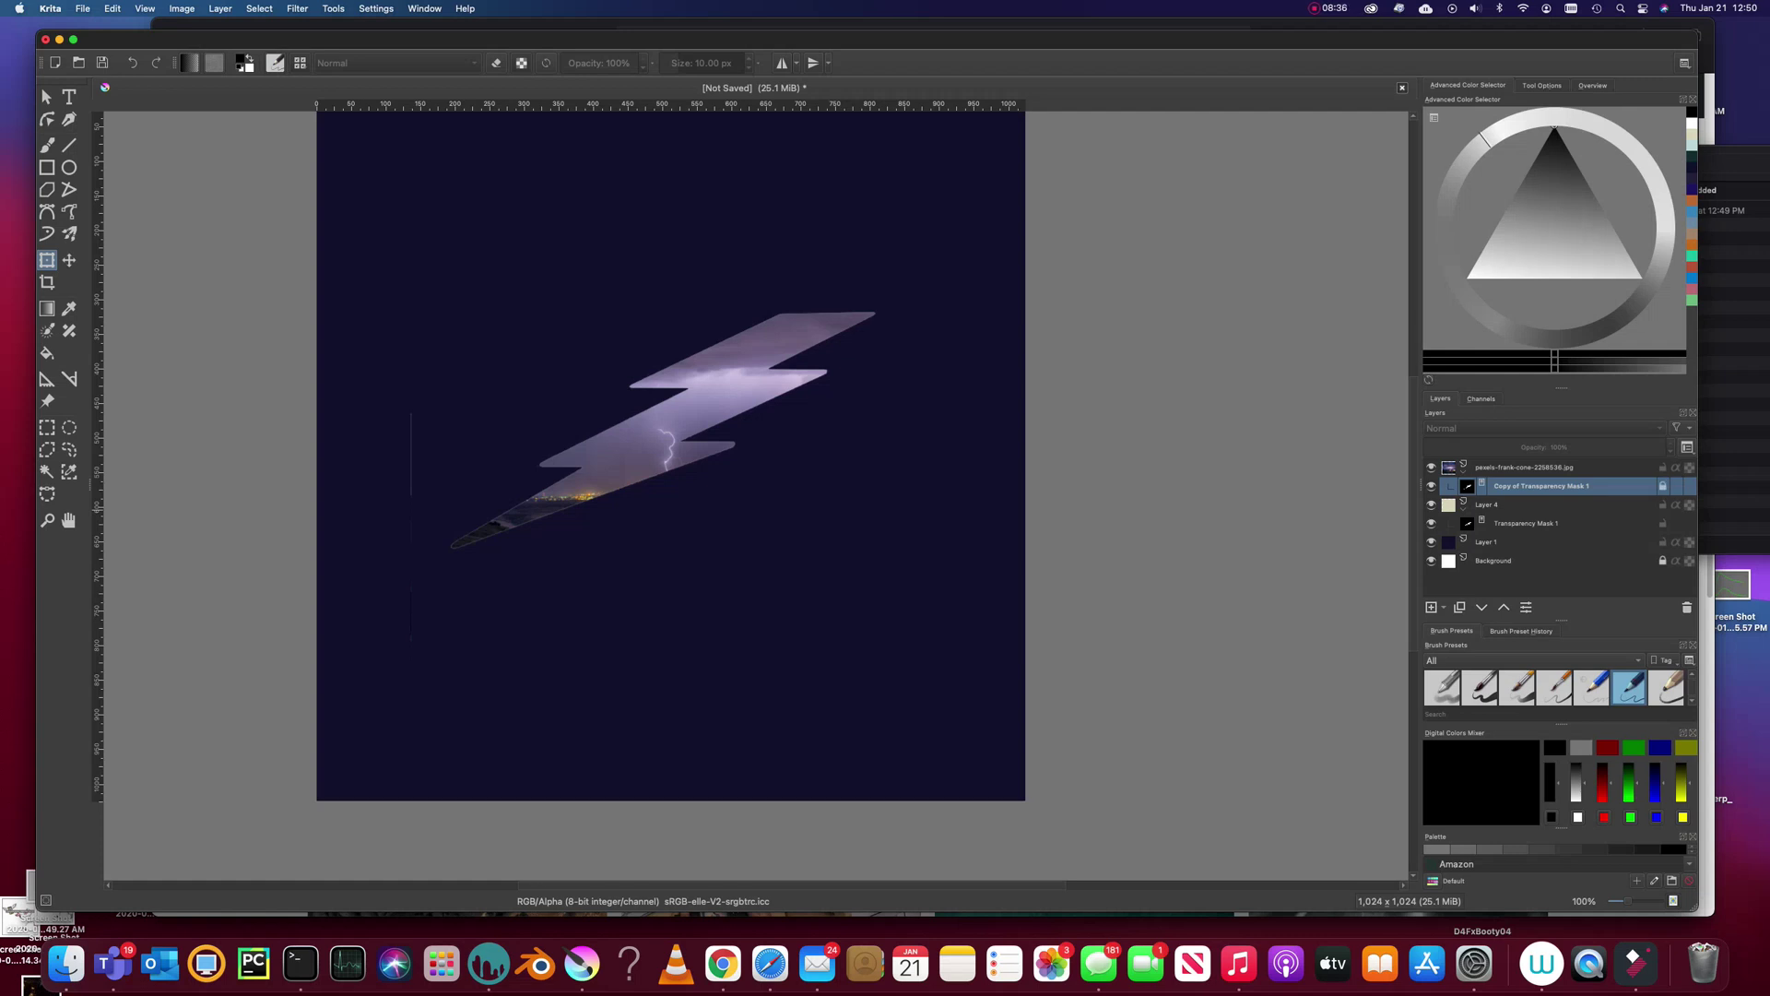
Hide the copied transparency mask and tilt the storm photo layer into a perspective trapezoid with the Transform tool.
{"action": "left_click", "coordinate": [1432, 486]}
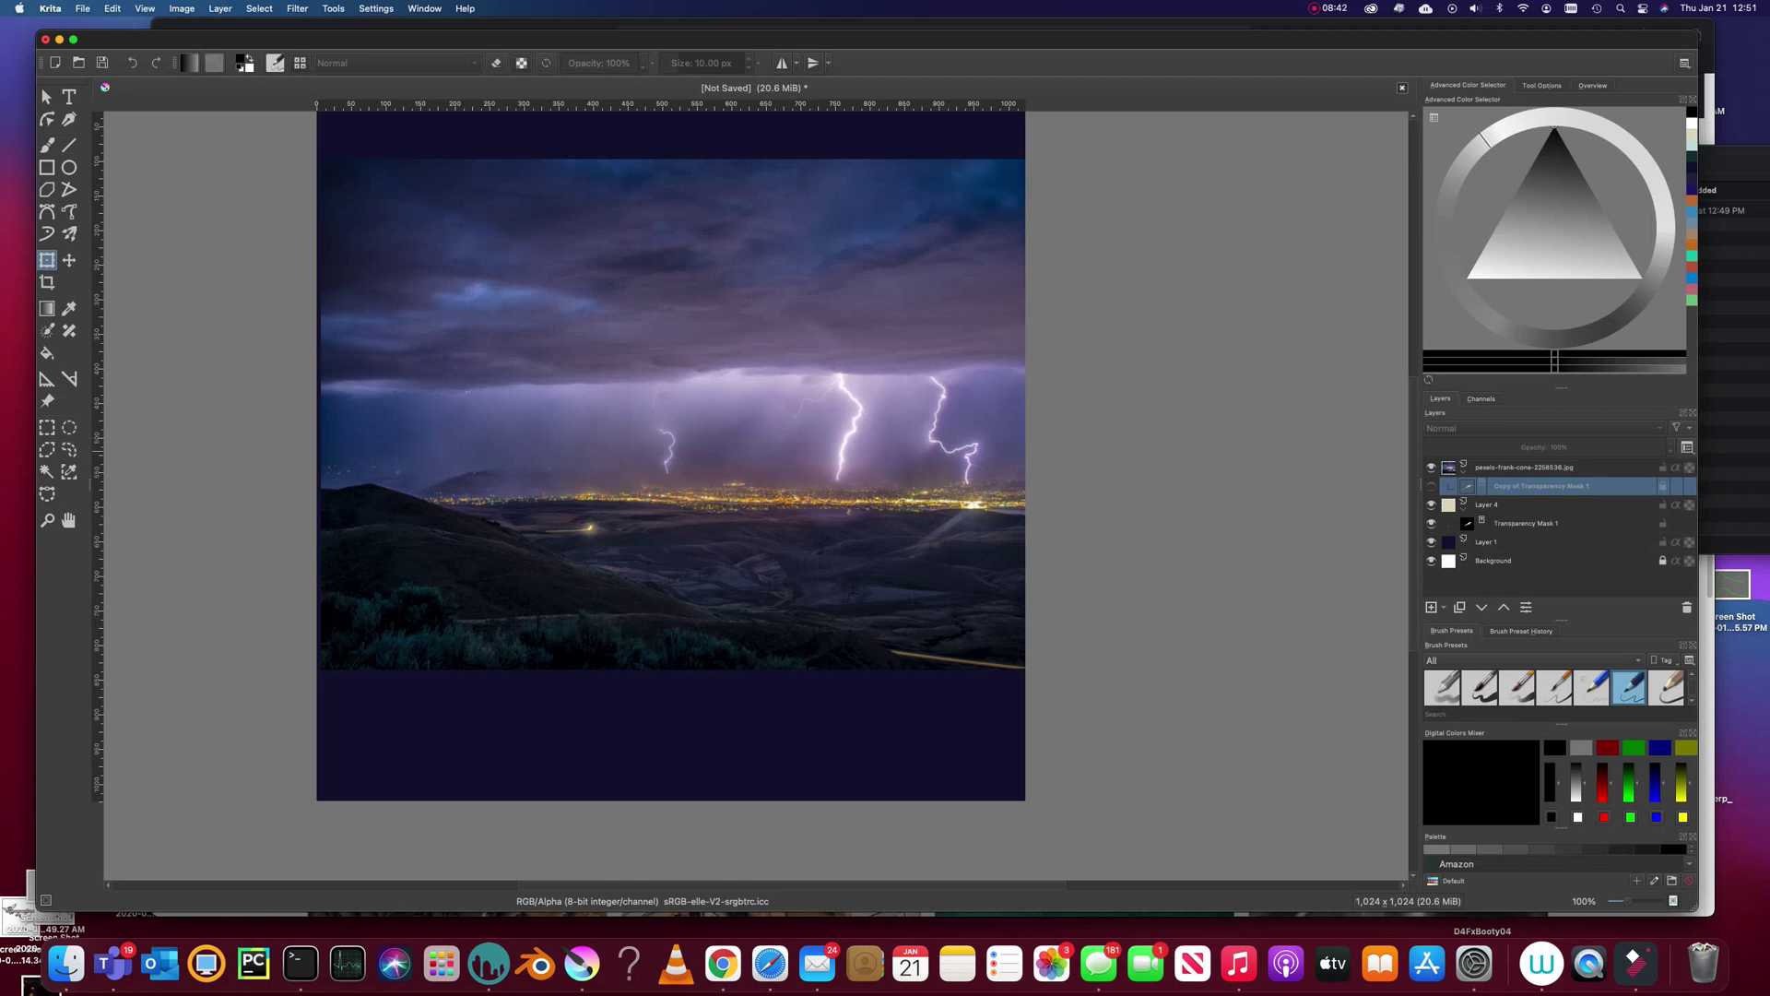
{"action": "left_click", "coordinate": [1549, 467]}
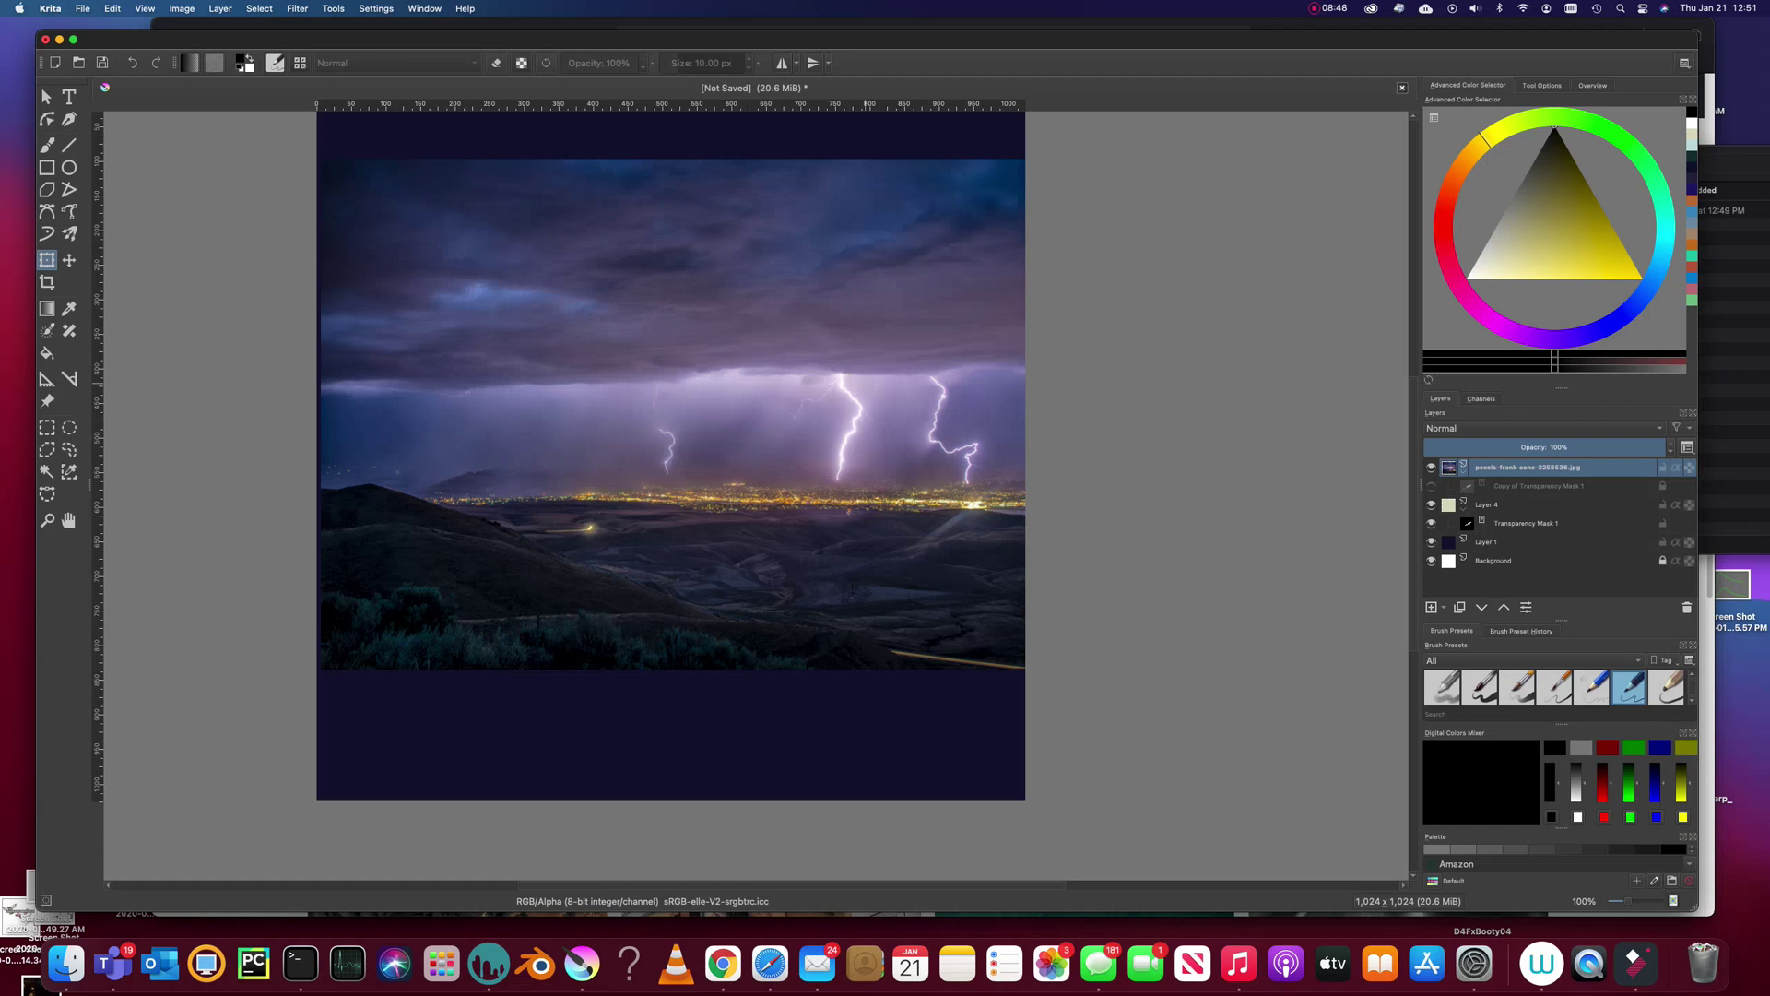
{"action": "scroll", "coordinate": [863, 383], "scroll_direction": "down", "scroll_amount": 3}
{"action": "scroll", "coordinate": [863, 382], "scroll_direction": "up", "scroll_amount": 2}
{"action": "left_click", "coordinate": [863, 383]}
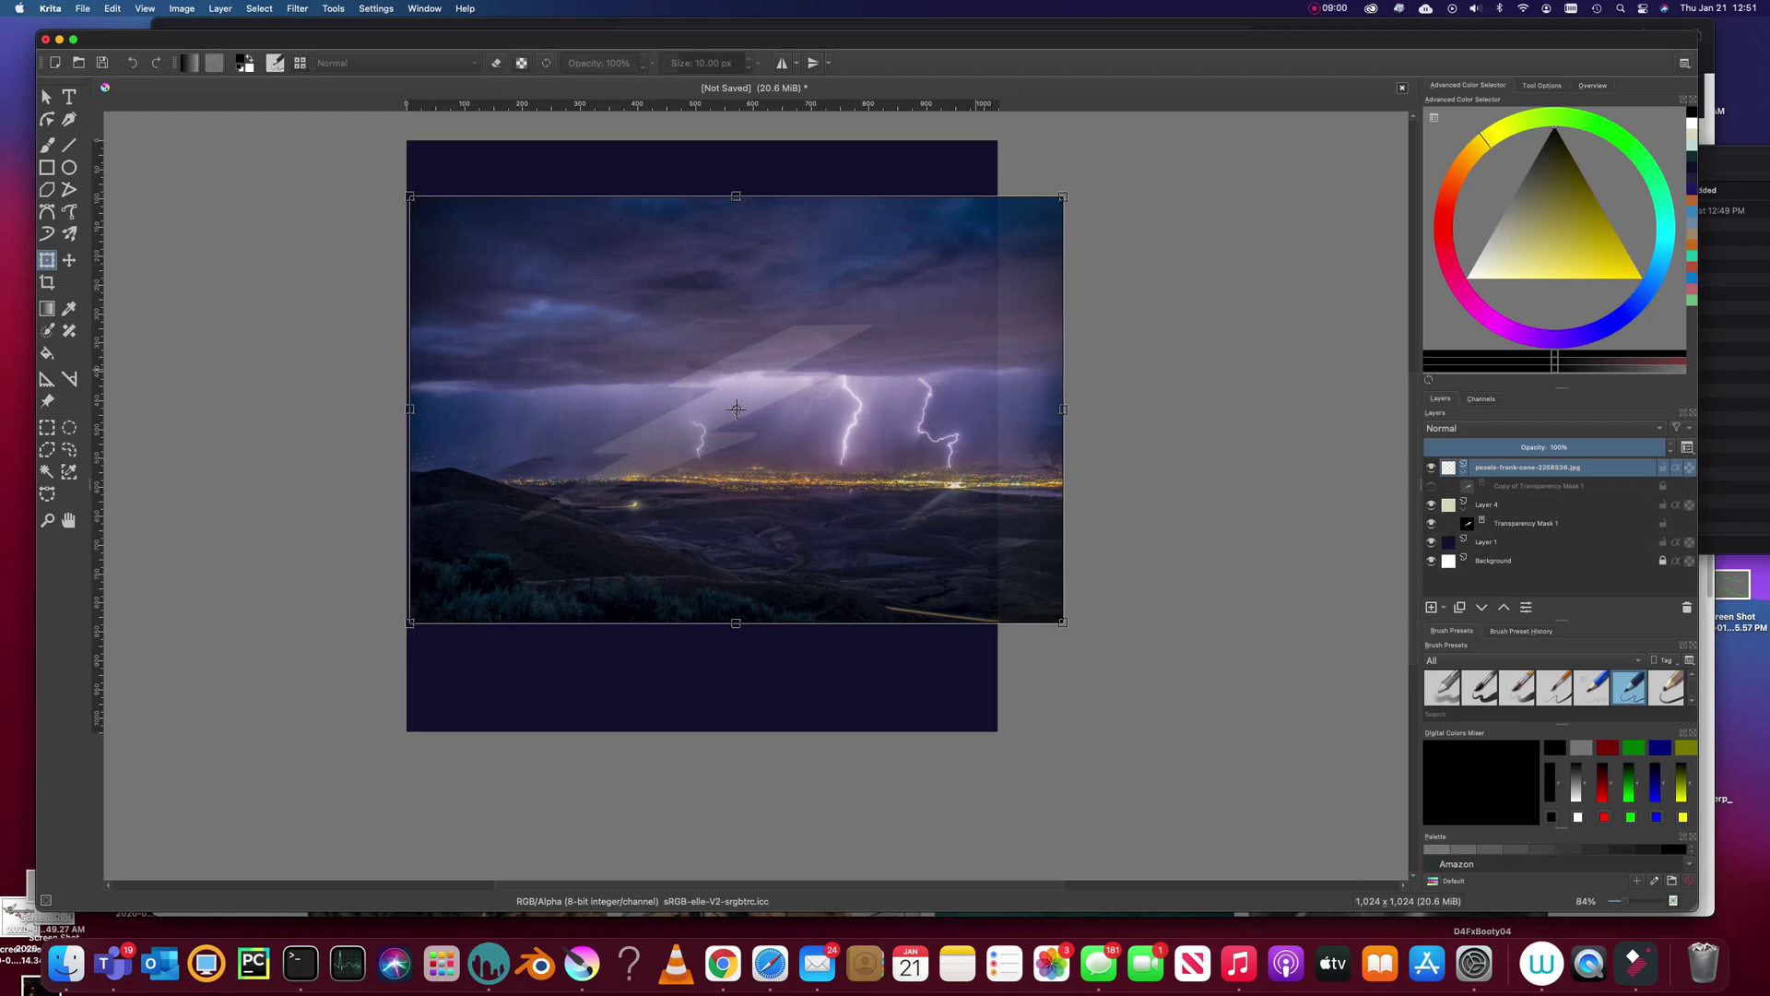
{"action": "left_click_drag", "start_coordinate": [926, 582], "coordinate": [924, 537]}
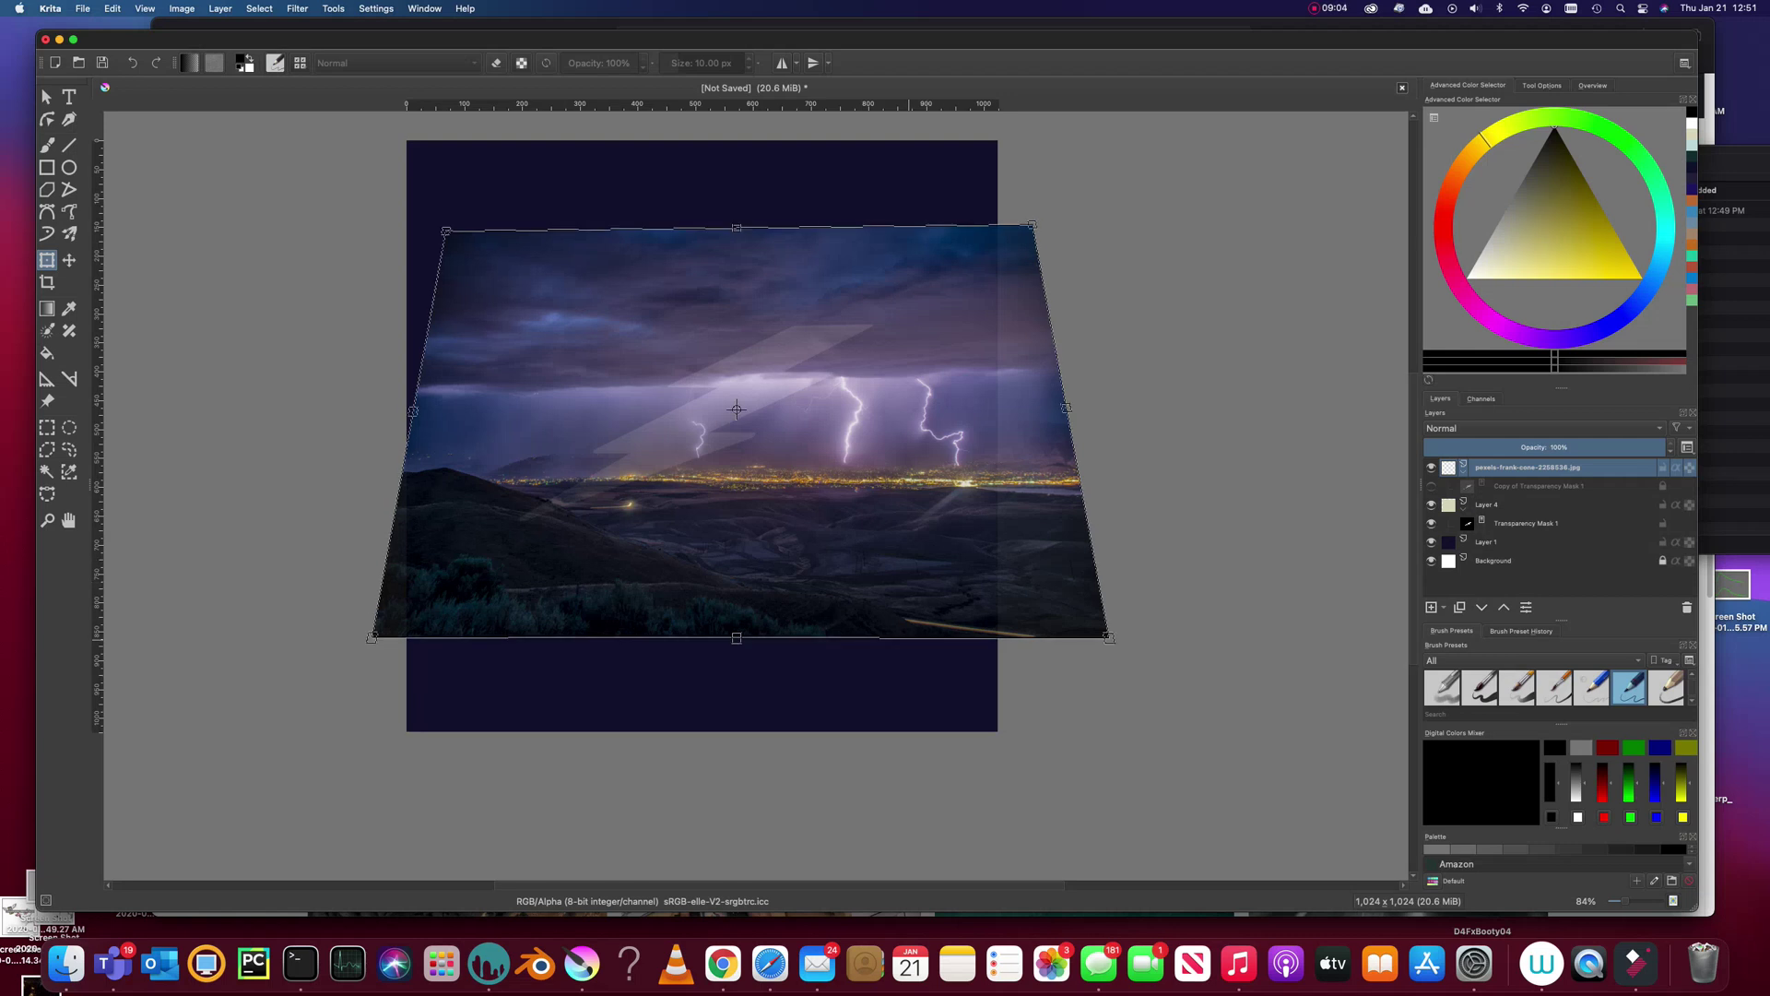
Shear the storm photo sideways to match the bolt's slant, narrow it, and position it over the bolt.
{"action": "left_click_drag", "start_coordinate": [909, 644], "coordinate": [763, 644]}
{"action": "left_click_drag", "start_coordinate": [737, 408], "coordinate": [714, 452]}
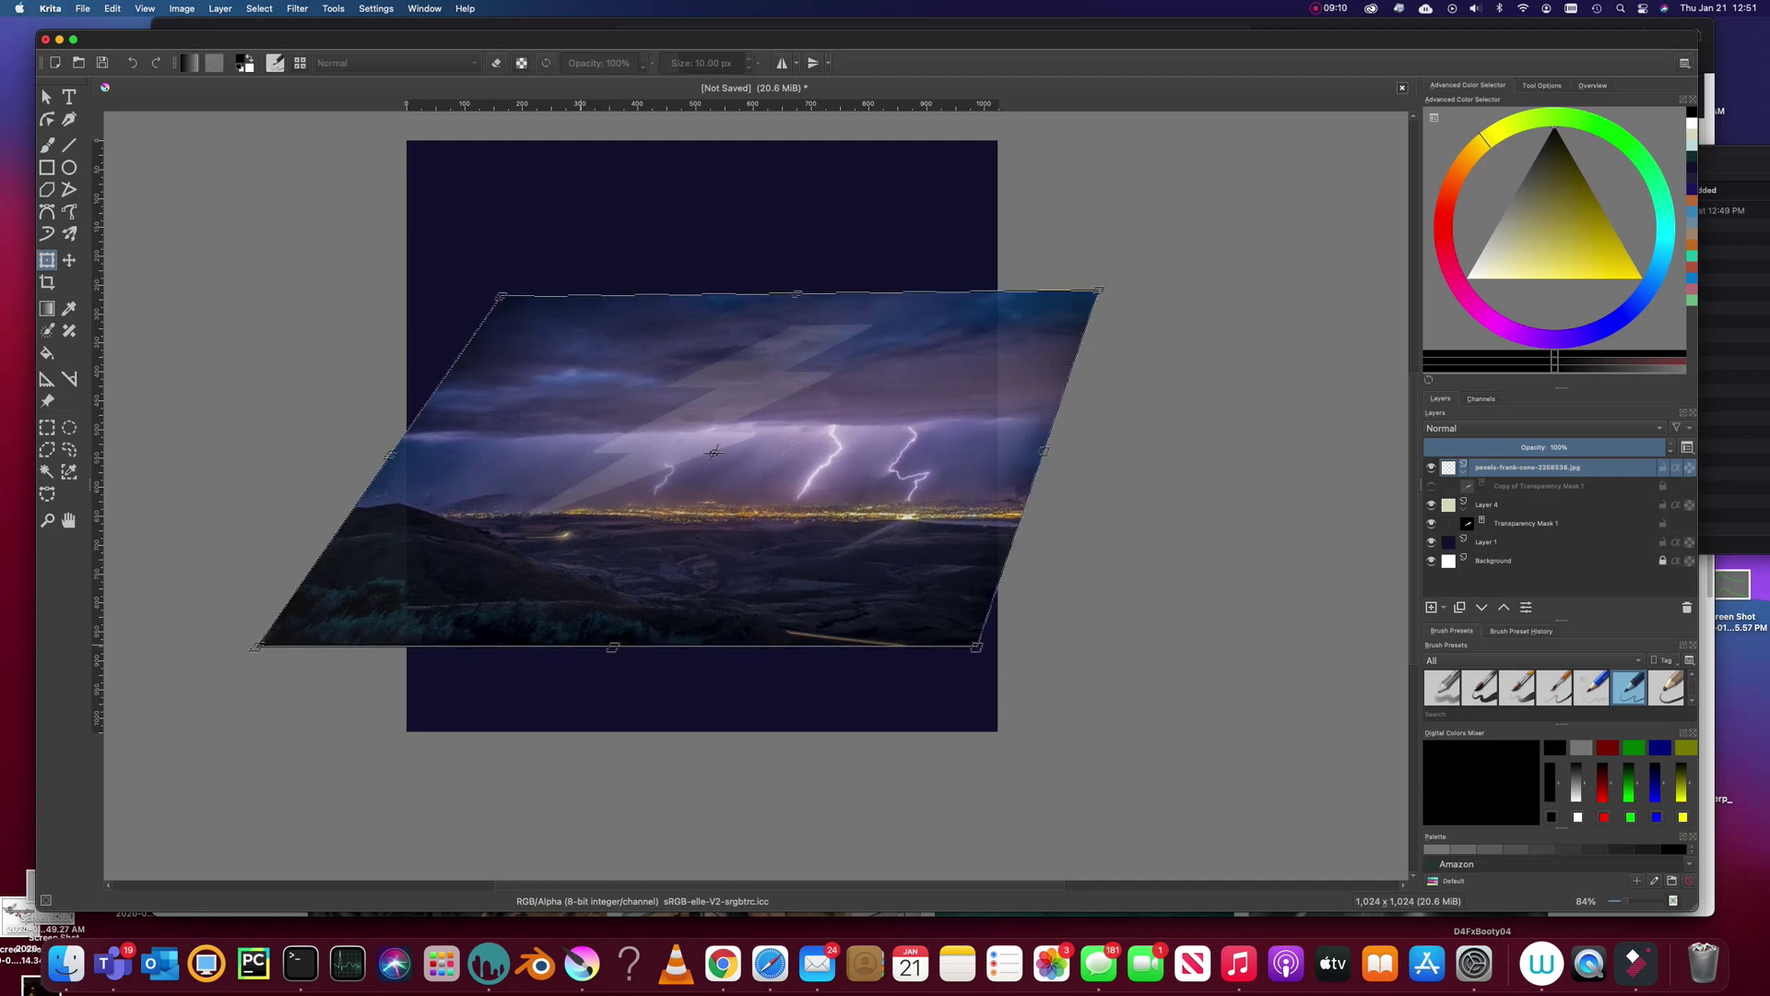
{"action": "left_click_drag", "start_coordinate": [795, 646], "coordinate": [676, 646]}
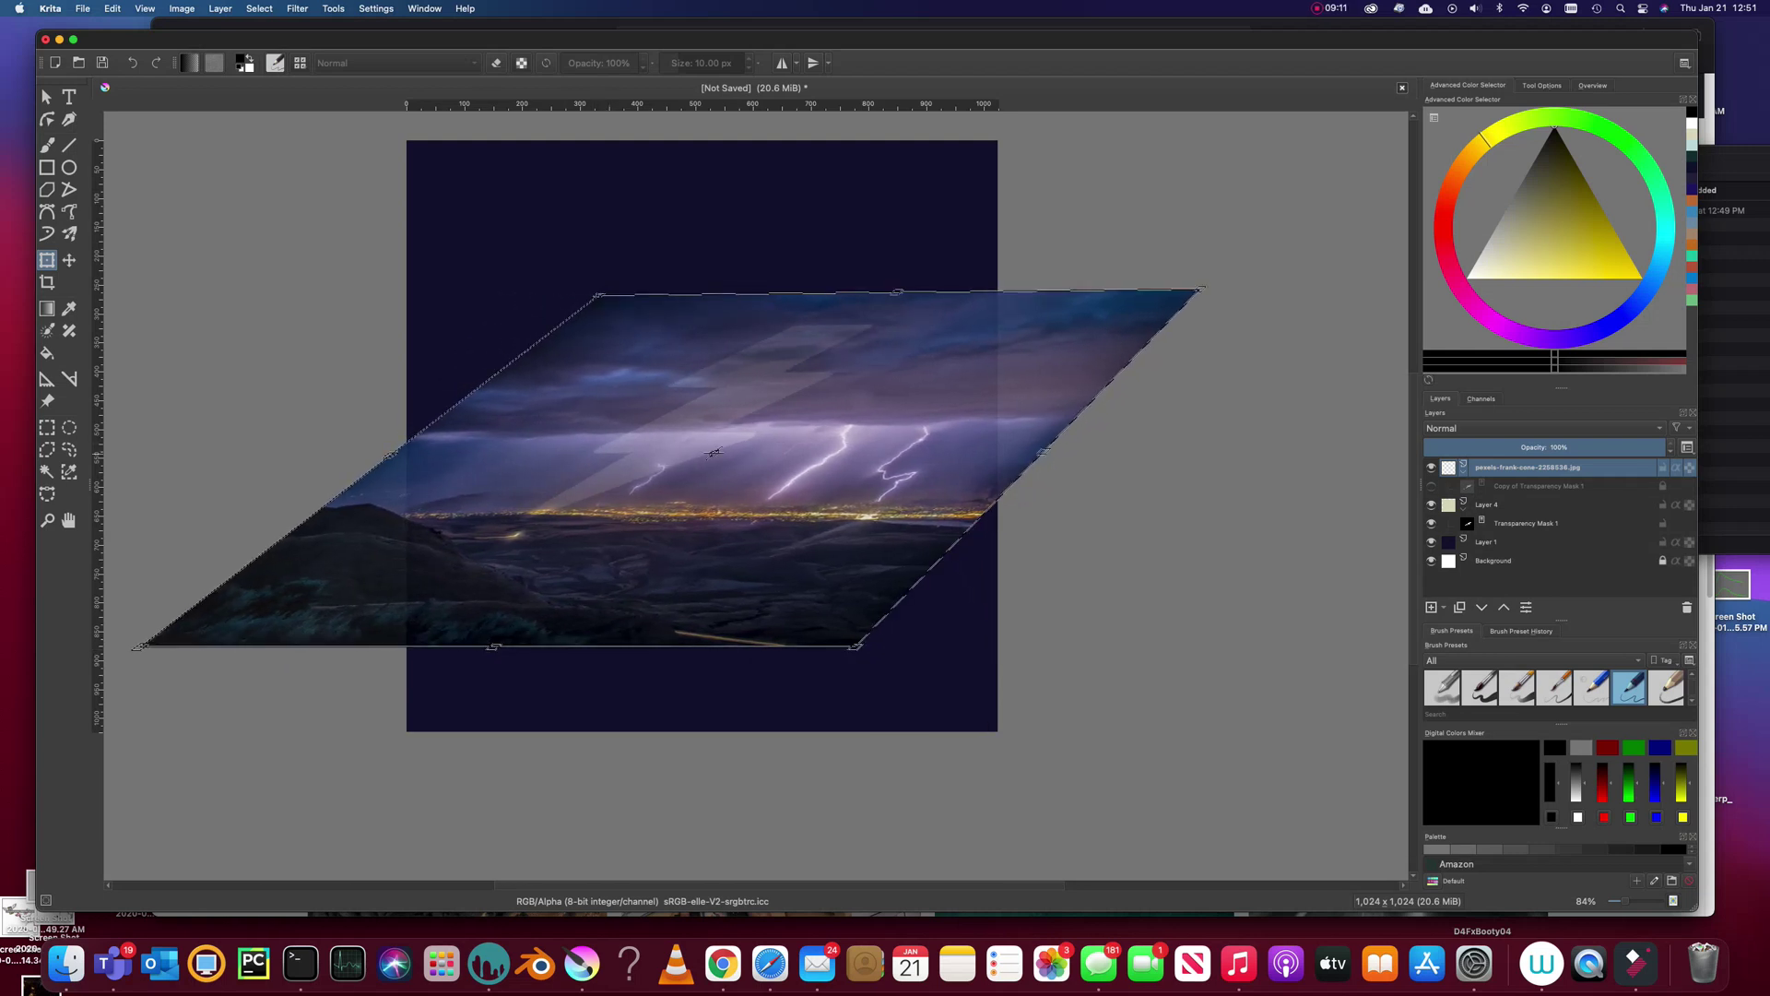
{"action": "left_click_drag", "start_coordinate": [1043, 452], "coordinate": [786, 398]}
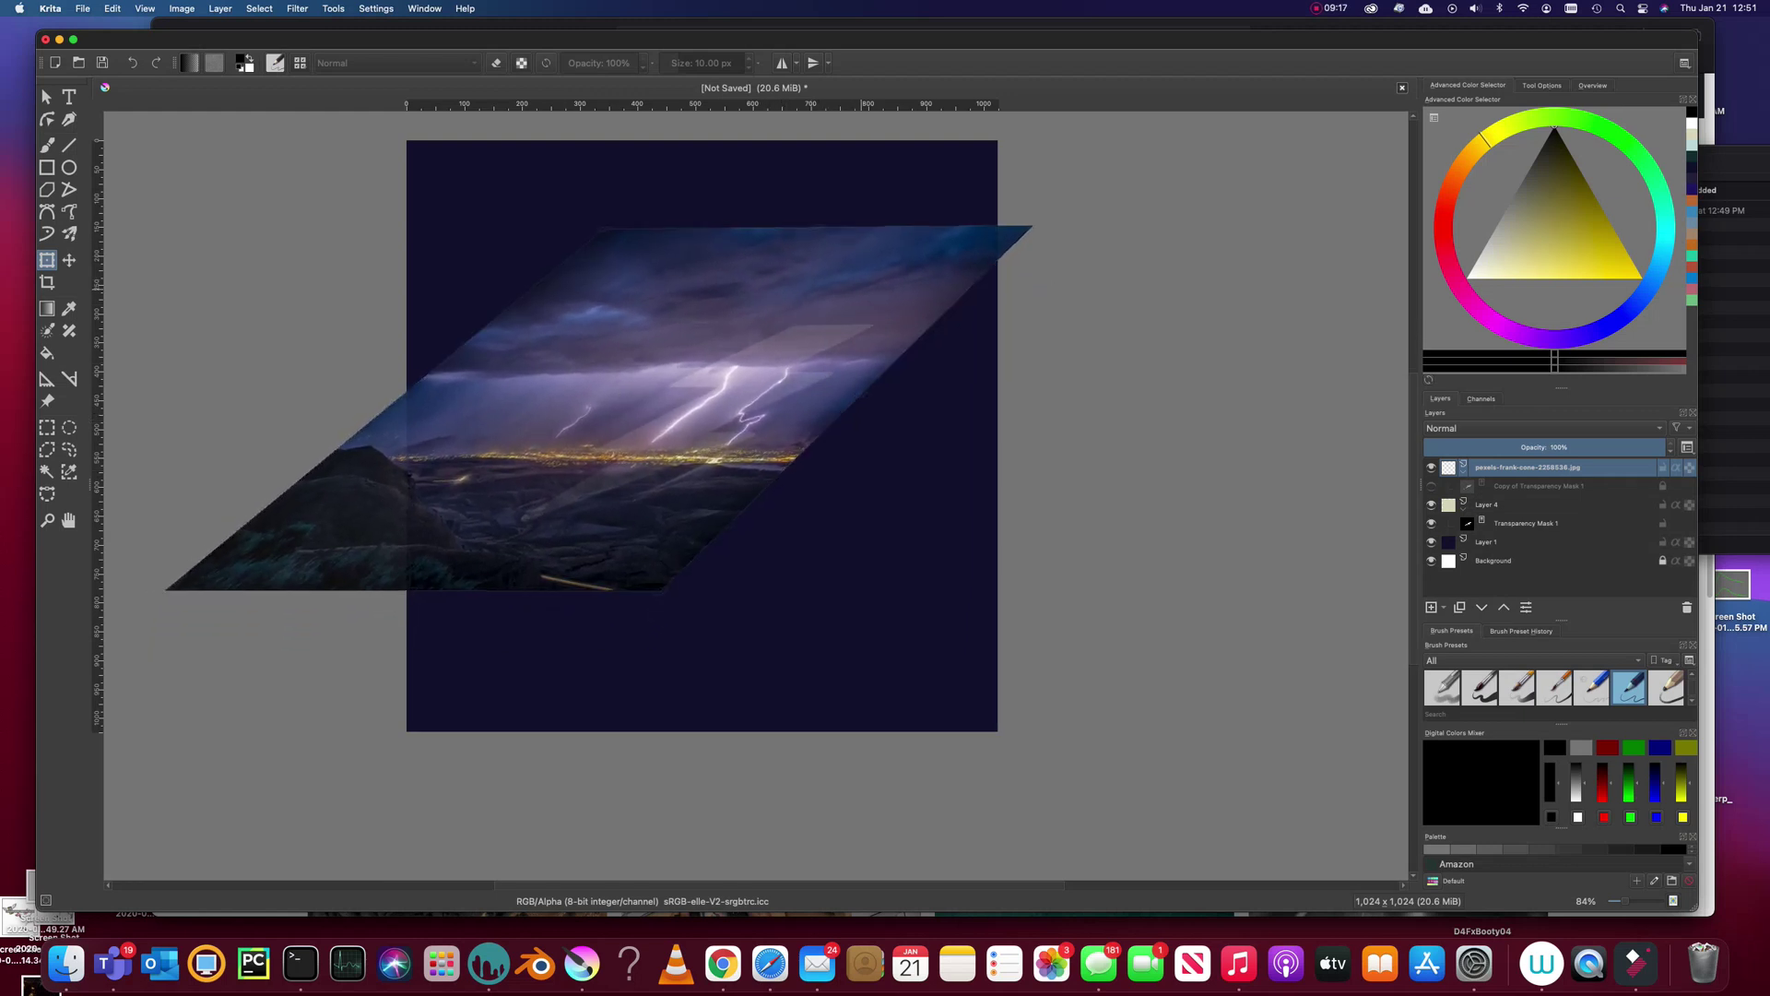
{"action": "key", "text": "Return"}
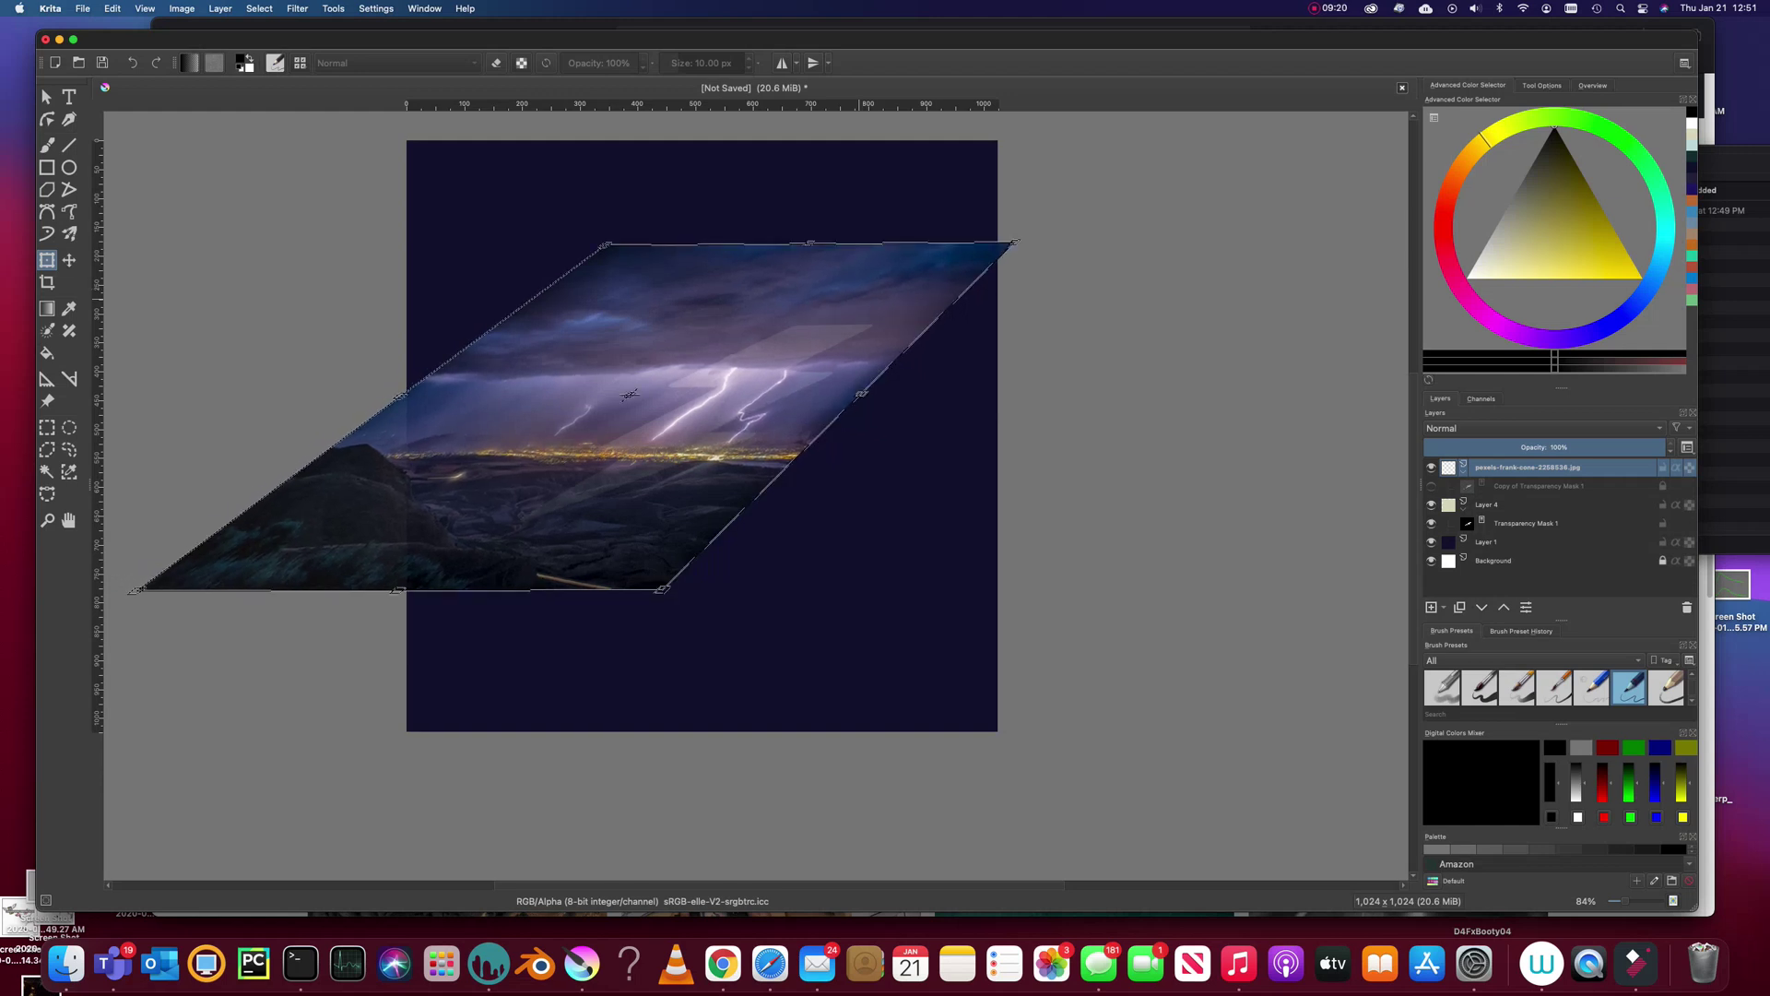
Rotate the sheared storm photo slightly clockwise and stretch it along the bolt's diagonal, extending past both ends of the bolt.
{"action": "left_click_drag", "start_coordinate": [862, 395], "coordinate": [853, 394]}
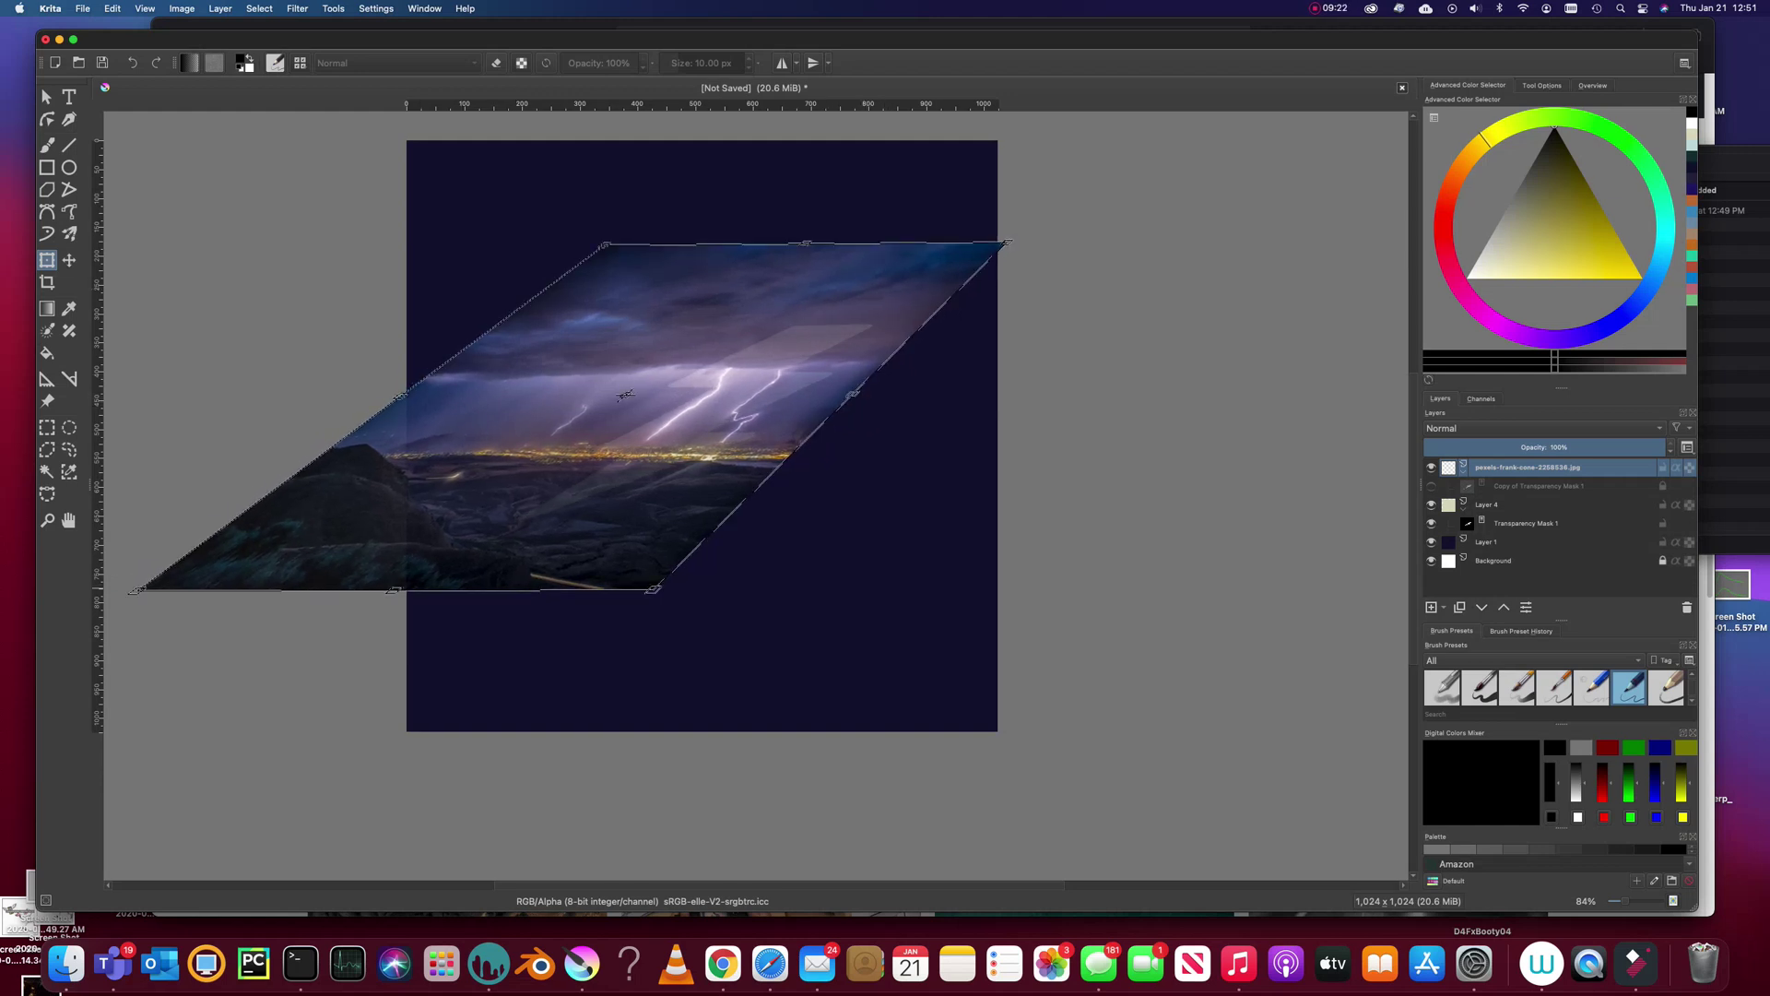
{"action": "left_click_drag", "start_coordinate": [1008, 243], "coordinate": [1020, 263]}
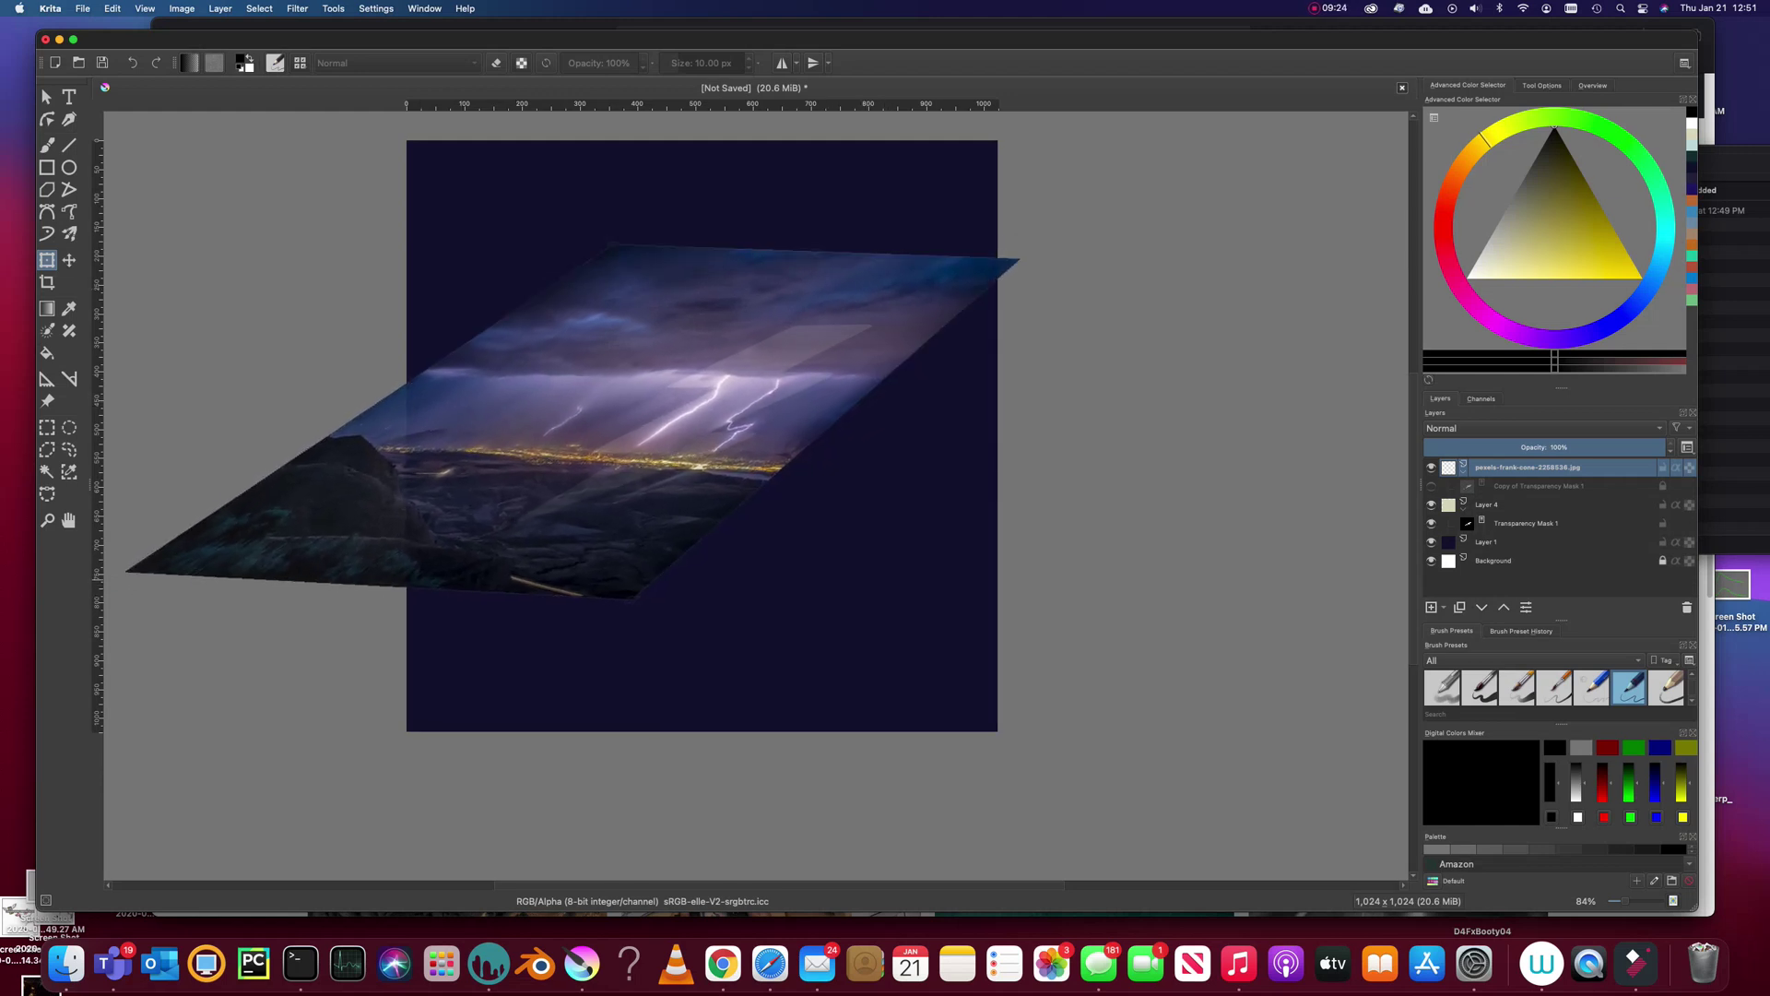
{"action": "left_click_drag", "start_coordinate": [381, 584], "coordinate": [310, 634]}
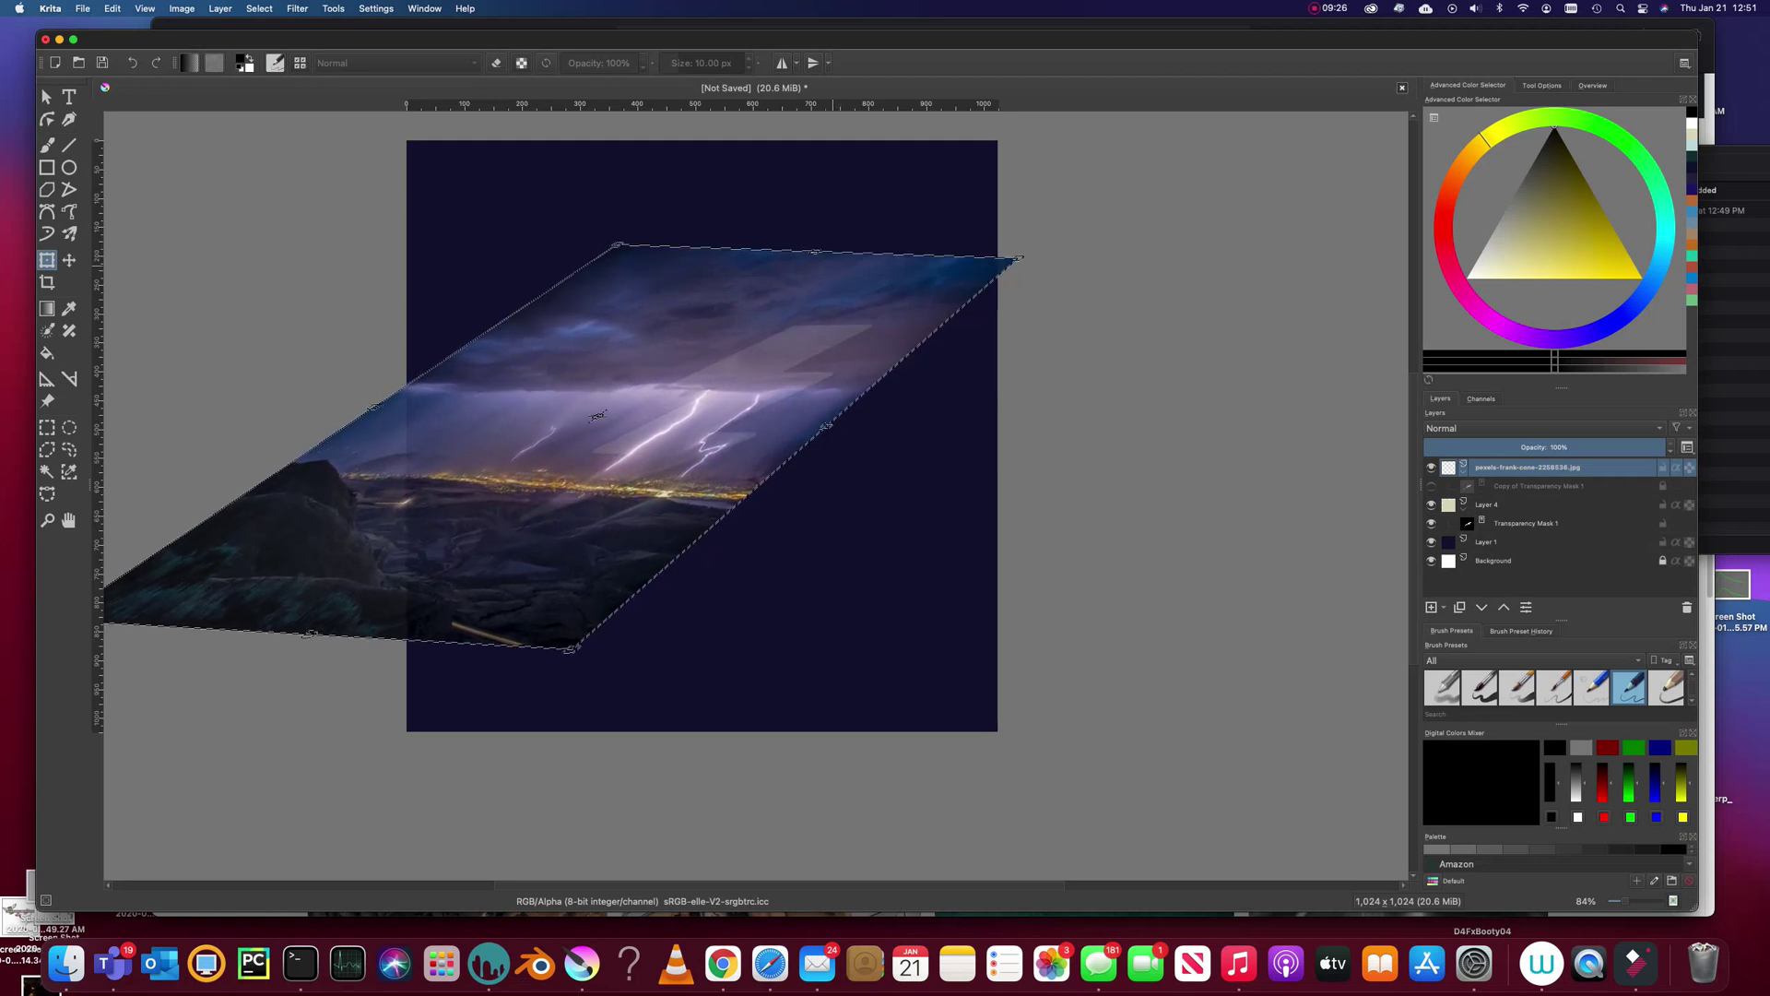
{"action": "left_click_drag", "start_coordinate": [815, 251], "coordinate": [864, 214]}
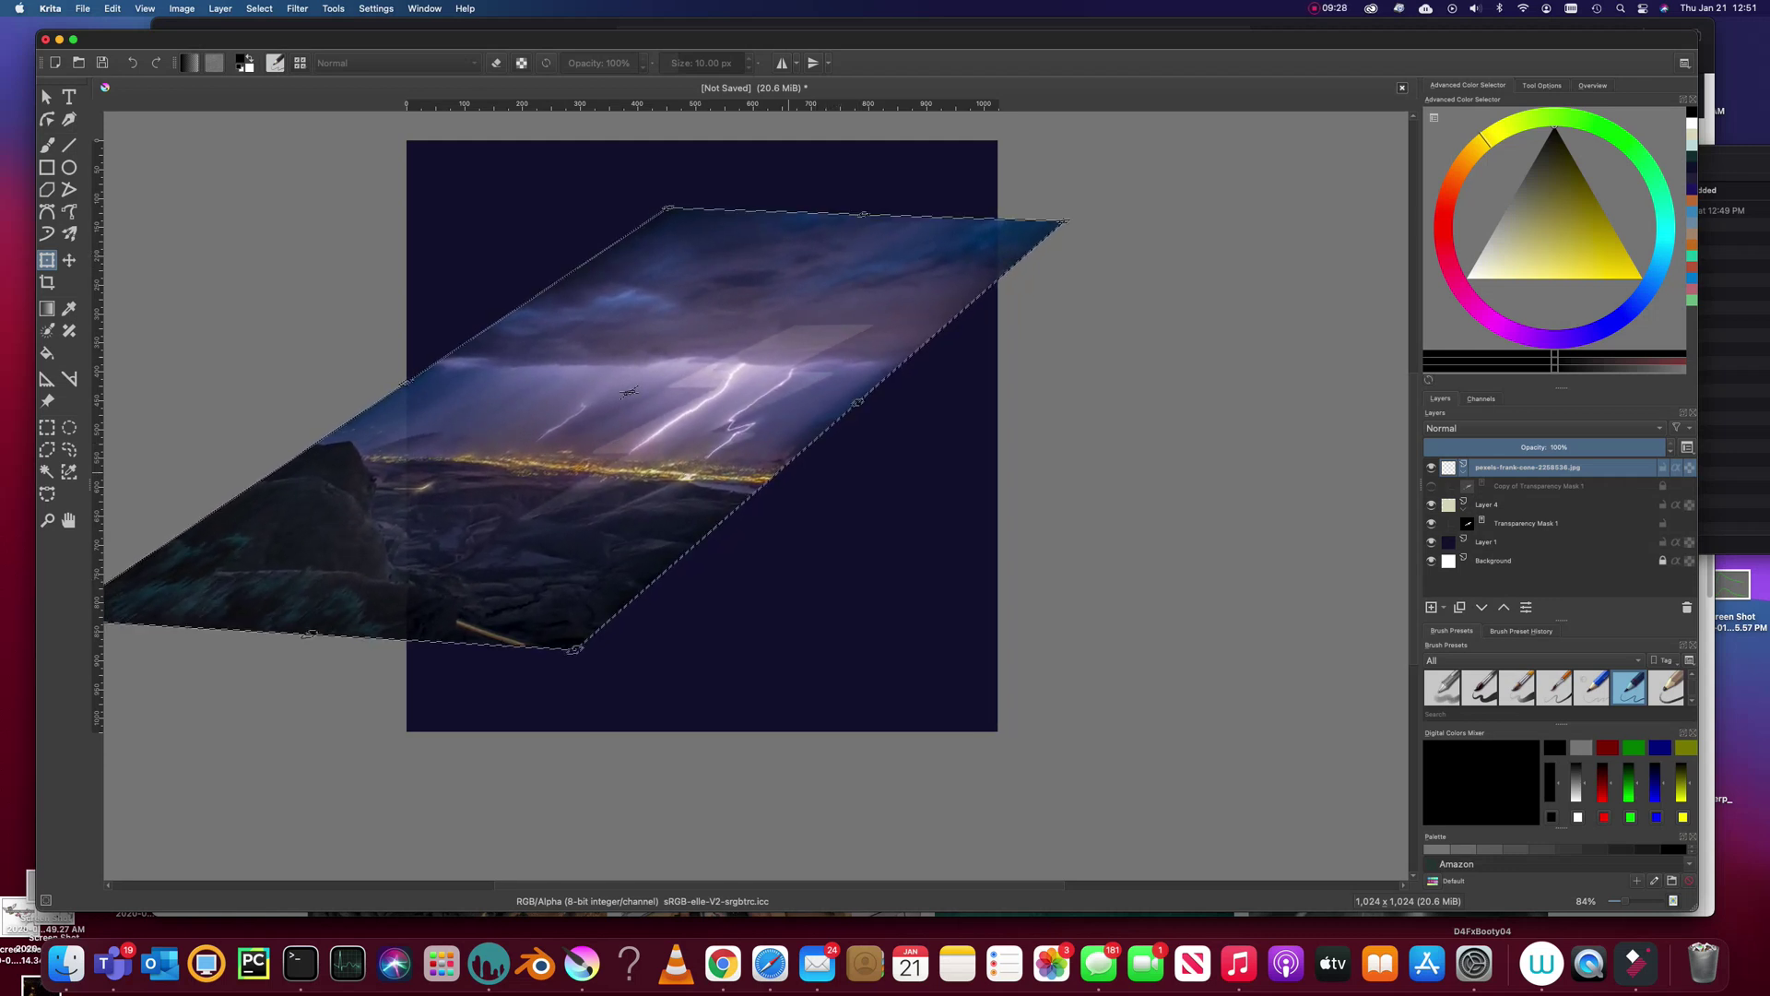
{"action": "left_click_drag", "start_coordinate": [629, 392], "coordinate": [620, 391]}
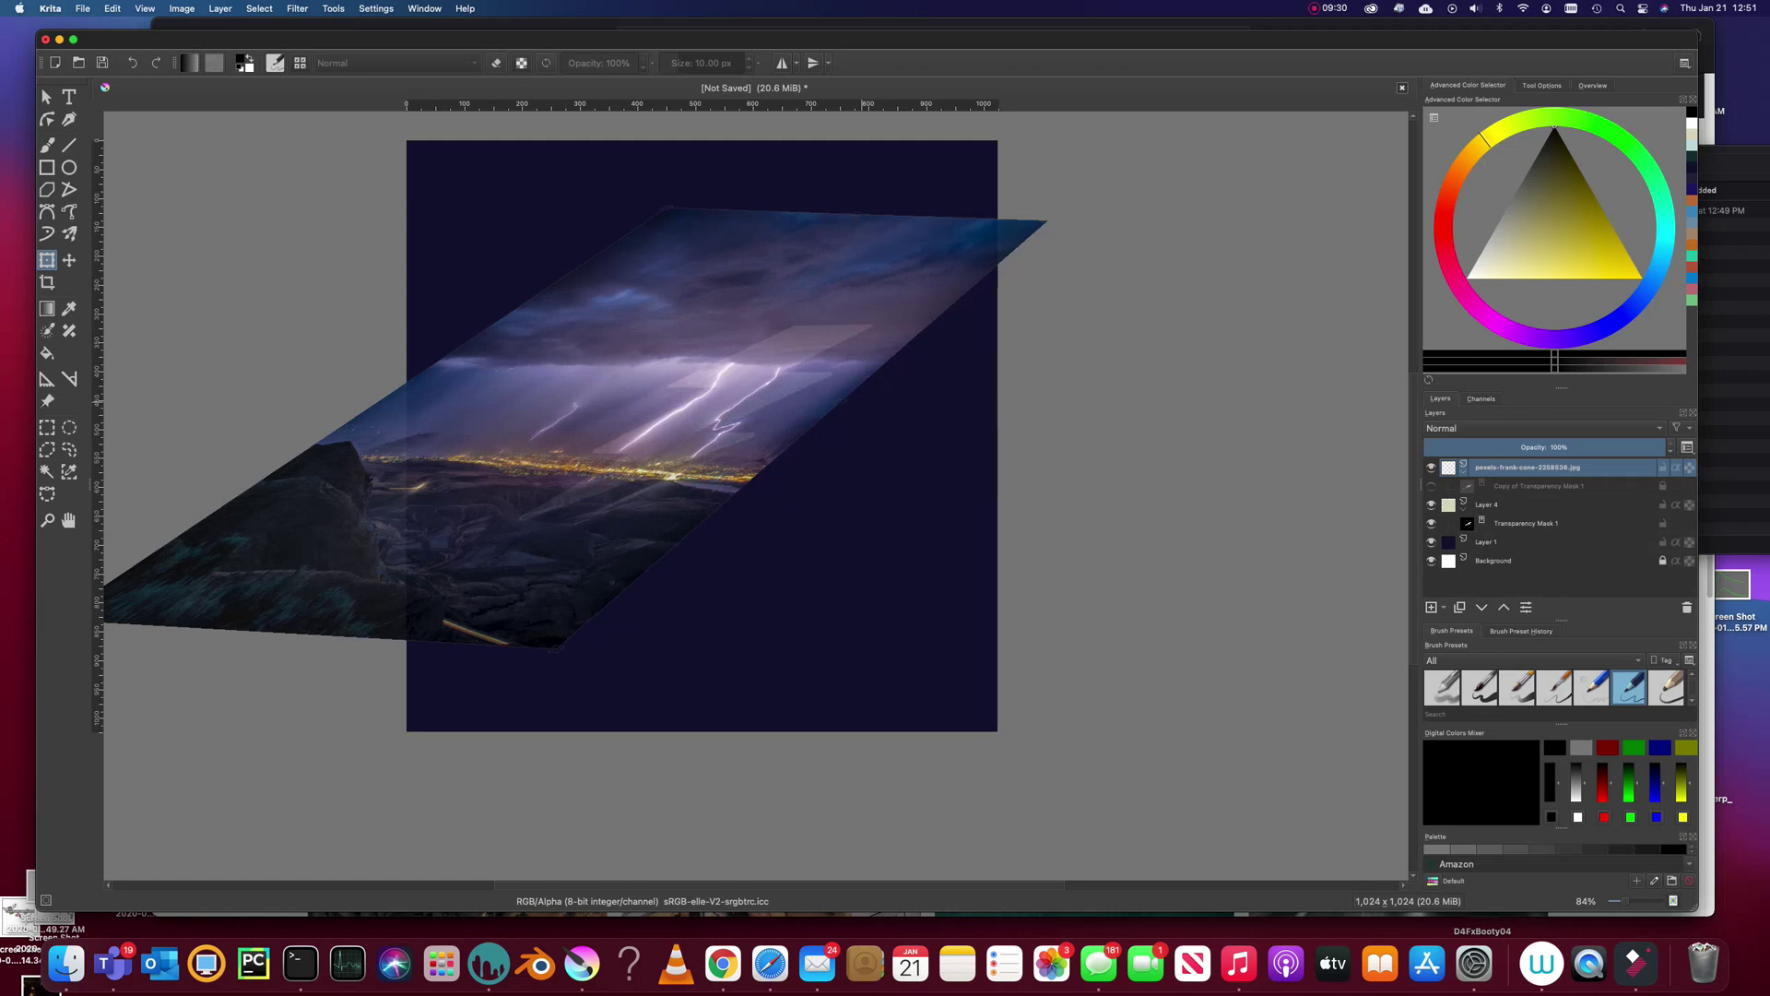
{"action": "left_click_drag", "start_coordinate": [420, 644], "coordinate": [368, 642]}
{"action": "left_click_drag", "start_coordinate": [527, 546], "coordinate": [542, 538]}
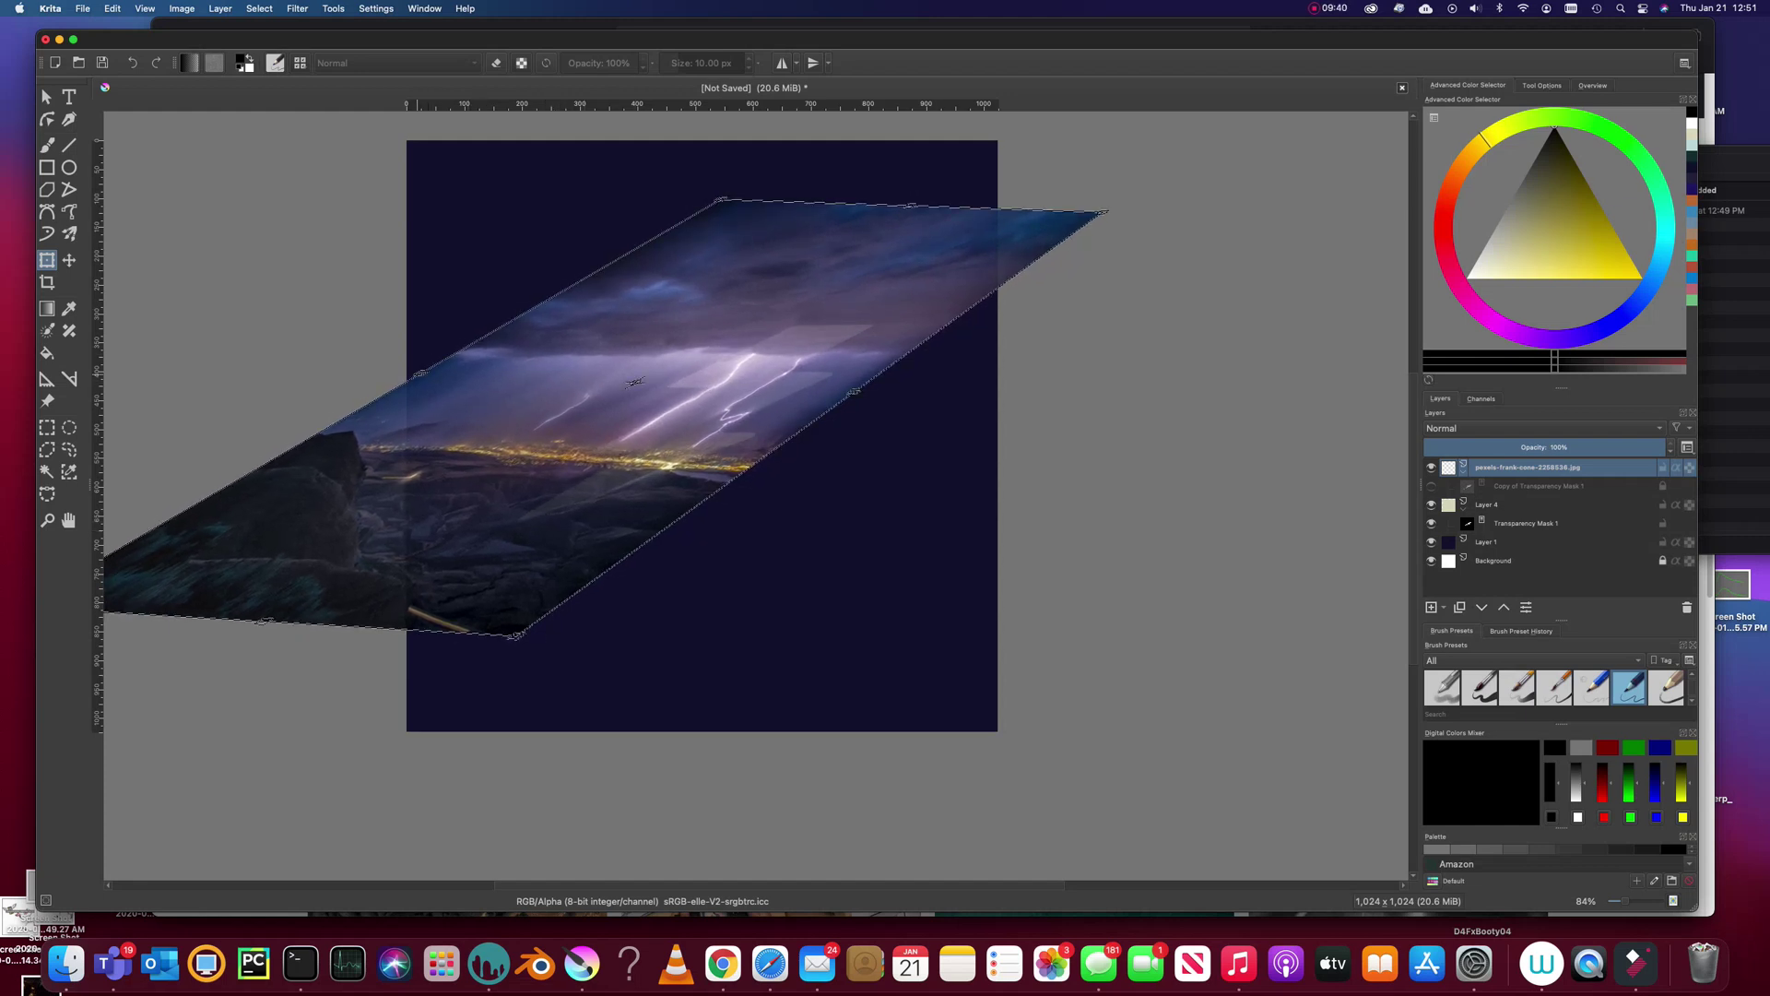
{"action": "key", "text": "Return"}
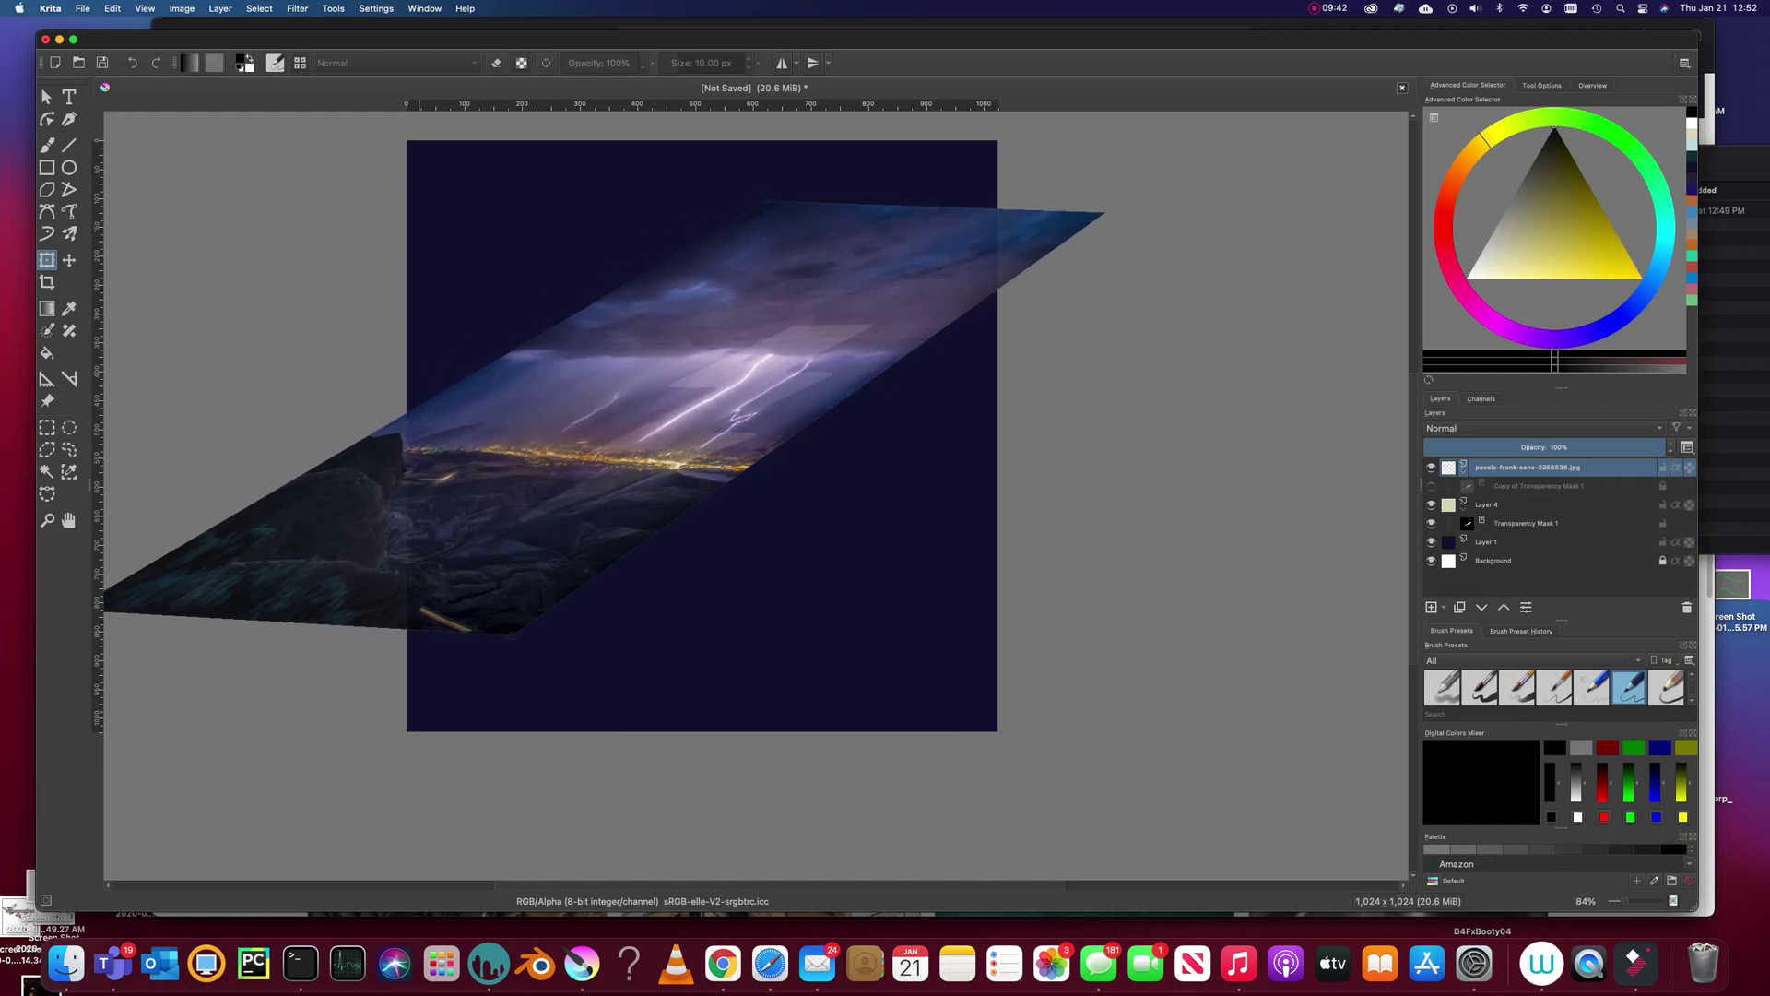
Narrow the slanted storm photo further from its edge and nudge it back over the bolt.
{"action": "left_click_drag", "start_coordinate": [854, 392], "coordinate": [831, 392]}
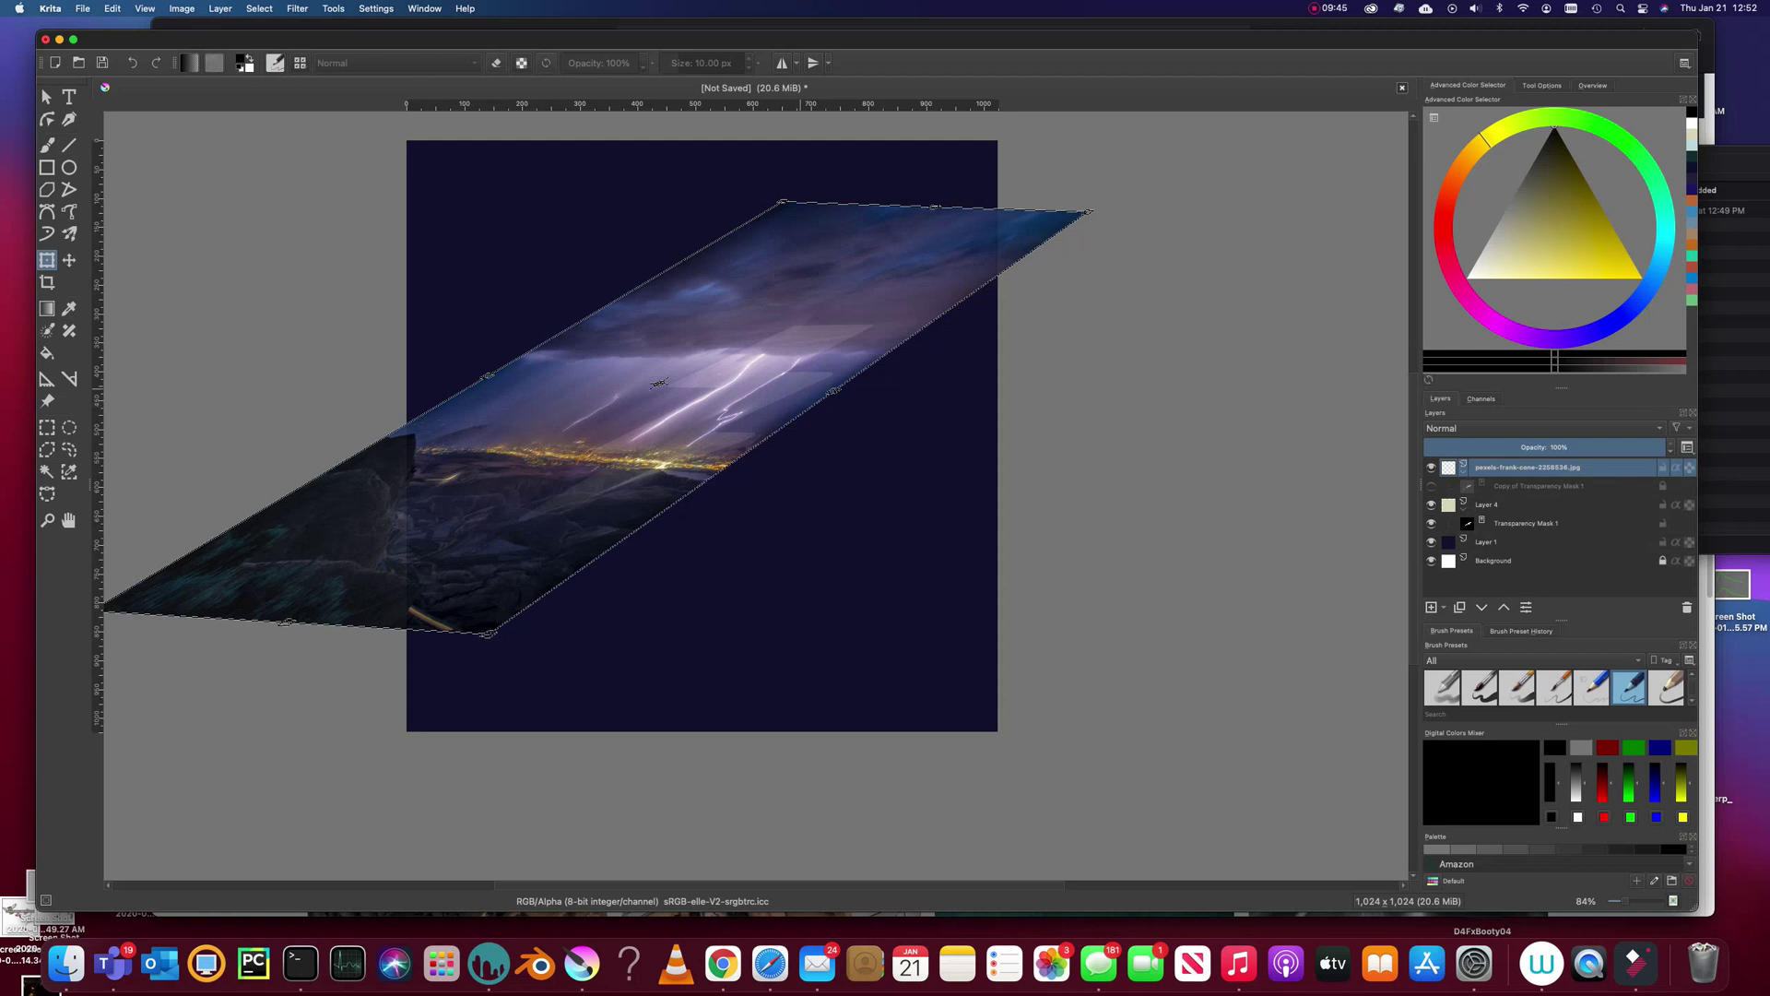
{"action": "left_click_drag", "start_coordinate": [660, 382], "coordinate": [645, 387]}
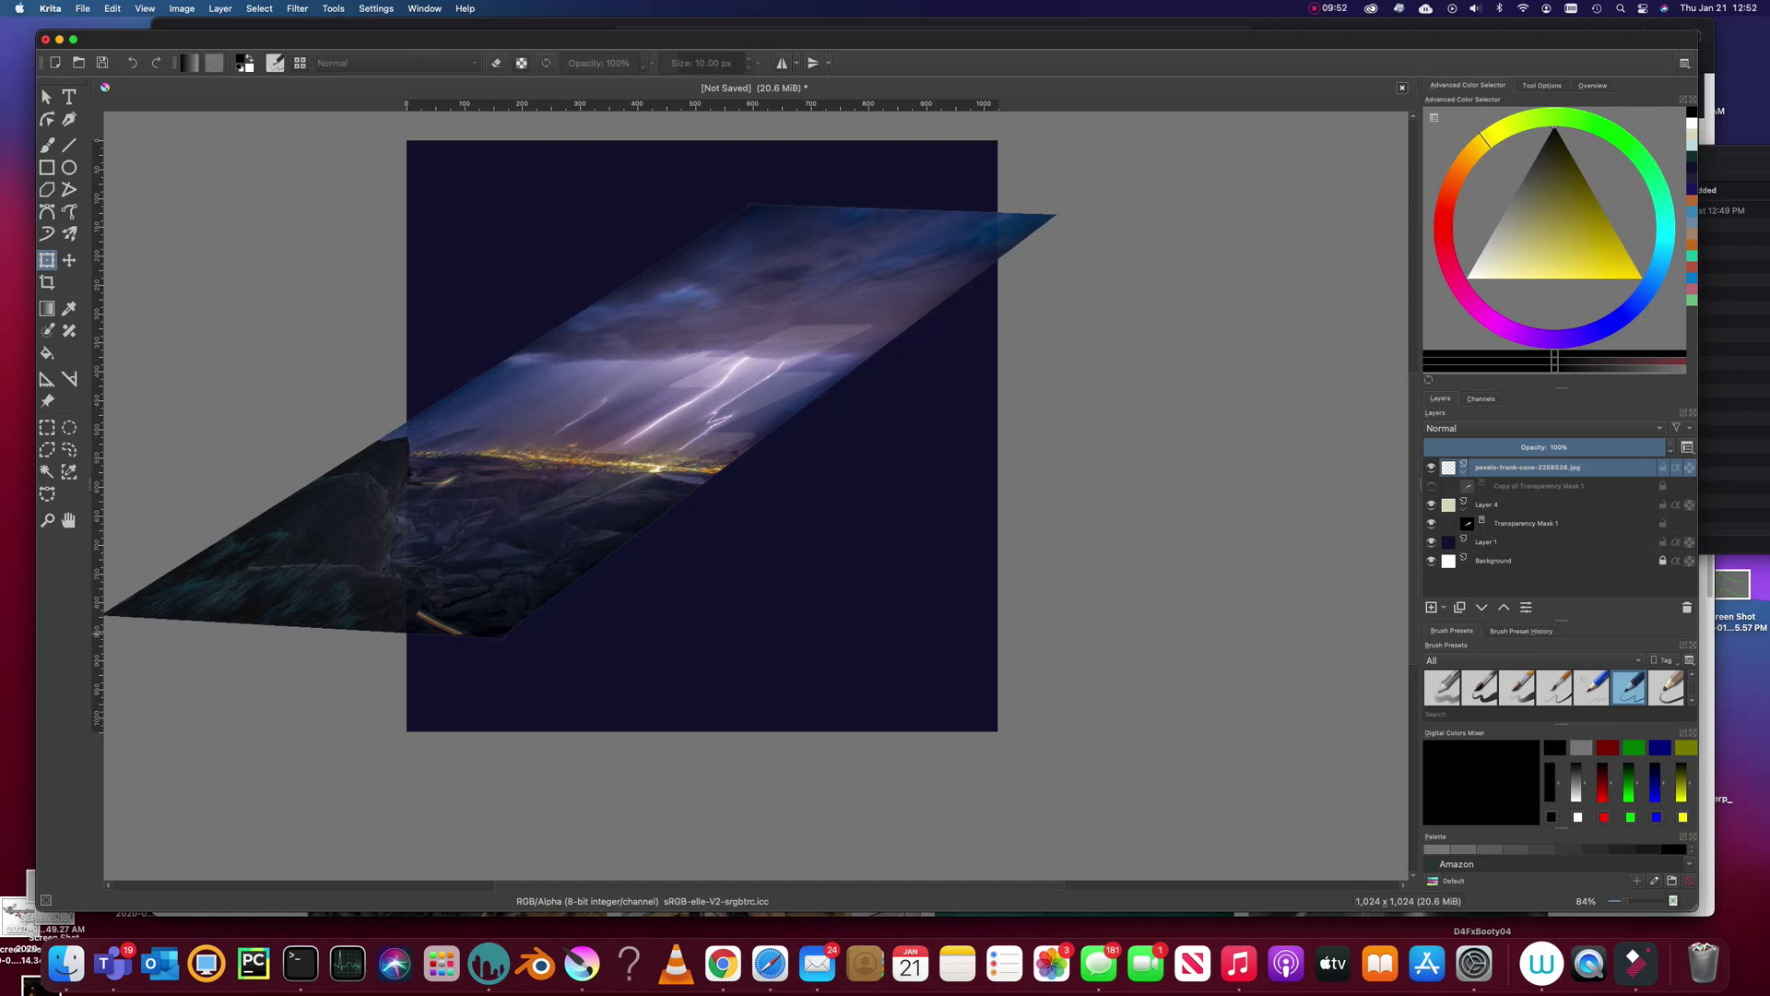
{"action": "left_click", "coordinate": [645, 385]}
{"action": "key", "text": "Return"}
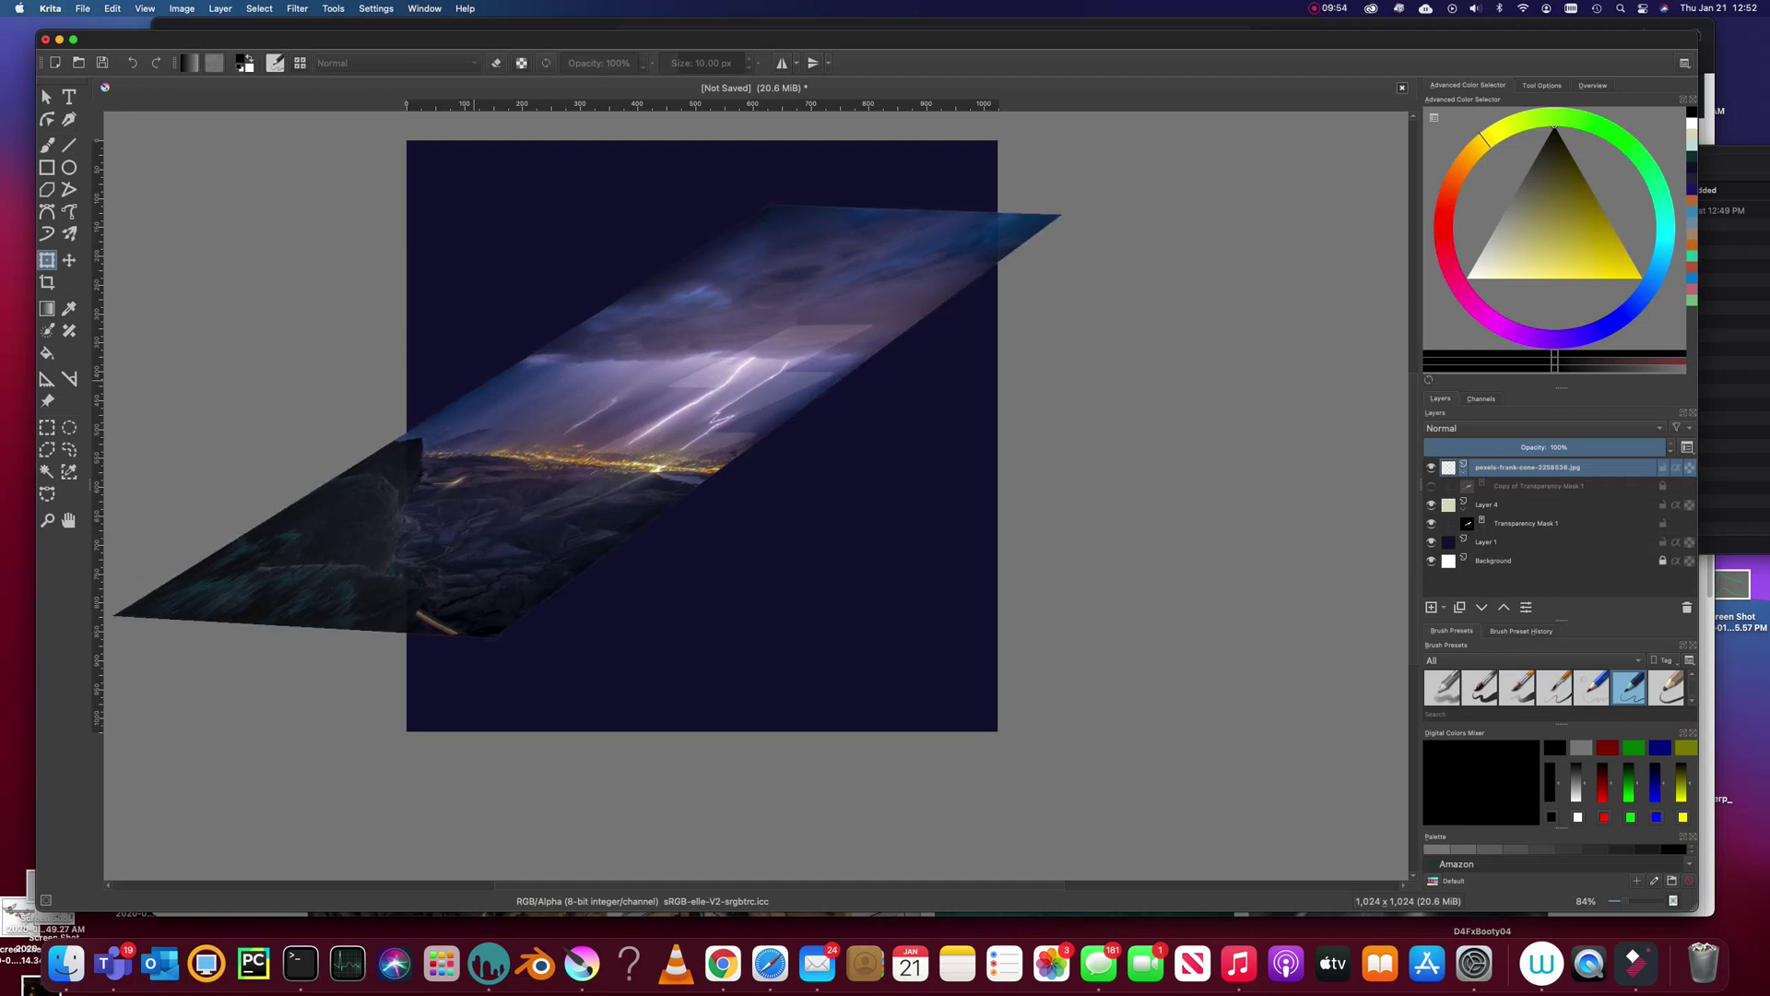
Align the slanted photo's main lightning strike with the bolt, apply the transform, and show the copied transparency mask again.
{"action": "left_click", "coordinate": [660, 385]}
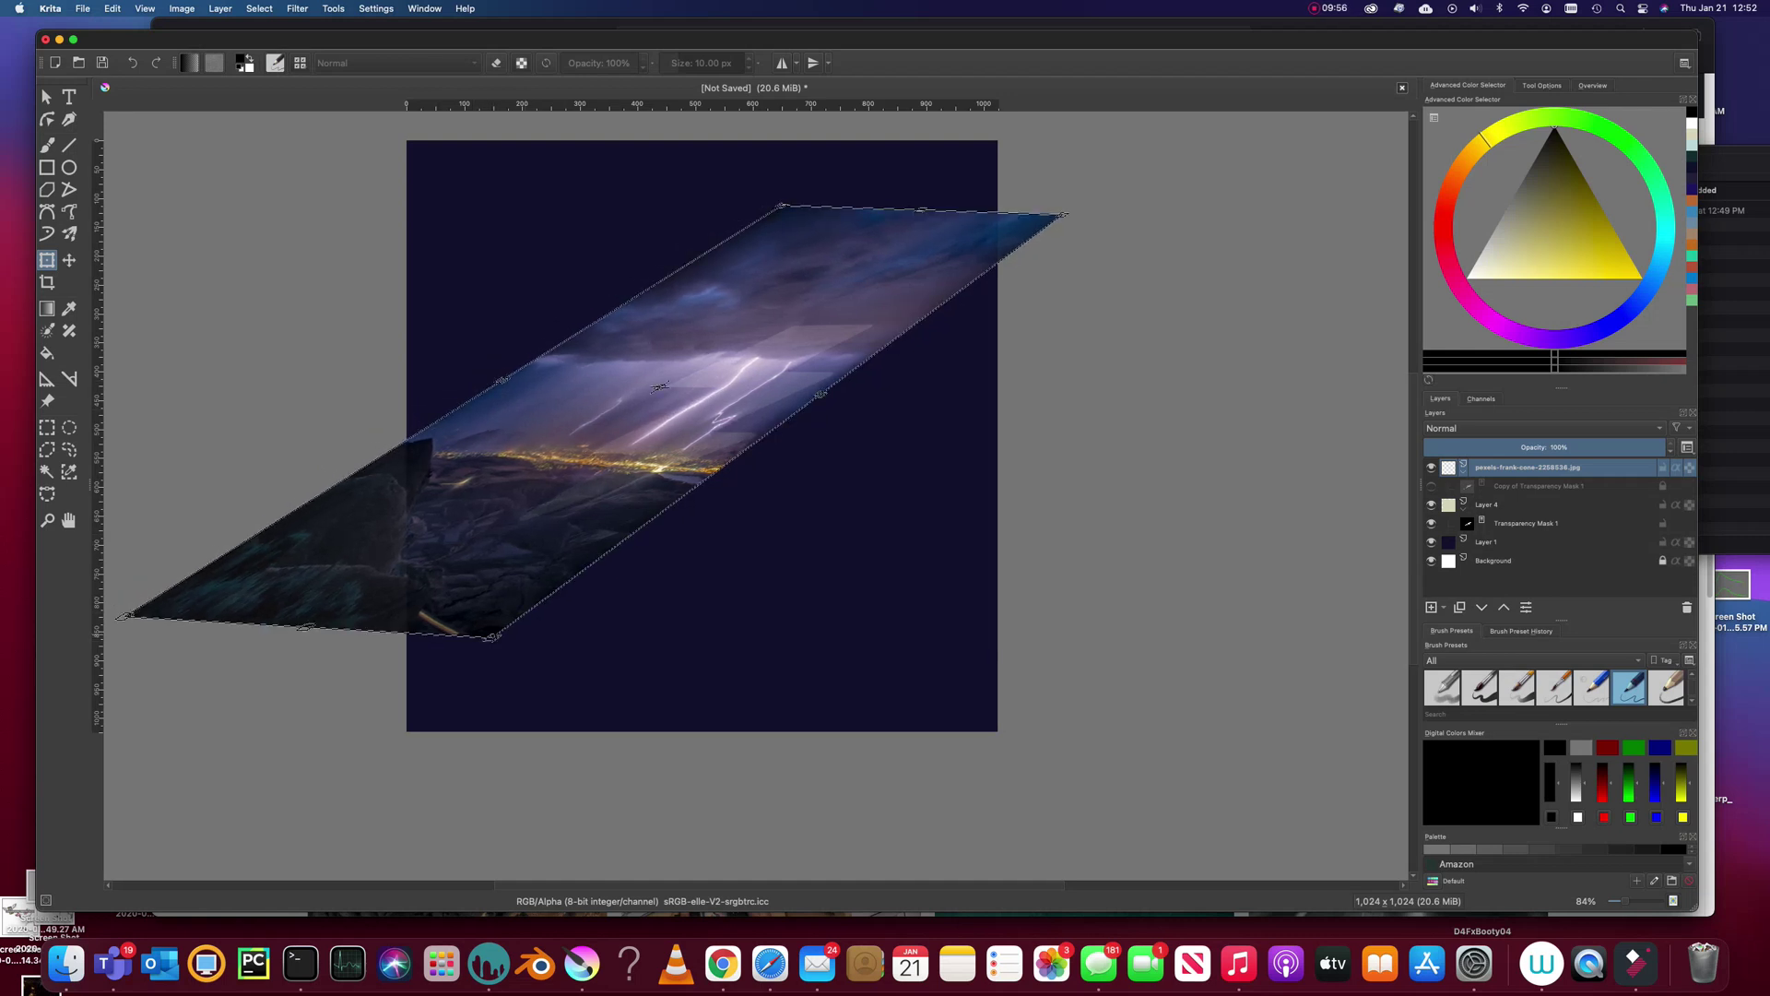
{"action": "left_click_drag", "start_coordinate": [660, 385], "coordinate": [633, 404]}
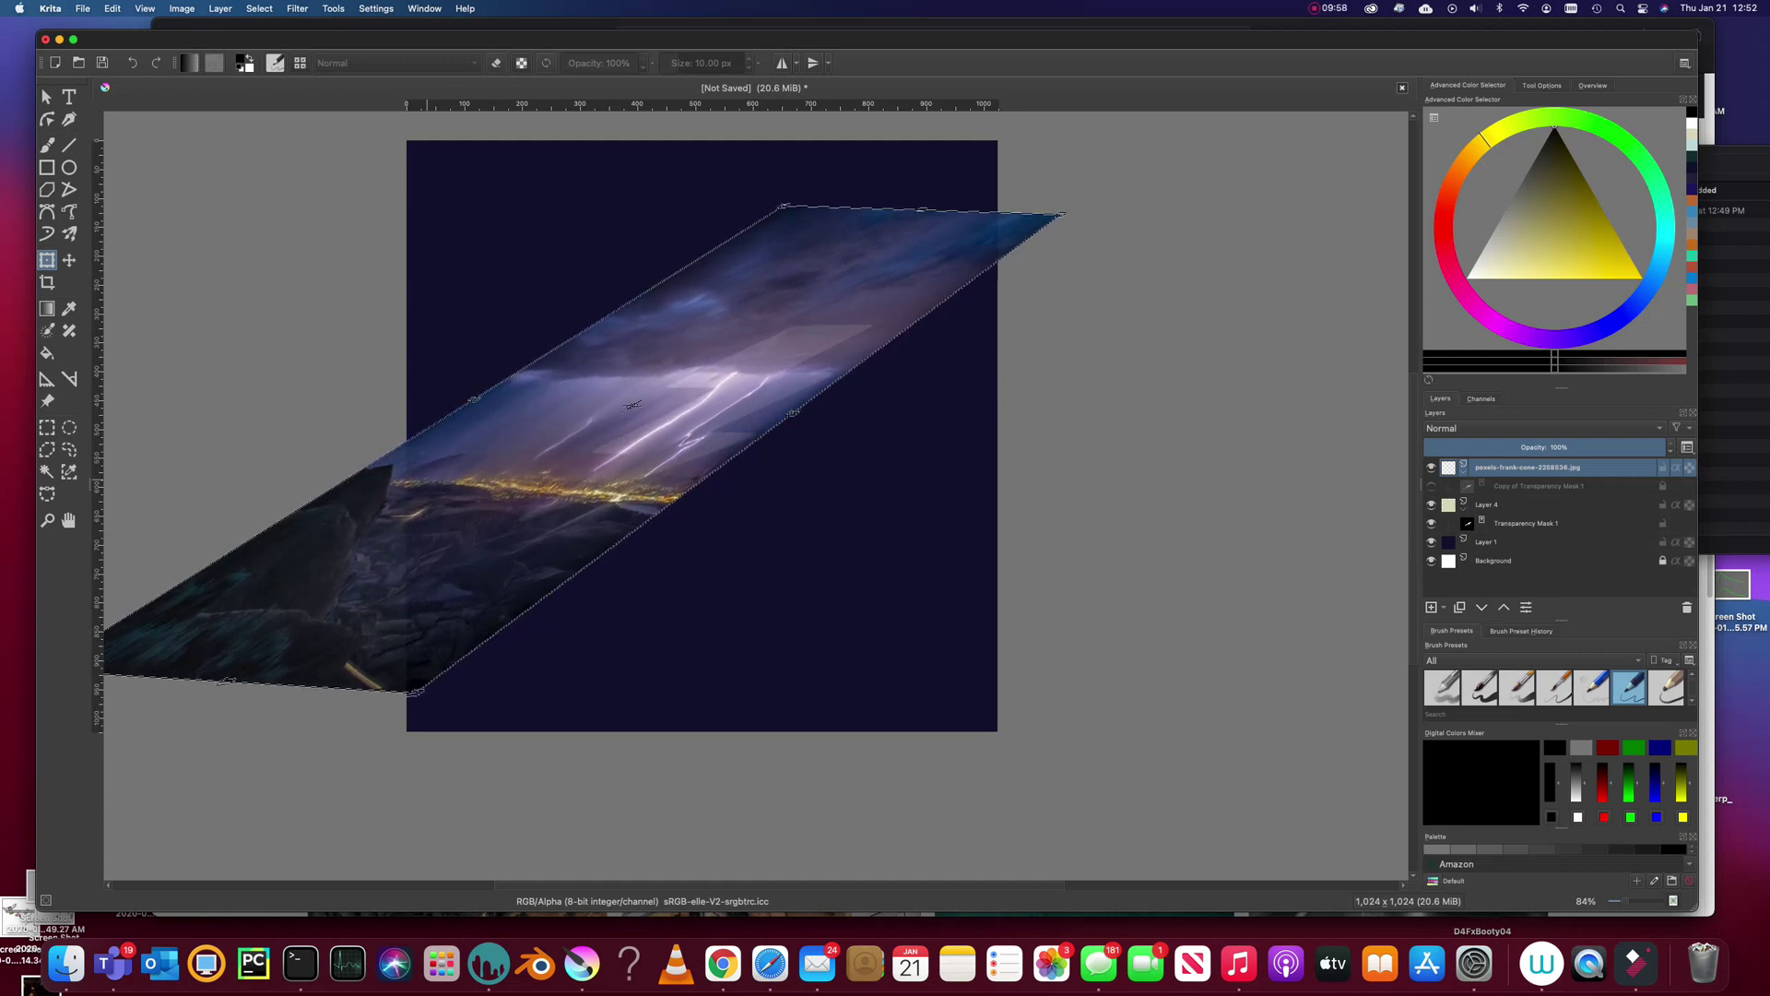
{"action": "key", "text": "Return"}
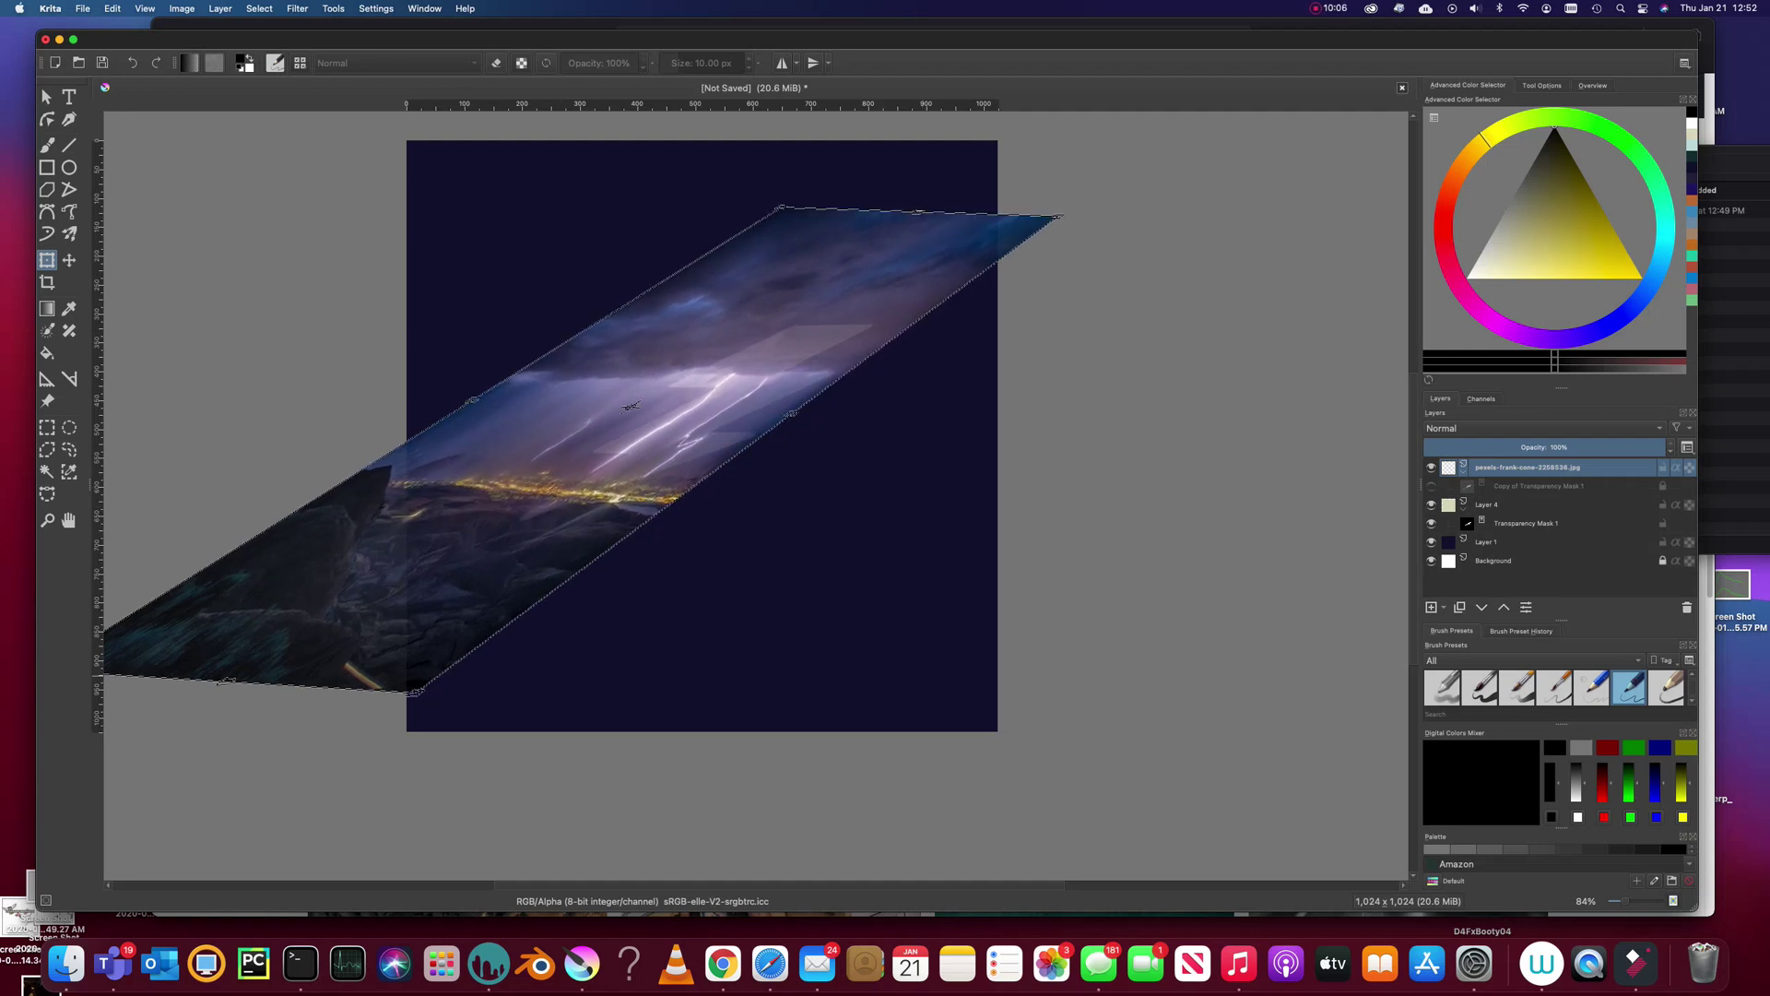
{"action": "key", "text": "Return"}
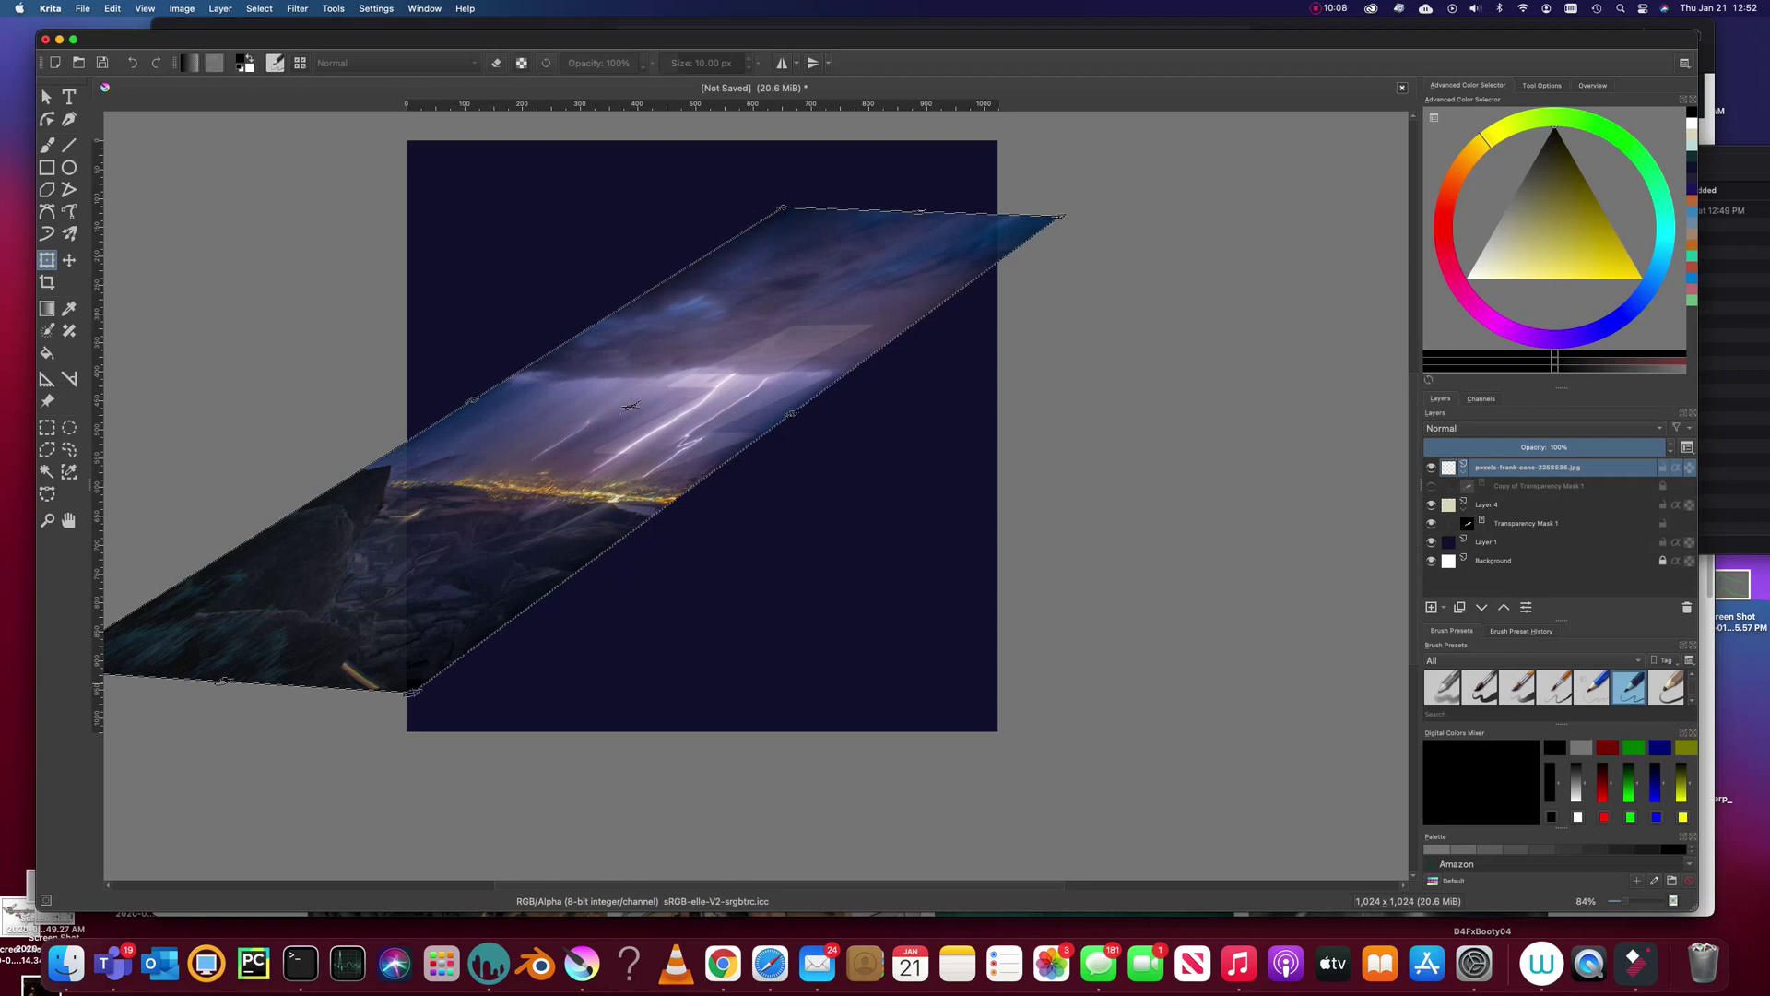
{"action": "left_click_drag", "start_coordinate": [311, 625], "coordinate": [315, 620]}
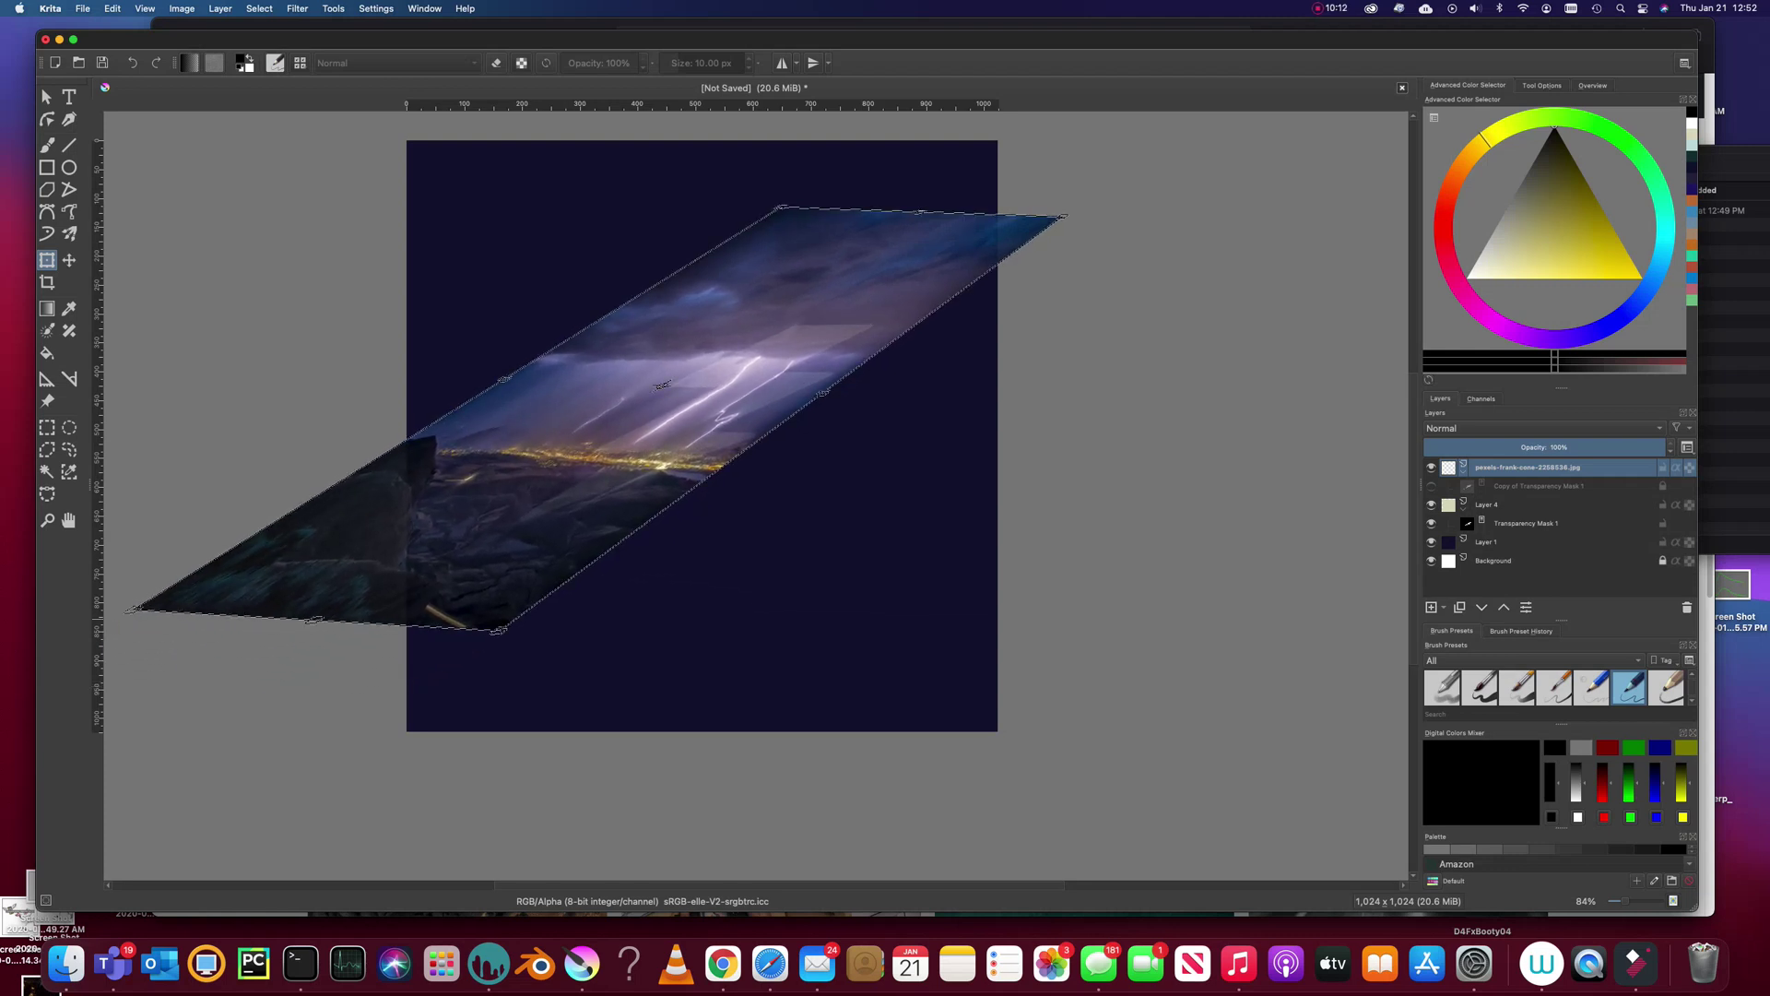
{"action": "key", "text": "Return"}
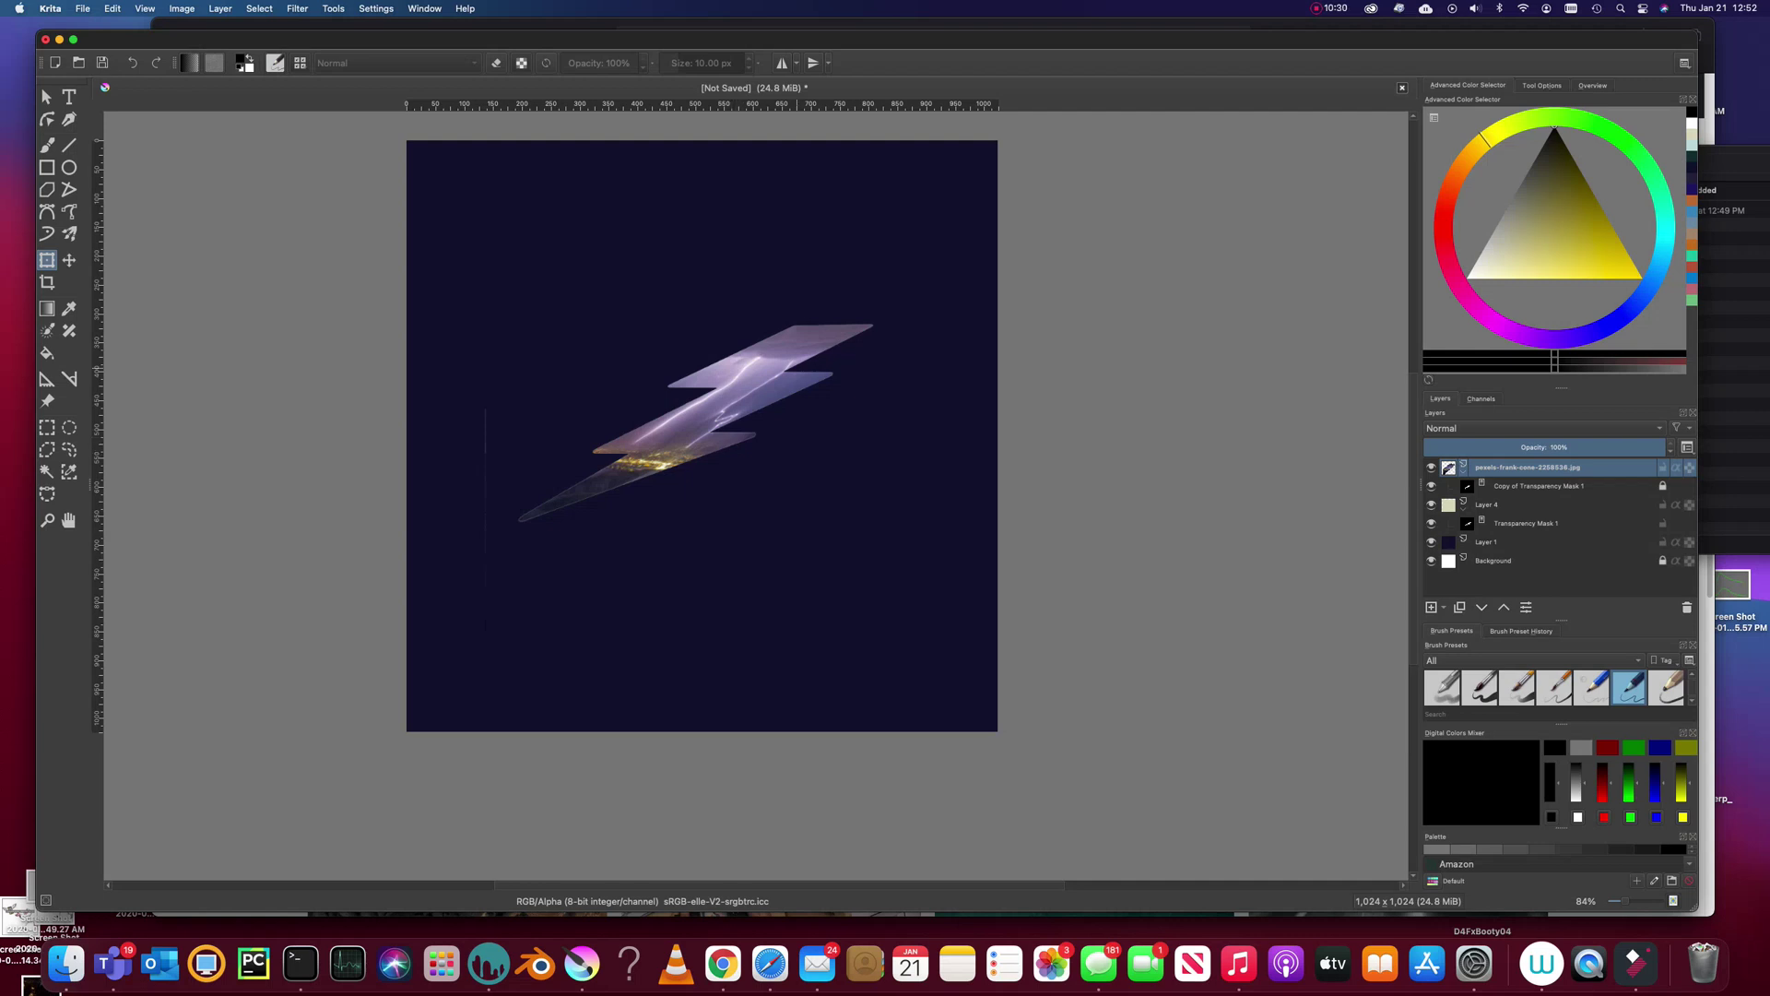
Try transforming the storm photo layer while its copied transparency mask is visible.
{"action": "left_click", "coordinate": [796, 368]}
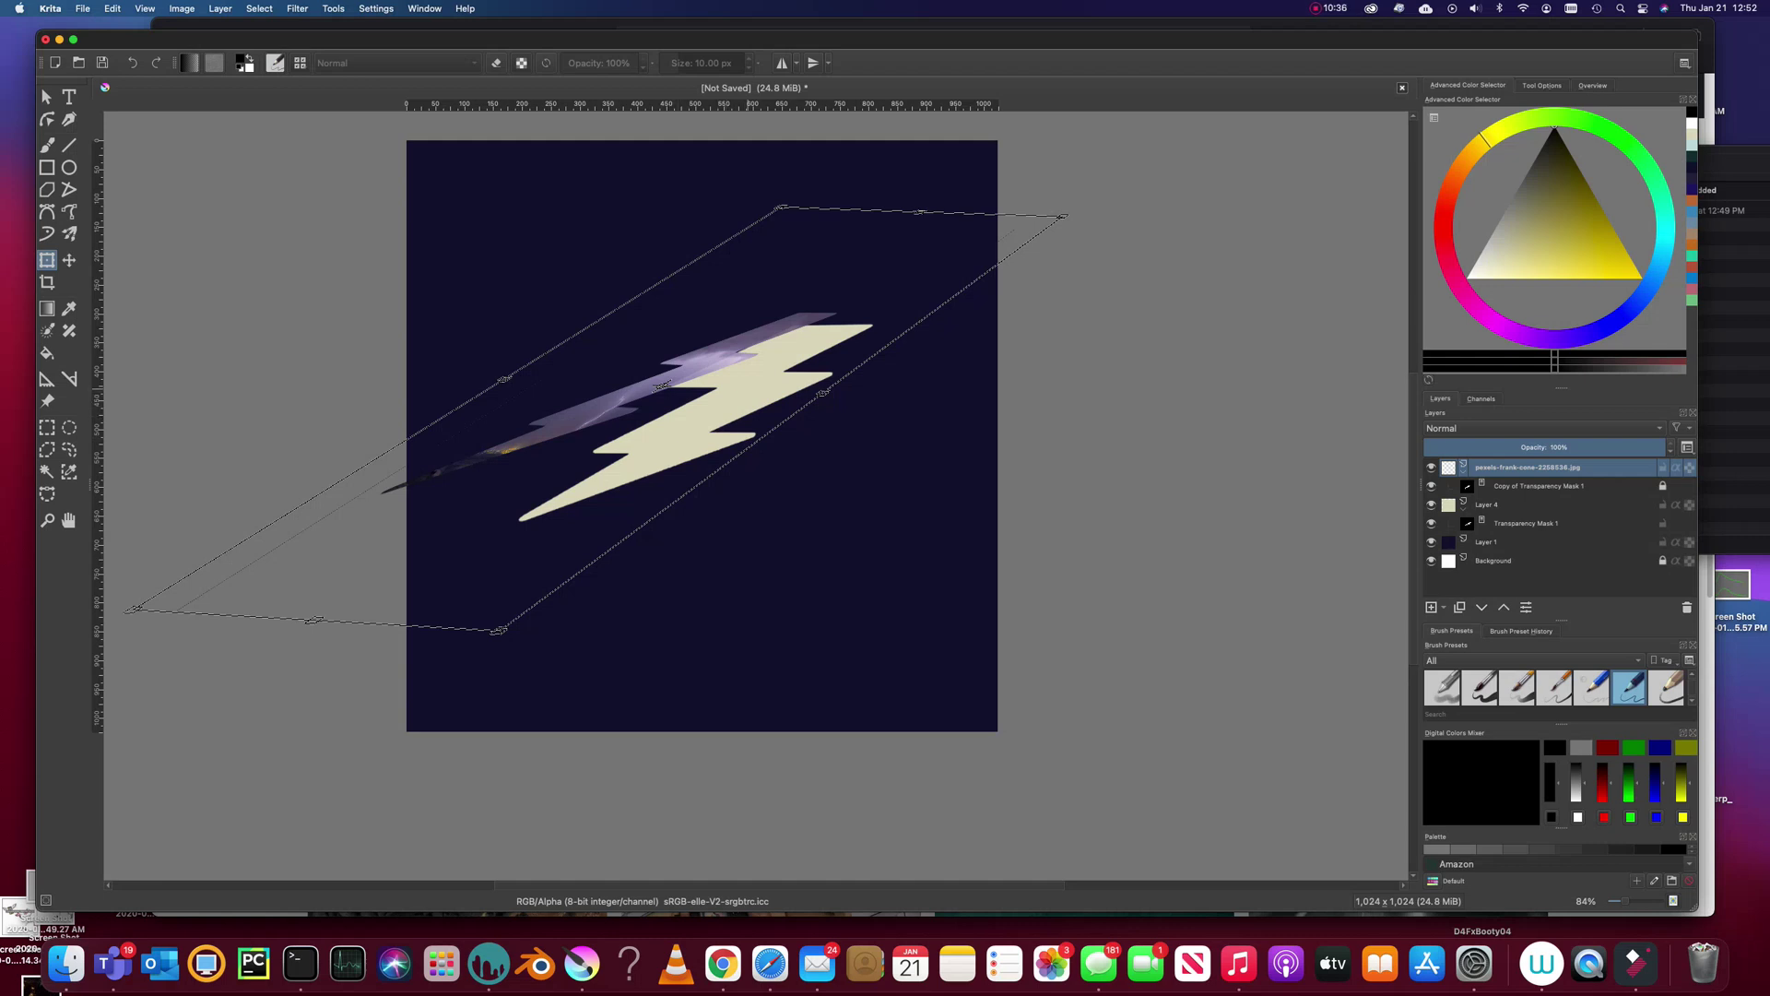
{"action": "key", "text": "Return"}
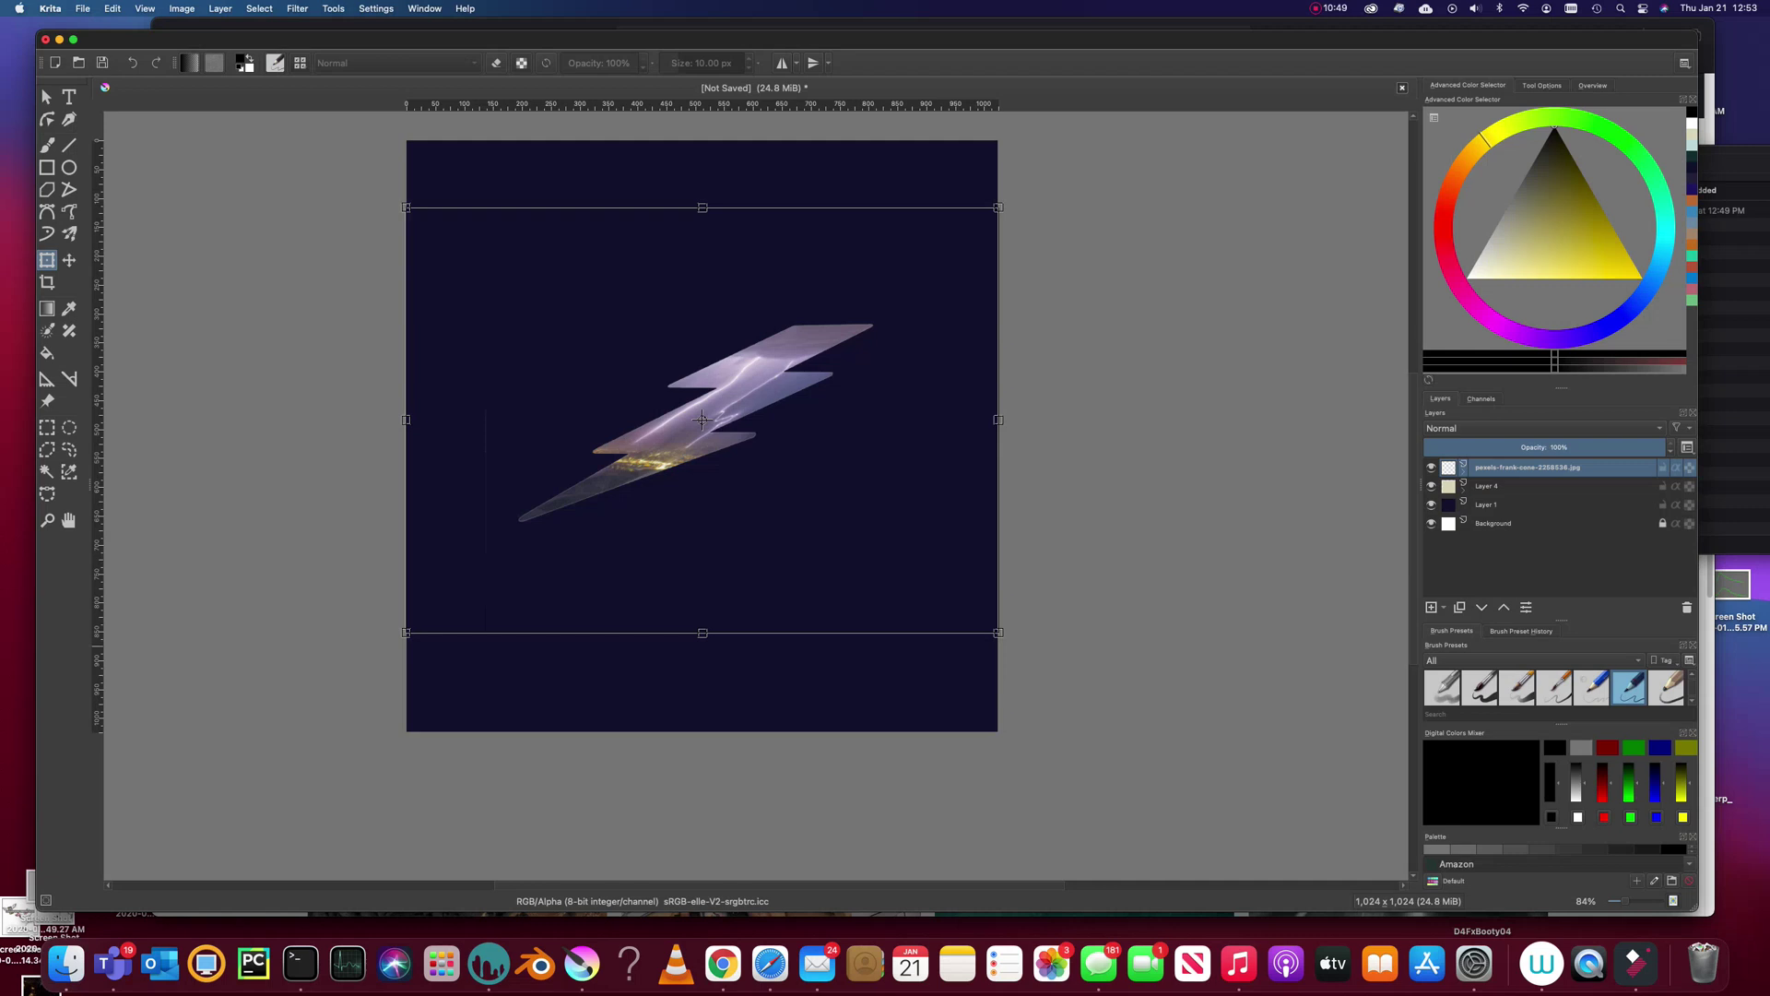
Lower the storm photo layer's opacity to about 55% so the cream bolt layer shows through.
{"action": "left_click", "coordinate": [1533, 486]}
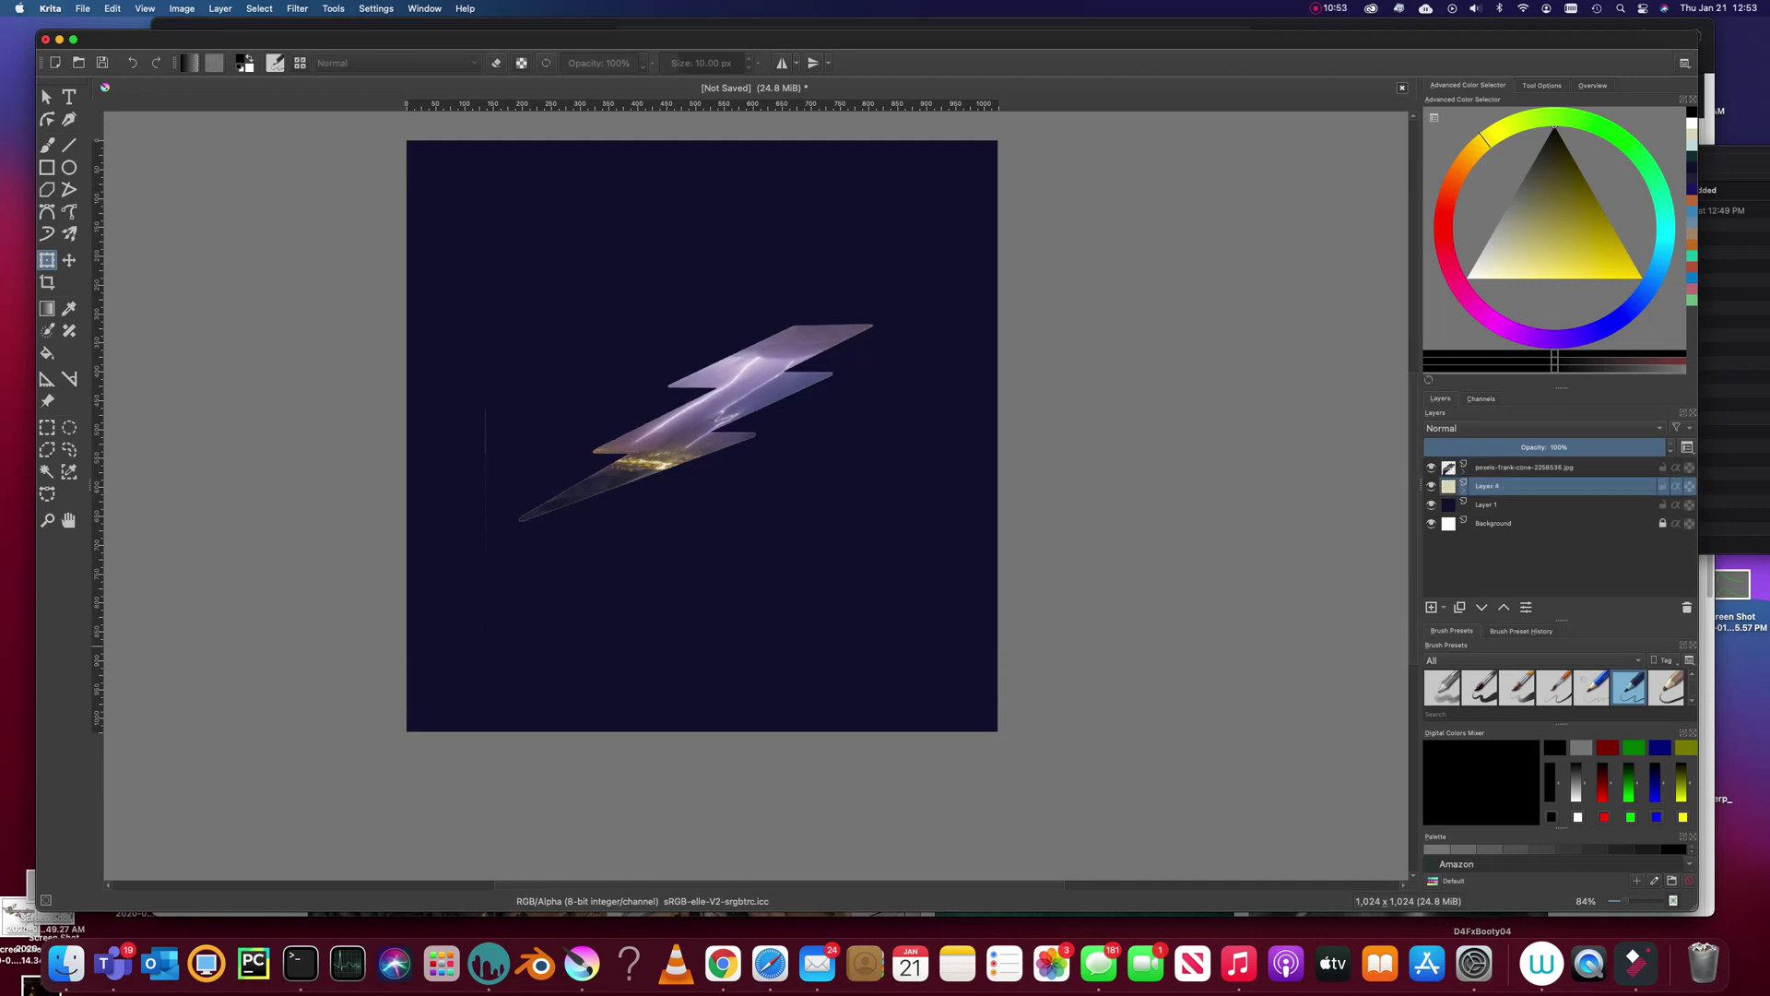
{"action": "left_click", "coordinate": [1532, 467]}
{"action": "left_click_drag", "start_coordinate": [1651, 447], "coordinate": [1558, 447]}
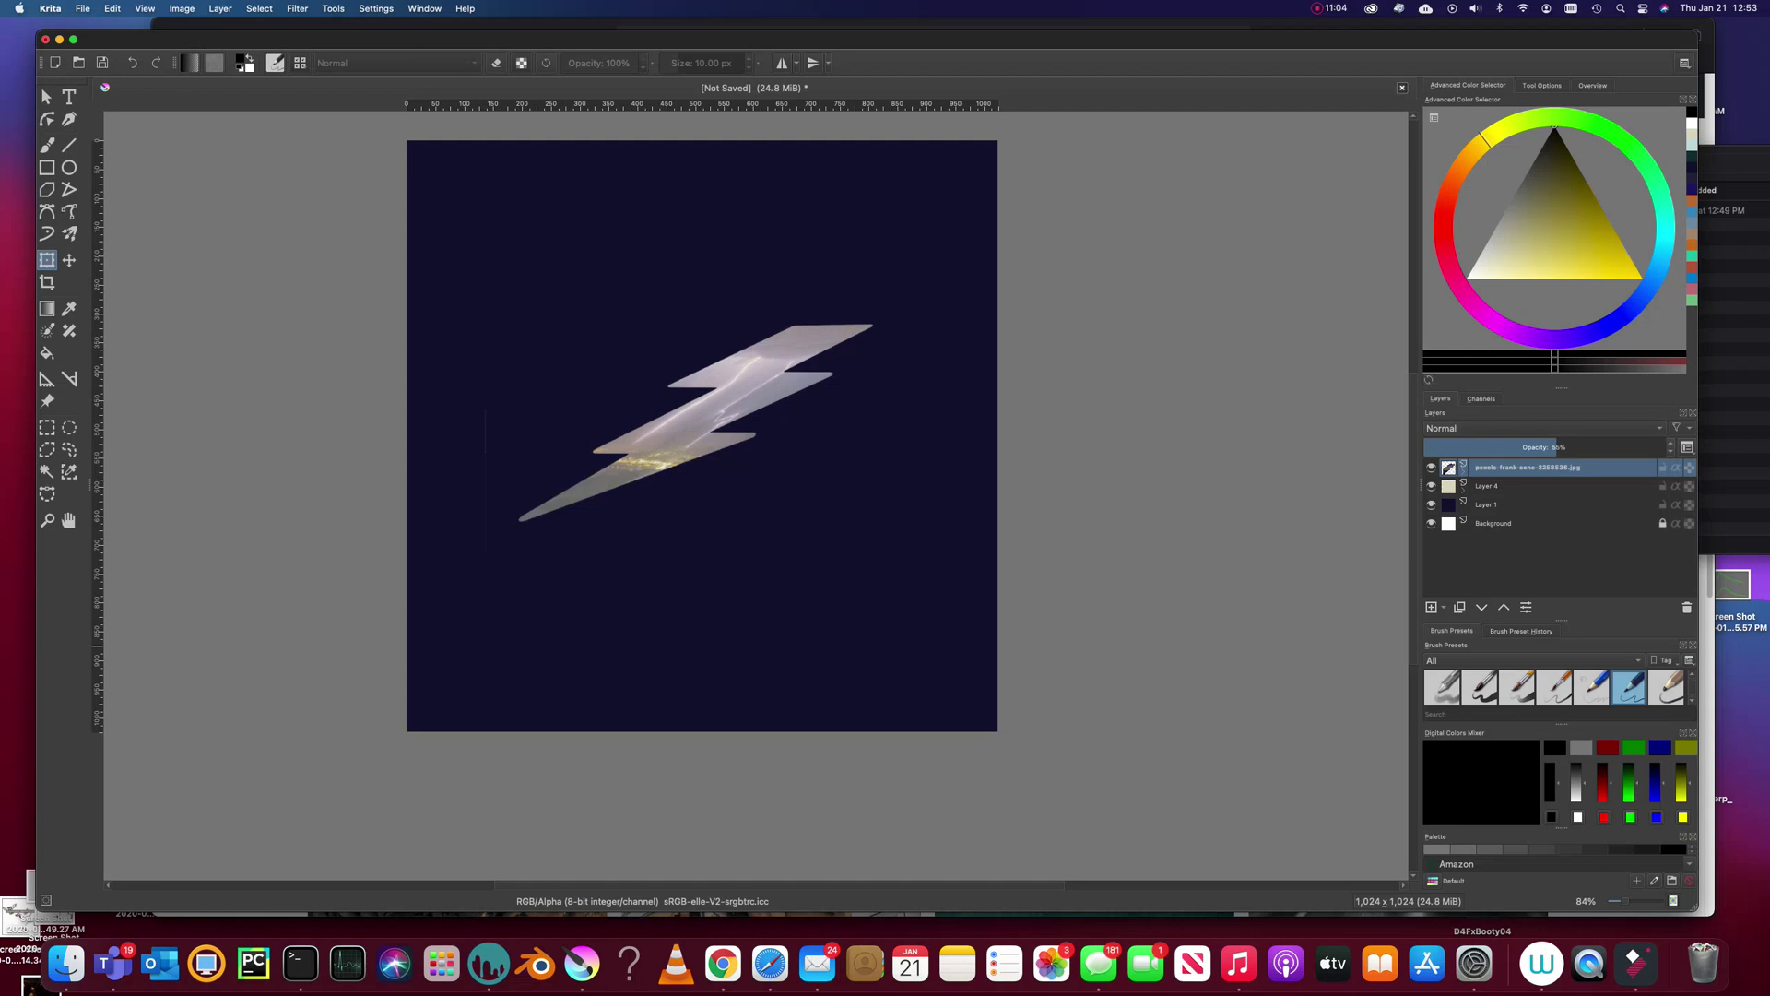
Select the storm photo layer together with Layer 4 and combine them with Quick Group.
{"action": "left_click", "coordinate": [1527, 486], "text": "shift"}
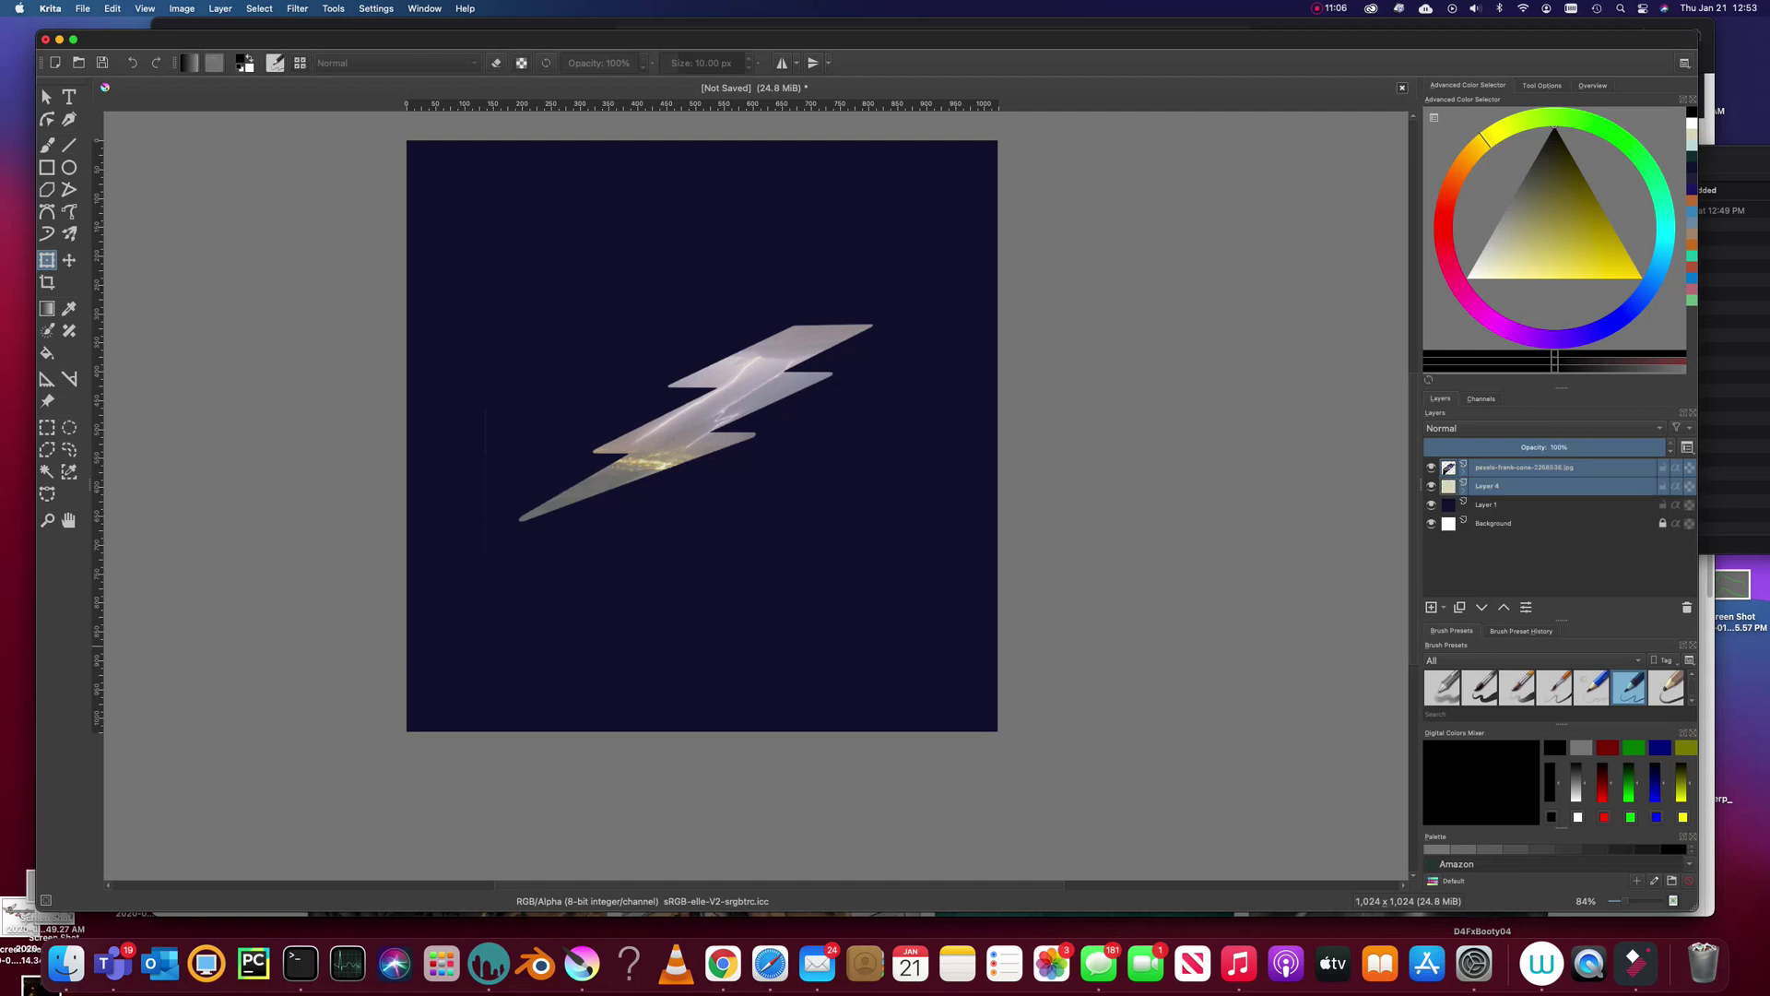
{"action": "right_click", "coordinate": [1496, 489]}
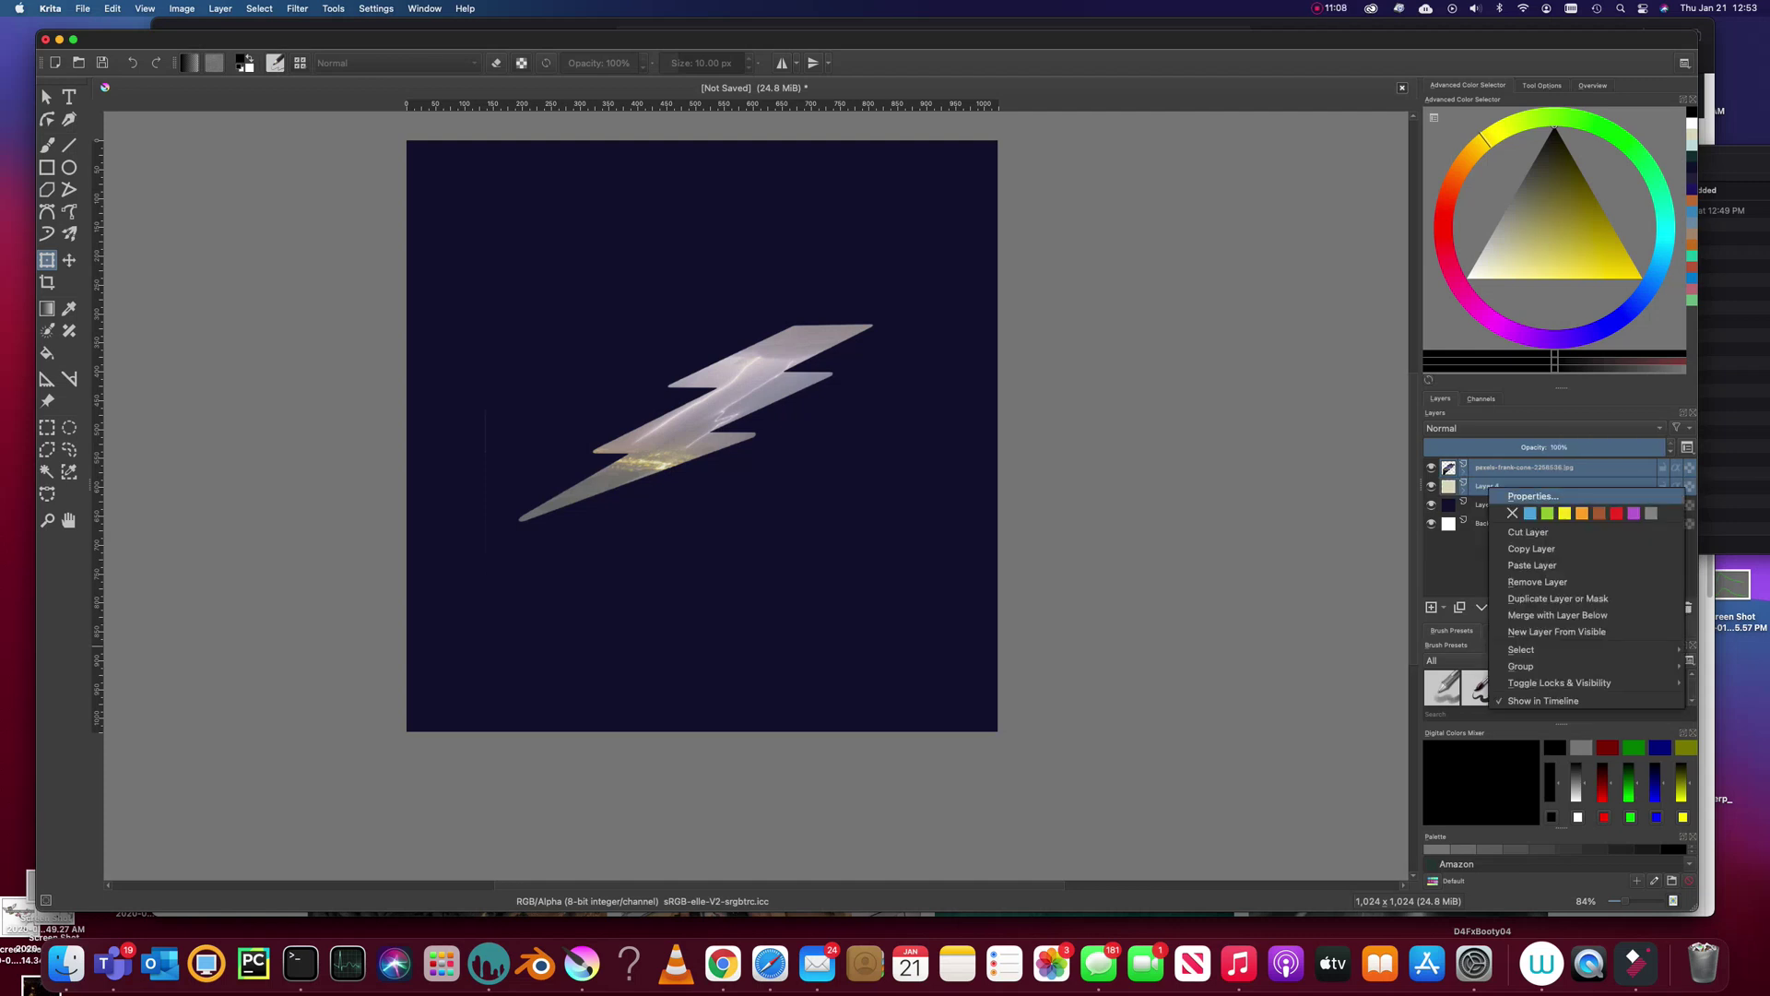
{"action": "mouse_move", "coordinate": [1522, 666]}
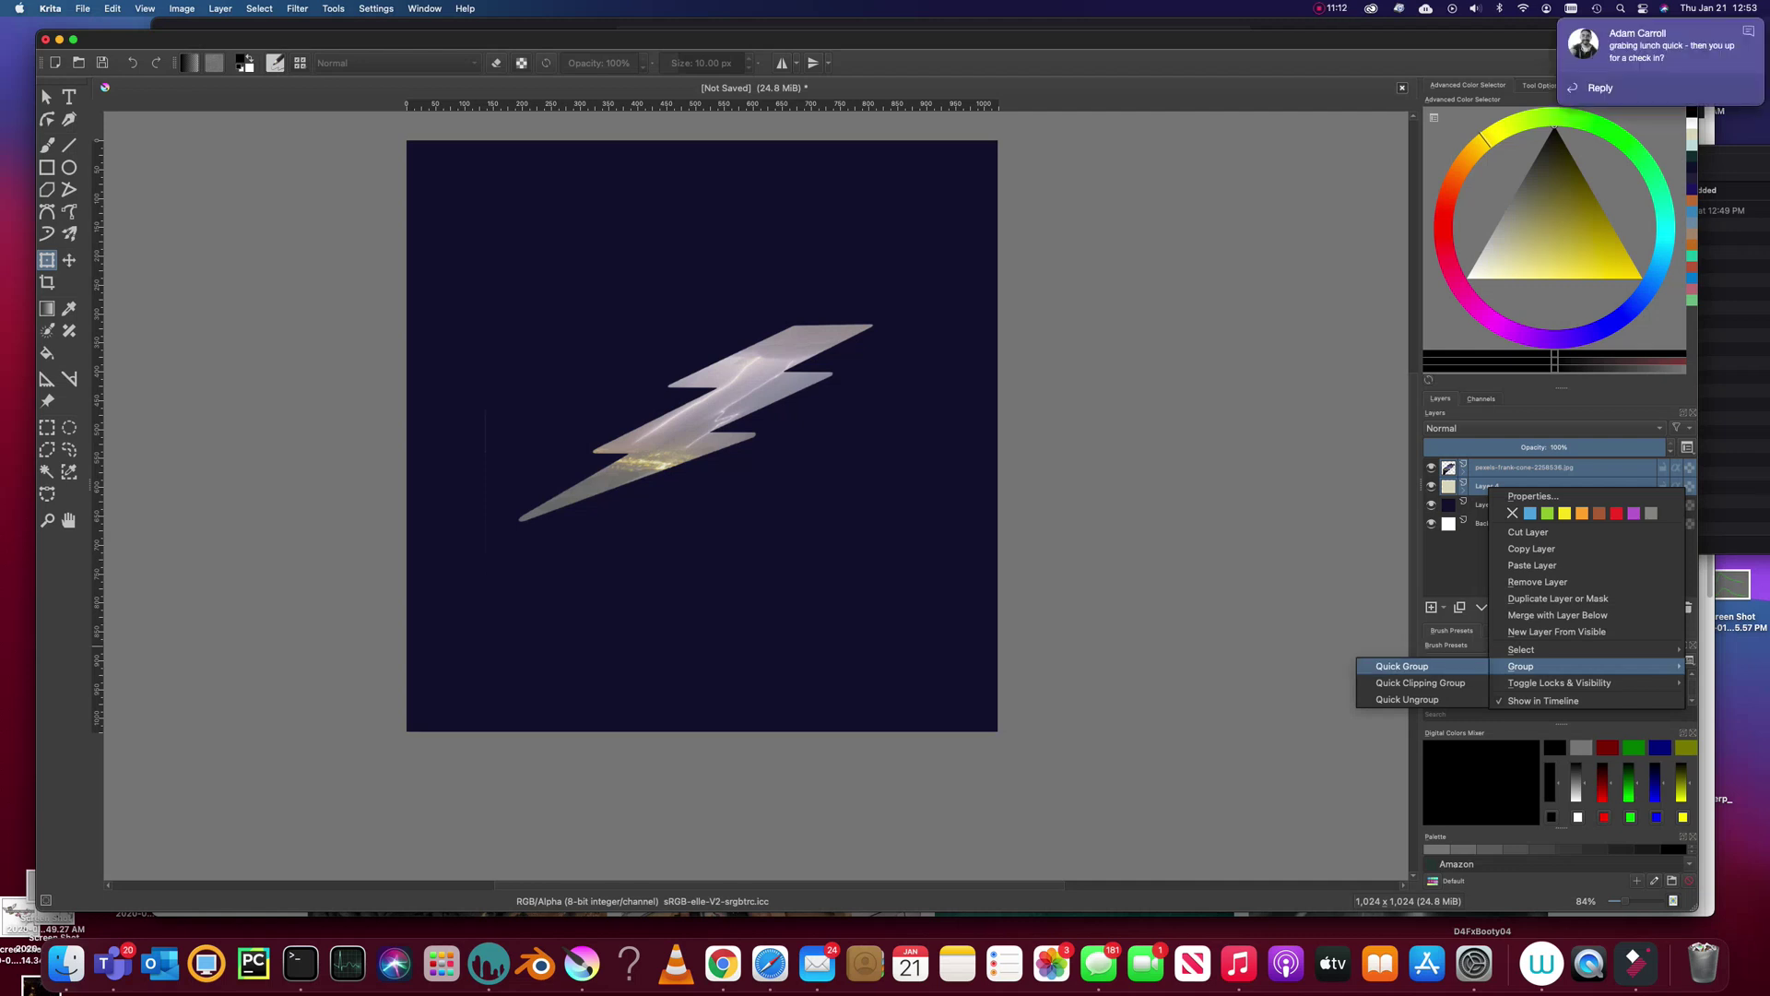
{"action": "left_click", "coordinate": [1401, 666]}
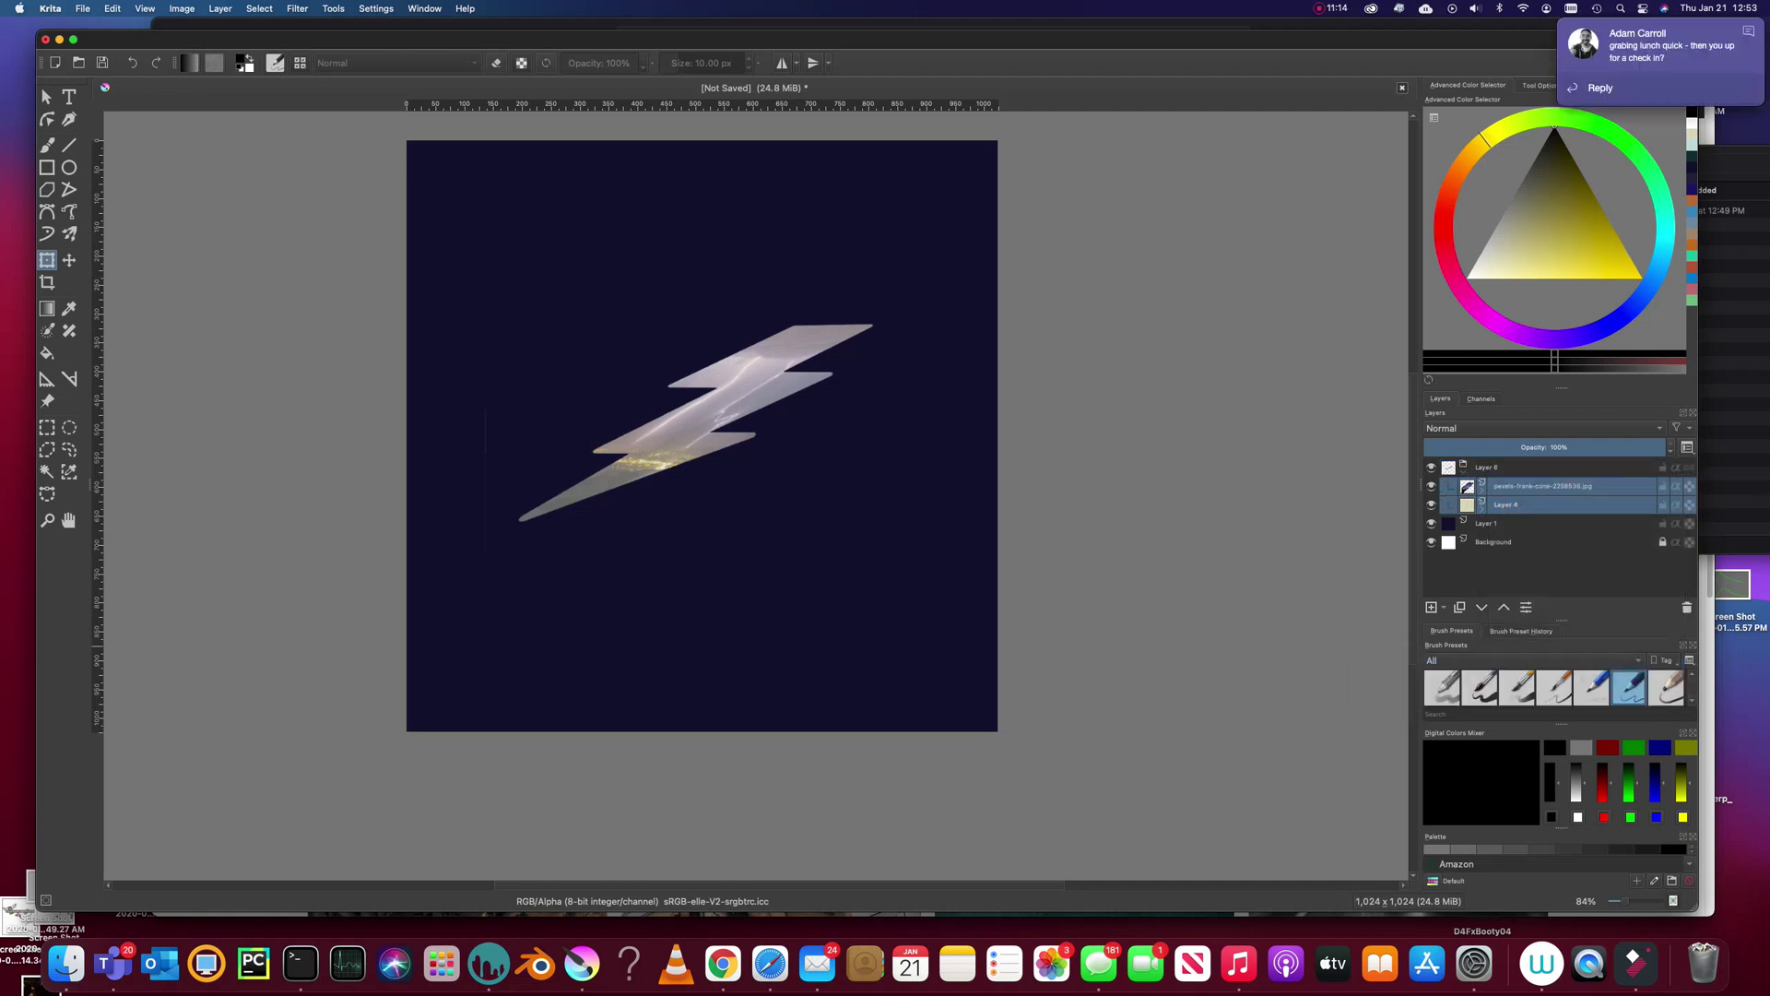
Switch to the Microsoft Teams message notification and send the quick reply "ye".
{"action": "left_click", "coordinate": [1595, 88]}
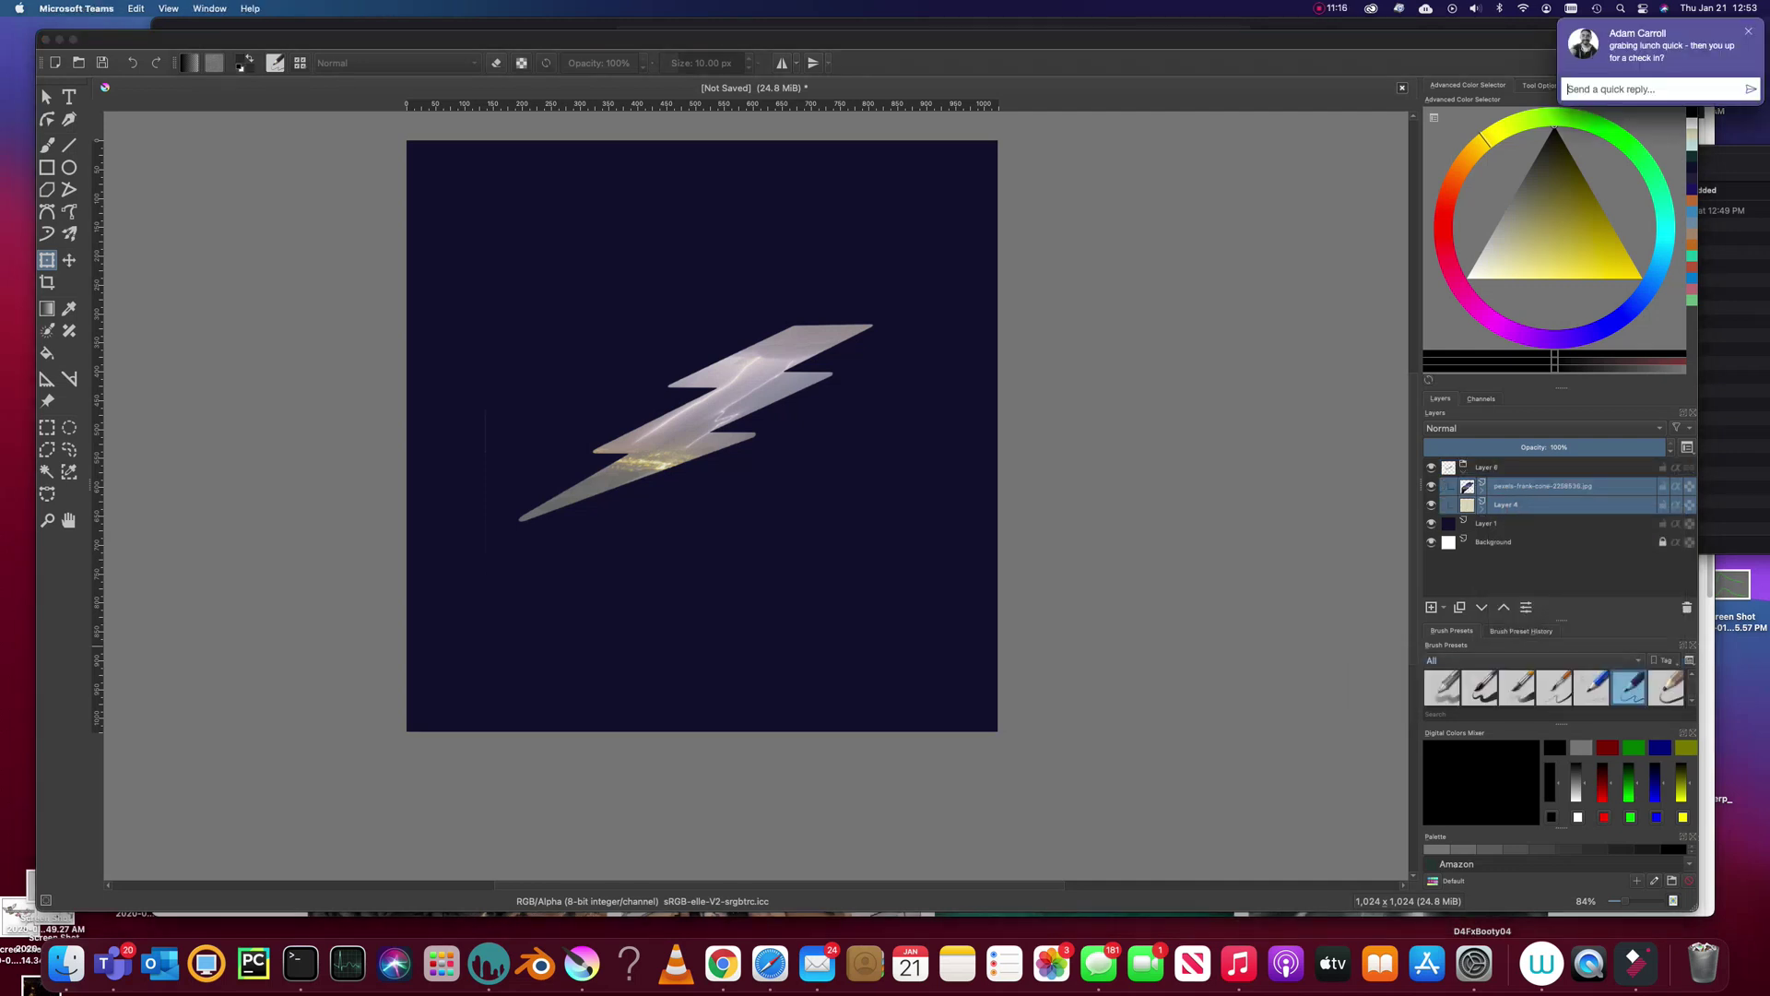
{"action": "type", "text": "ye"}
{"action": "key", "text": "Return"}
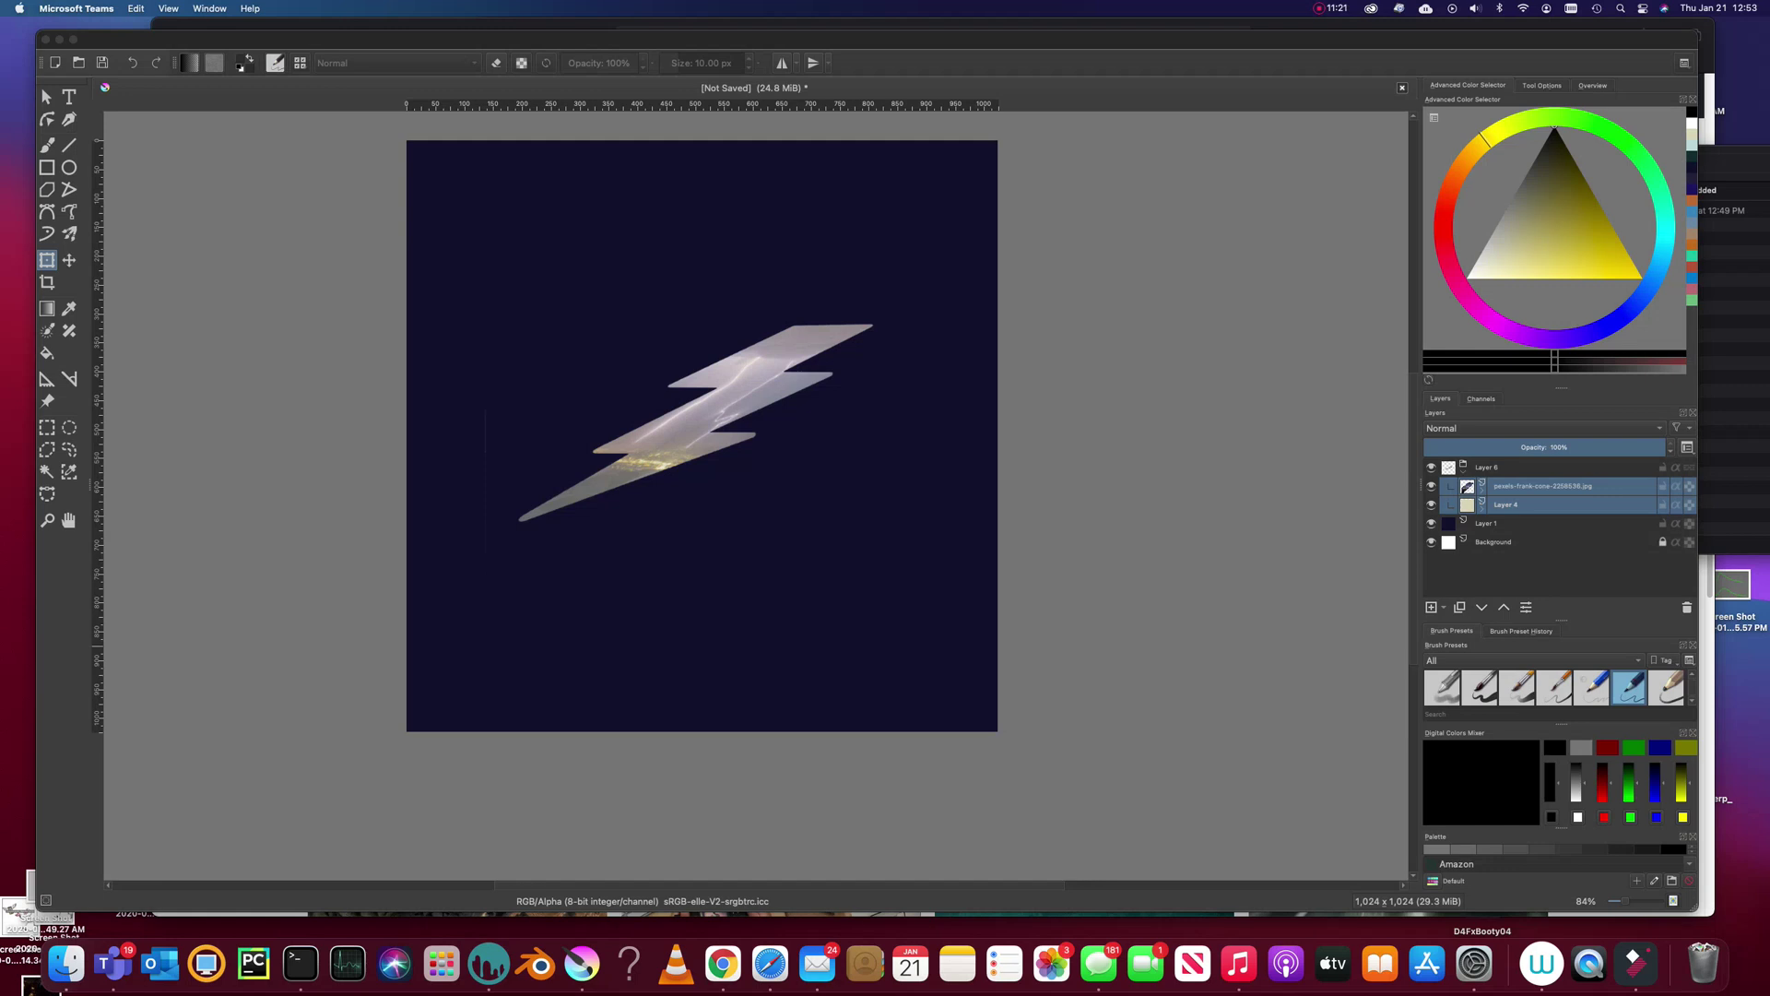
Try scaling the new group of the storm photo and Layer 4 from a corner with the Transform tool.
{"action": "left_click", "coordinate": [1550, 468]}
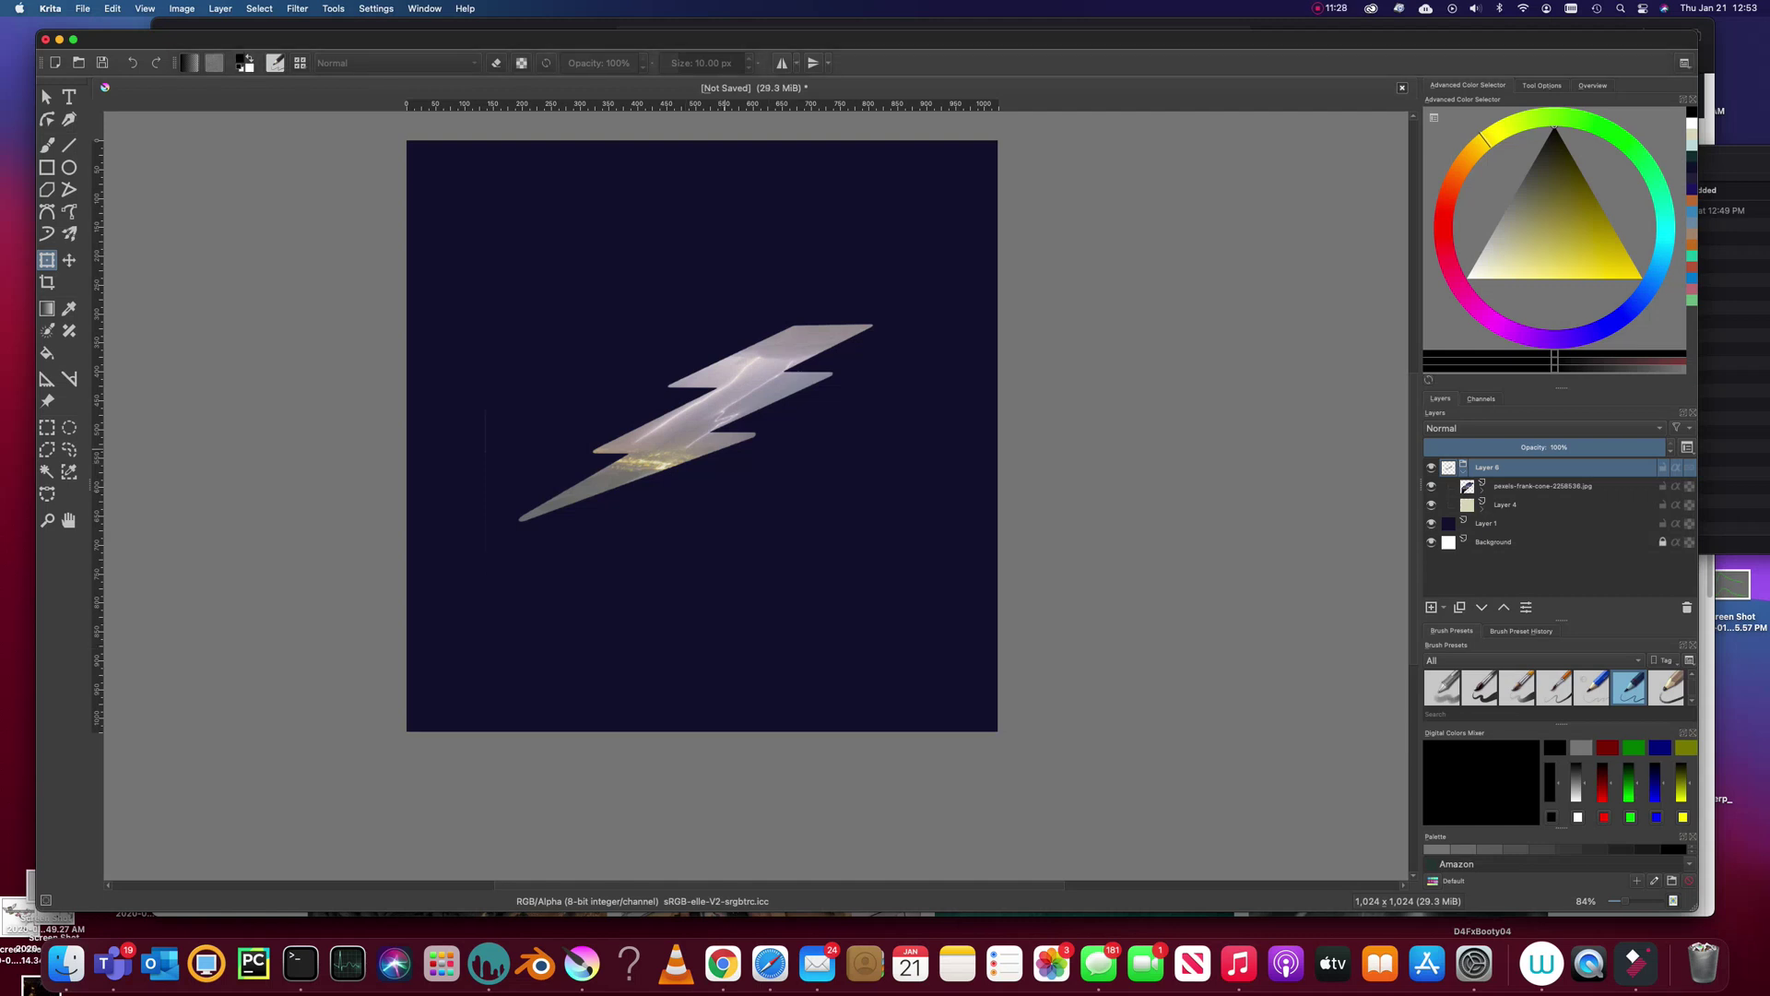
{"action": "left_click", "coordinate": [767, 362]}
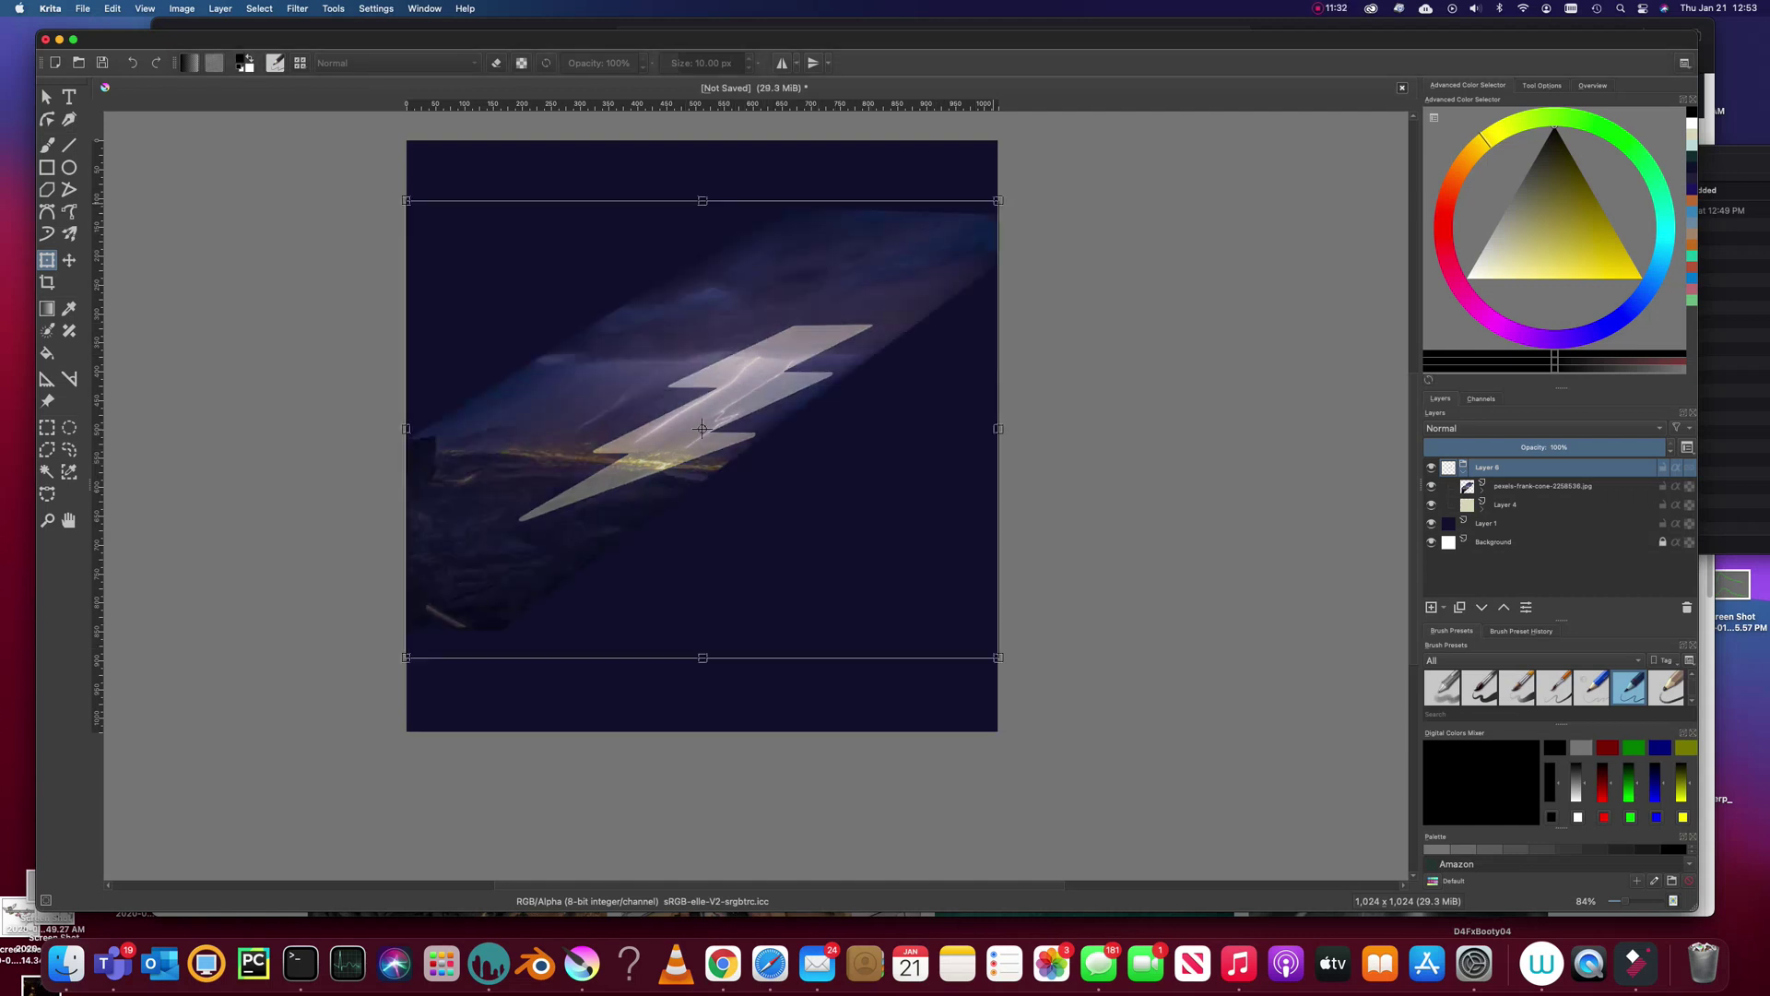
{"action": "left_click_drag", "start_coordinate": [998, 200], "coordinate": [926, 197]}
{"action": "key", "text": "Return"}
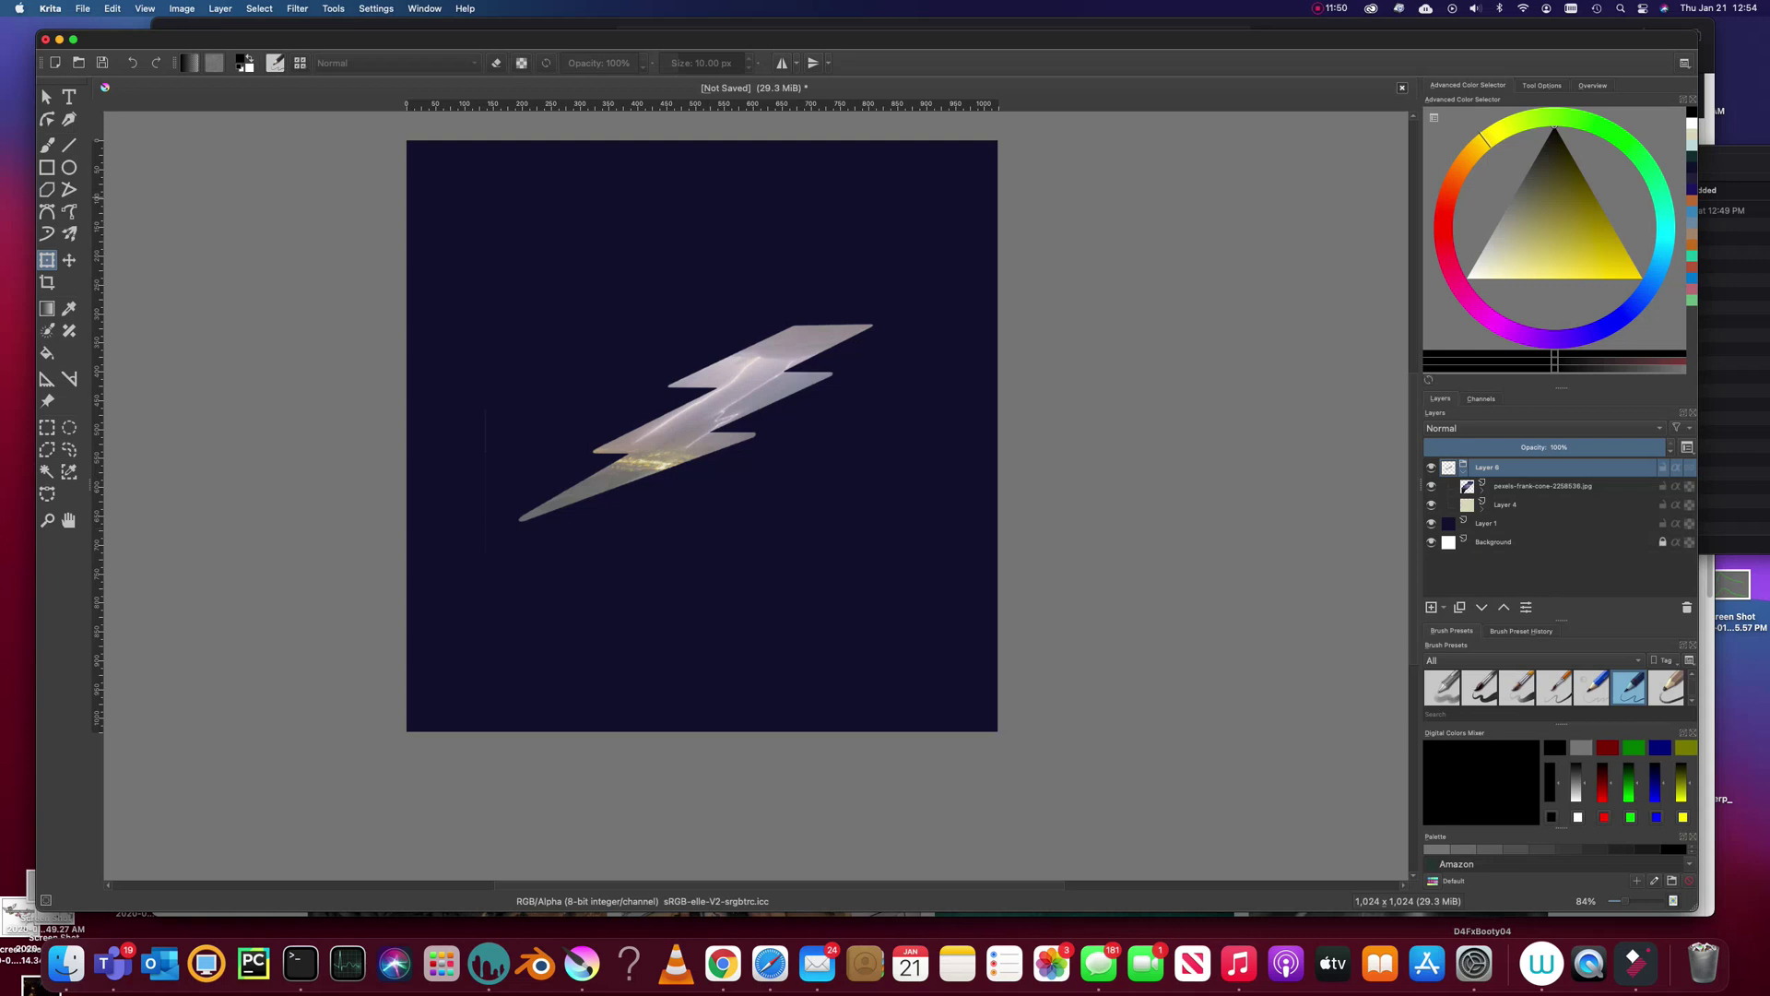
{"action": "left_click", "coordinate": [1329, 8]}
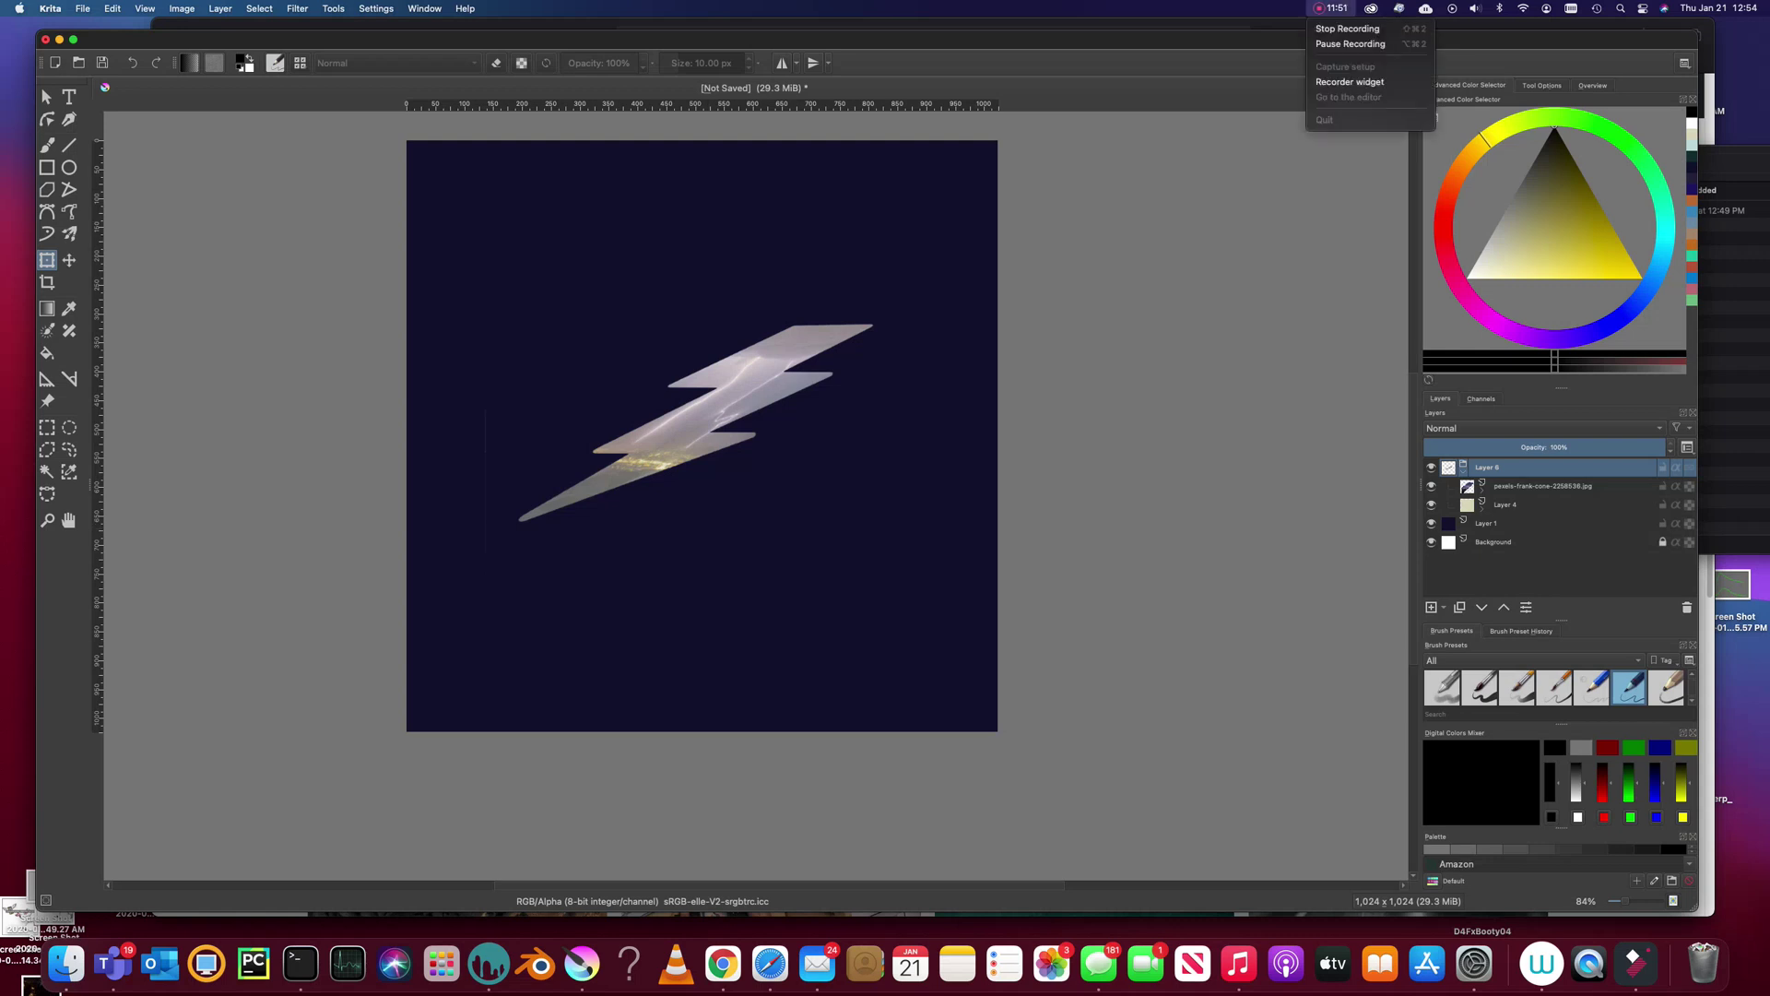